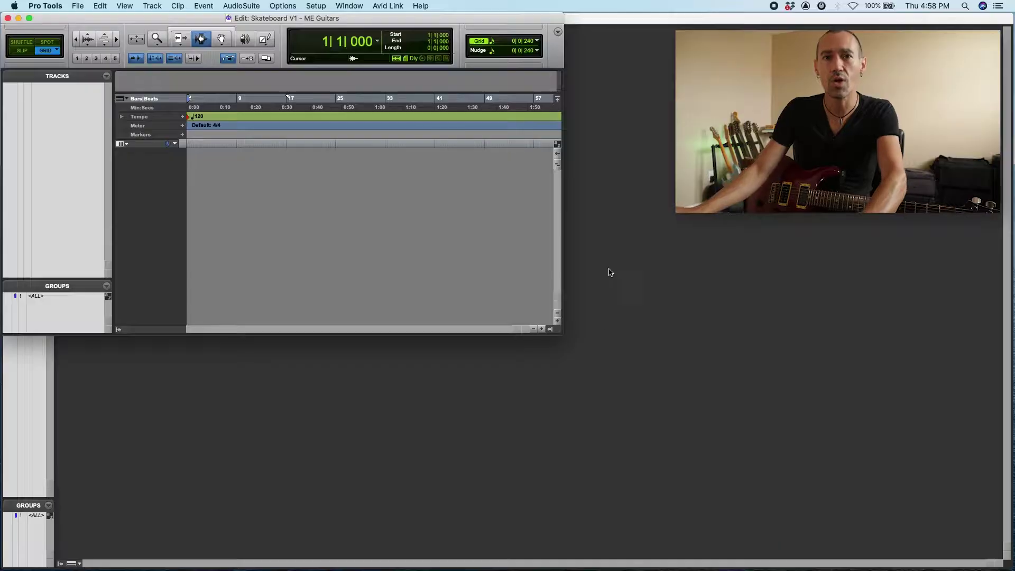
Enlarge the Pro Tools edit window to fill the screen.
key(super+equal)
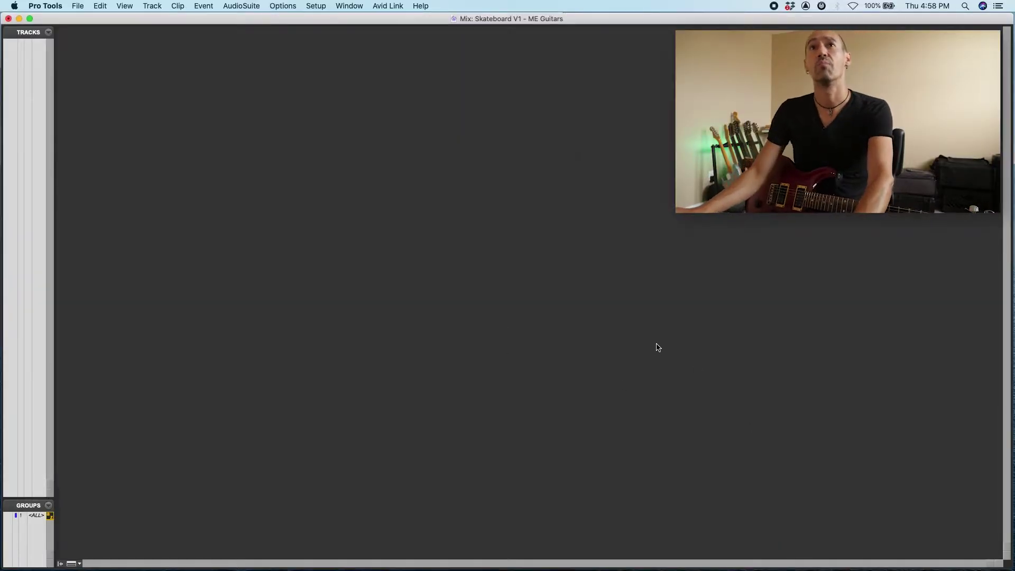
key(super+equal)
drag(561, 334, 1009, 567)
Open a new Finder window on the Skateboards_v1_for ME Guitars - 160 bpm folder.
key(super+Tab)
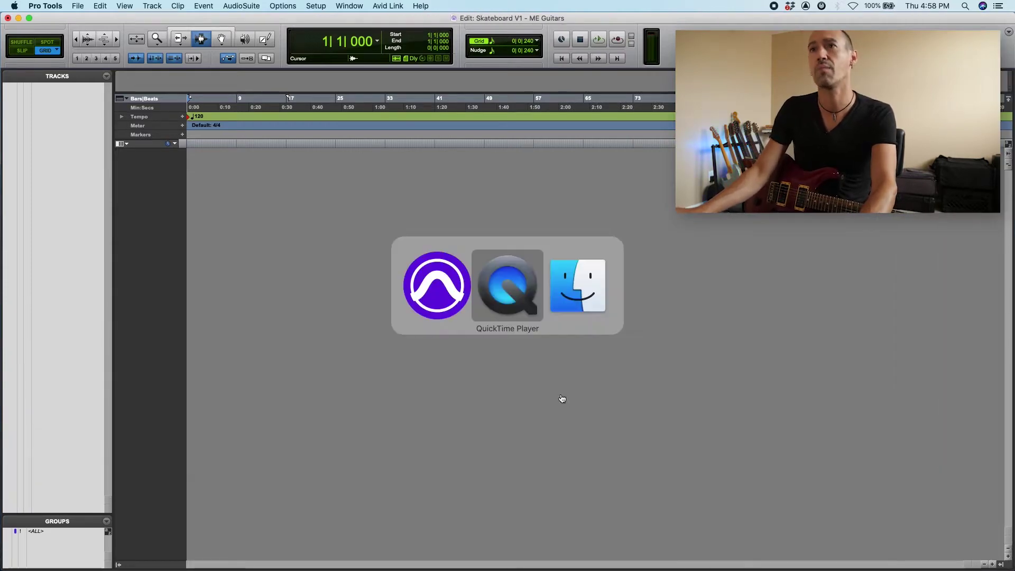
click(563, 306)
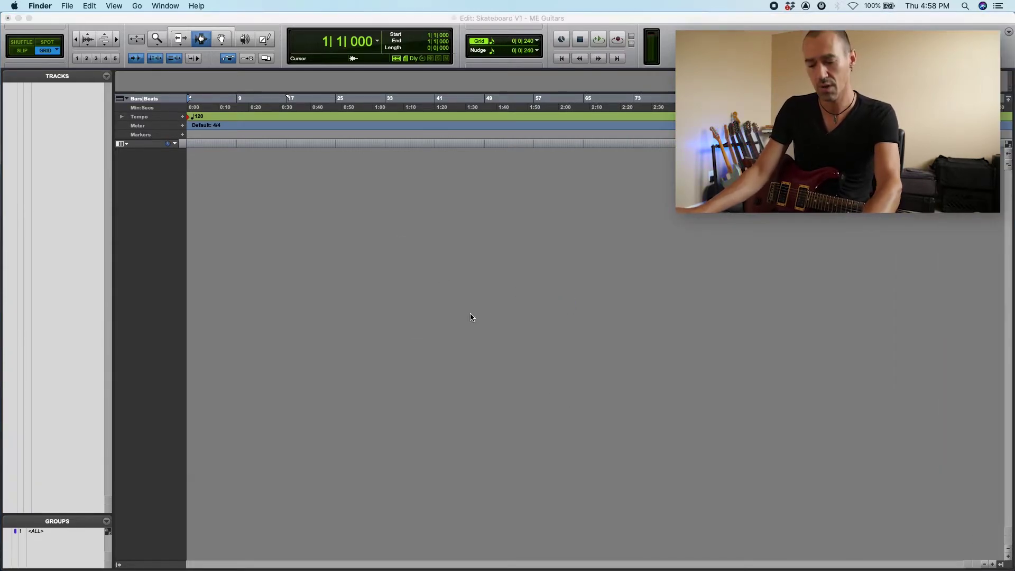
key(super+n)
click(143, 332)
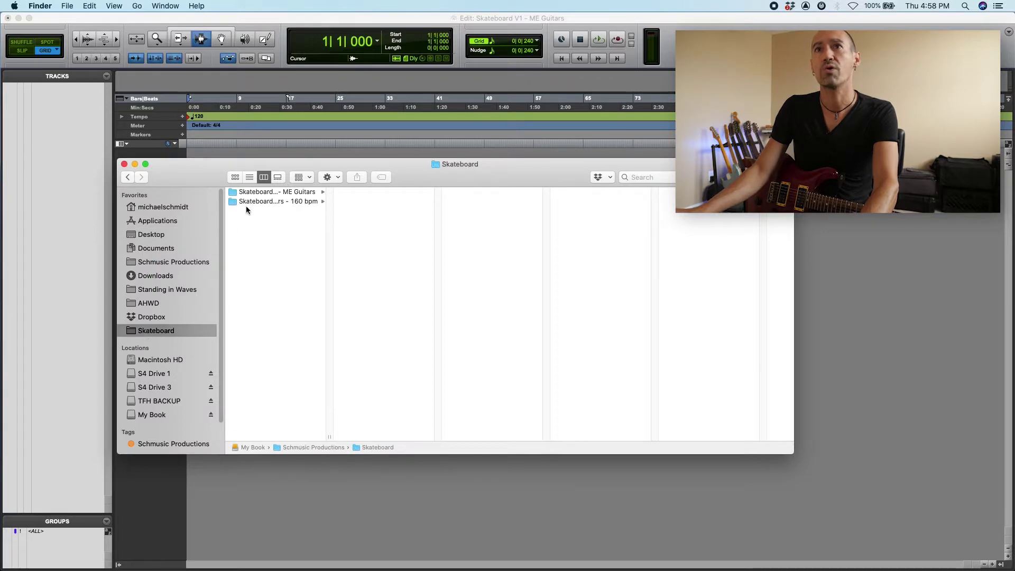
click(249, 202)
Preview Skateboards_v1_VOCALS.mp3 and widen the column to show full stem names, then return to Pro Tools.
drag(449, 182, 531, 208)
click(487, 263)
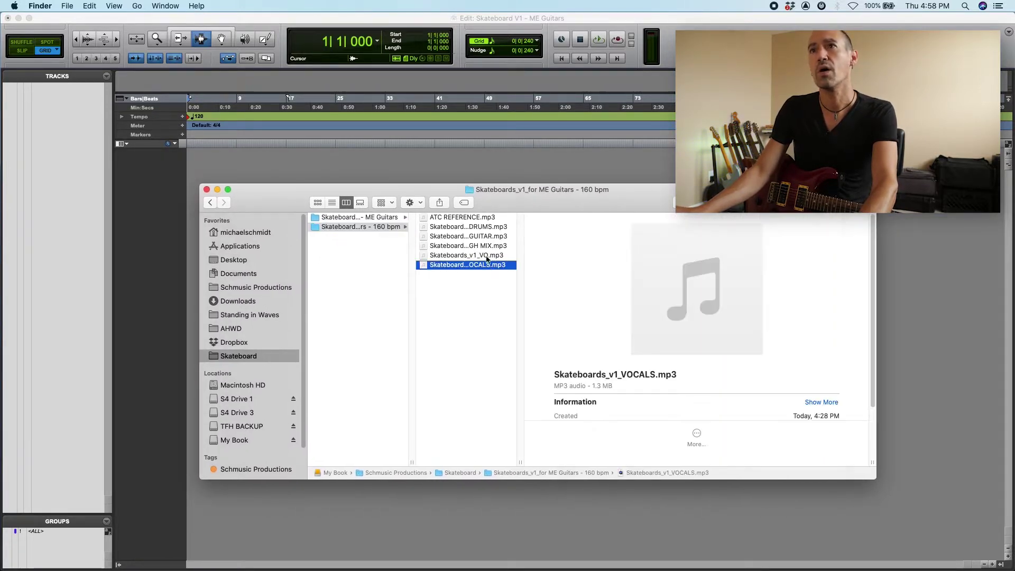
drag(520, 462, 554, 461)
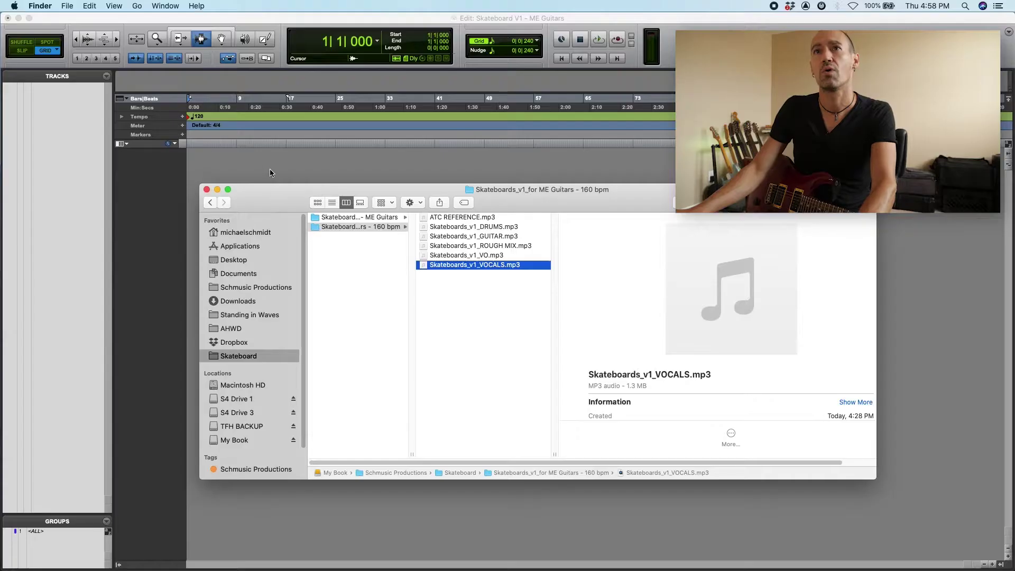
key(super+Tab)
Import all six 160 bpm mp3 stems into the Audio Files folder as new tracks.
key(super+shift+i)
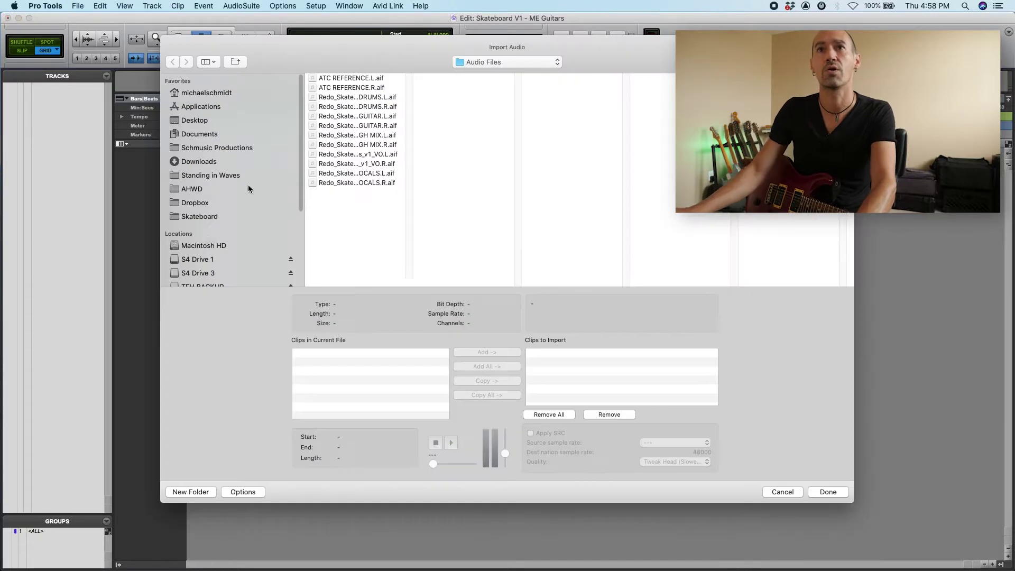
click(211, 221)
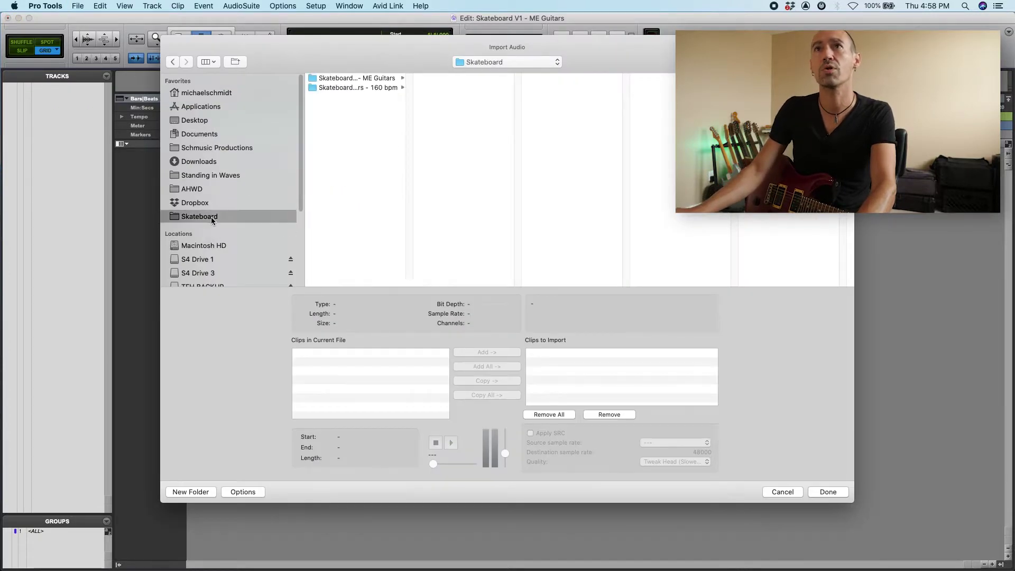
click(369, 90)
drag(459, 157, 445, 53)
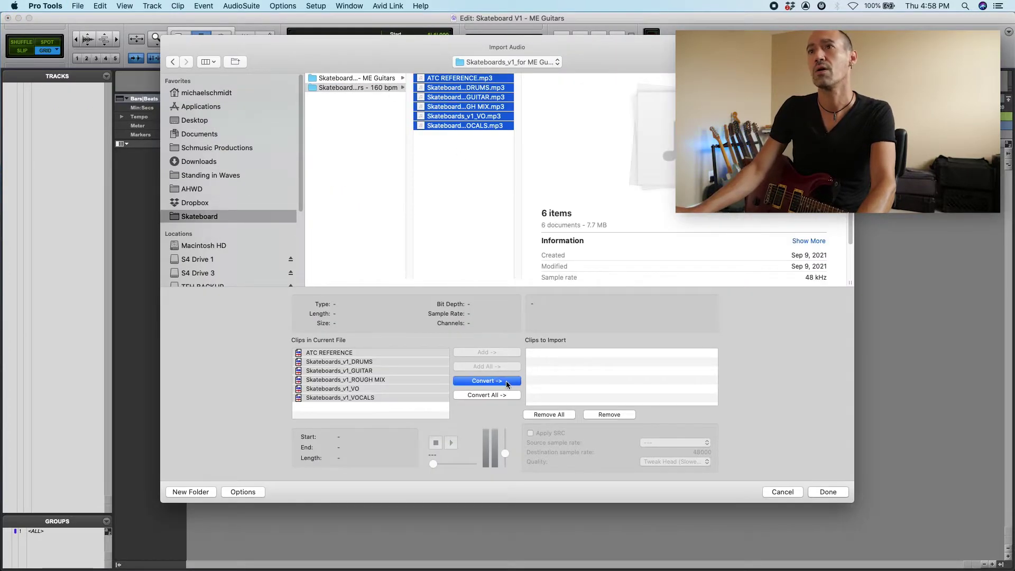
click(507, 382)
click(813, 492)
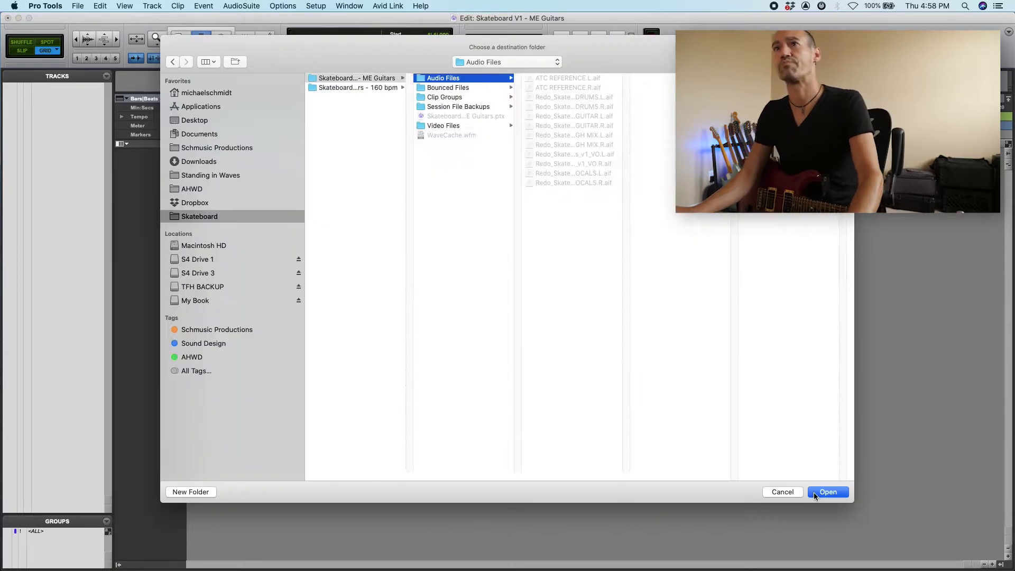
click(814, 490)
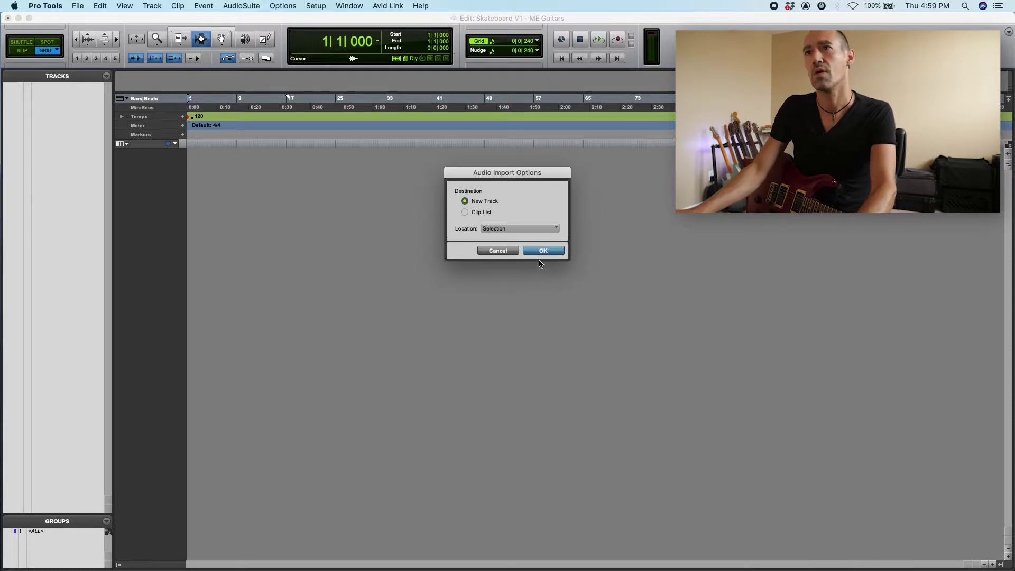
click(540, 251)
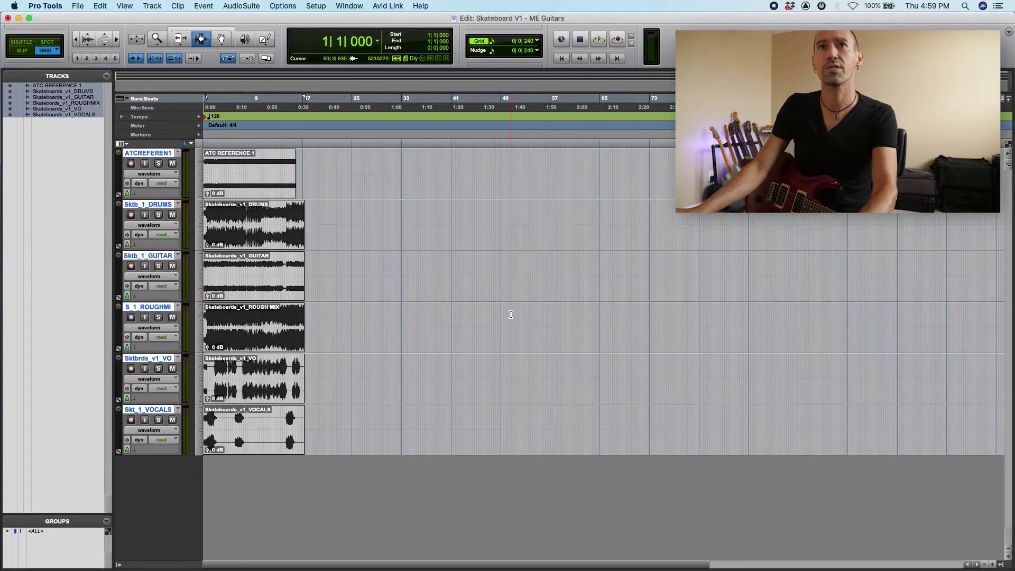
Create a Master 1 master fader and place it directly below the ATC REFERENCE track.
click(510, 314)
click(284, 308)
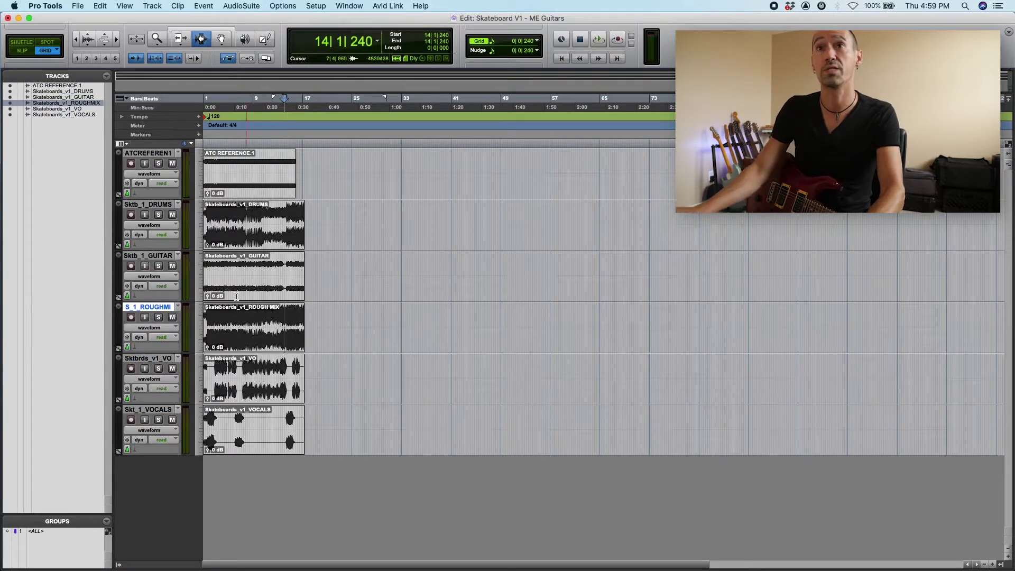
click(225, 315)
key(super+bracketright)
key(super+bracketright)
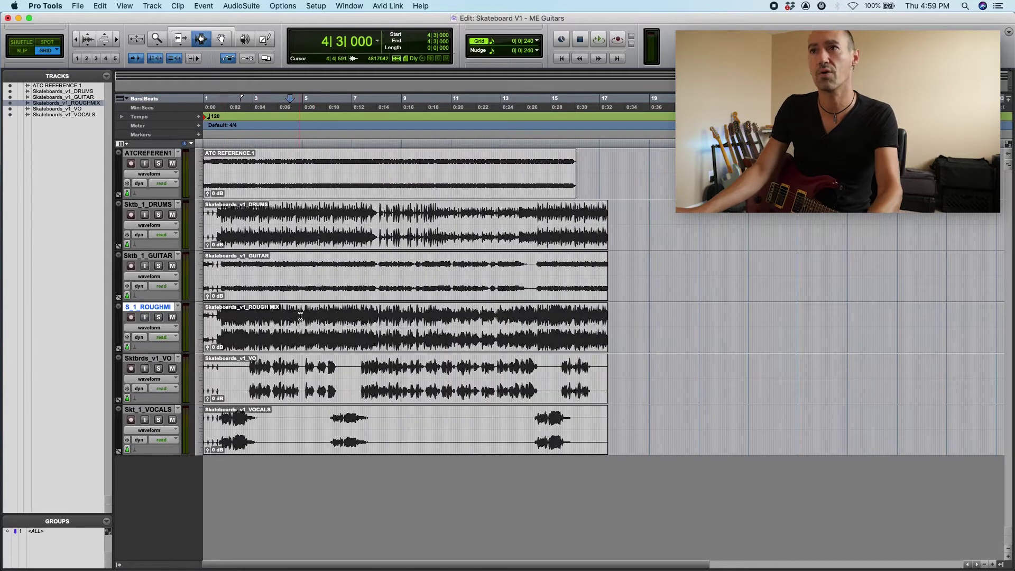
key(shift+super+n)
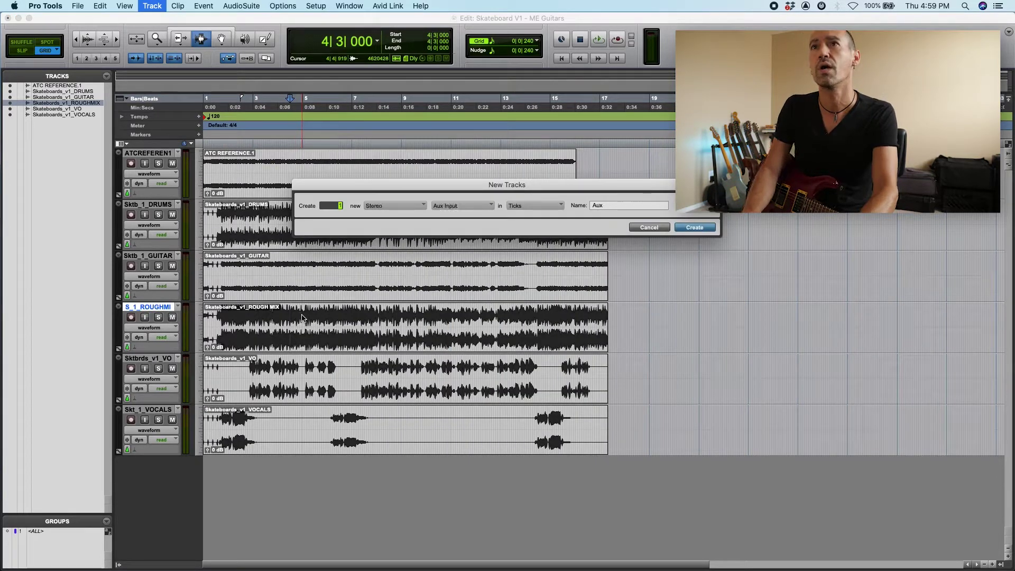
key(Return)
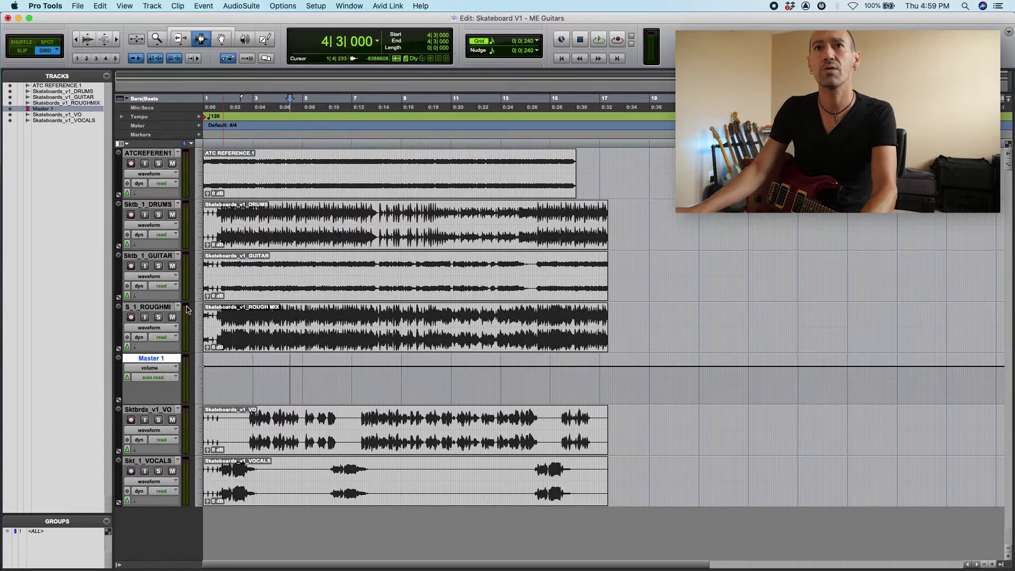
drag(165, 361, 172, 189)
Lower the Master 1 fader to about -12 dB in the Mix window.
key(super+equal)
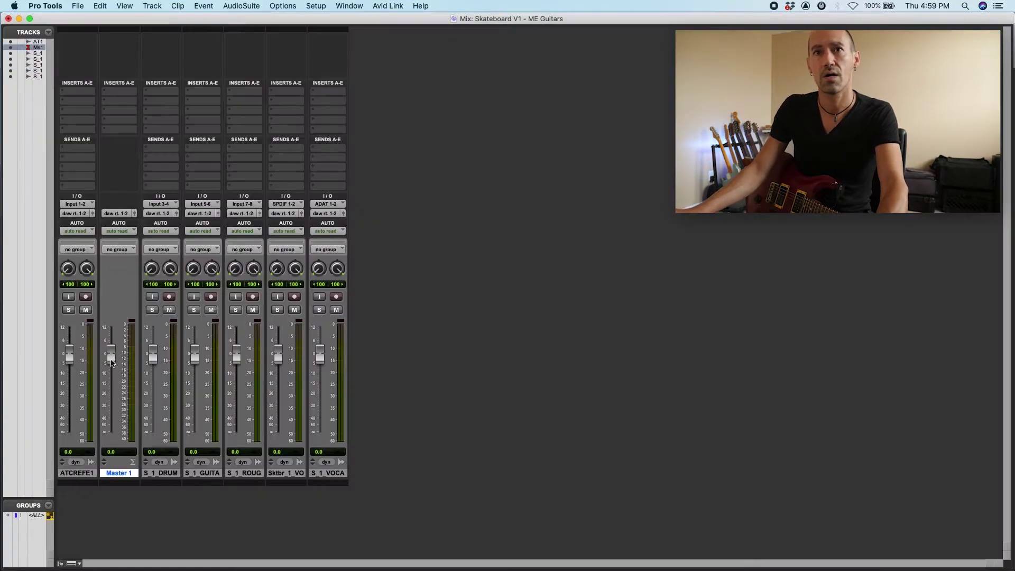
mouse_move(111, 362)
mouse_down()
mouse_move(113, 402)
mouse_move(114, 381)
mouse_up()
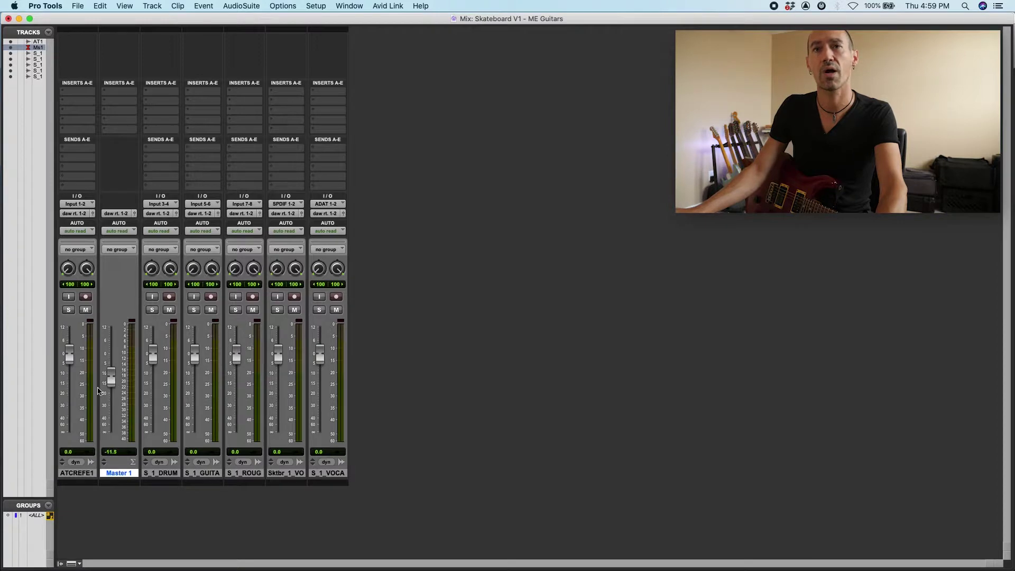
key(super+equal)
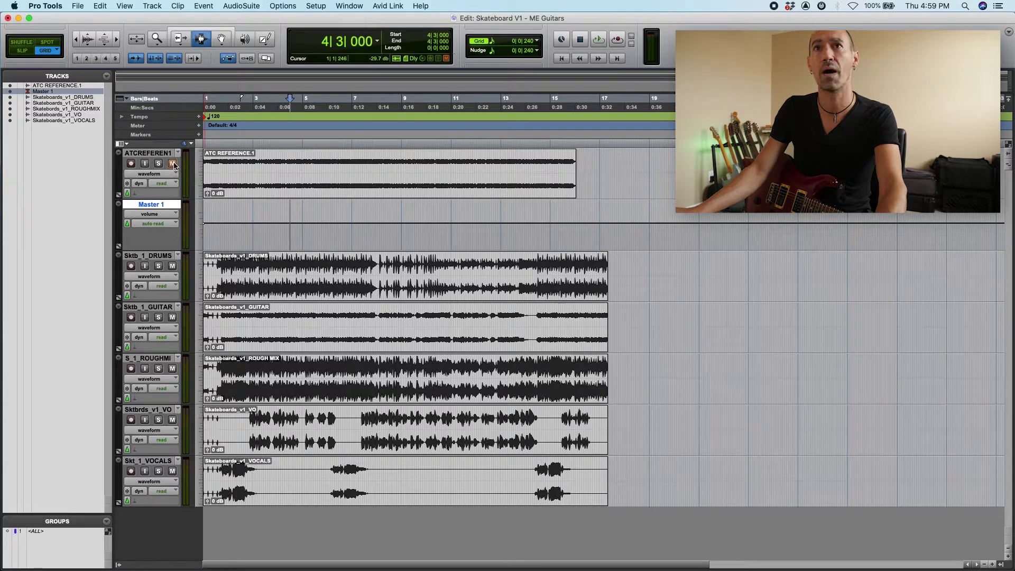
Colour the DRUMS track red and the GUITAR track tan brown.
click(235, 171)
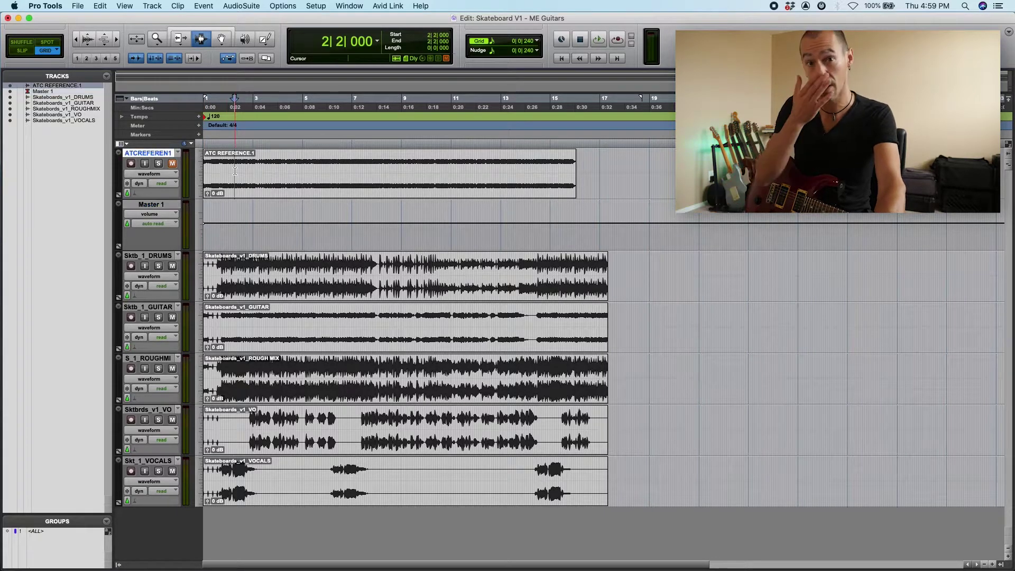
key(super+bracketright)
key(super+bracketleft)
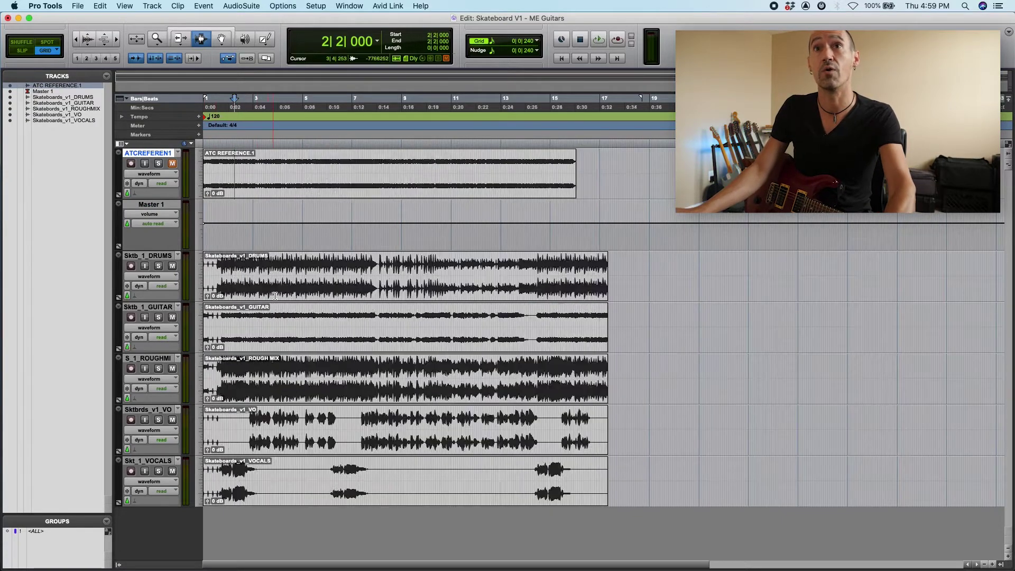
key(super+bracketleft)
click(217, 272)
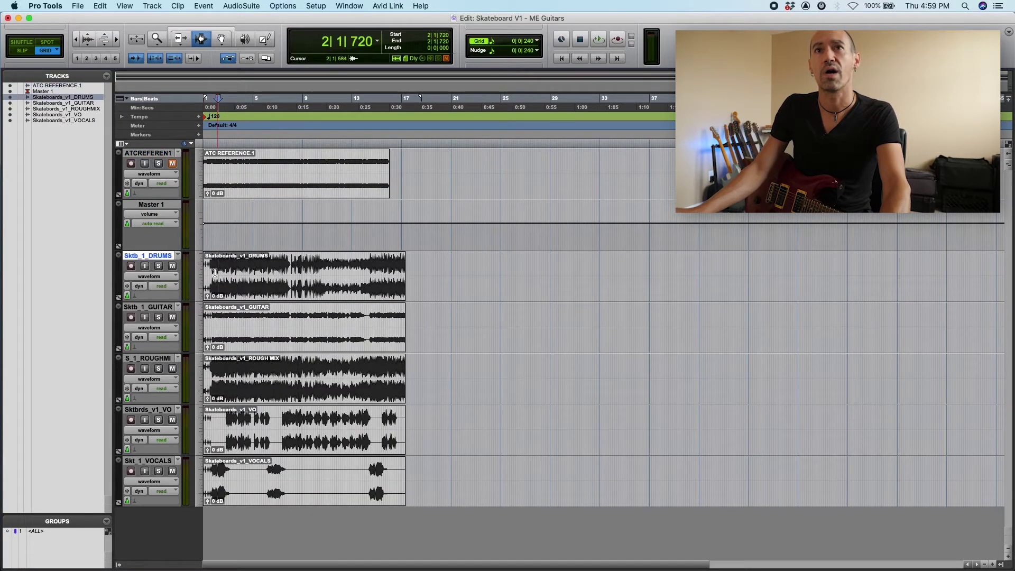
double_click(117, 267)
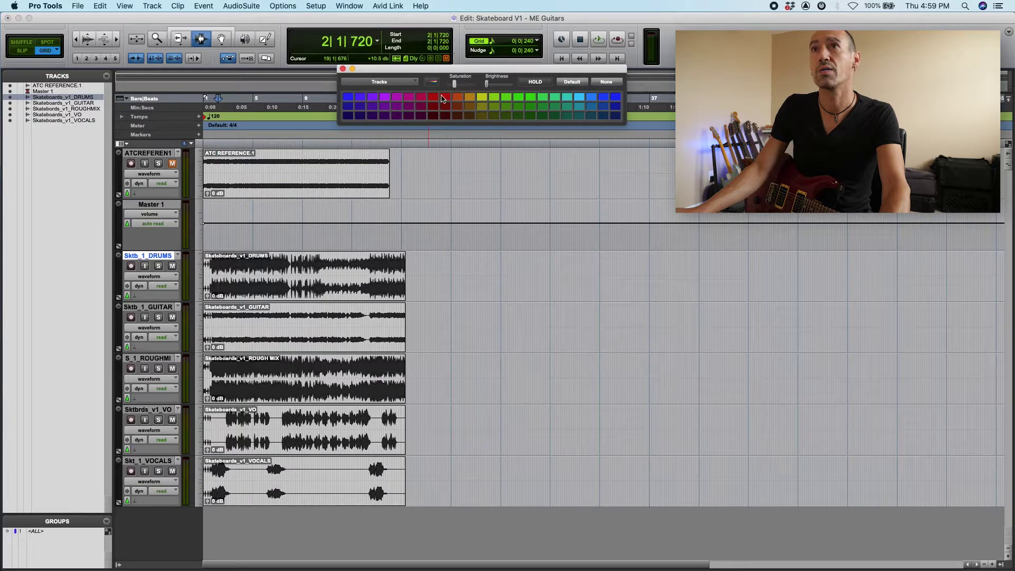
click(445, 98)
click(150, 311)
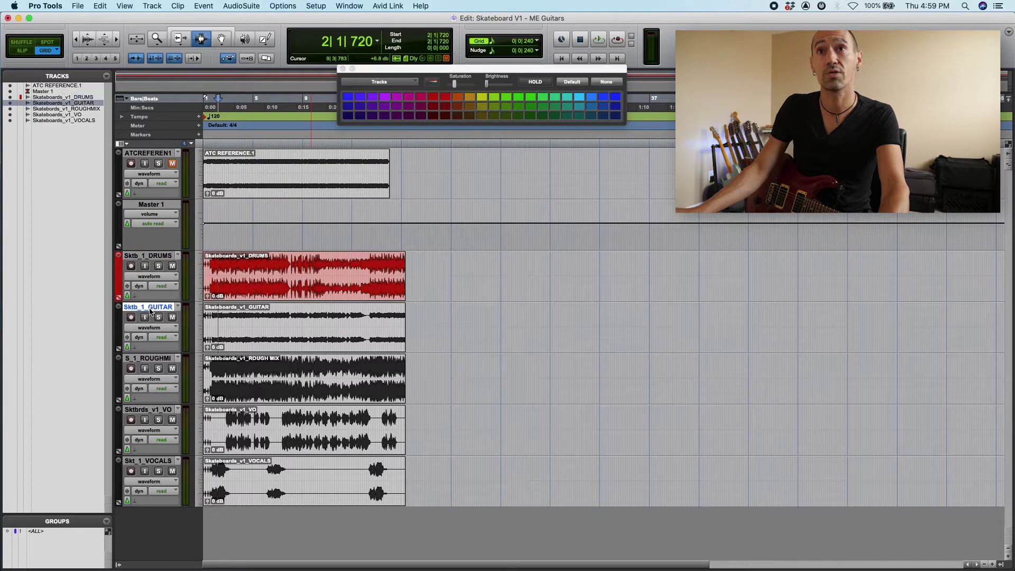
click(468, 116)
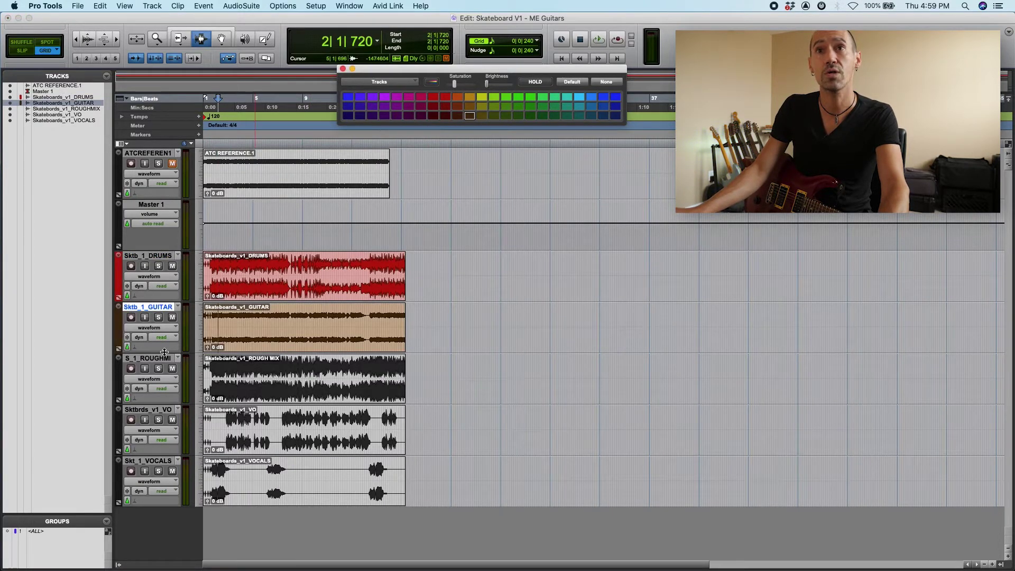
Move ROUGH MIX below ATC REFERENCE, colour the VO track teal, and place it below ROUGH MIX.
drag(162, 363, 134, 229)
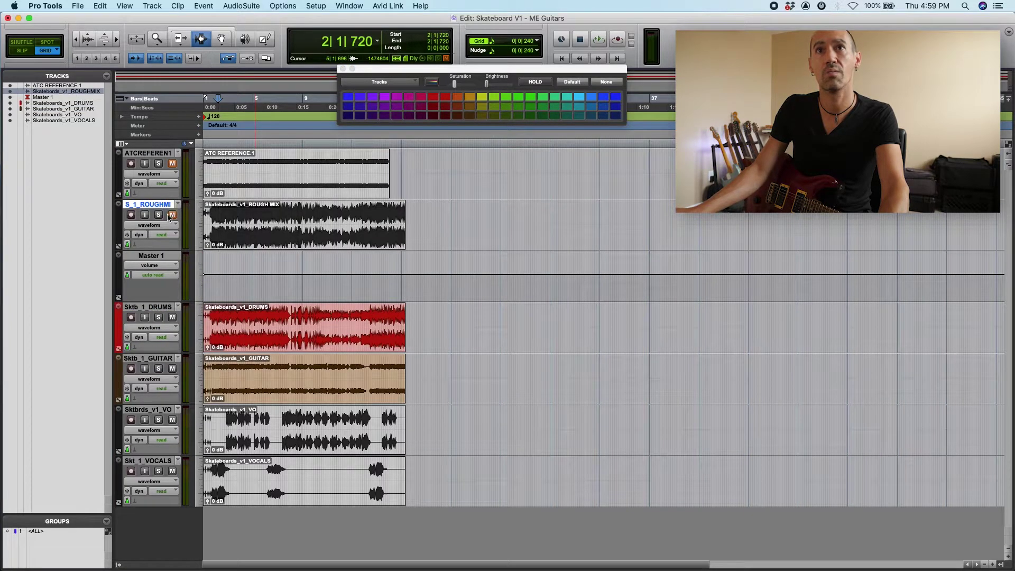
click(228, 421)
key(super+bracketright)
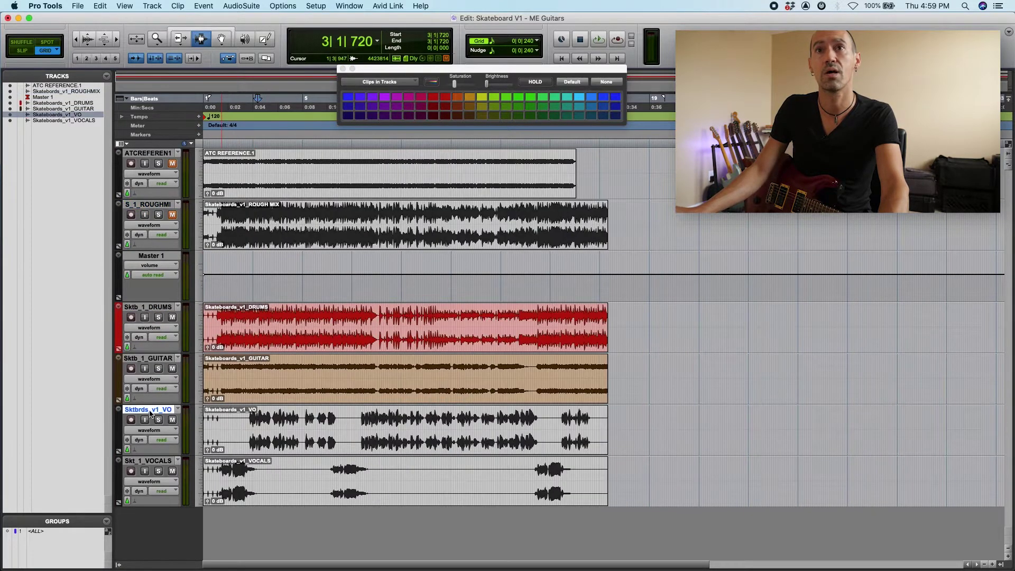
click(569, 117)
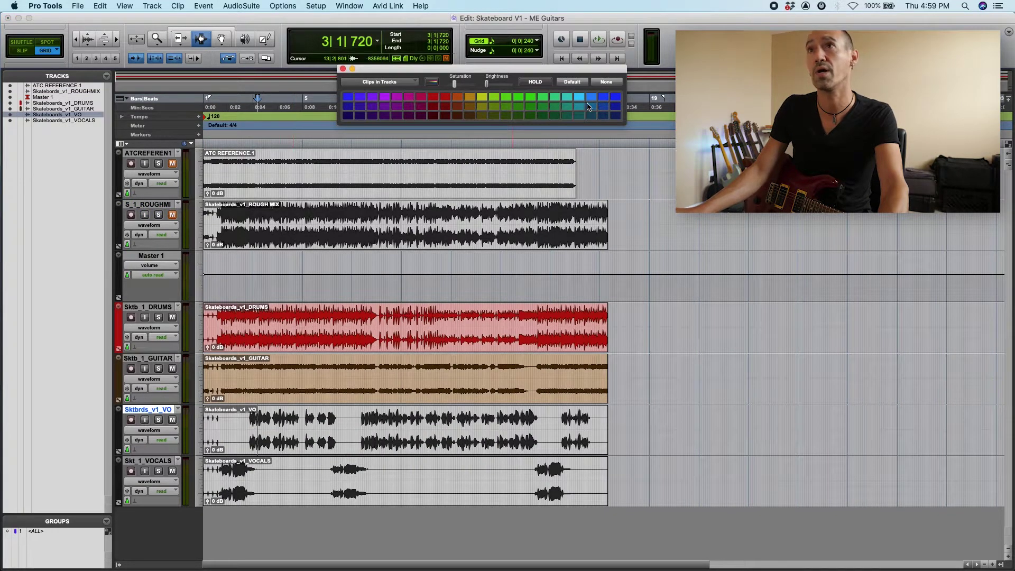
click(144, 409)
click(570, 108)
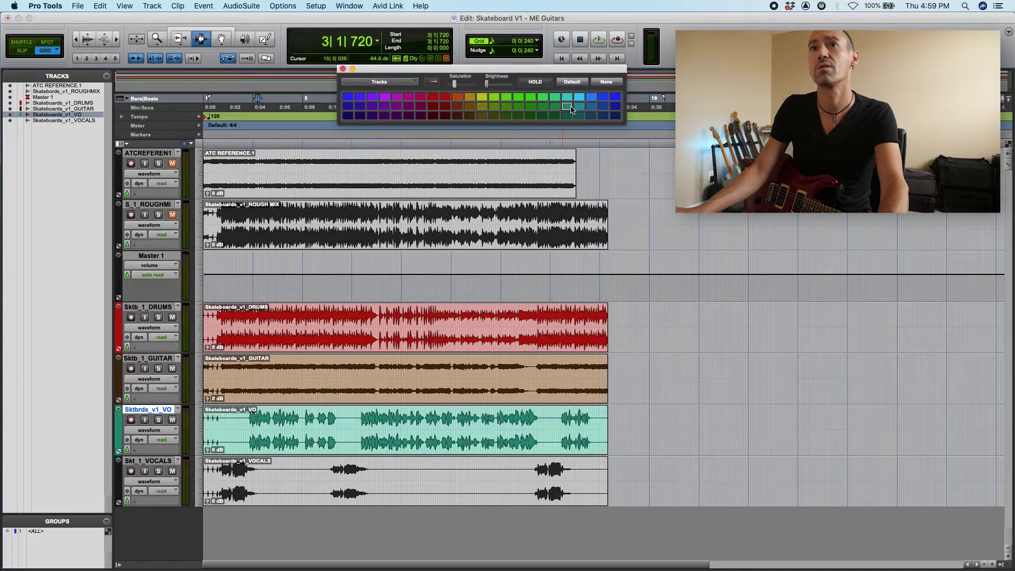
drag(165, 415, 176, 268)
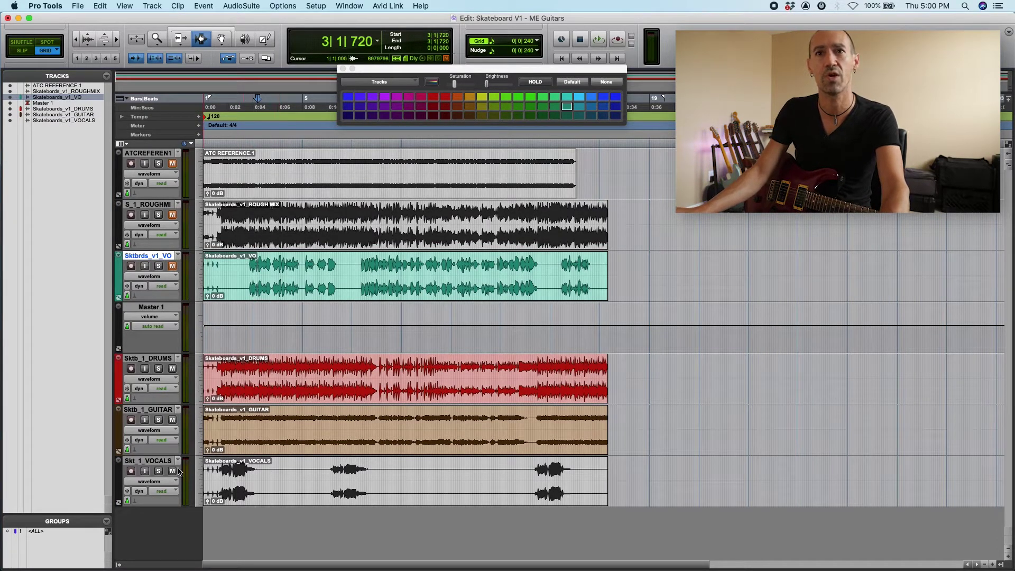
Colour the Skt_1_VOCALS track and its clip yellow.
click(163, 461)
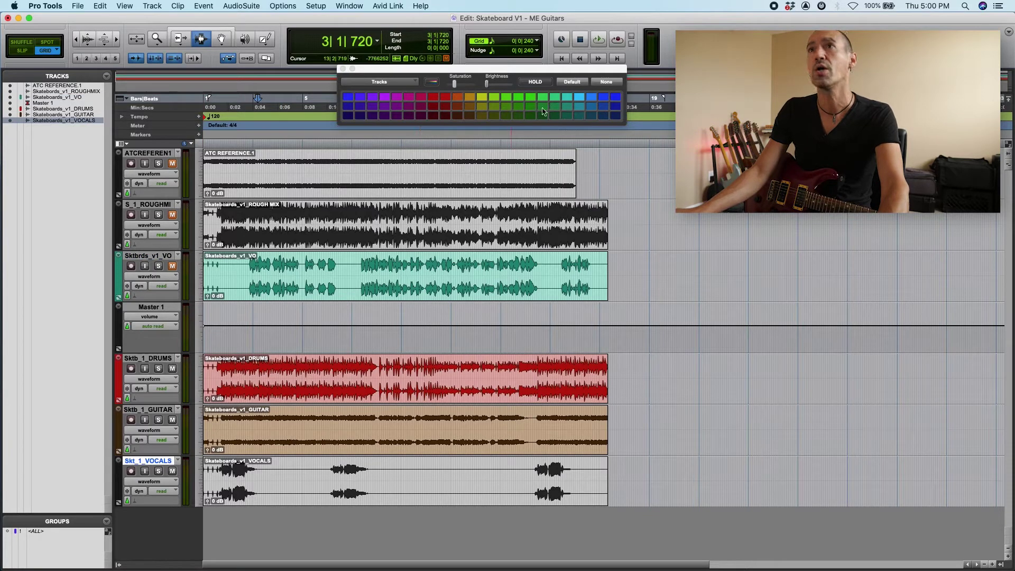
click(481, 96)
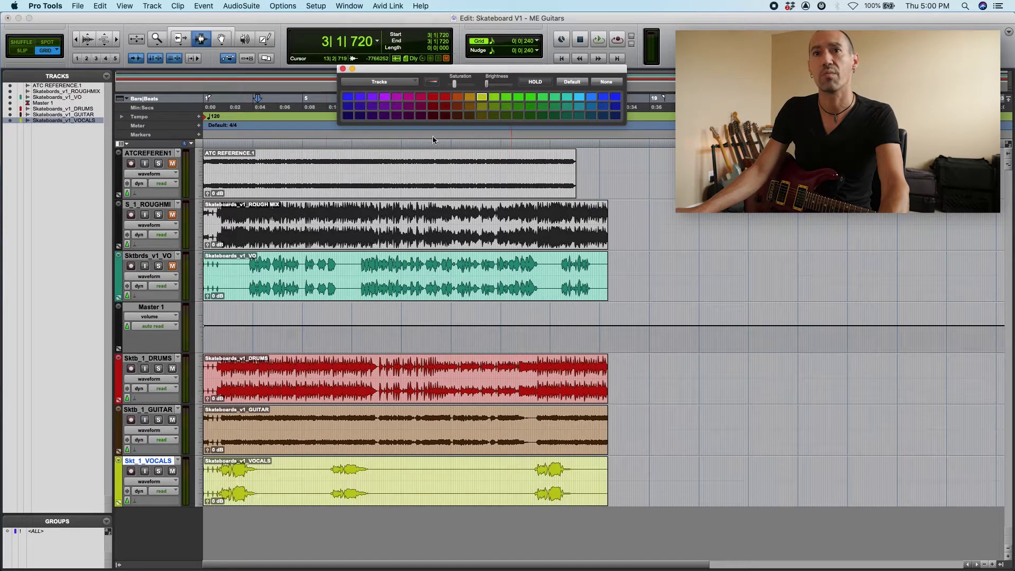
click(171, 472)
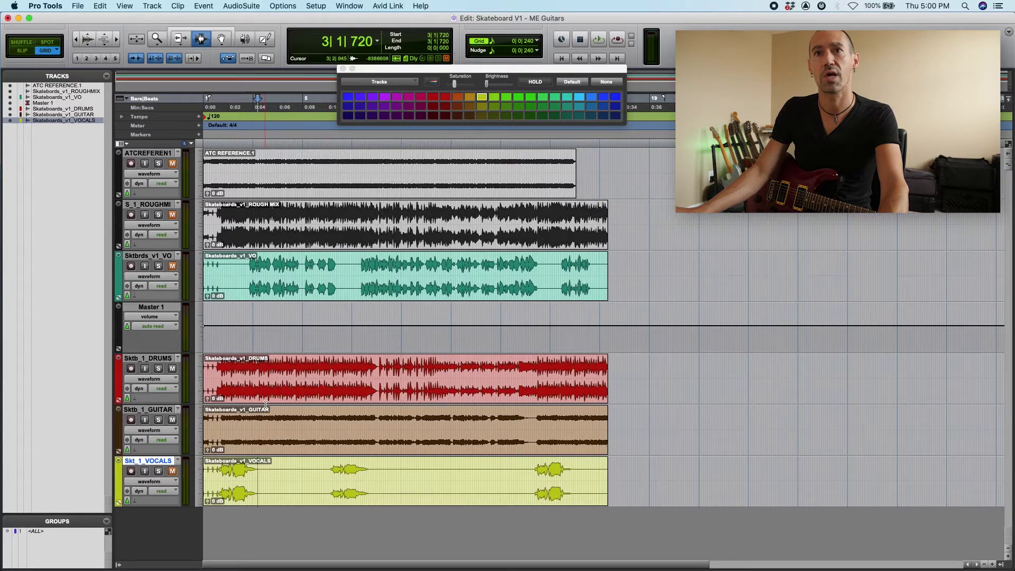
Play the song from 1|3|000 and solo the DRUMS track.
click(221, 372)
key(super+bracketright)
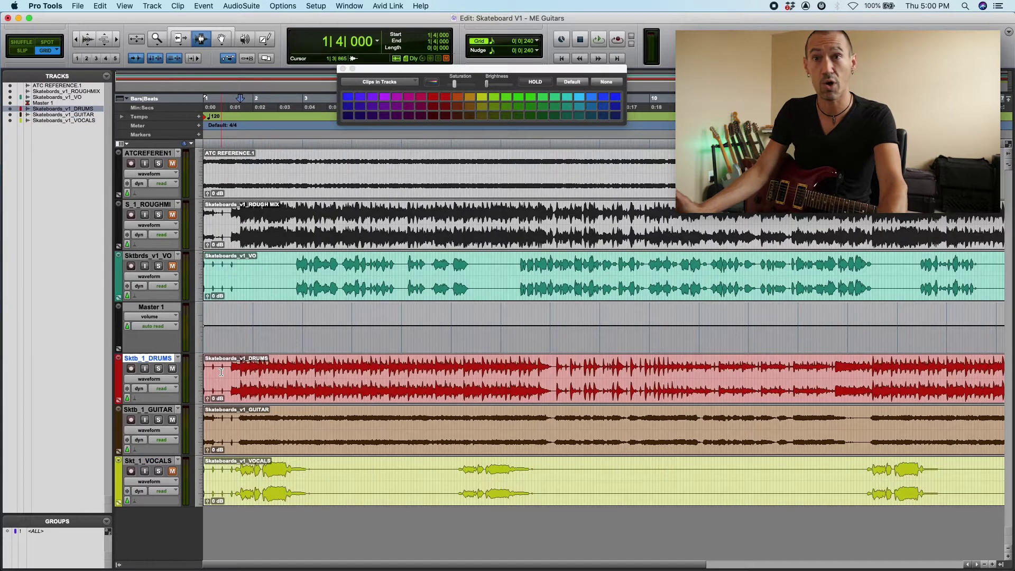
key(super+bracketleft)
key(super+bracketright)
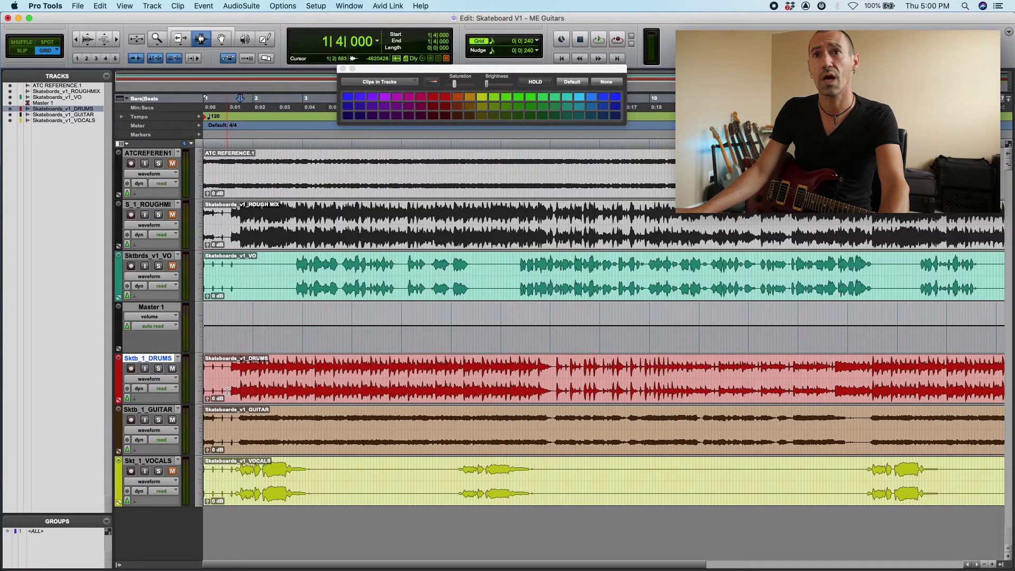
click(226, 387)
key(space)
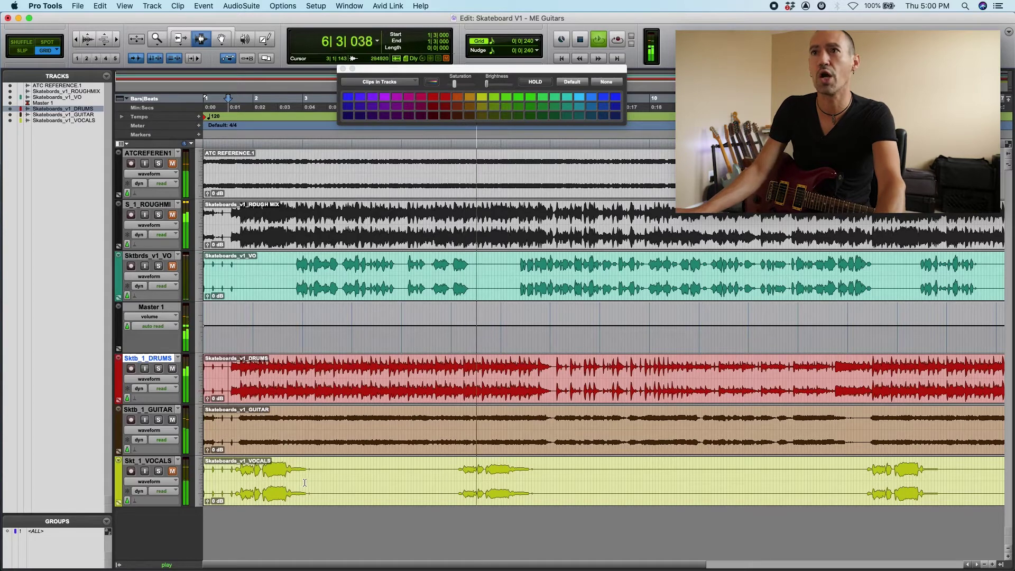
click(158, 368)
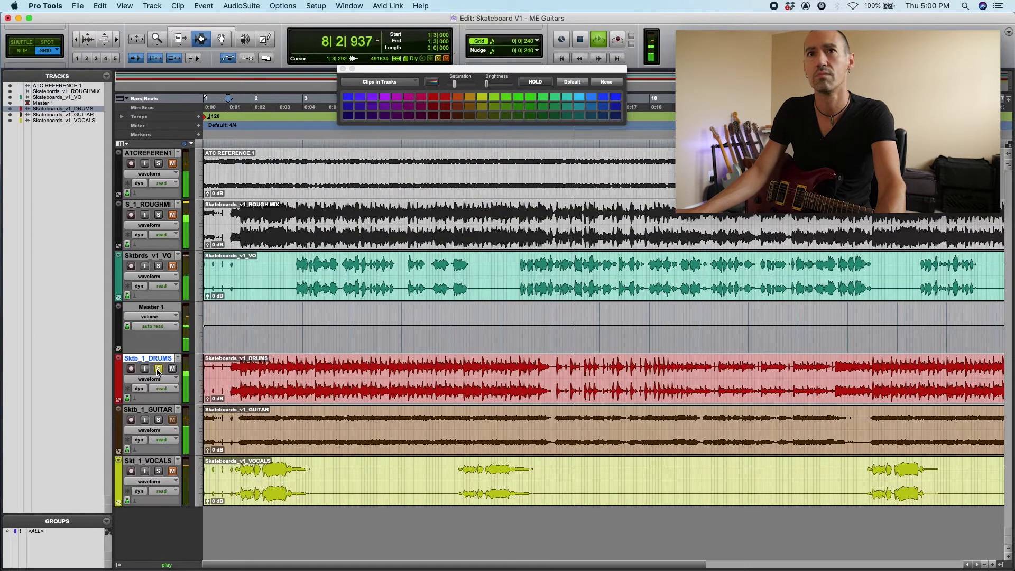
Close the colour palette, audition drums with guitar, then unsolo the drums.
key(super+bracketleft)
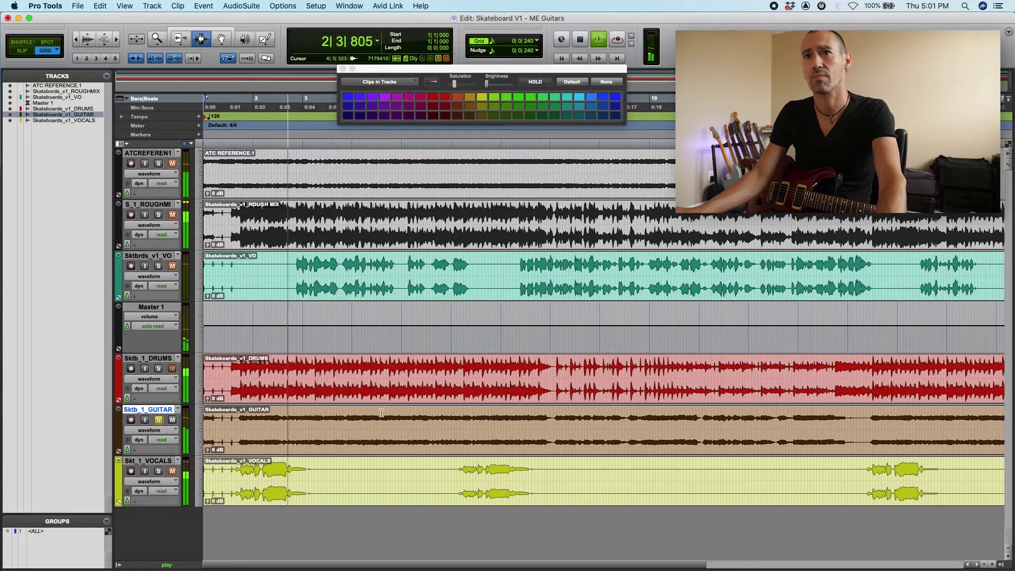
key(super+bracketleft)
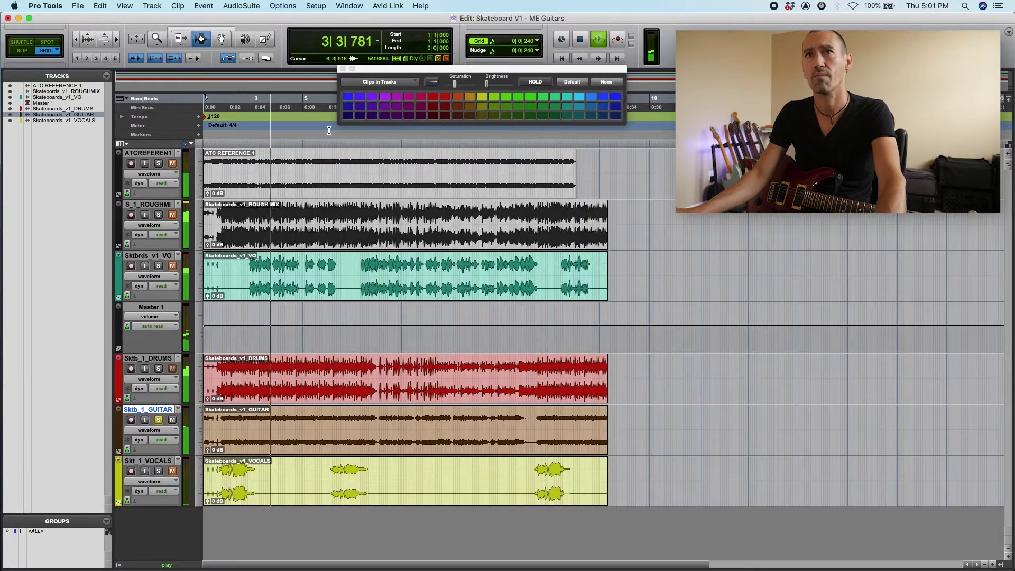
key(super+w)
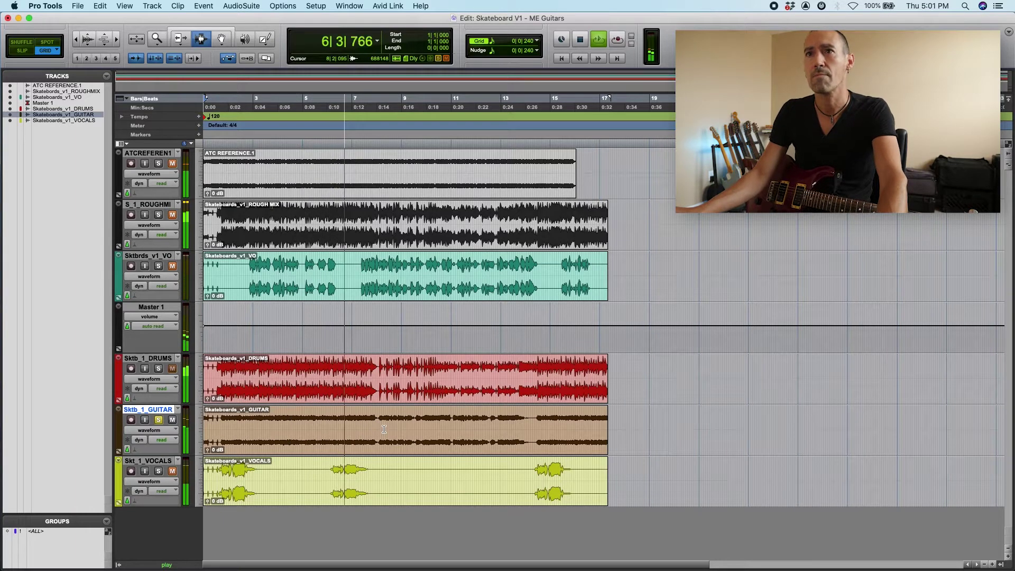
click(159, 369)
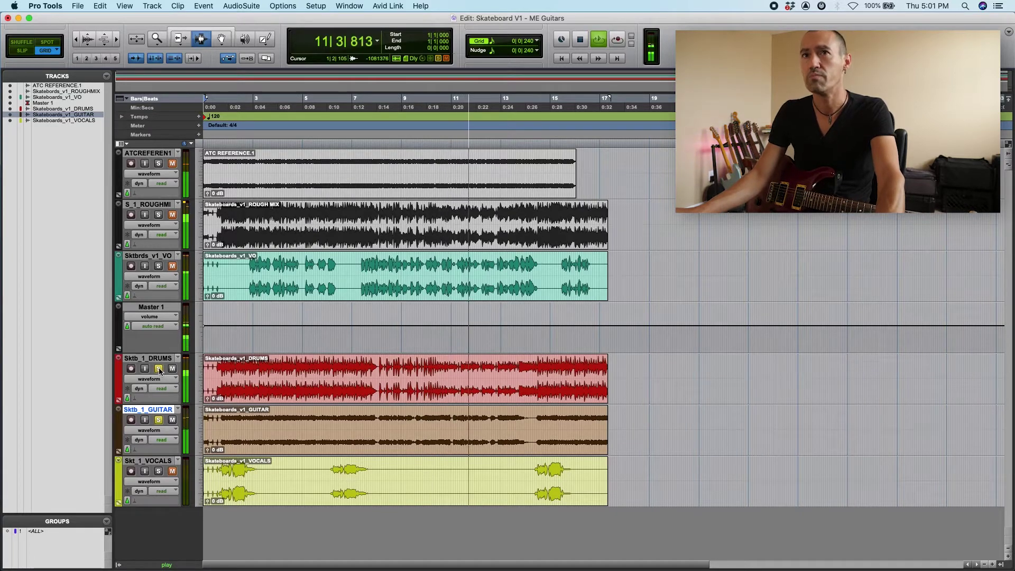
click(159, 369)
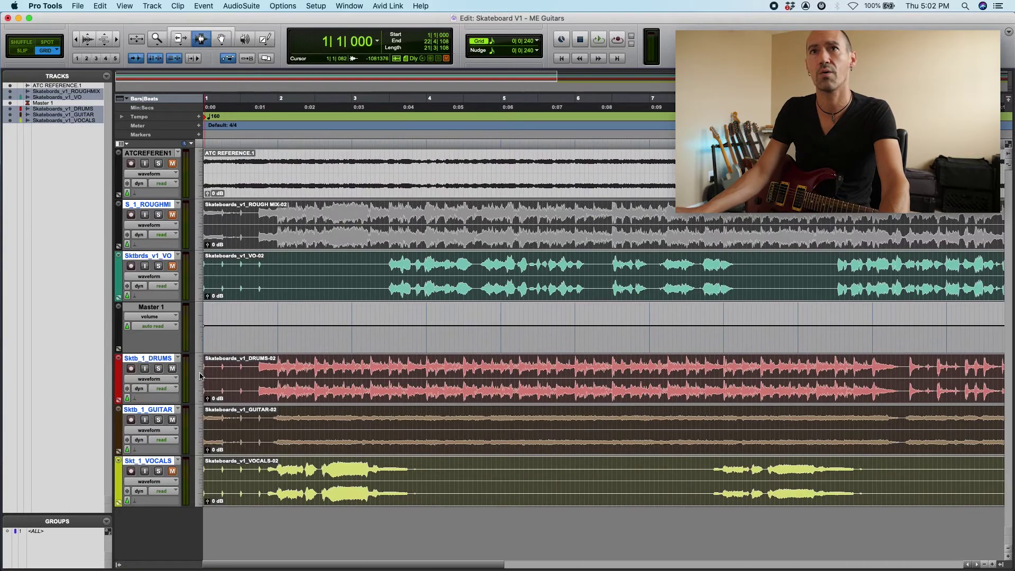
Add a new aux track below VO and name it Click.
click(212, 375)
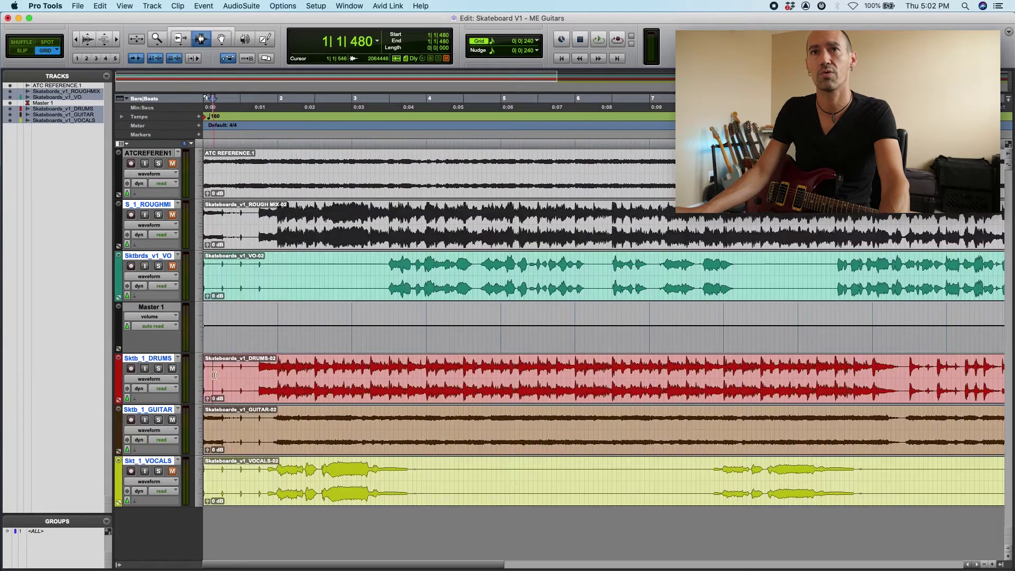
click(146, 256)
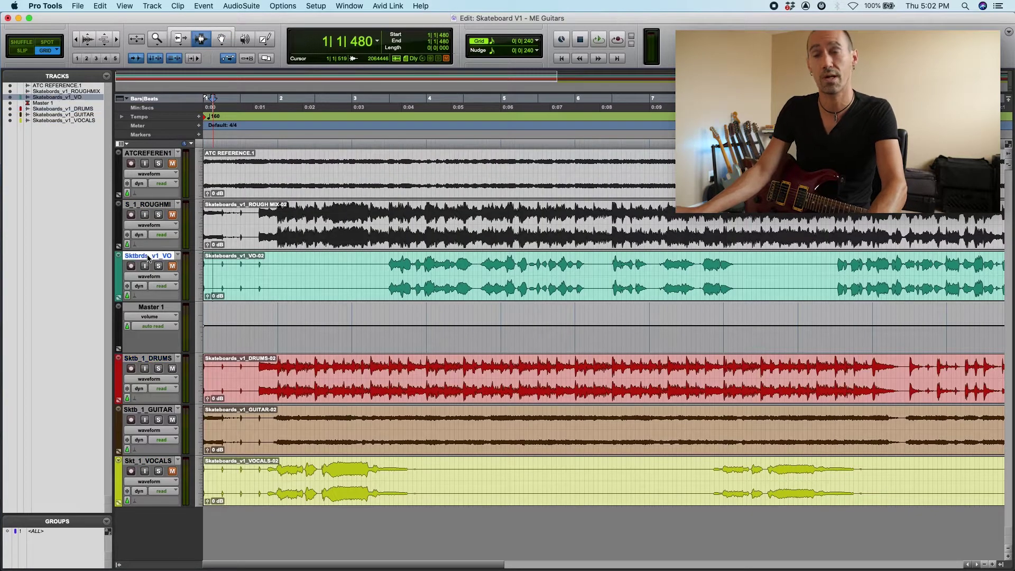
key(super+shift+n)
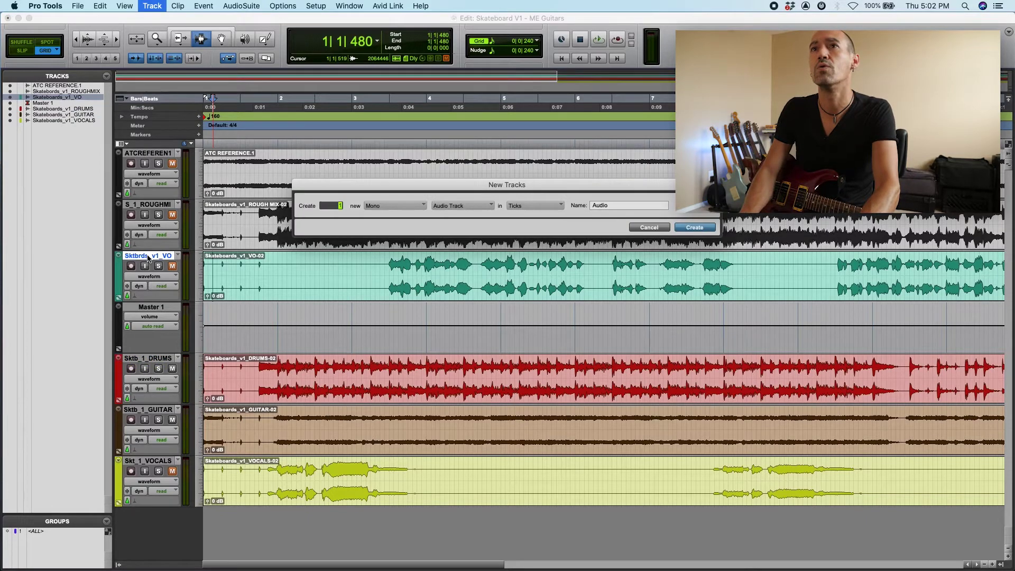
key(Return)
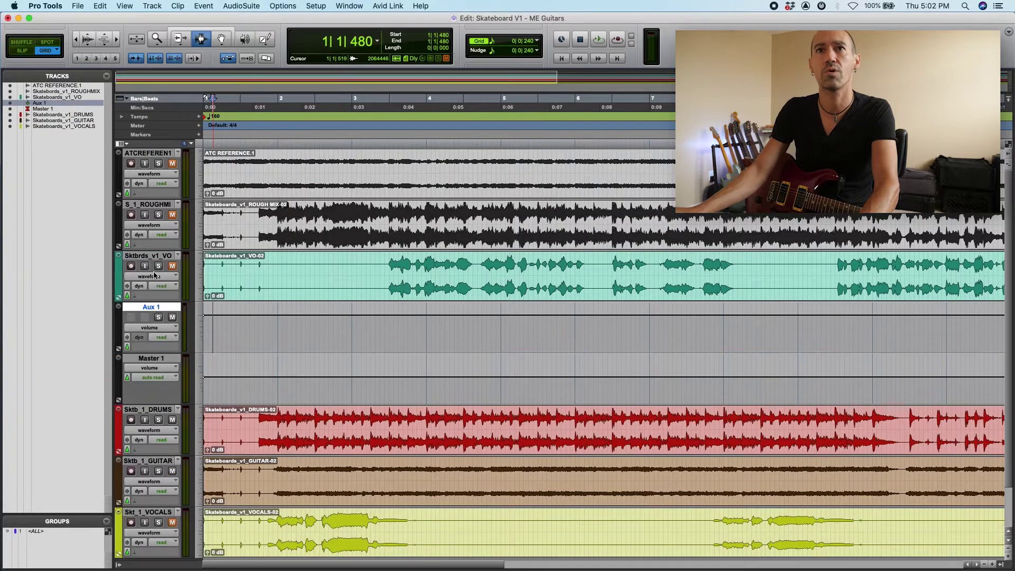
double_click(148, 308)
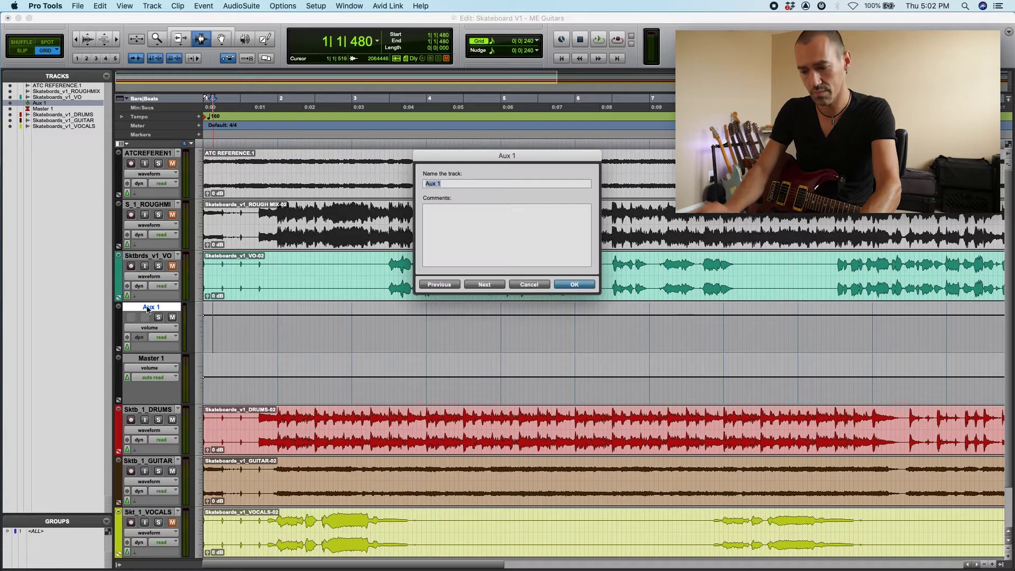
text(Click)
key(Return)
Insert the Click II instrument plug-in on the Click track.
key(super+equal)
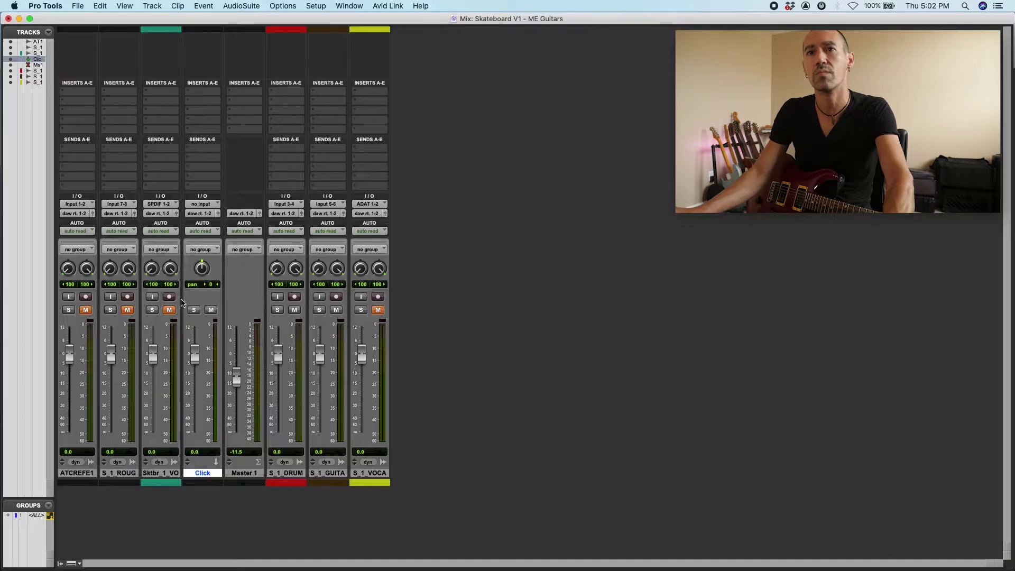
click(207, 91)
mouse_move(231, 93)
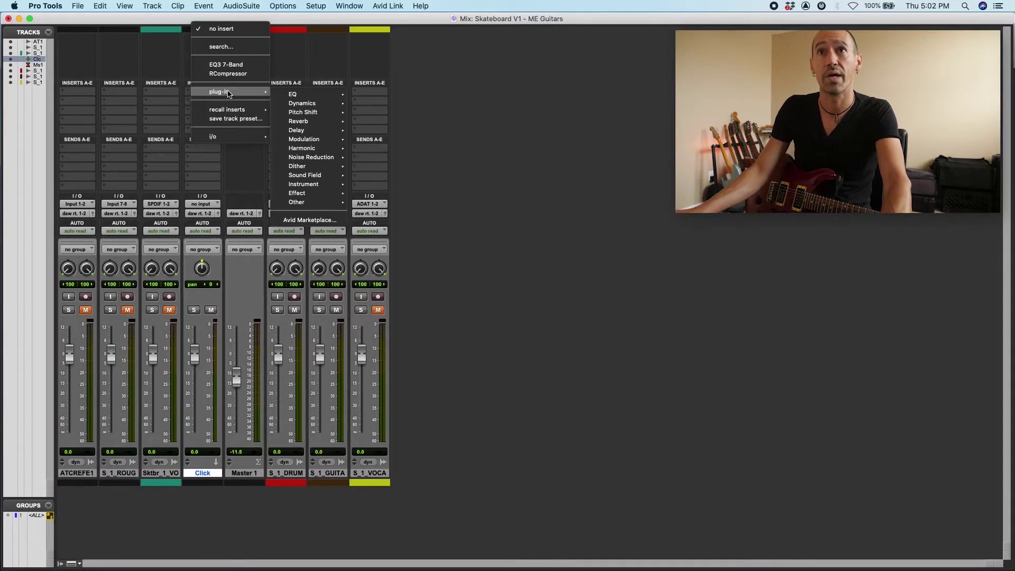
mouse_move(327, 184)
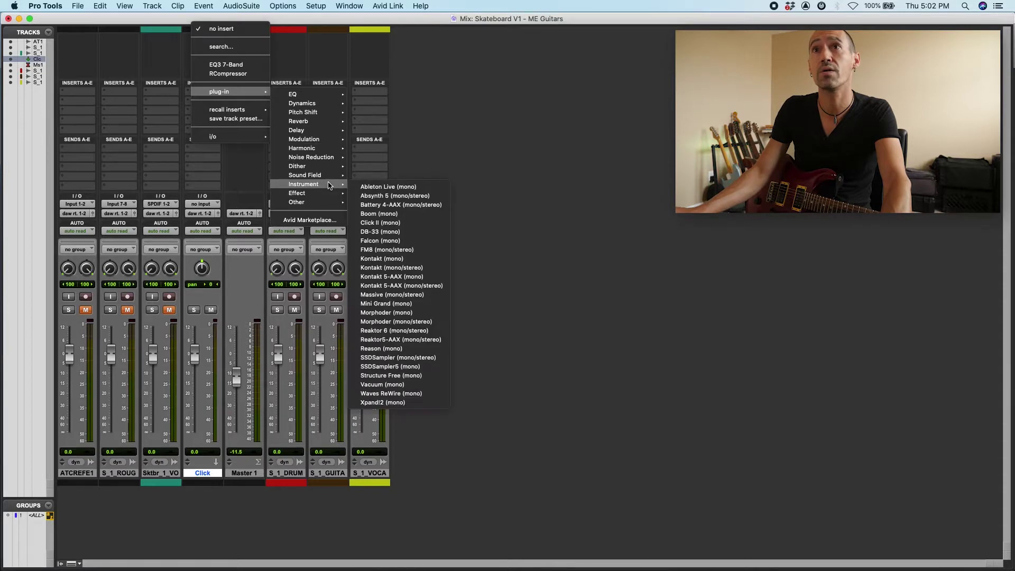
click(416, 223)
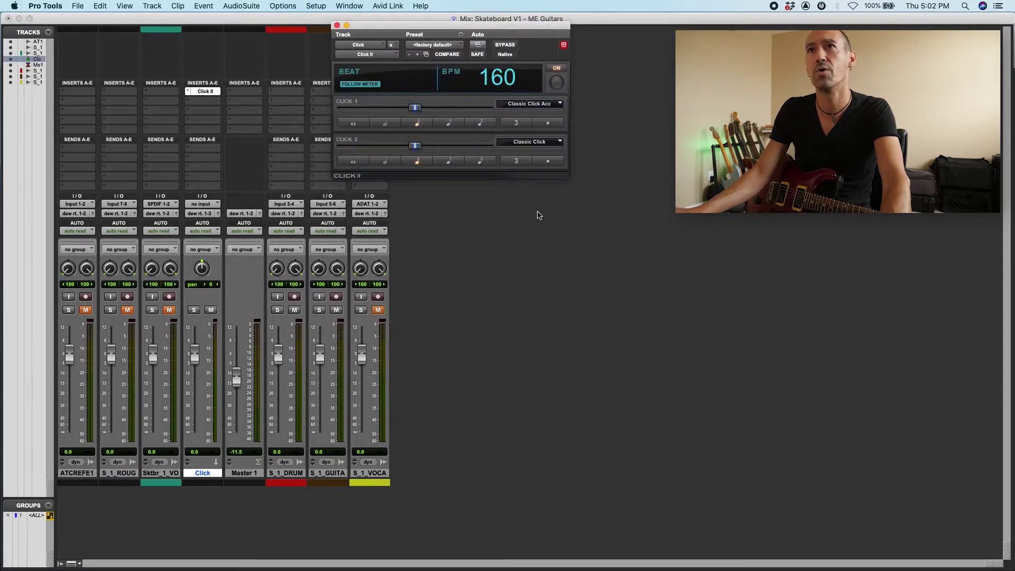
key(super+equal)
Play the session to hear the Click II metronome against the song.
click(451, 162)
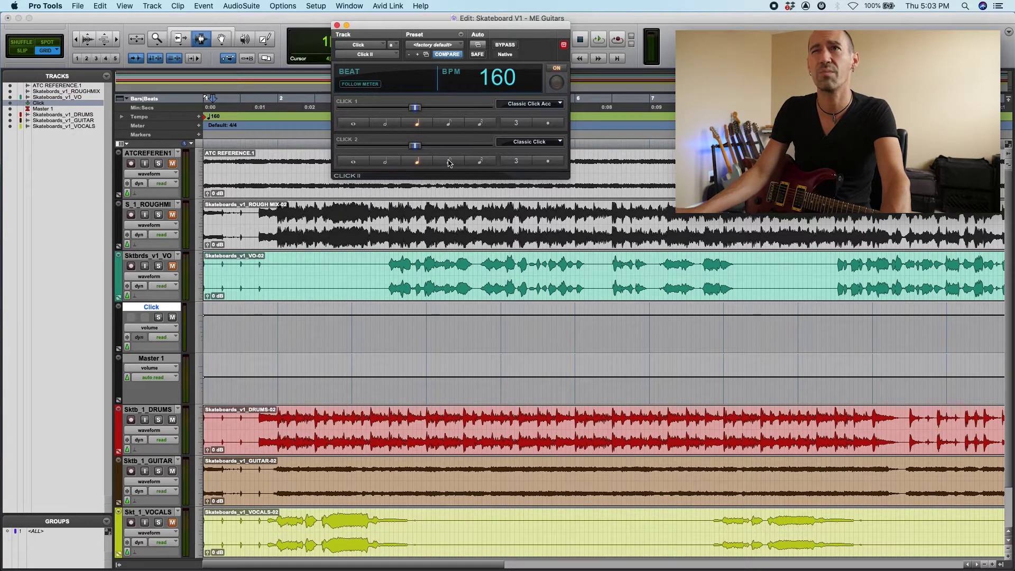
click(211, 363)
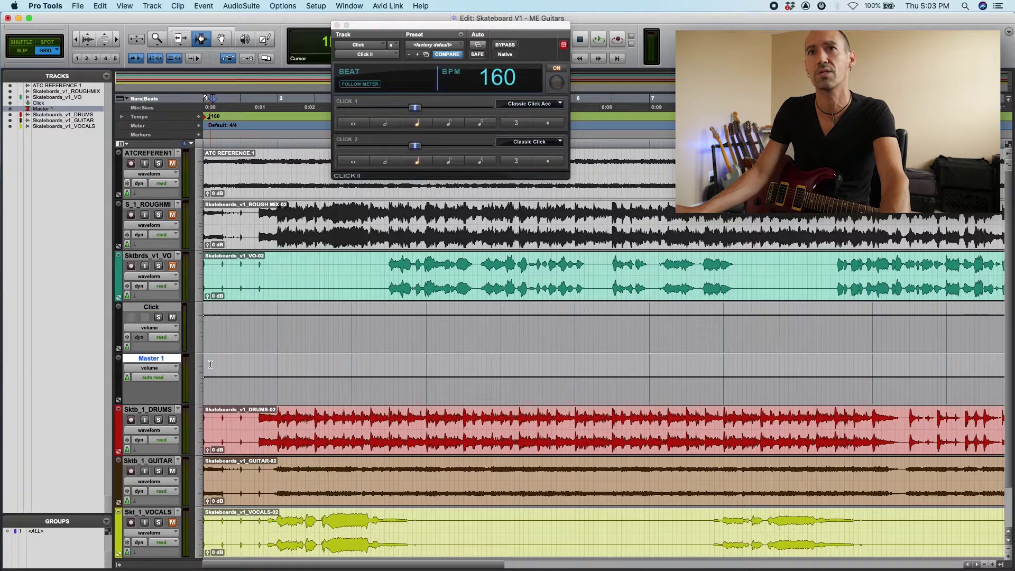
key(space)
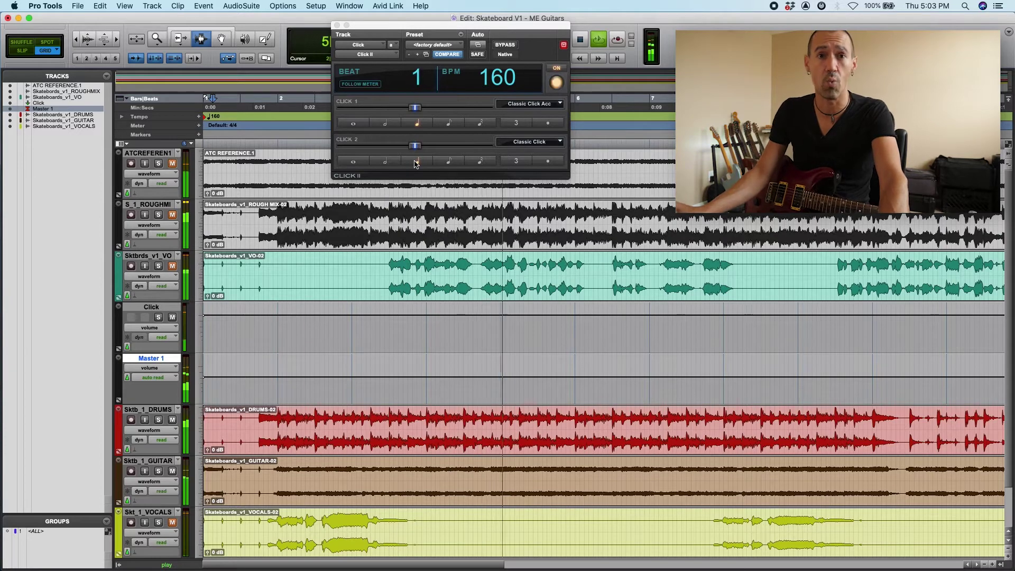
key(super+equal)
key(super+equal)
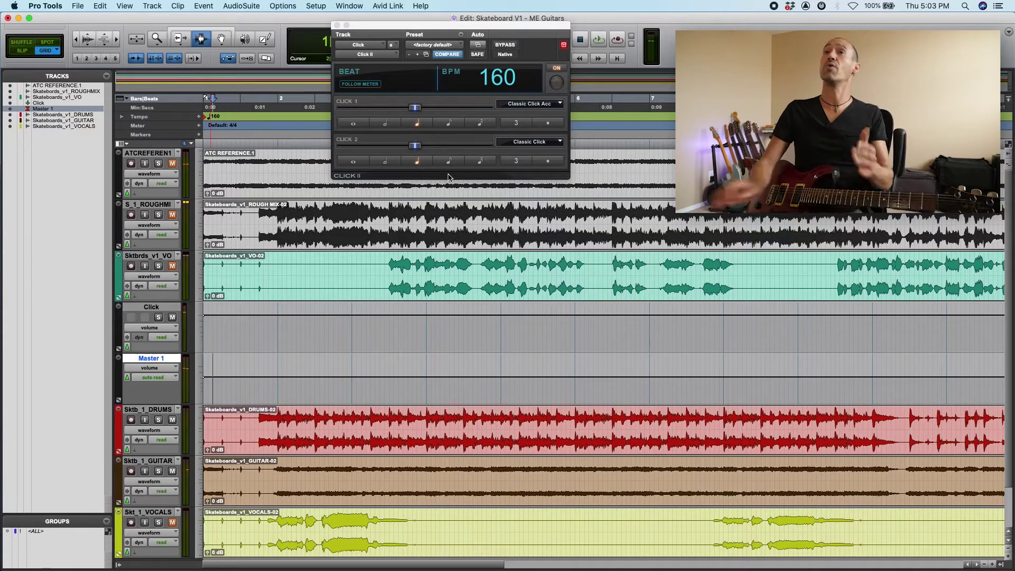
Set Click II's second sound to eighth notes, audition it, and close the plug-in window.
click(443, 162)
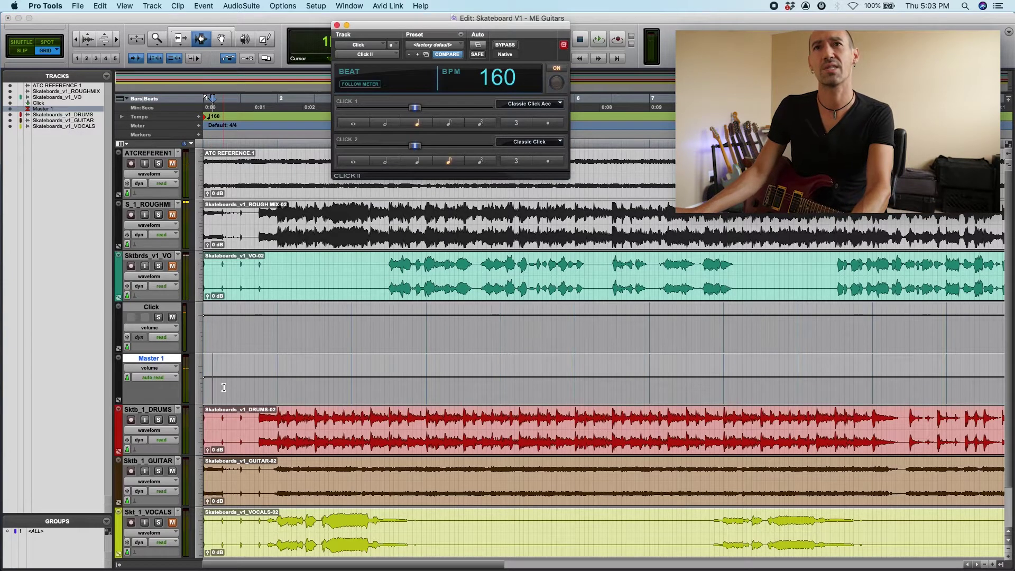
key(space)
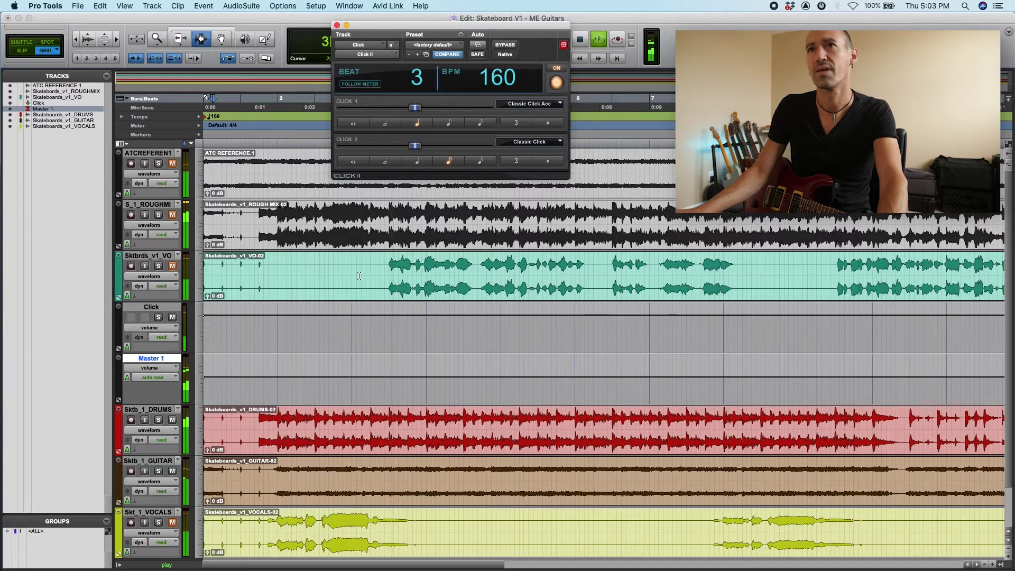
key(space)
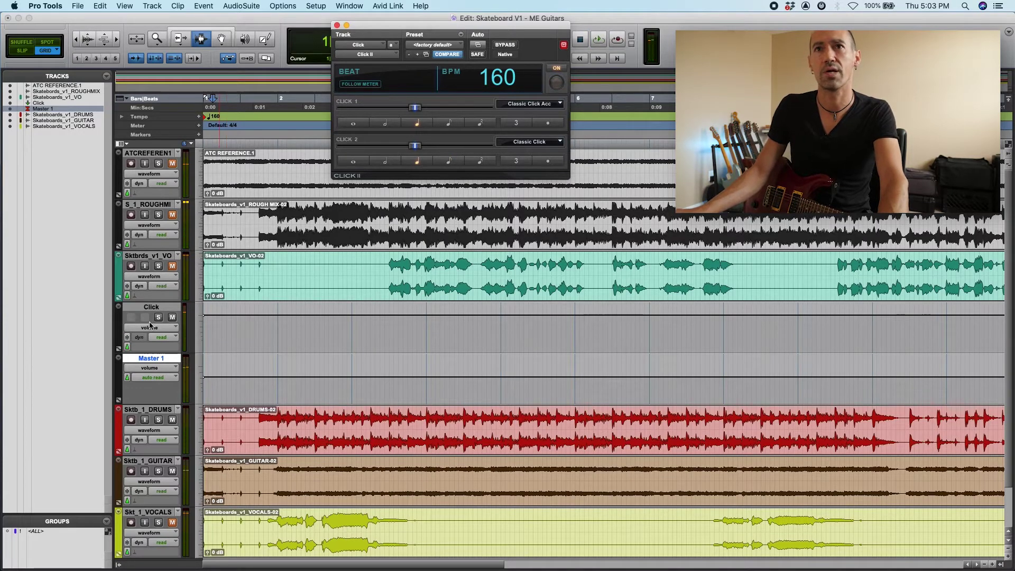
click(337, 26)
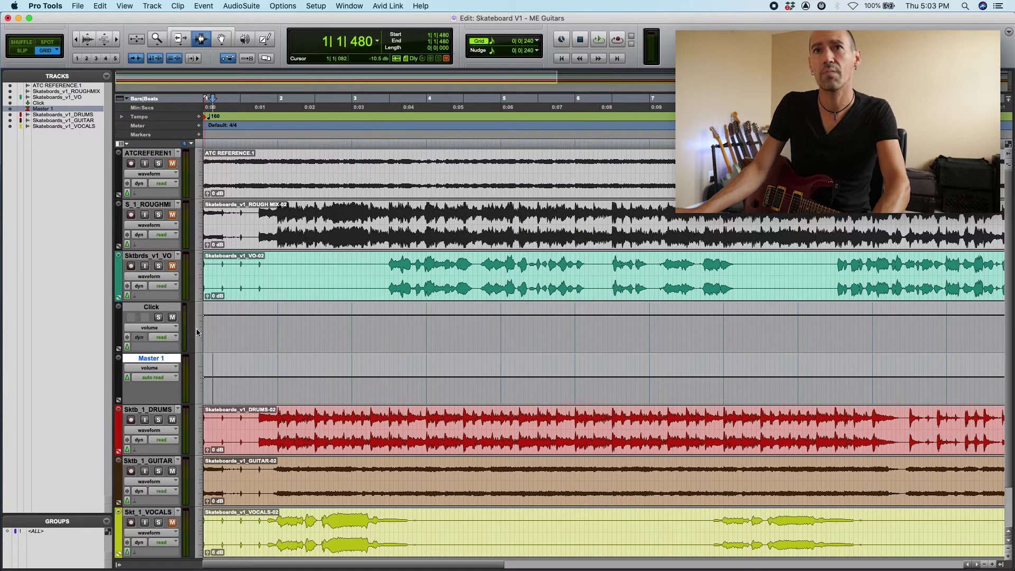
click(197, 332)
Set every track to small height and zoom out to fit the whole session, then start a new track.
alt+click(214, 324)
click(327, 299)
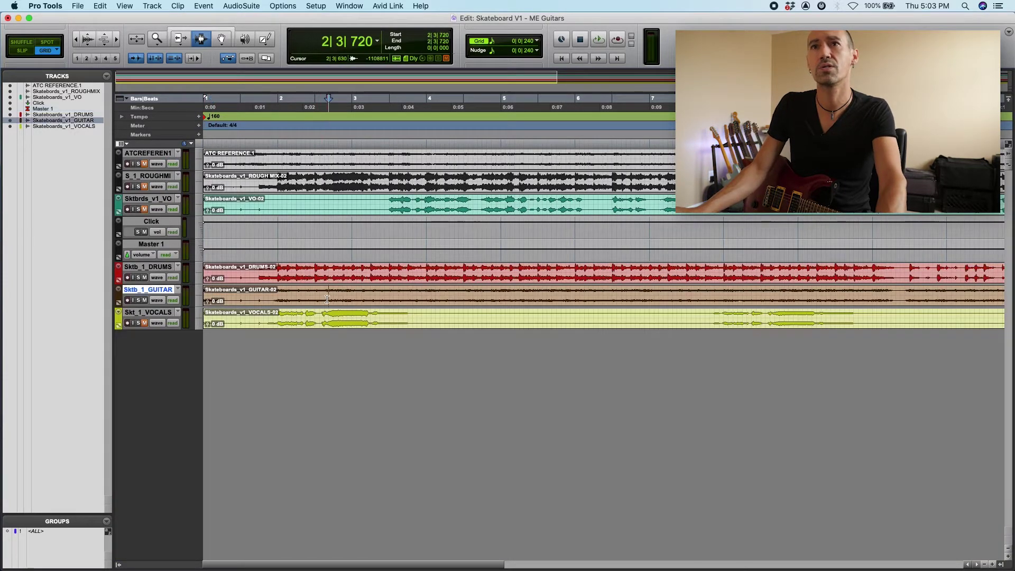
key(super+bracketleft)
key(super+bracketleft)
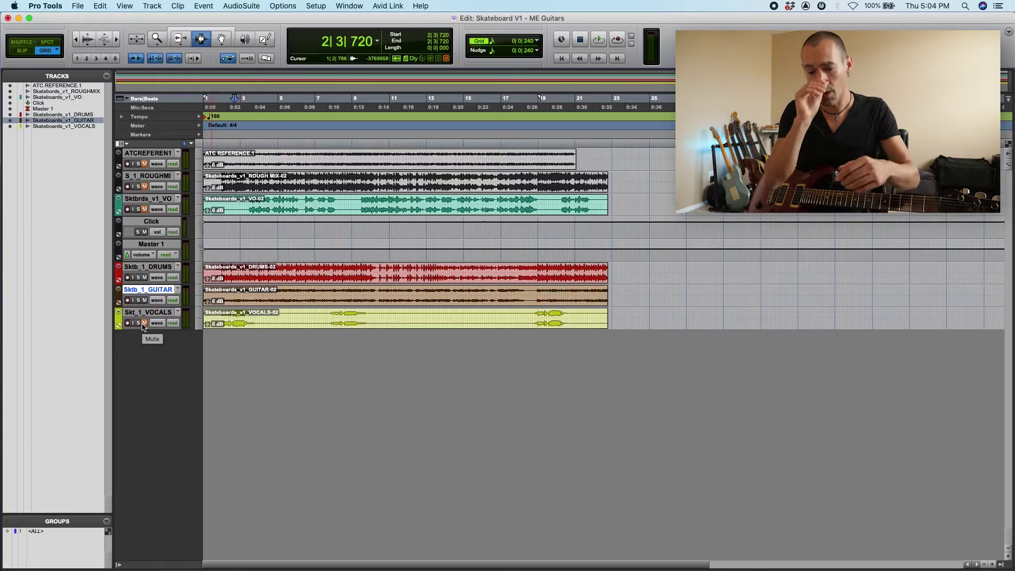
key(super+shift+n)
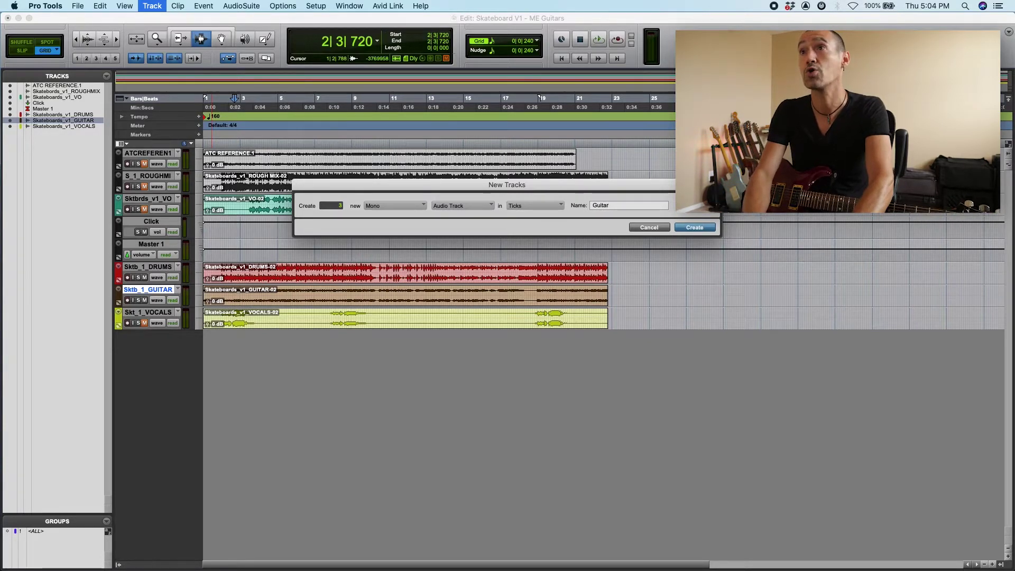
Create mono tracks Guitar 1–3, move them below VOCALS, and colour them orange-red.
key(Return)
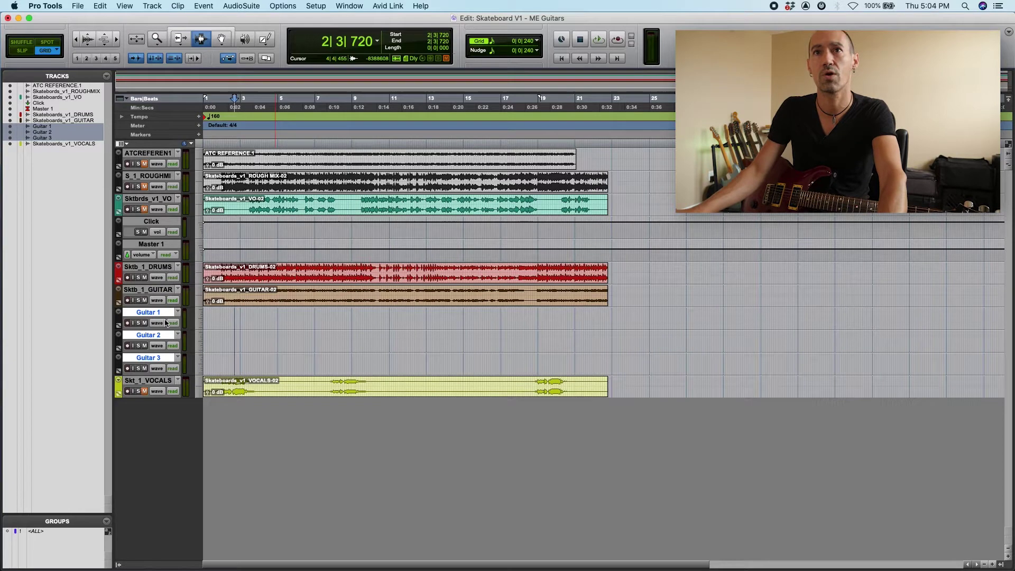
drag(158, 313, 152, 400)
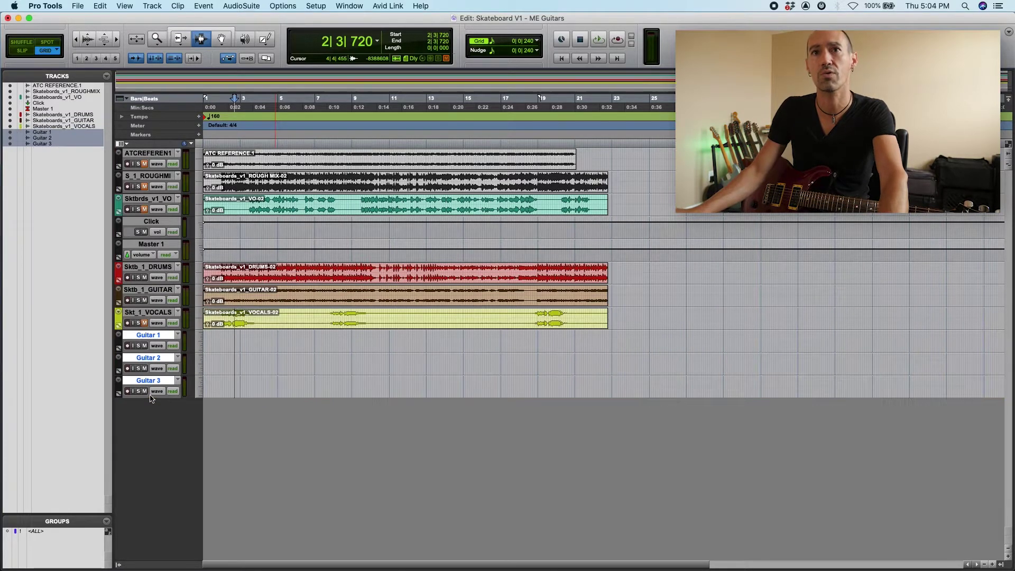
double_click(120, 369)
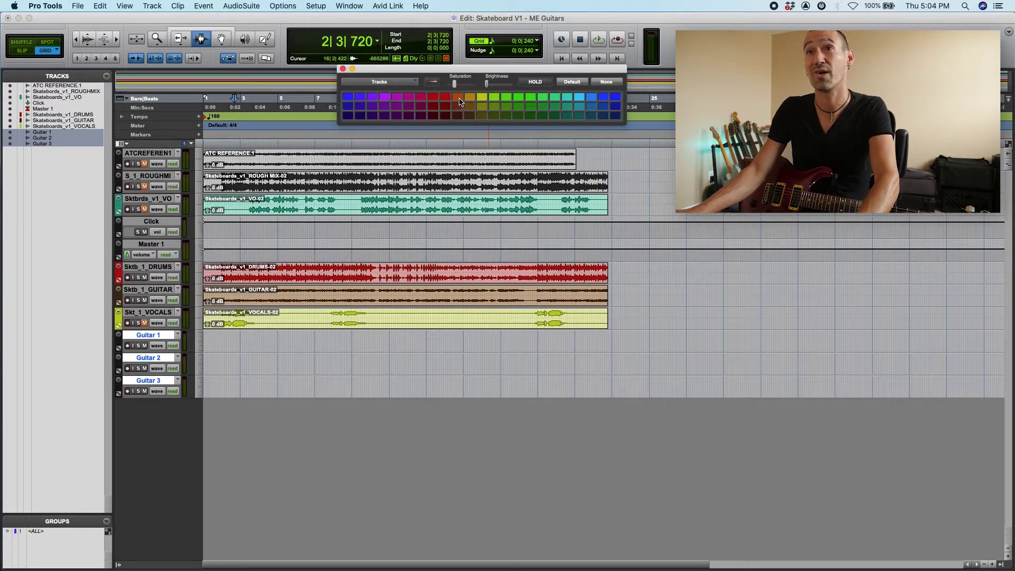
click(458, 97)
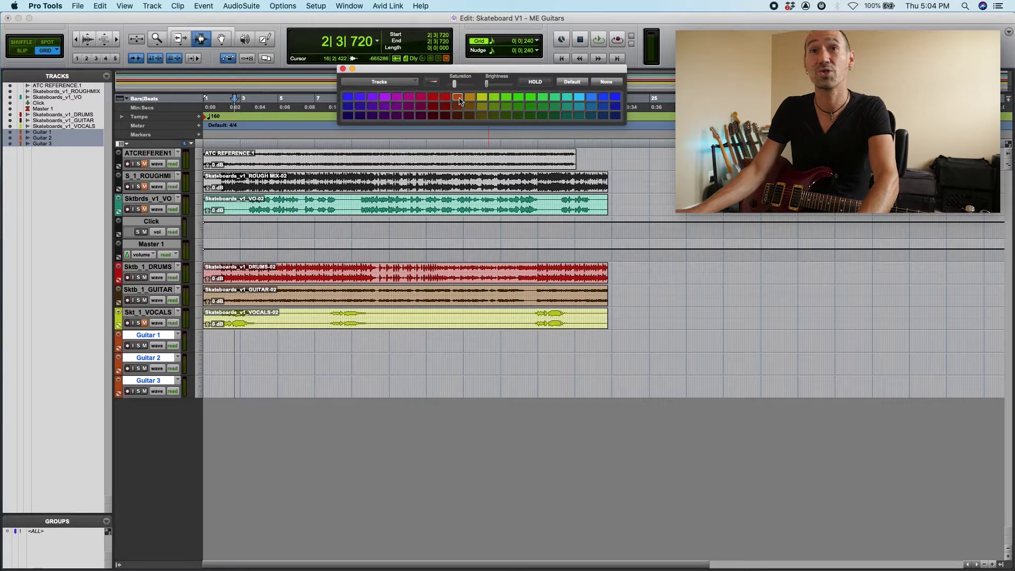
click(343, 69)
key(super+equal)
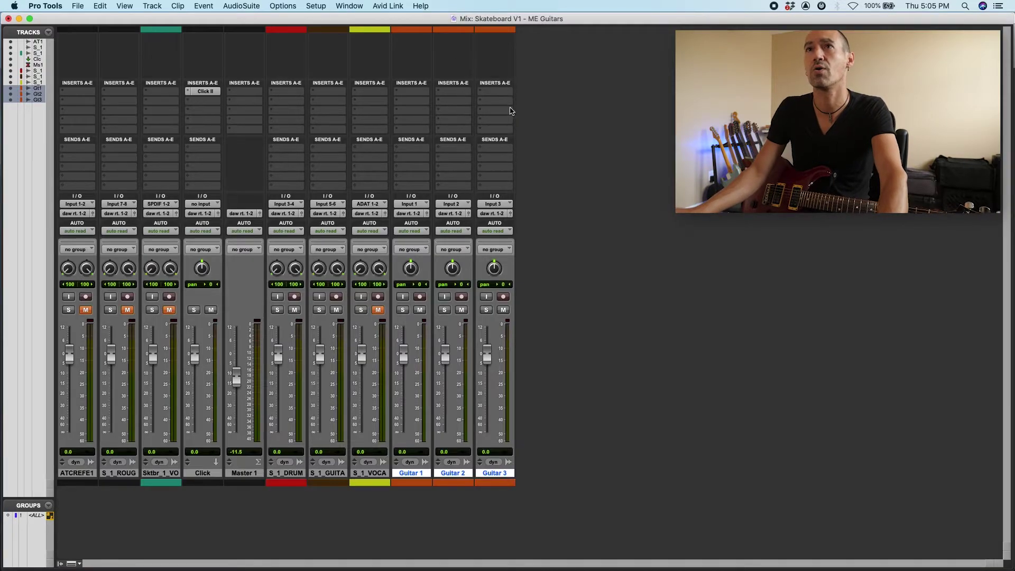
Insert Guitar Rig 5 (mono AAX) on Guitar 1's first slot and show its Amplifiers components.
click(422, 93)
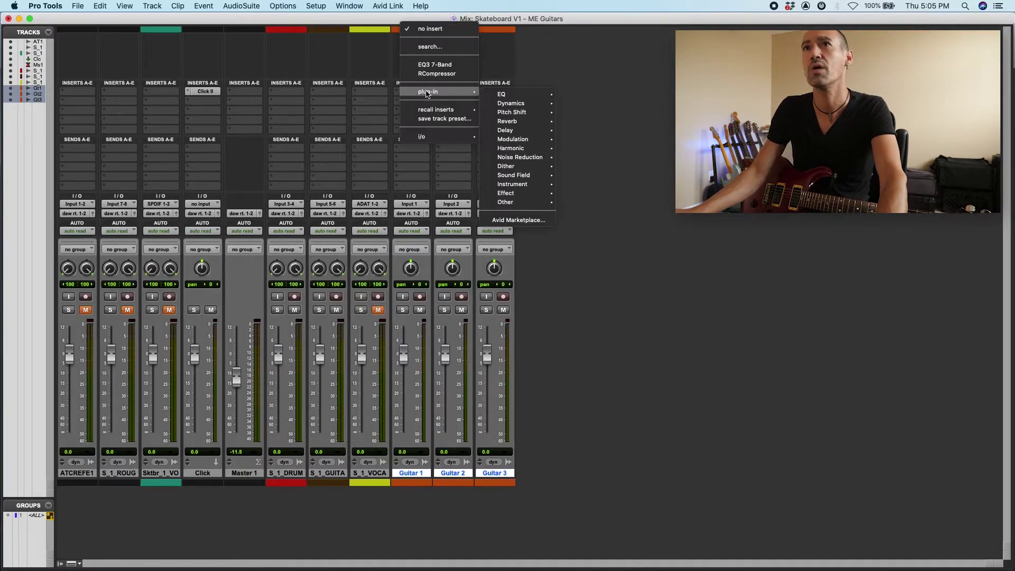
mouse_move(517, 186)
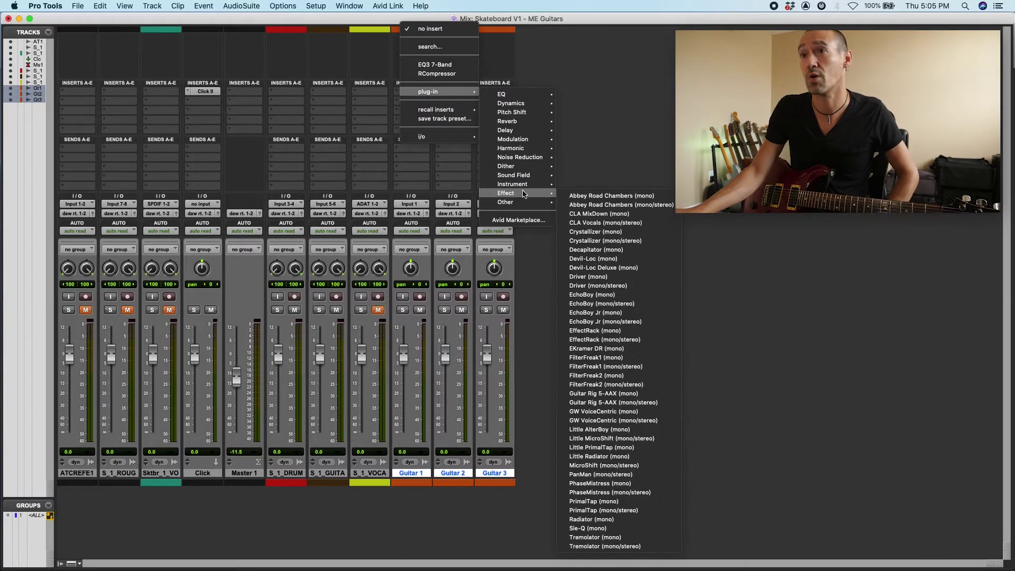
click(658, 393)
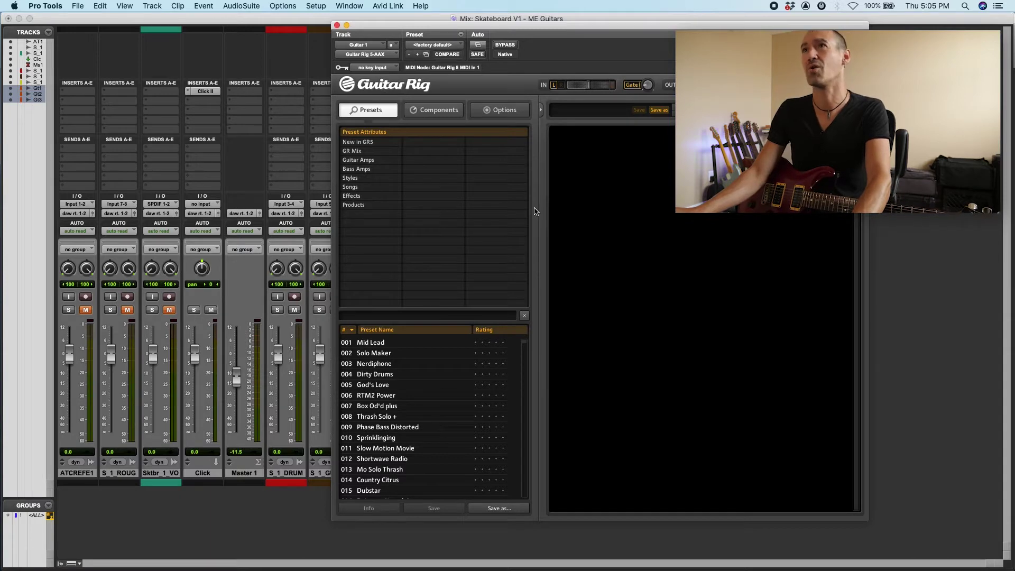
click(427, 111)
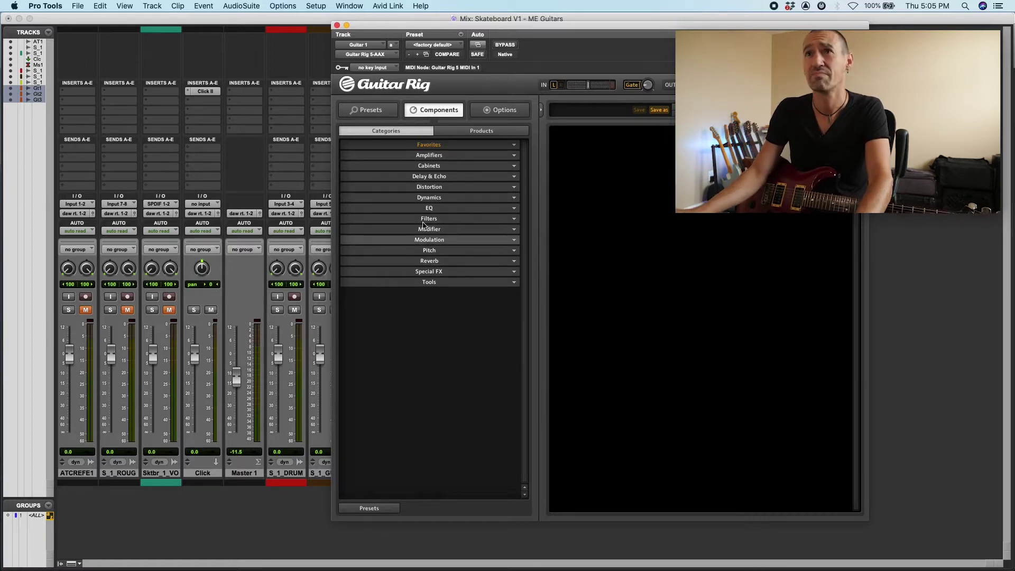
click(428, 154)
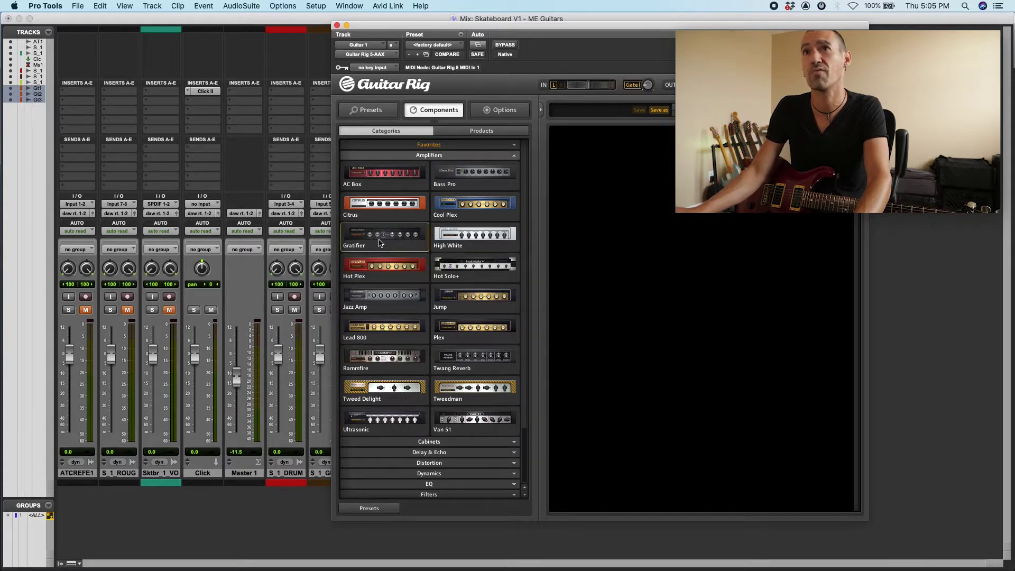
drag(461, 29, 648, 46)
Enable input monitoring on Guitar 1 and set Guitar 2's input to Input 1.
click(401, 298)
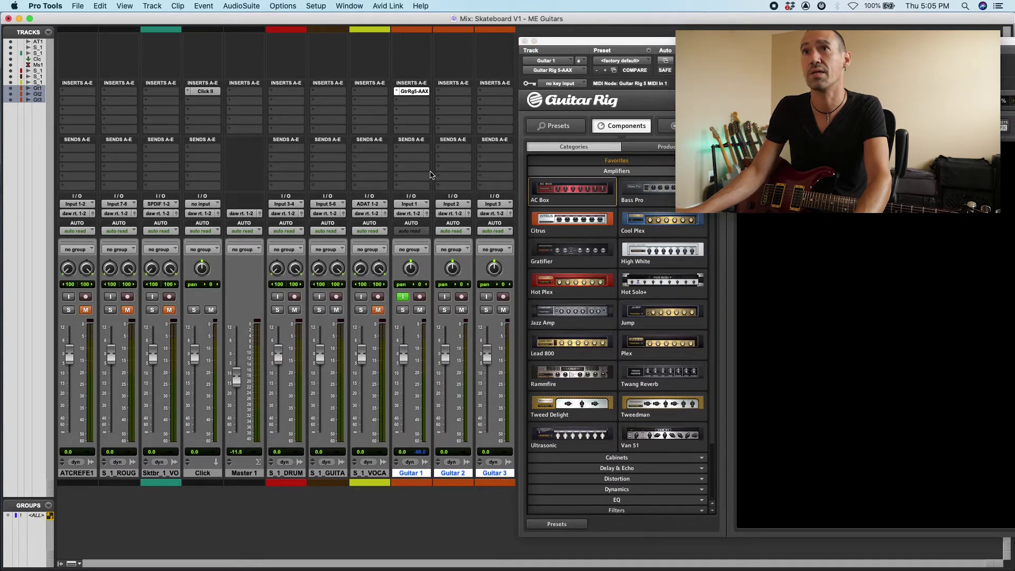
click(448, 204)
mouse_move(472, 203)
click(533, 207)
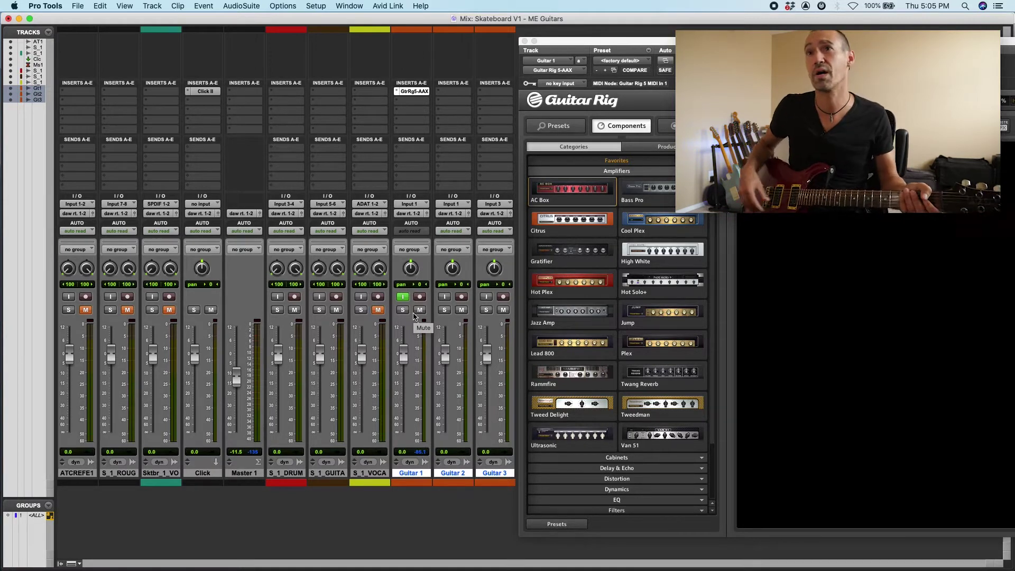
Load the Ultrasonic amp into the Guitar Rig rack, pan Guitar 1 left and nudge the amp's gain.
click(574, 437)
drag(573, 437, 845, 344)
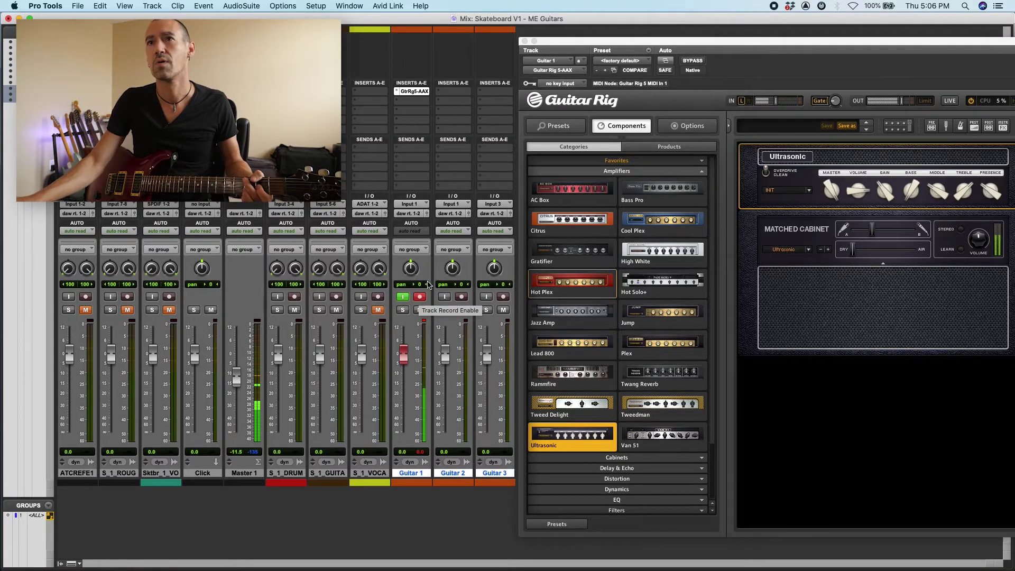
drag(410, 270, 406, 281)
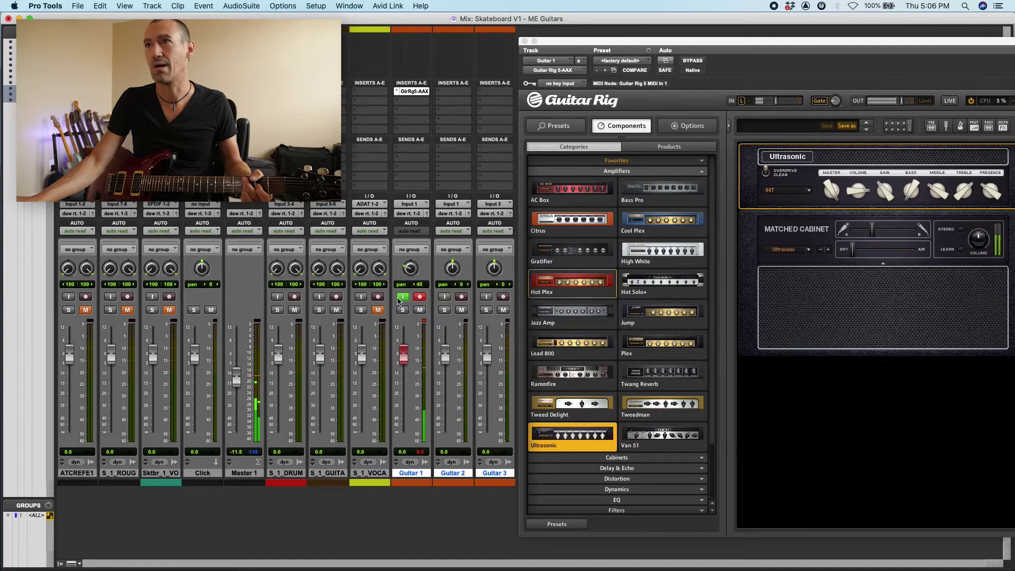
drag(893, 196, 891, 200)
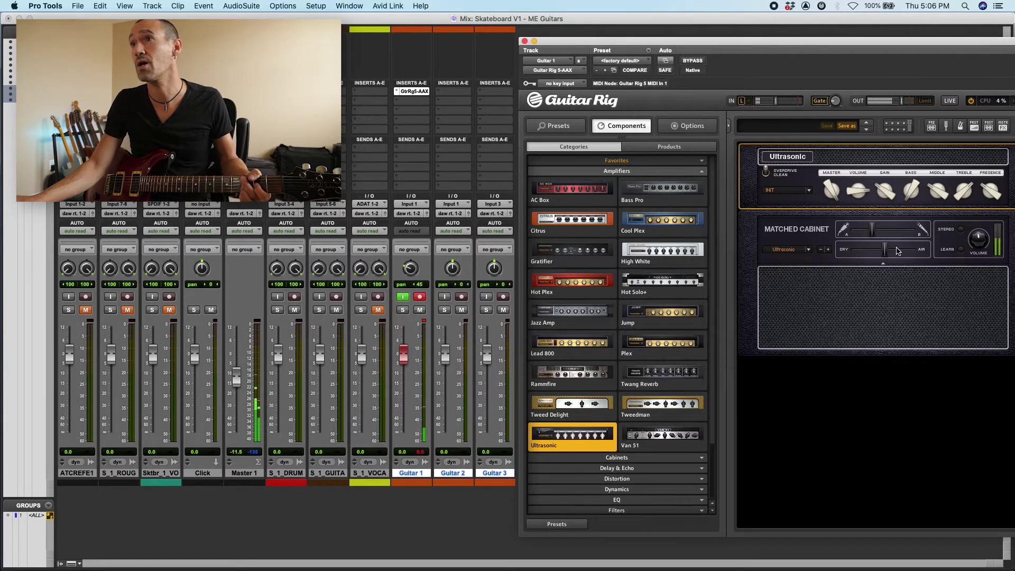
drag(881, 46, 787, 46)
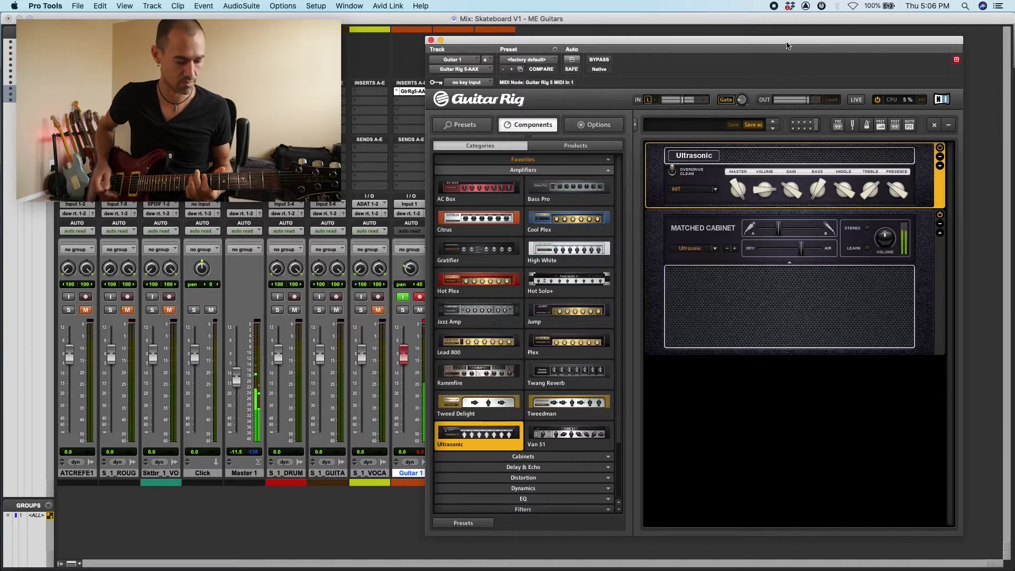
Switch back to the Edit window and play the song to audition the guitar tone.
key(super+equal)
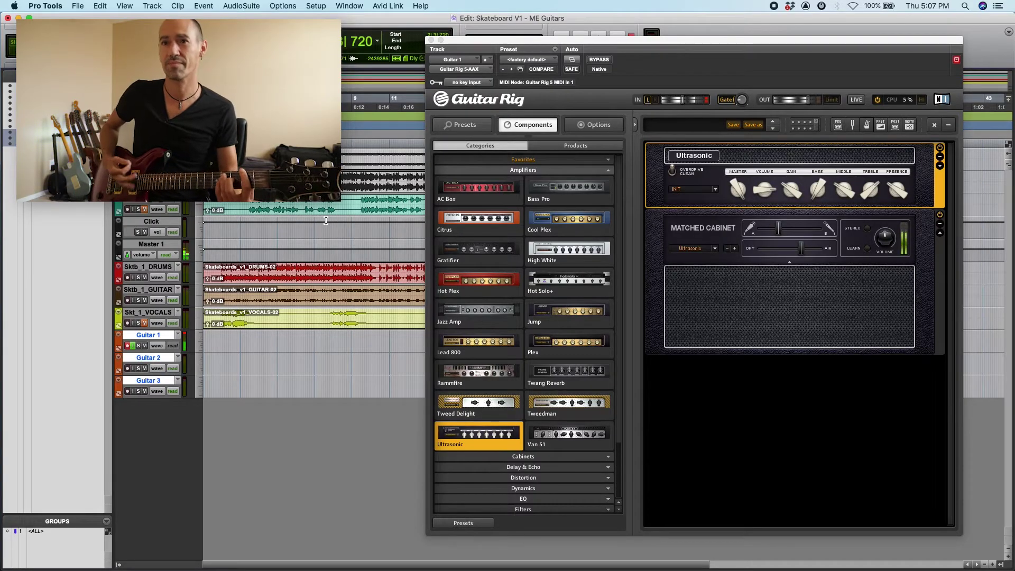
key(space)
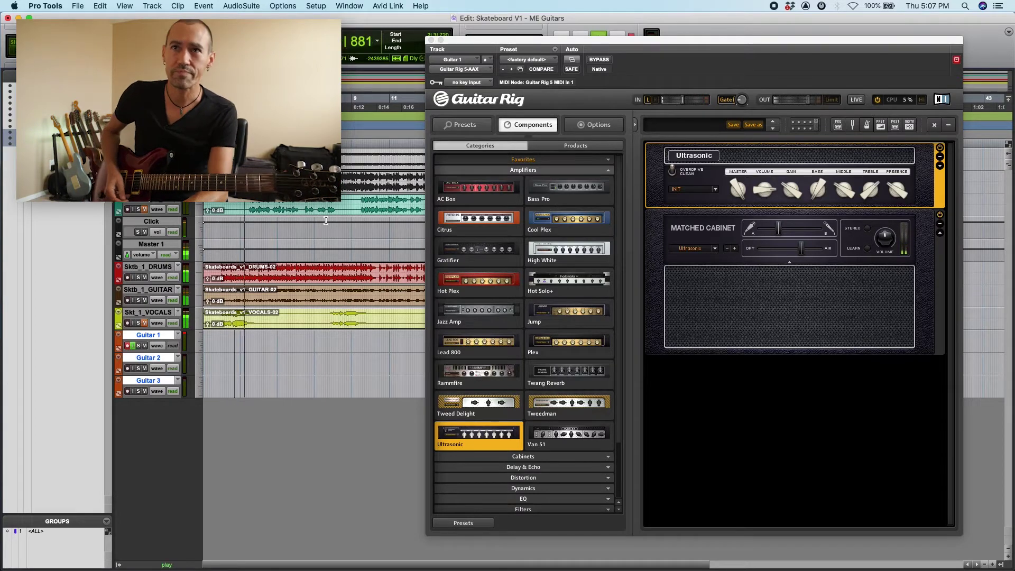
key(space)
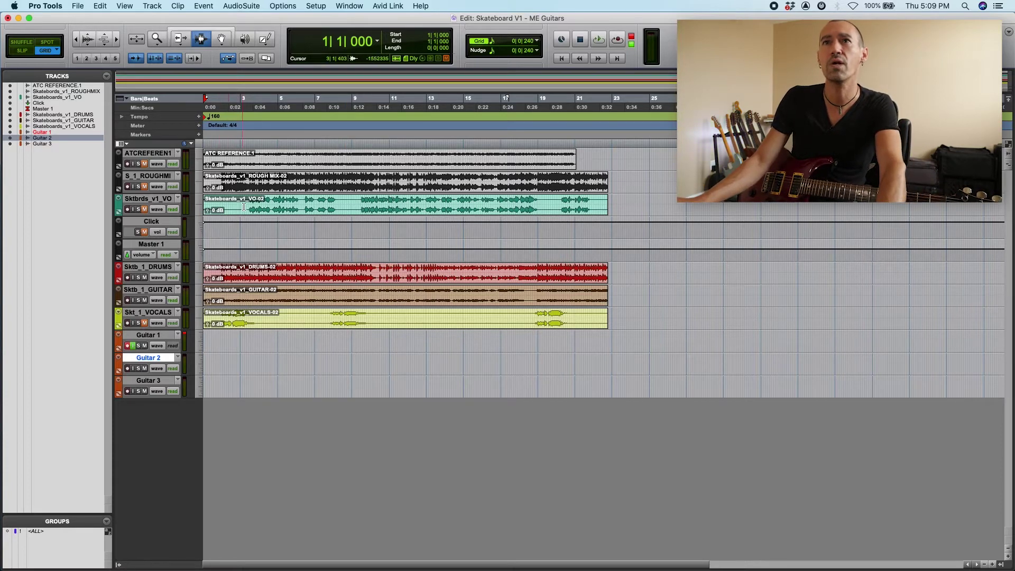
Place the edit cursor at 10|3|000, play the session from bar 10, then stop.
drag(243, 206, 537, 208)
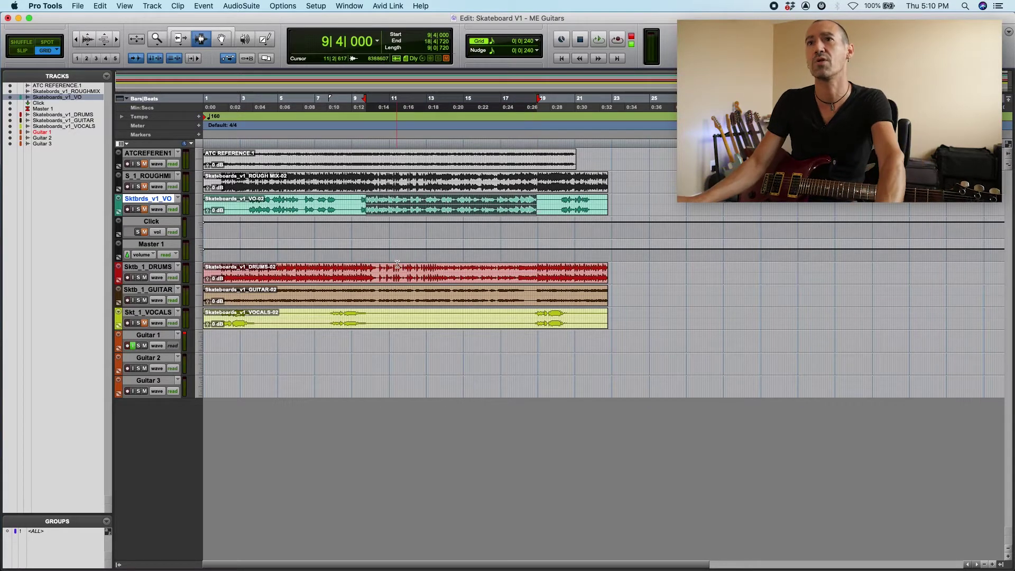
click(368, 218)
drag(368, 217, 531, 211)
click(376, 273)
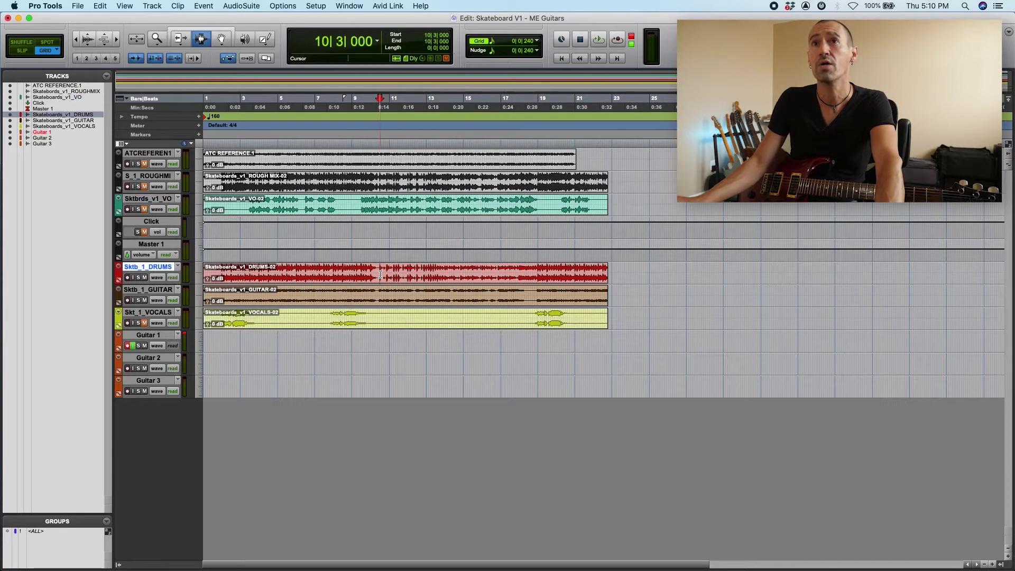
key(space)
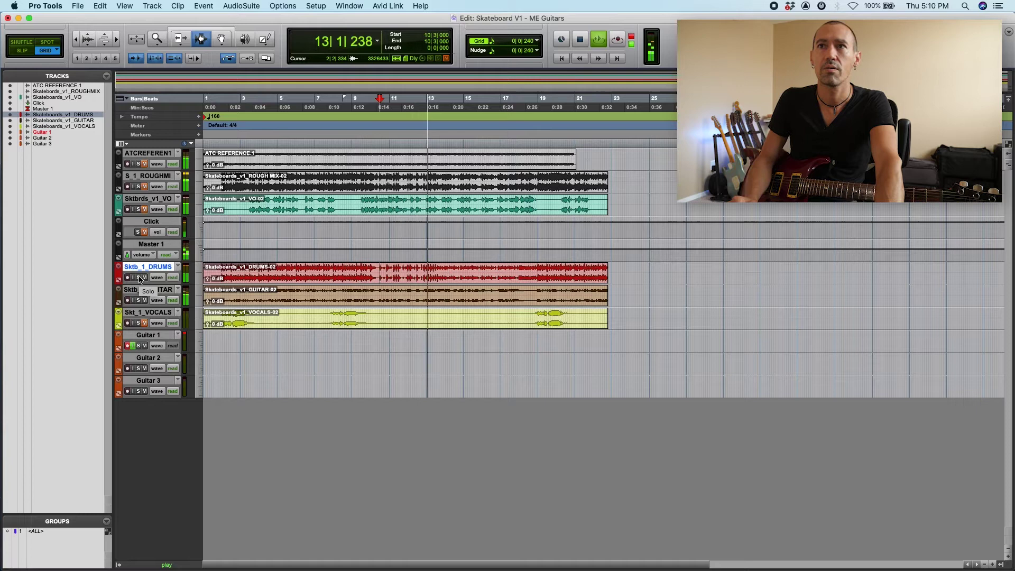
key(space)
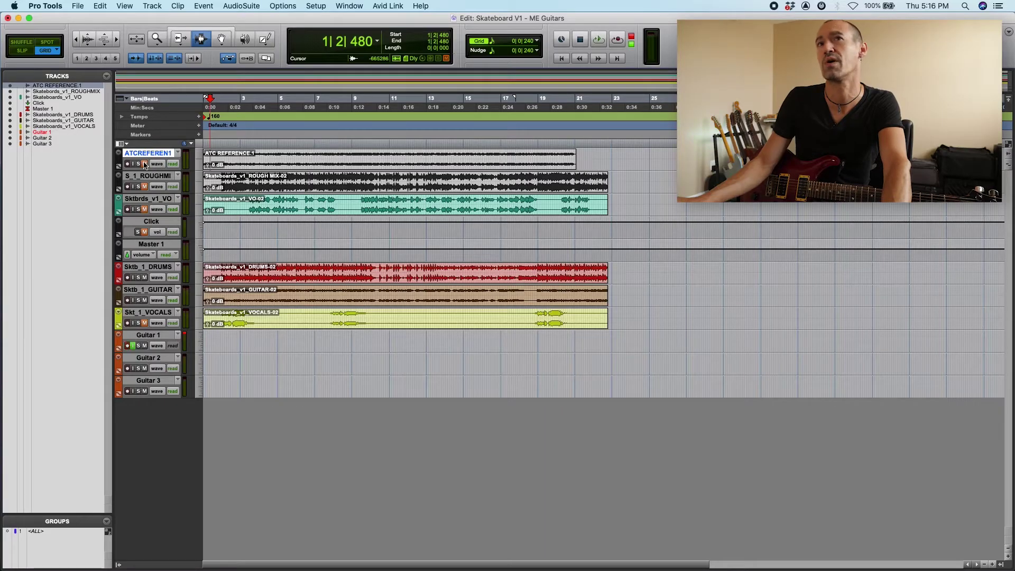
Start playback and bring up the reference track's height options.
key(space)
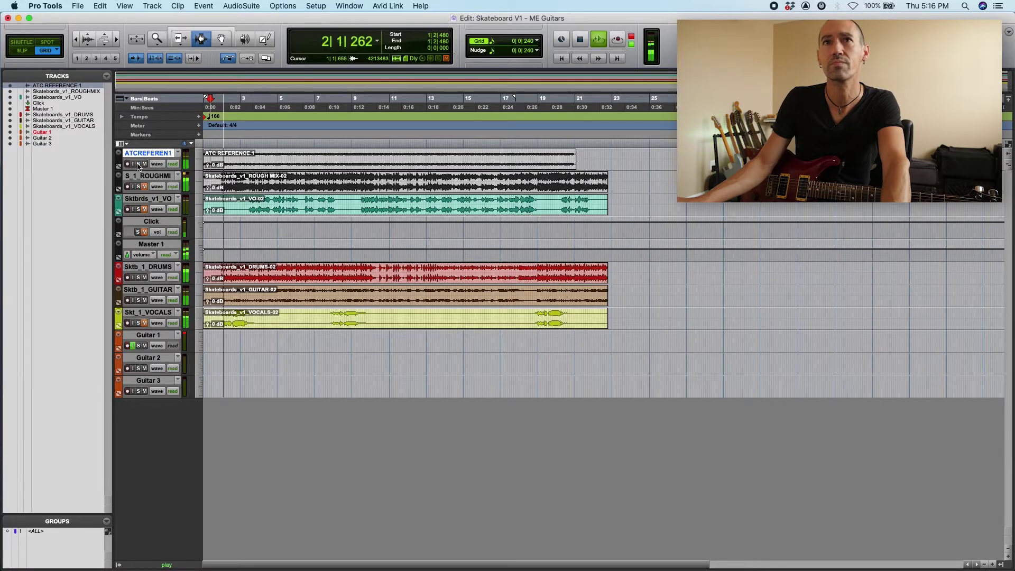
click(203, 165)
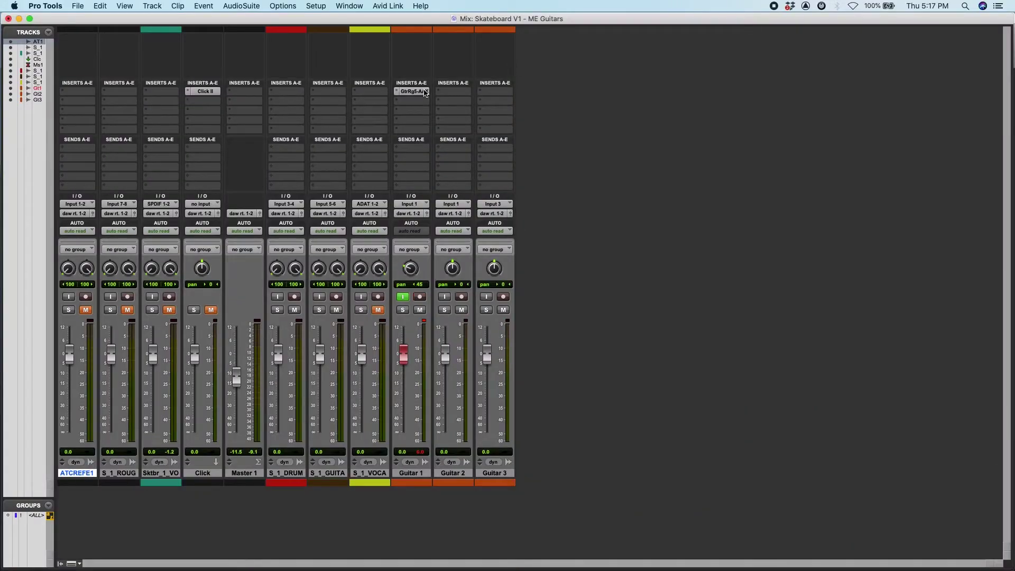
Open Guitar 1's Guitar Rig window and shift the cabinet's dry/air balance toward dry.
click(414, 93)
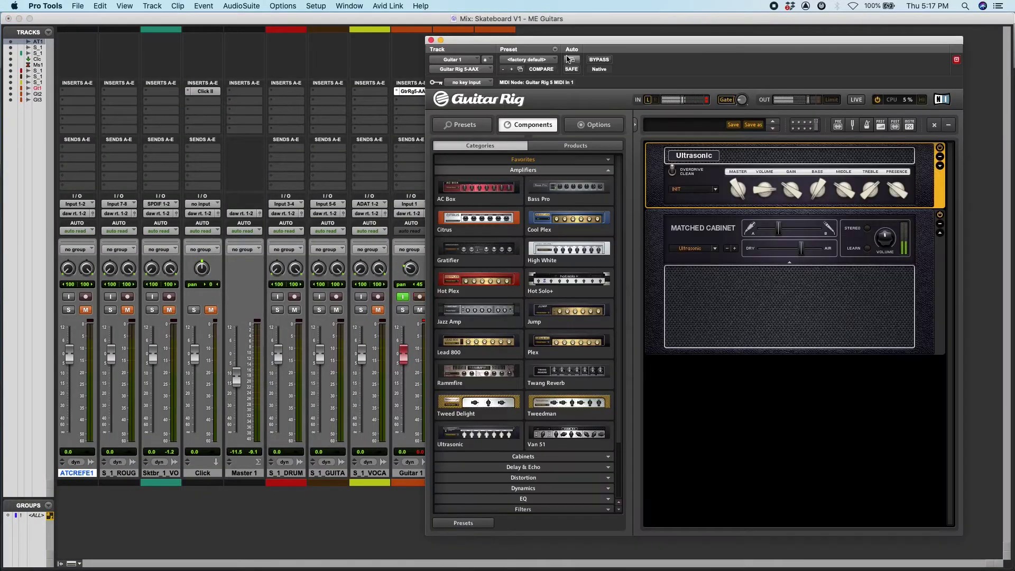
drag(575, 42, 571, 37)
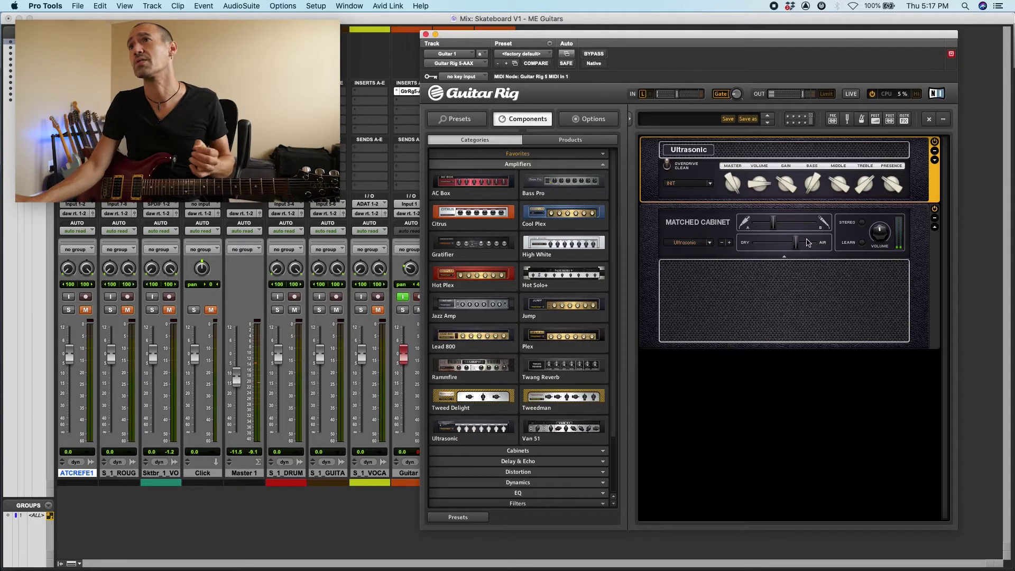
drag(795, 243, 772, 244)
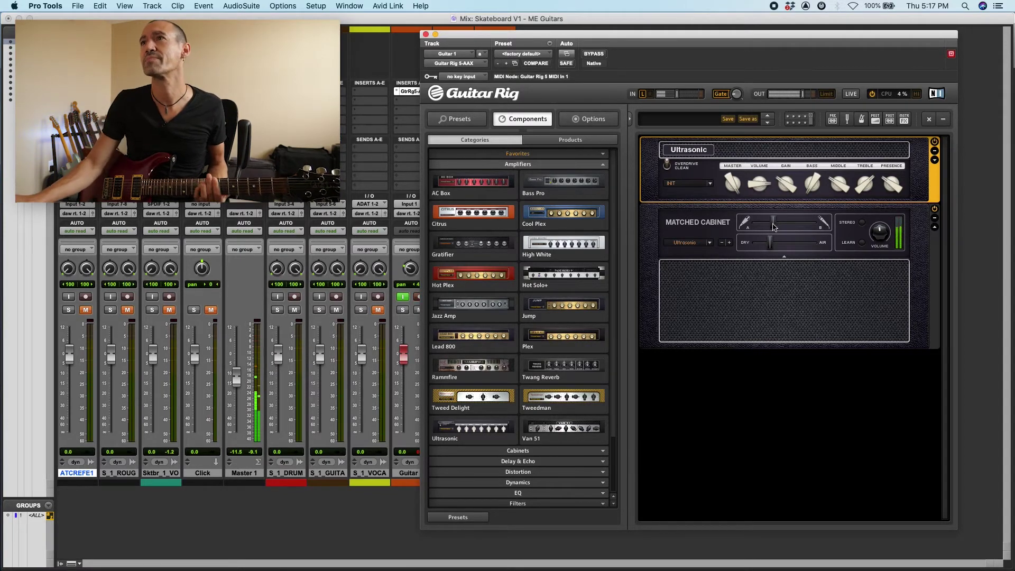
Replace the Ultrasonic amp and Matched Cabinet with the Hot Solo+ amp in the rack.
click(842, 155)
key(Delete)
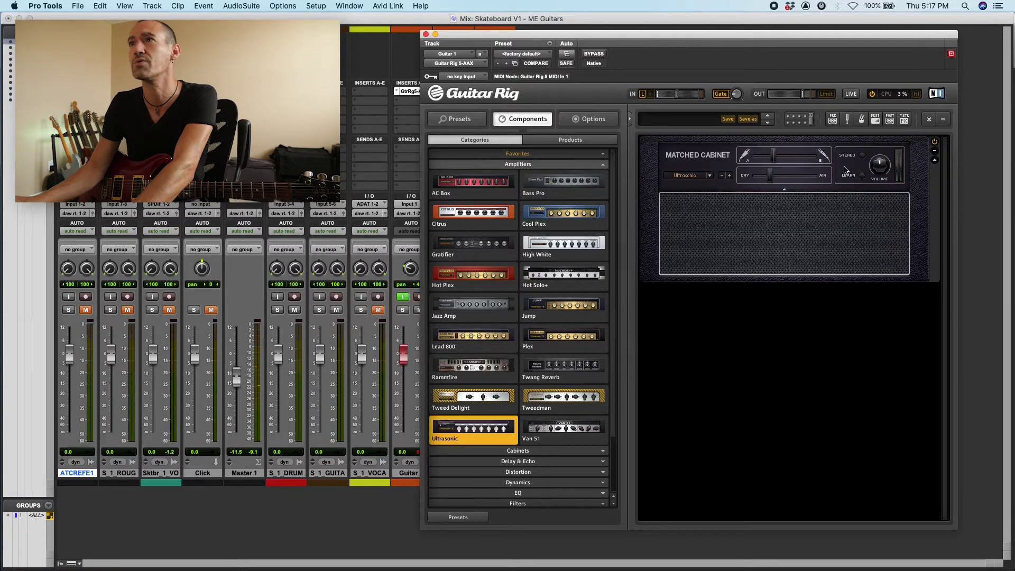
click(916, 153)
key(Delete)
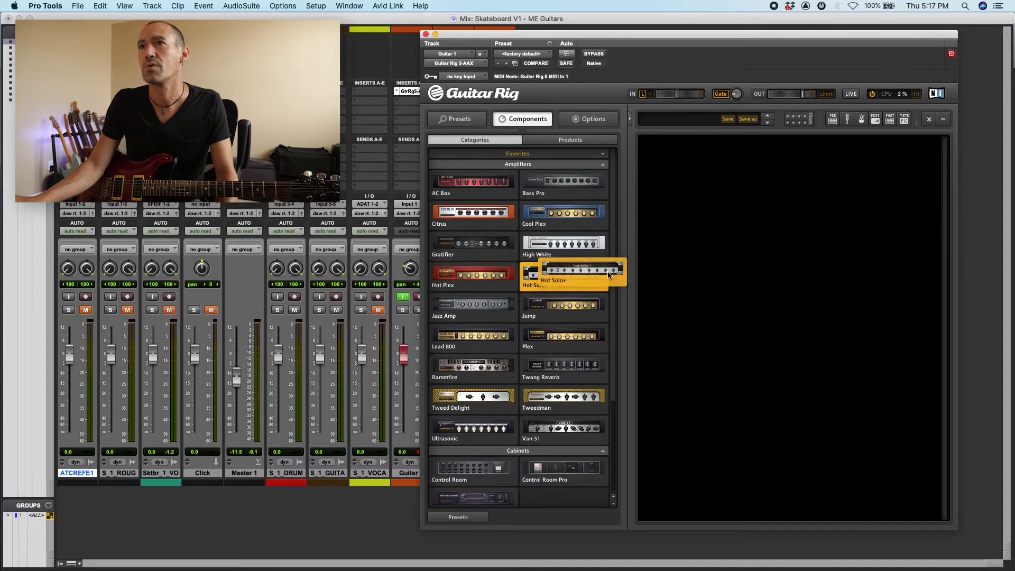
drag(608, 272, 718, 280)
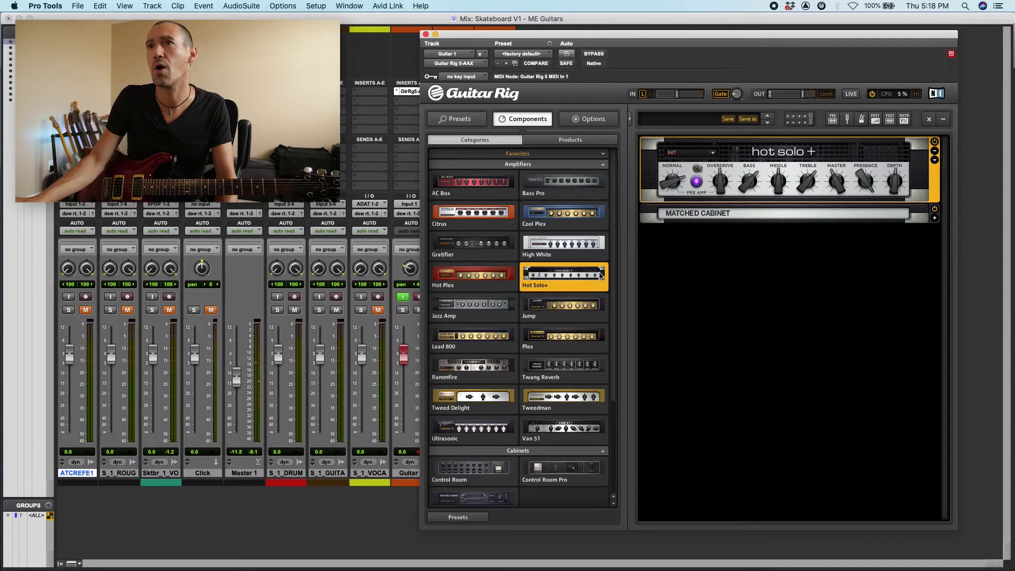
click(601, 167)
Add Vintage Verb below the Matched Cabinet in Guitar 1's rack and close Guitar Rig.
click(538, 332)
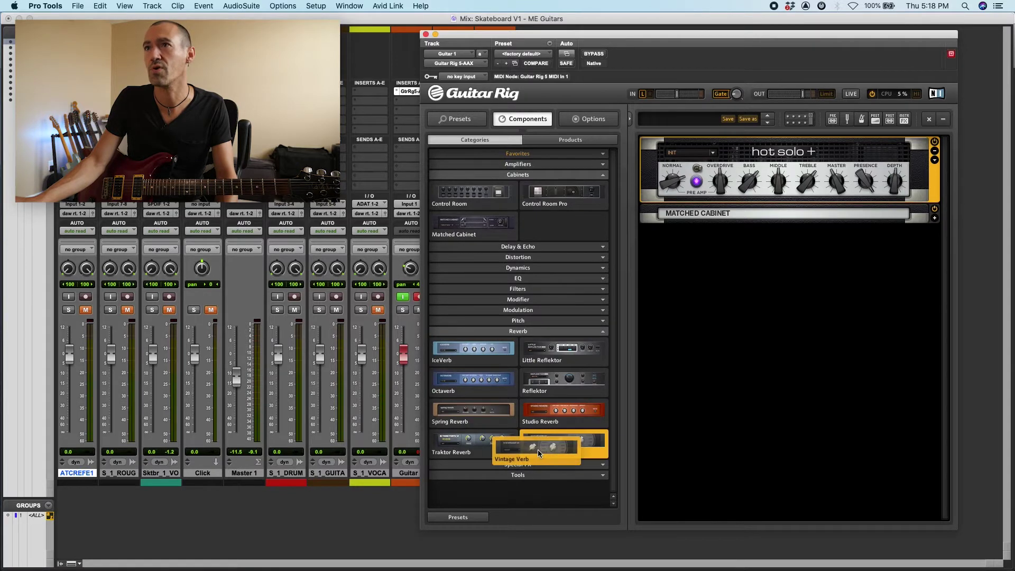
drag(537, 449, 693, 414)
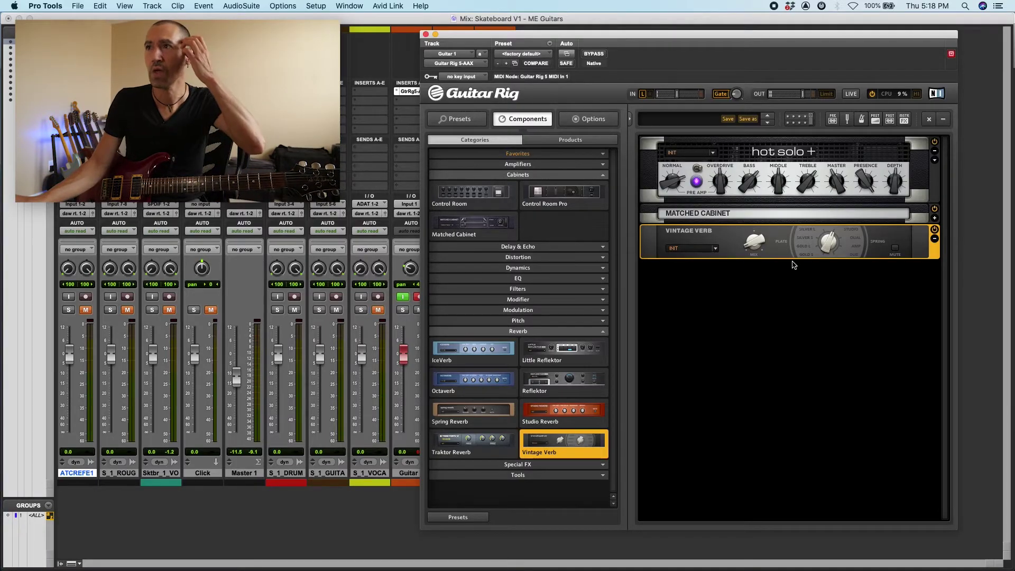
click(425, 34)
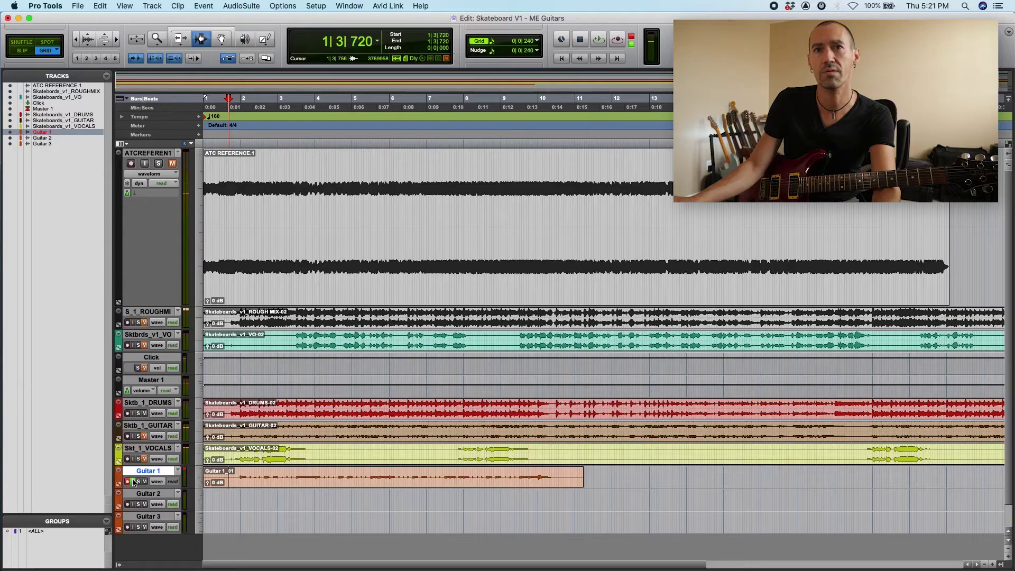
Play back the Guitar 1 take, checking Mix and Edit views, then replay from 7|2.
key(space)
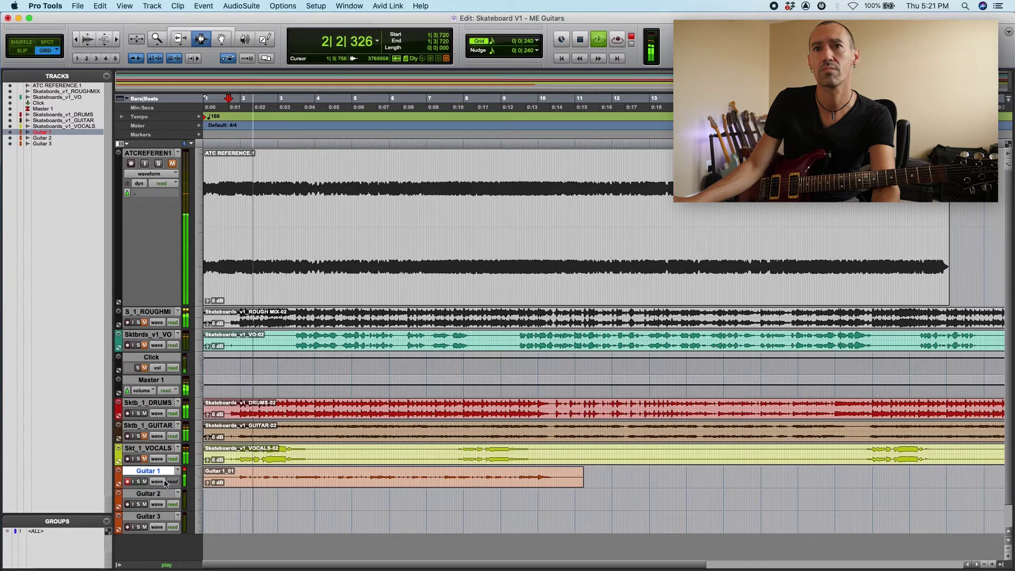
key(super+equal)
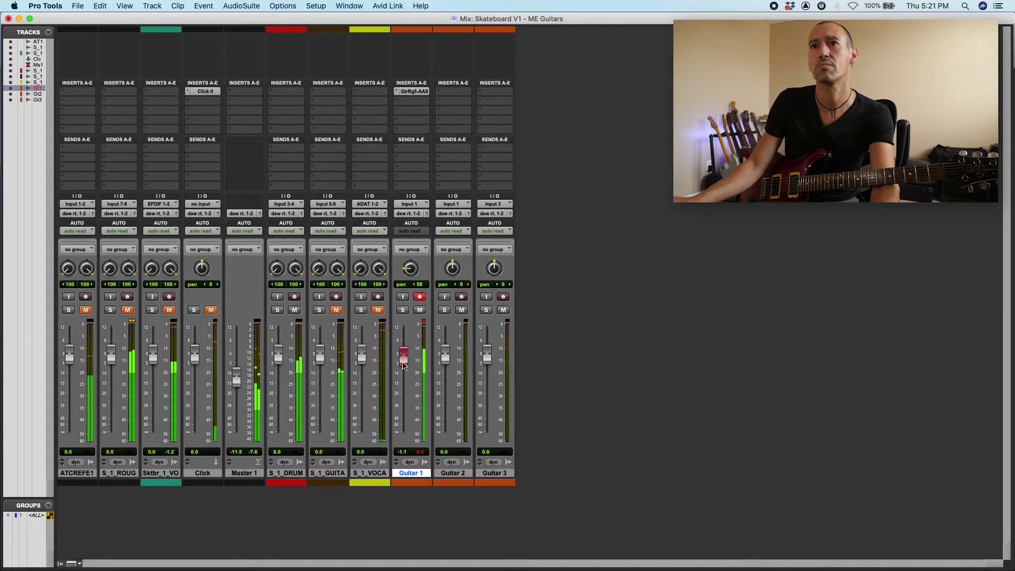
key(super+equal)
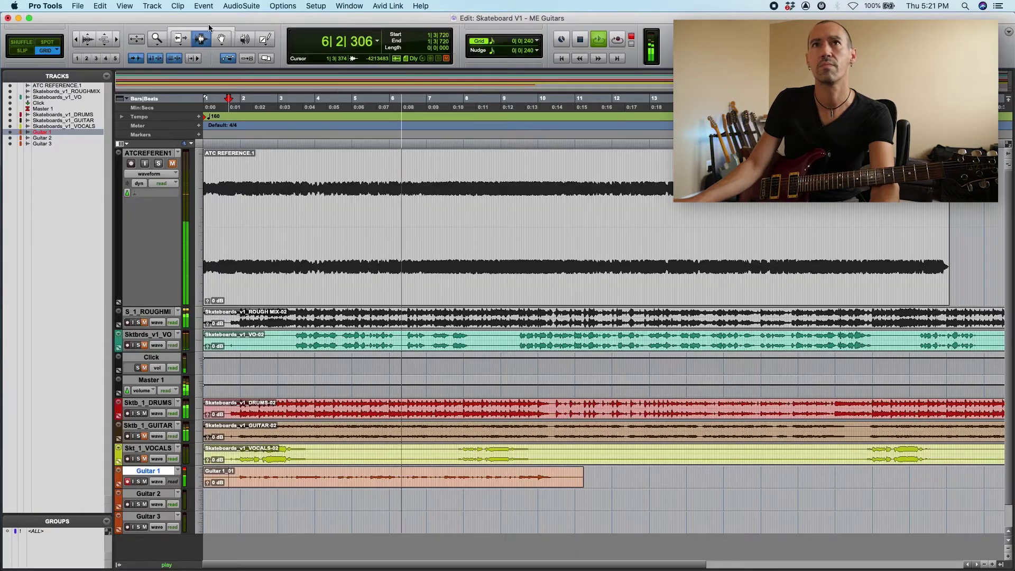
click(89, 38)
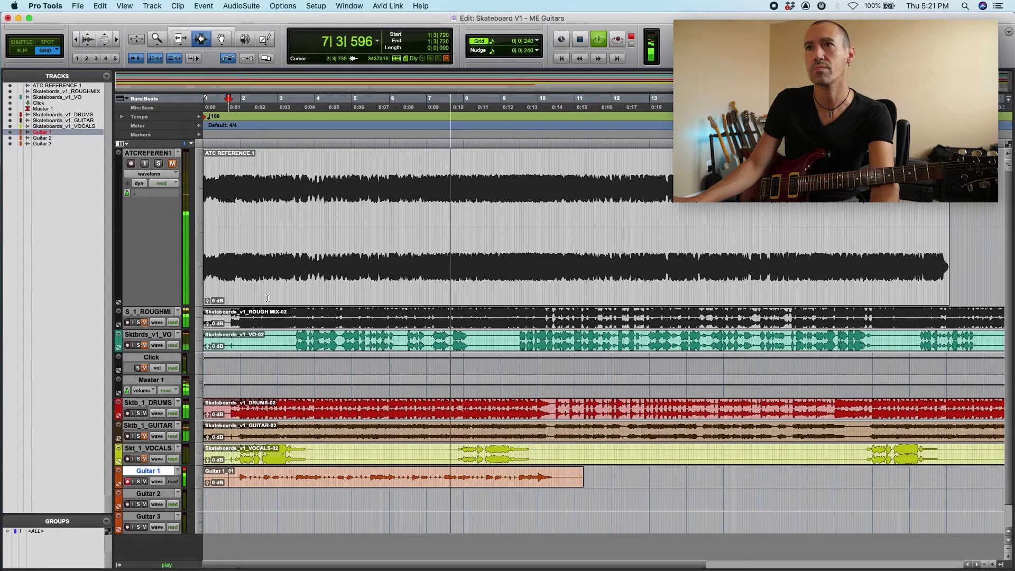
click(89, 45)
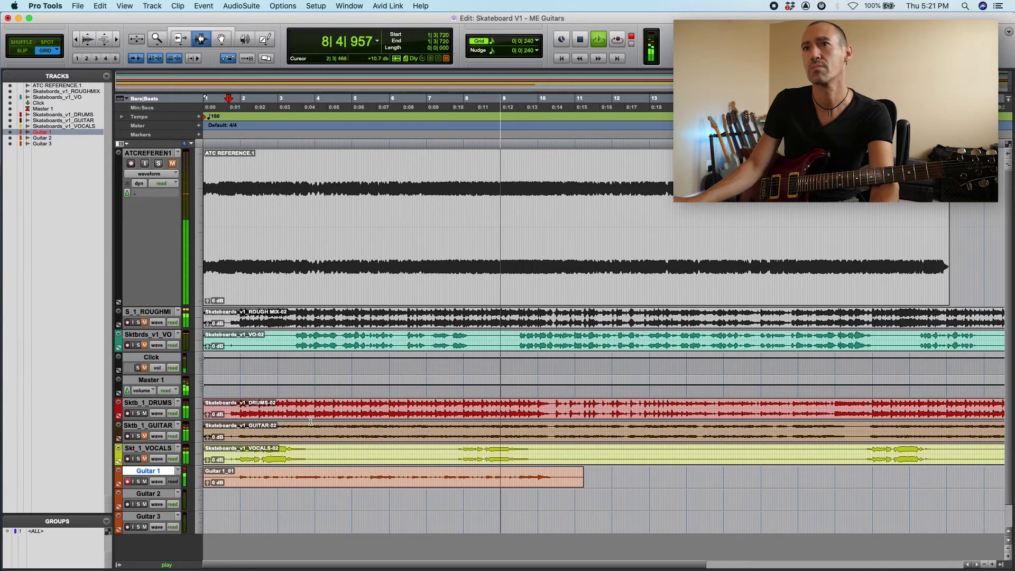
click(435, 477)
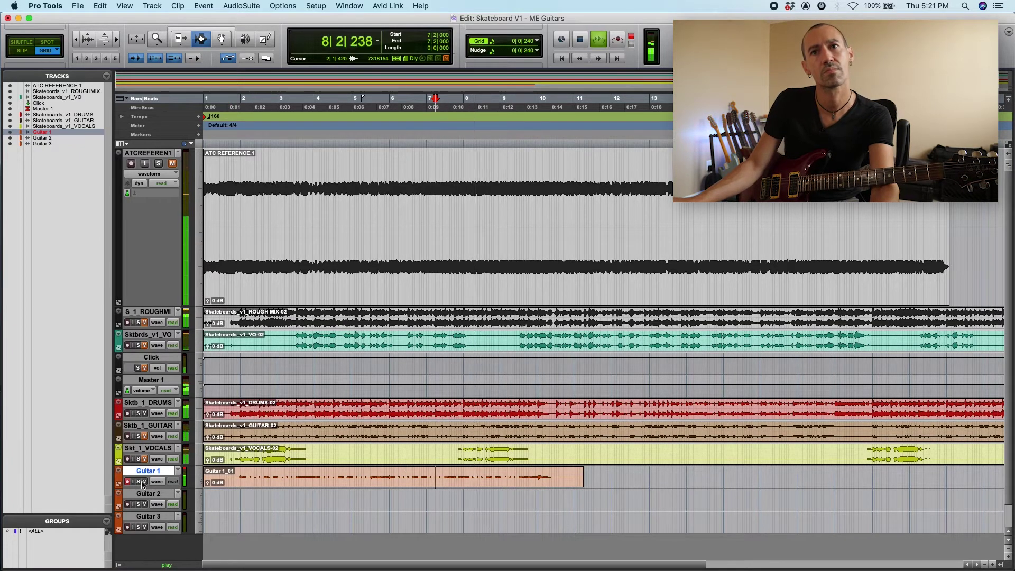
key(space)
key(space)
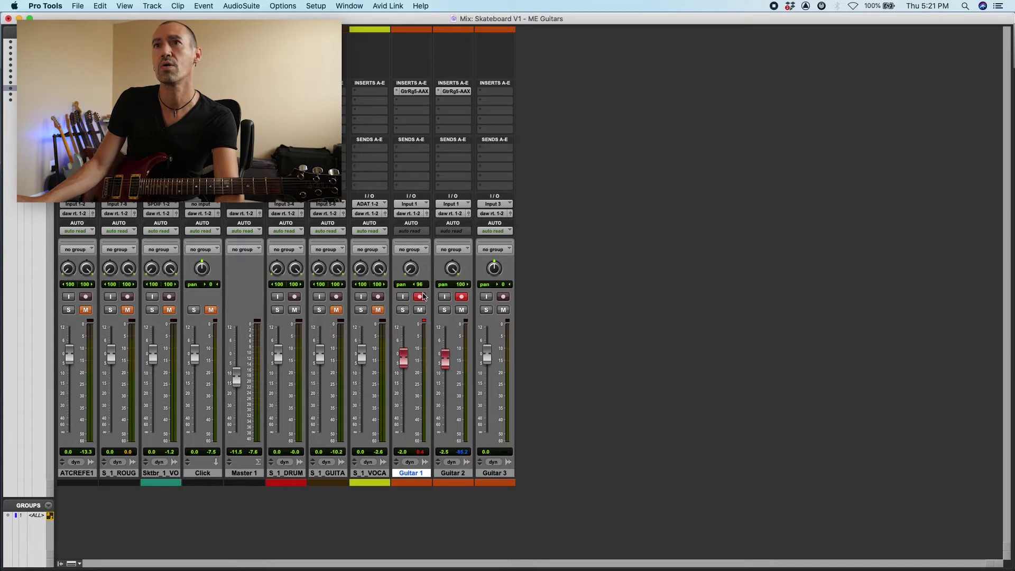
On Guitar 2's Guitar Rig, swap Hot Solo+ for a Citrus amp at the rack top and expand it.
click(452, 92)
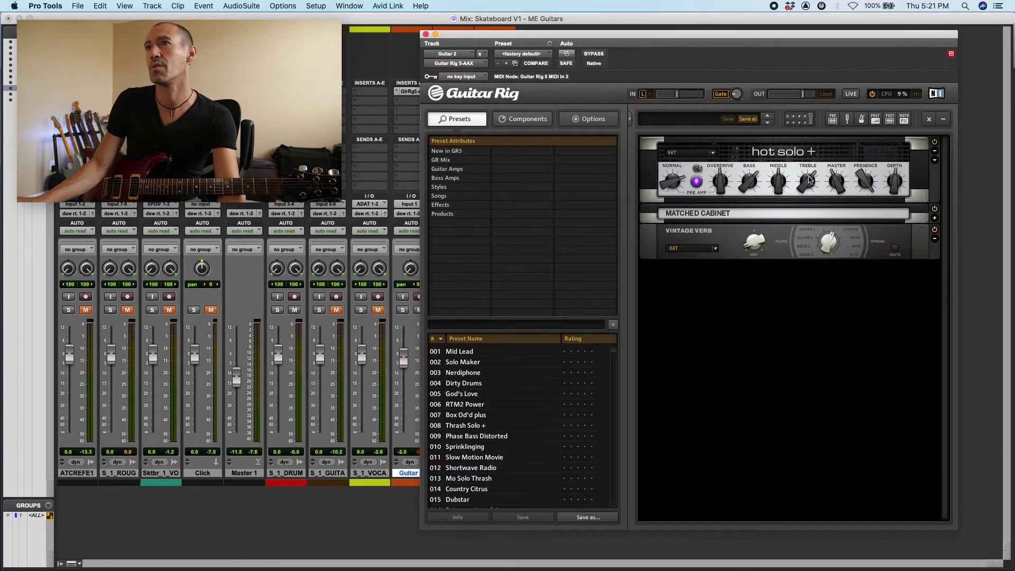
click(924, 164)
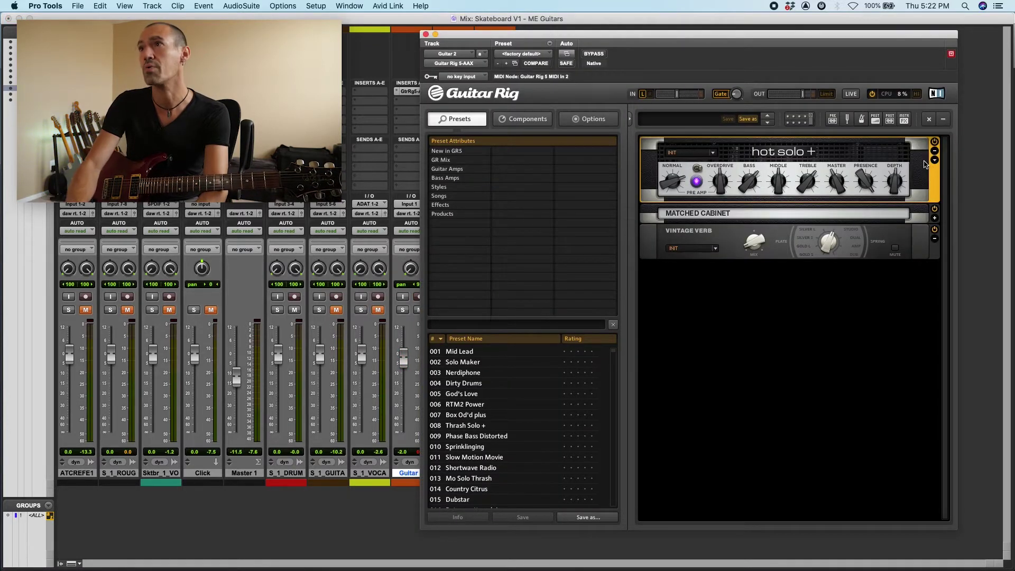
key(Delete)
click(527, 119)
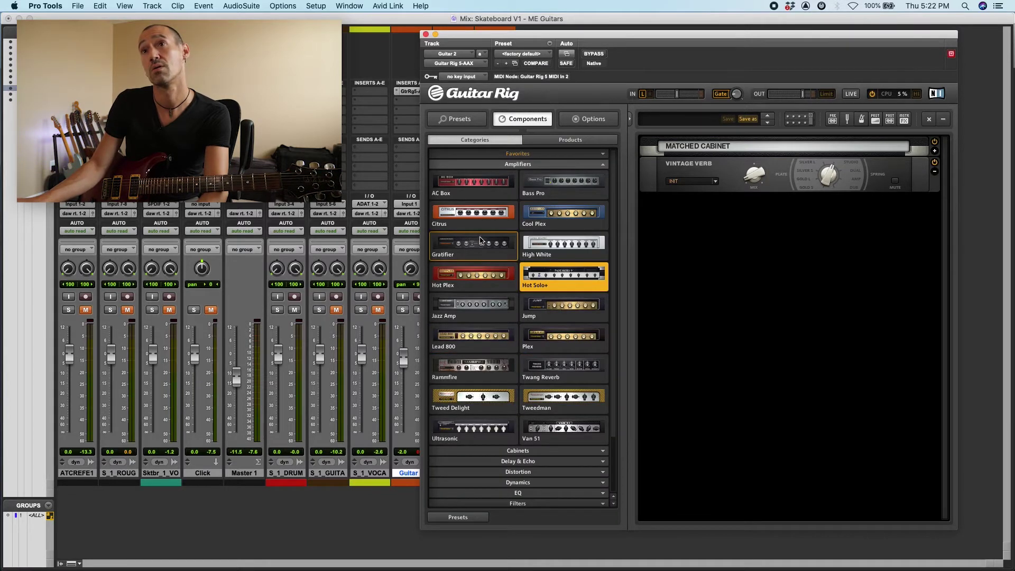
drag(473, 220, 728, 147)
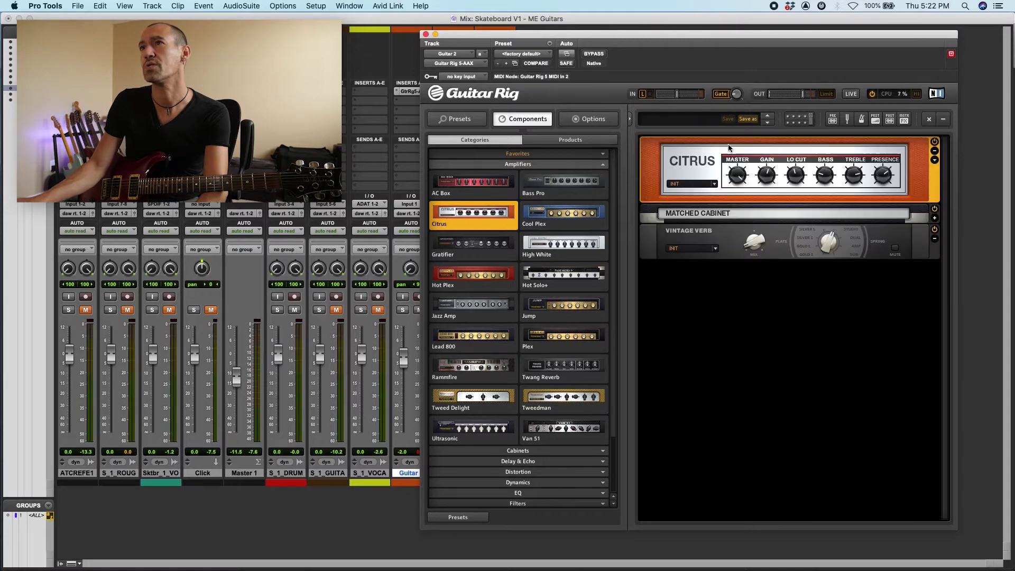
click(934, 161)
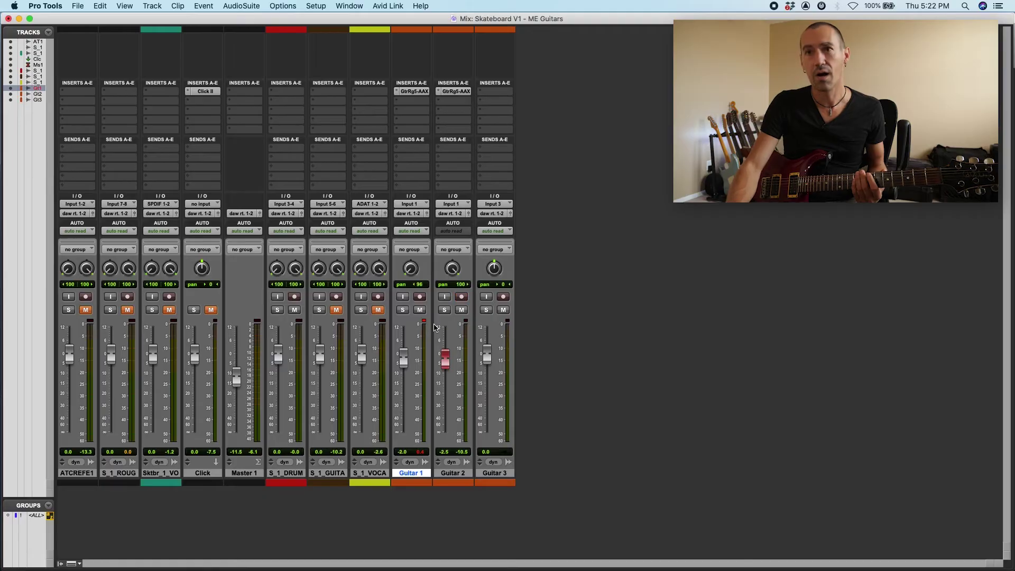
From the Edit window, record the Guitar 2 take with Cmd+Space and stop with Space.
key(super+equal)
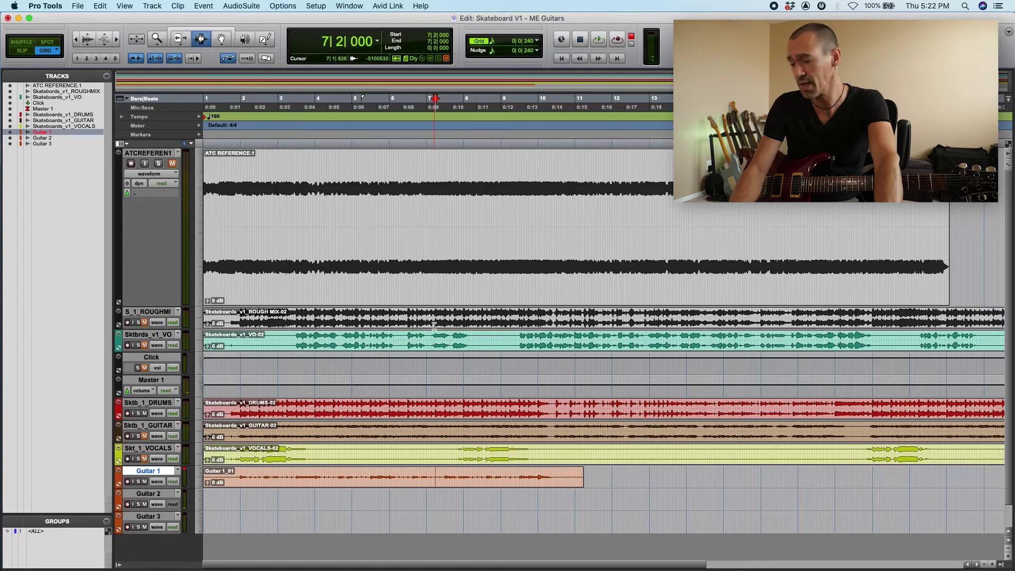
key(super+space)
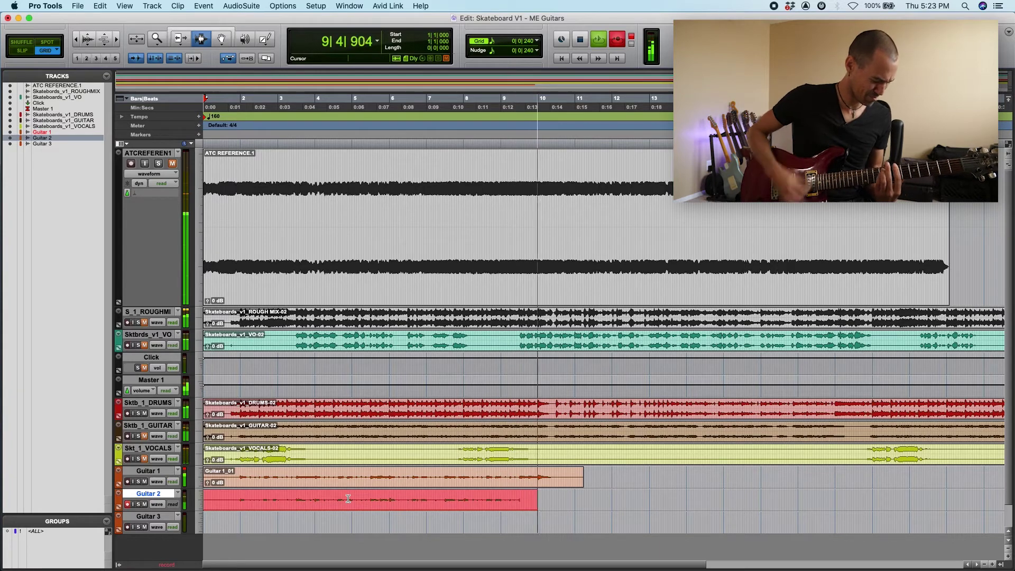
key(space)
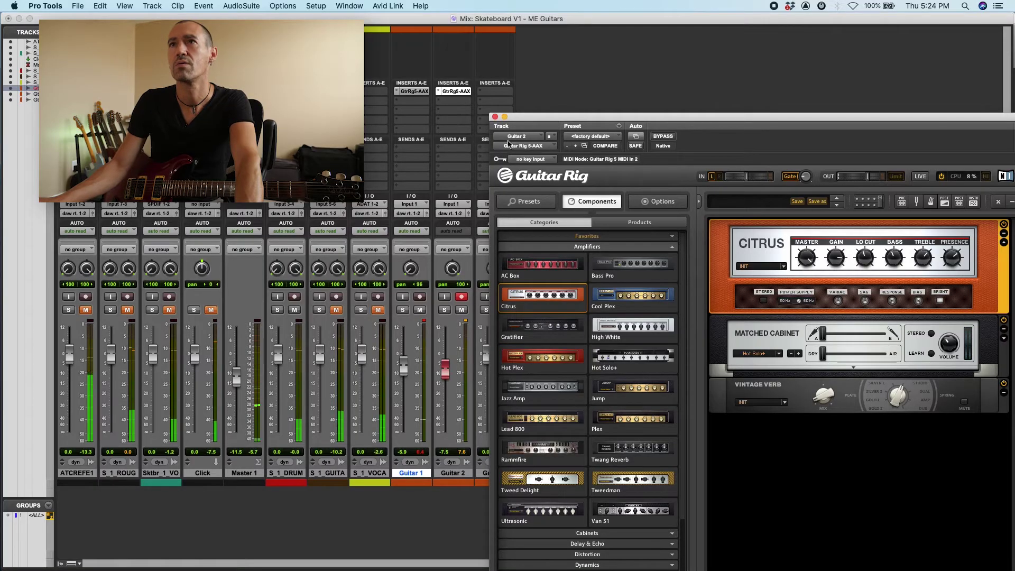
Move the Guitar Rig window aside, set Guitar 2's fader to -5.9 dB and close the plugin.
drag(532, 111, 548, 79)
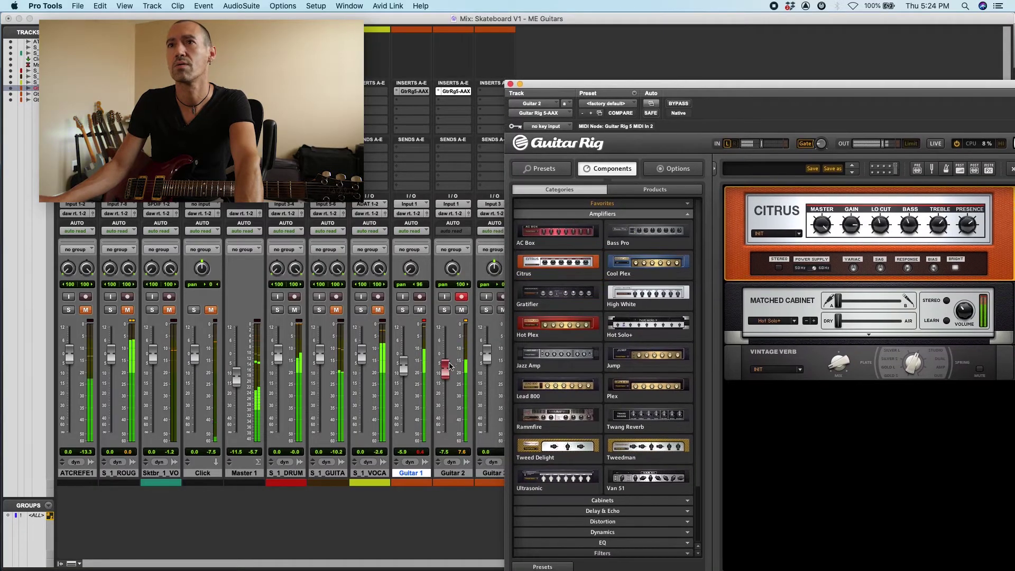
drag(450, 366, 448, 362)
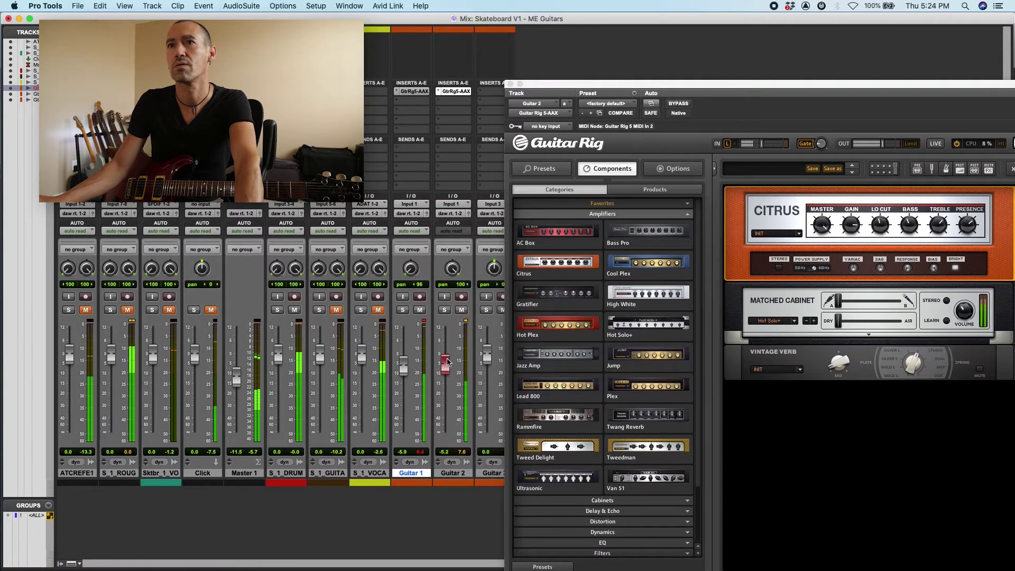
click(966, 306)
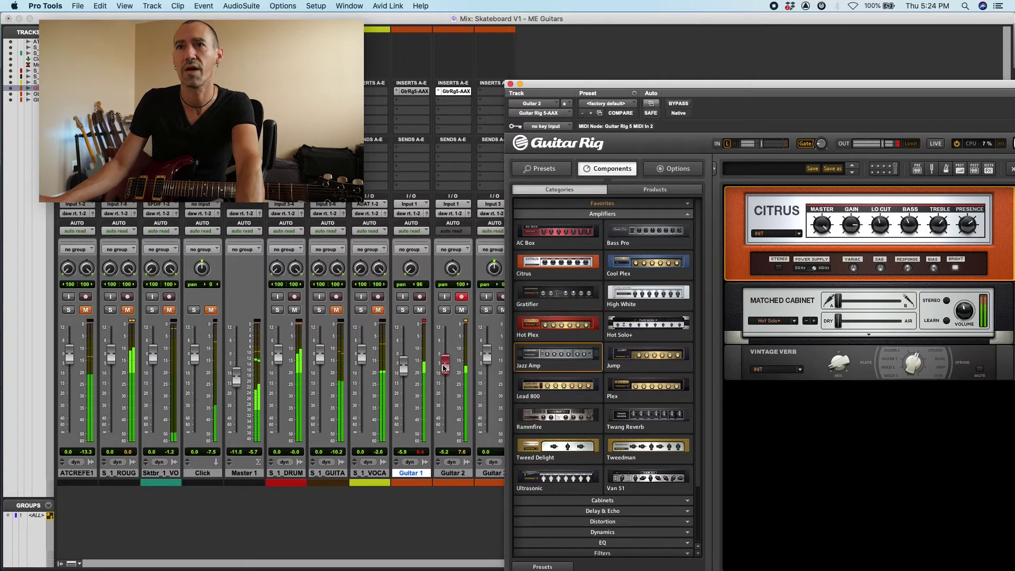
drag(445, 366, 444, 370)
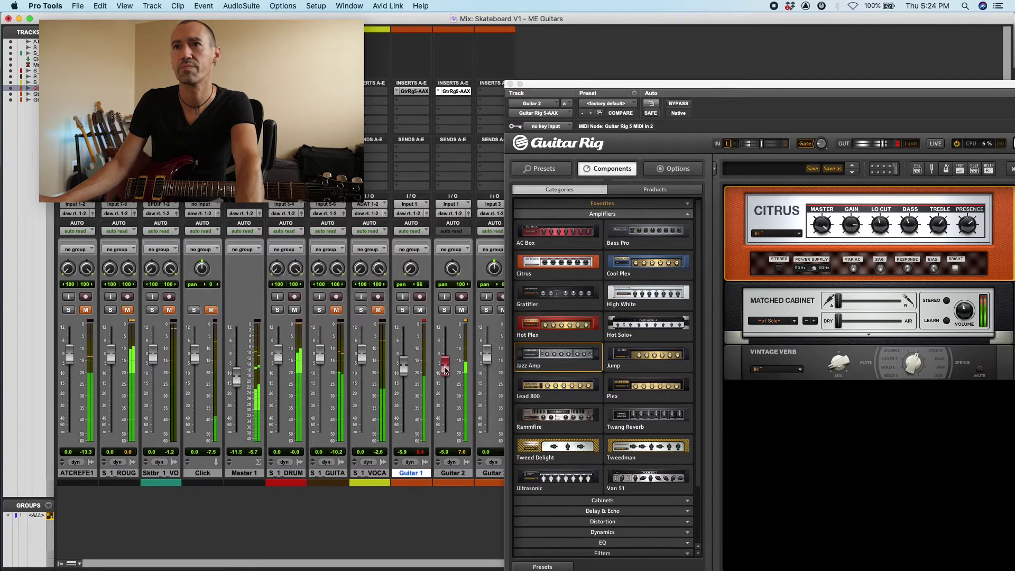
click(510, 84)
Apply fade-outs to the ends of the Guitar 1 and Guitar 2 clips.
key(super+equal)
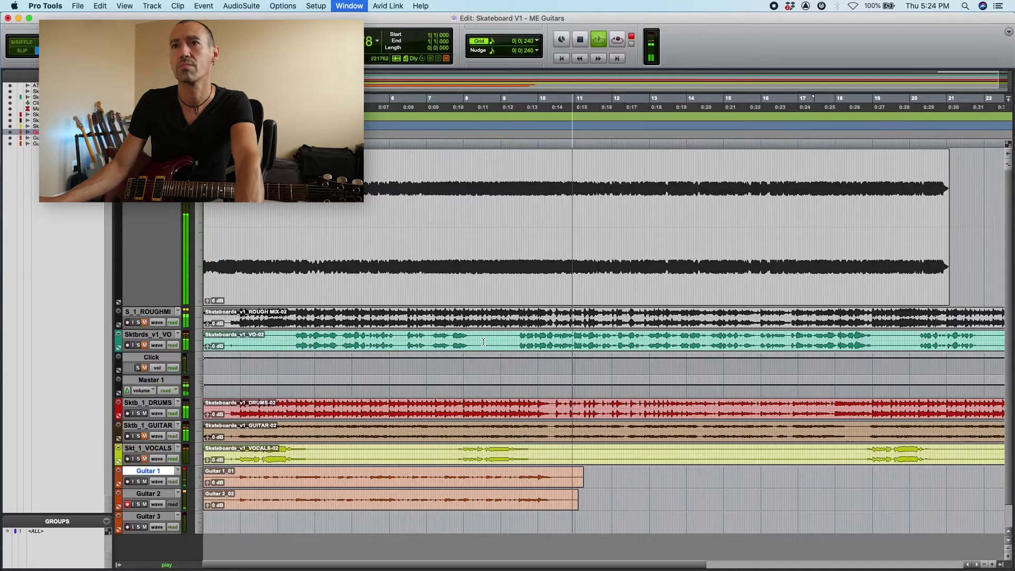
key(space)
key(super+bracketright)
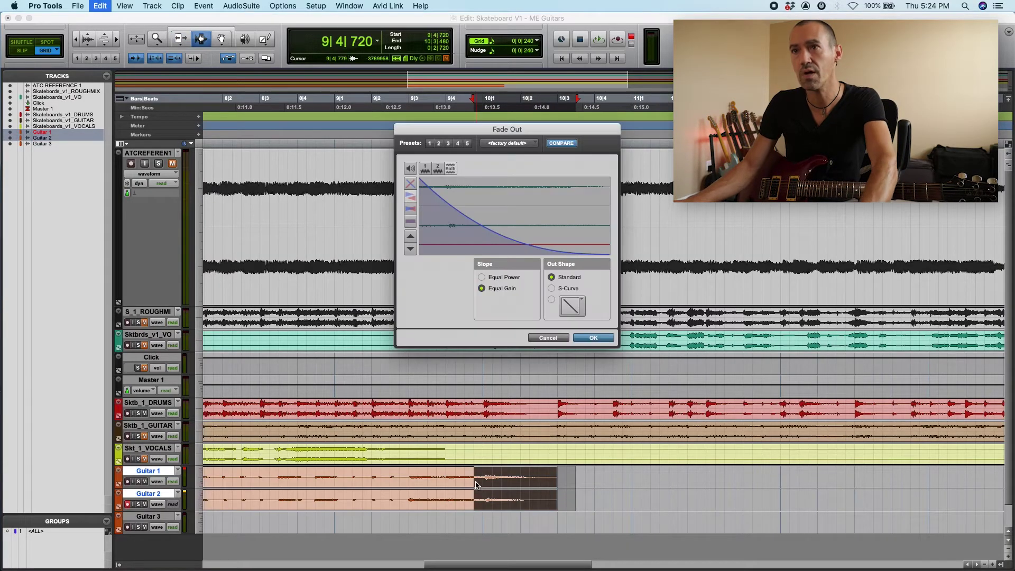
key(Return)
Move both fade-out starts later and audition the shortened fades from around bar 9.
click(364, 499)
key(space)
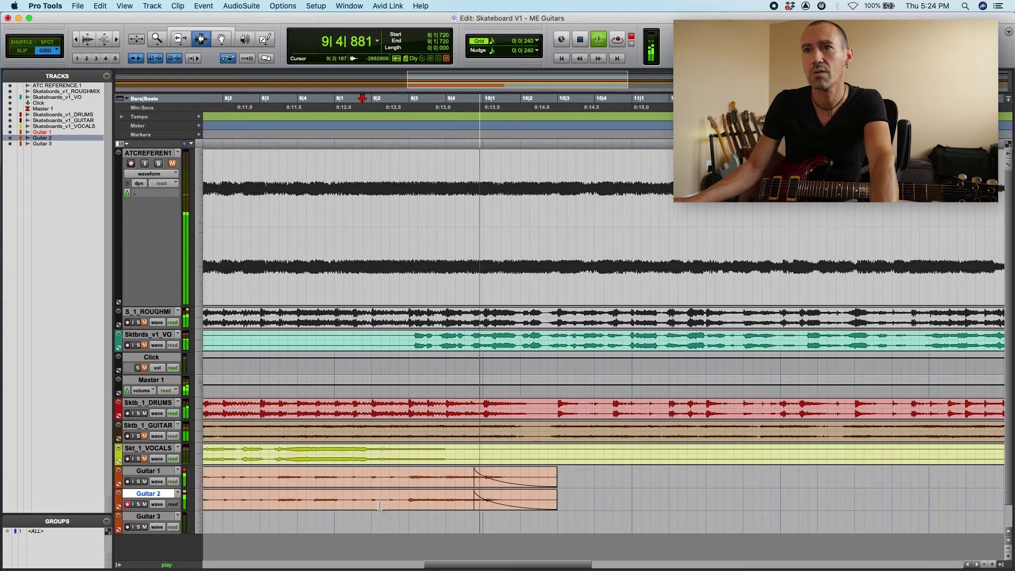
key(space)
drag(474, 470, 482, 470)
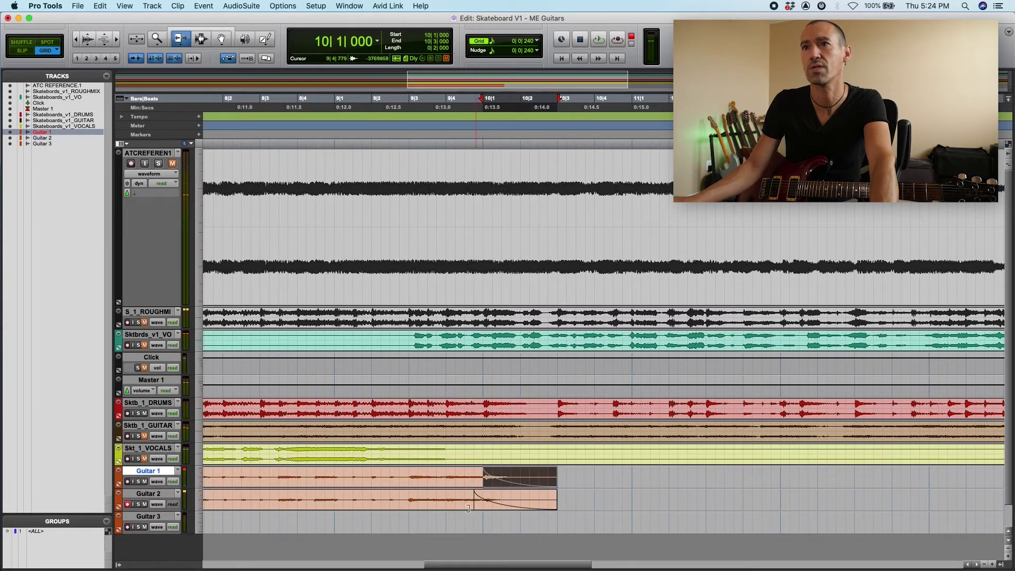
click(484, 499)
click(399, 478)
key(space)
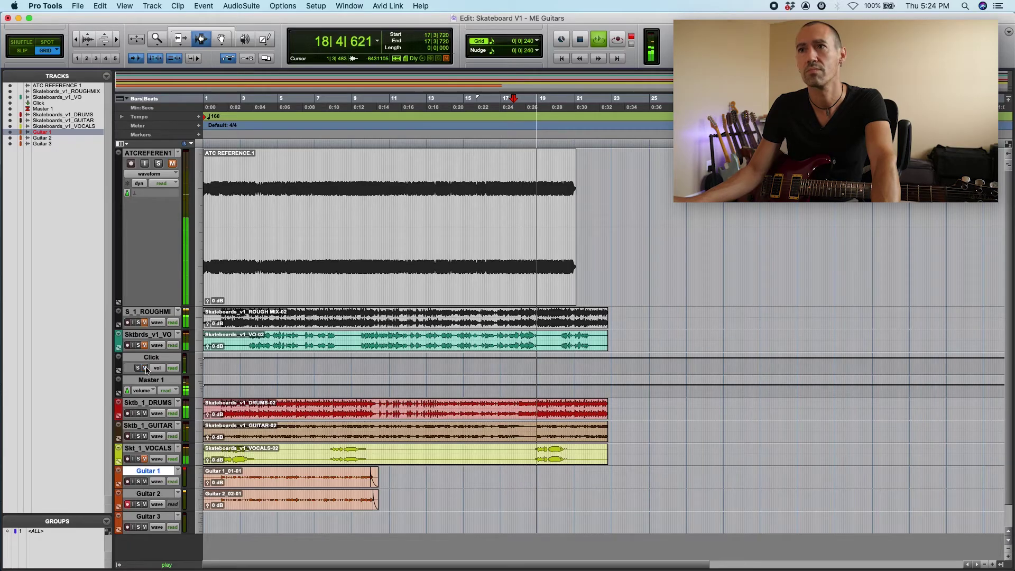
Zoom in on the timeline before recording the new Guitar 2 pass from bar 15.
key(super+bracketright)
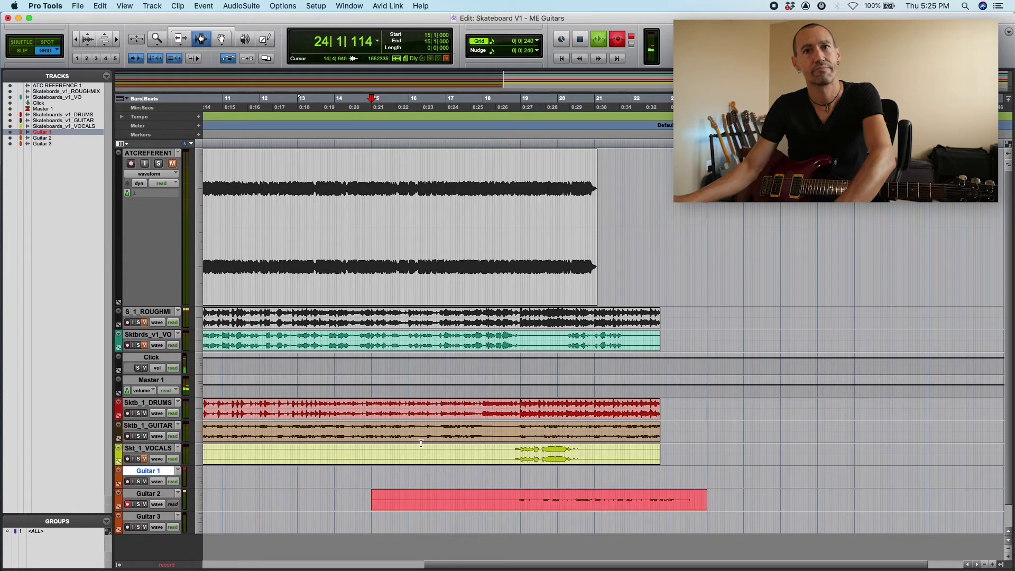
Stop recording, keeping the new Guitar 2_03 take that starts at bar 15.
key(space)
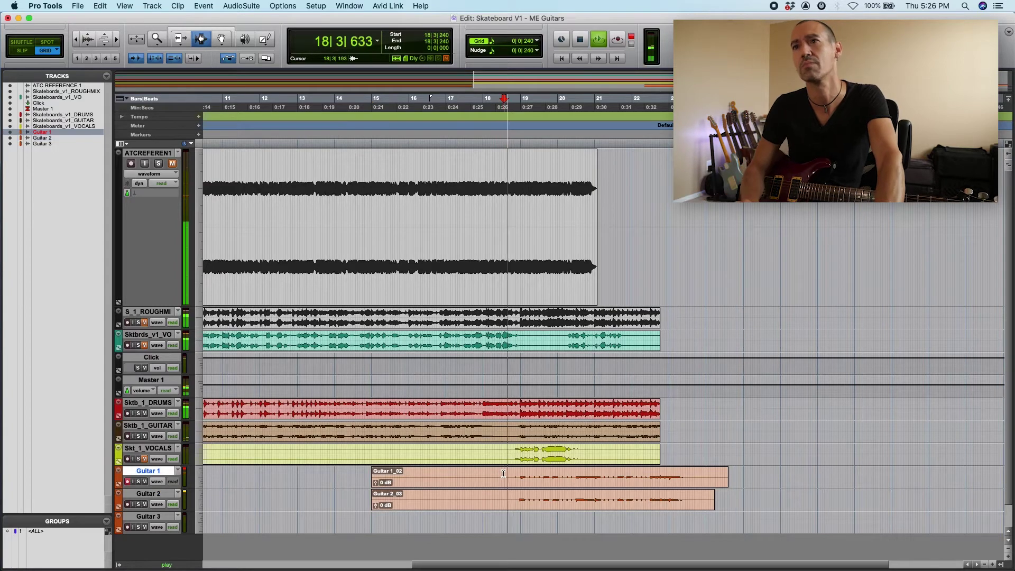
Back in the edit view, trim the Guitar 1 and Guitar 2 clip ends back to bar 23.
key(super+equal)
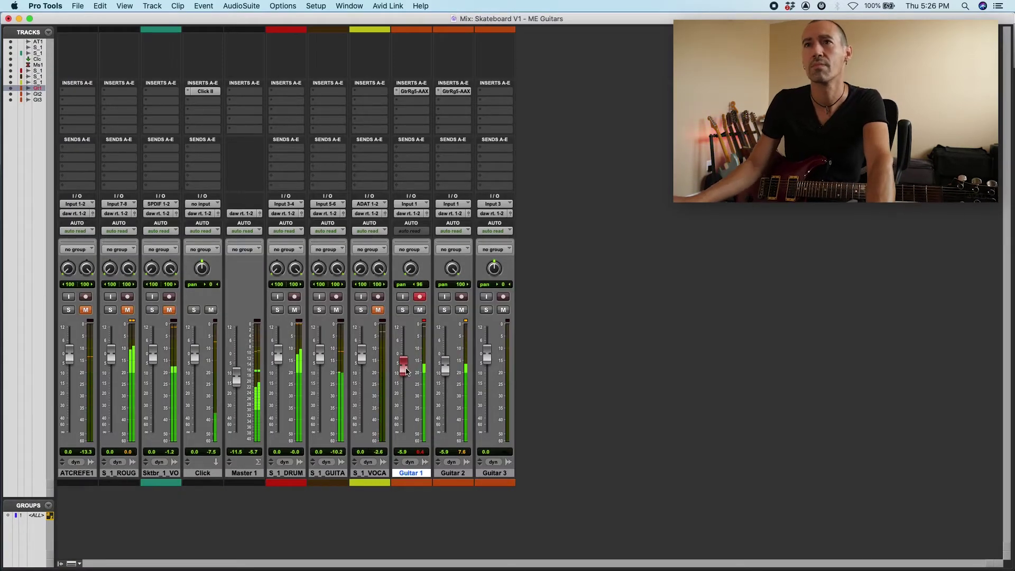
key(super+equal)
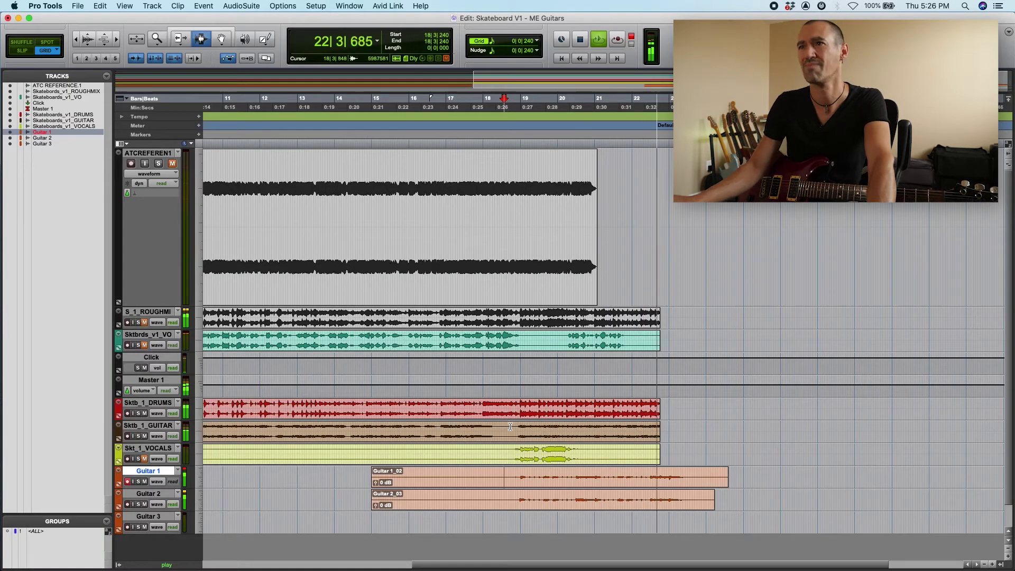
click(690, 501)
key(super+bracketright)
key(super+bracketright)
click(625, 478)
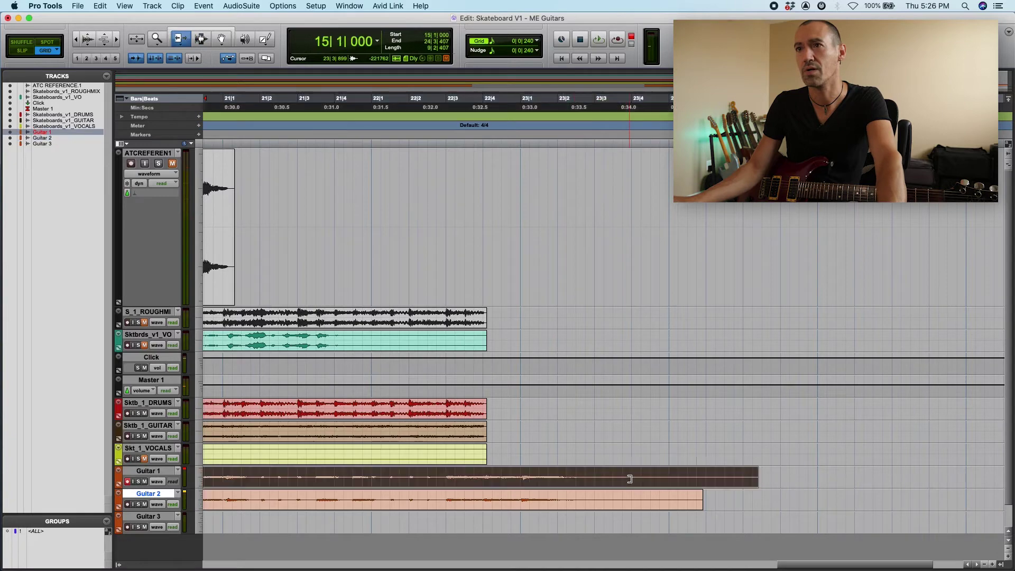
click(592, 481)
shift+click(507, 495)
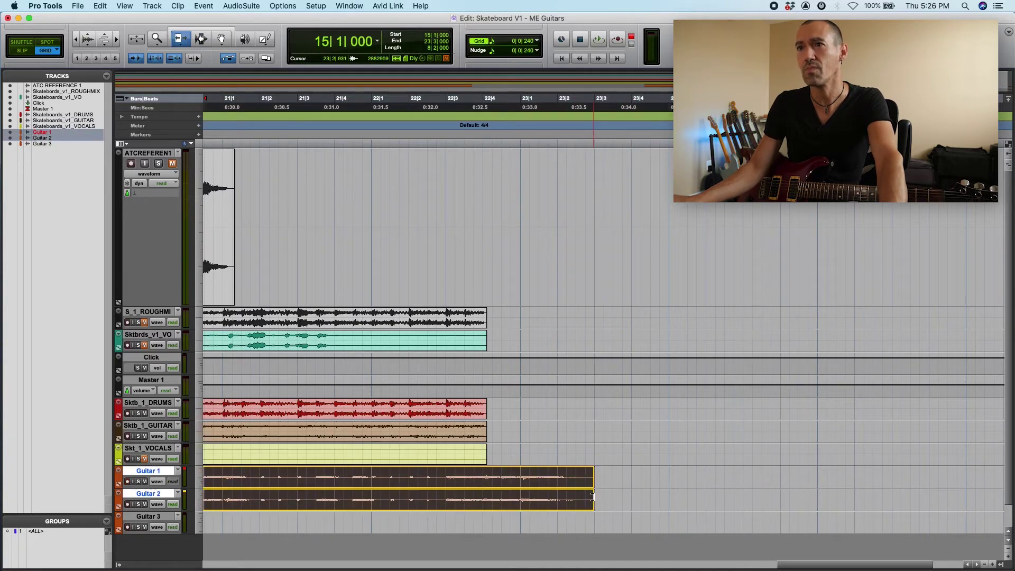
key(super+bracketleft)
key(super+bracketleft)
key(super+bracketleft)
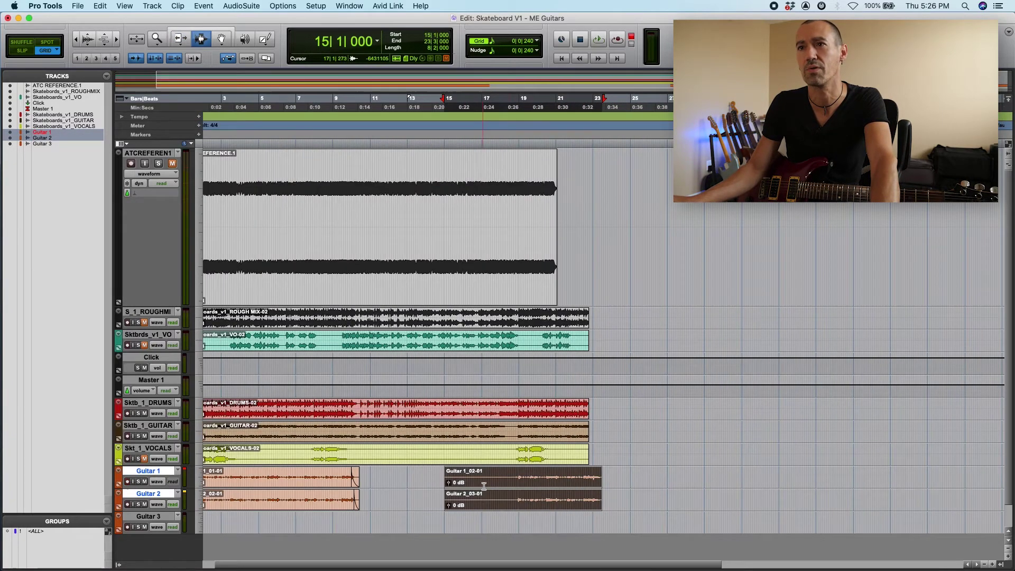
Trim the starts of both guitar clips together to 18|3|240.
click(510, 477)
key(super+bracketright)
key(super+bracketright)
key(F6)
click(398, 474)
shift+click(411, 508)
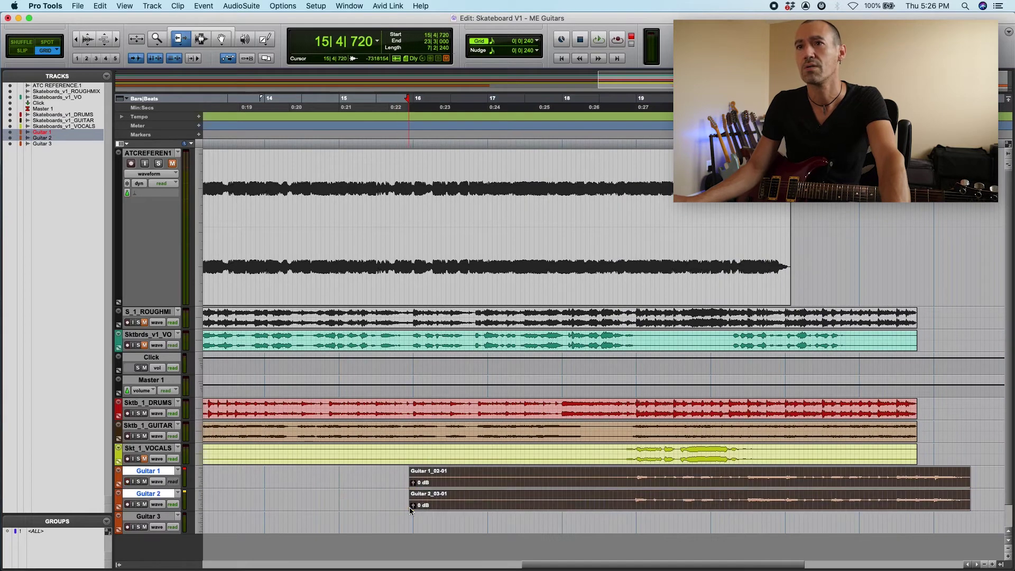
drag(497, 501, 607, 503)
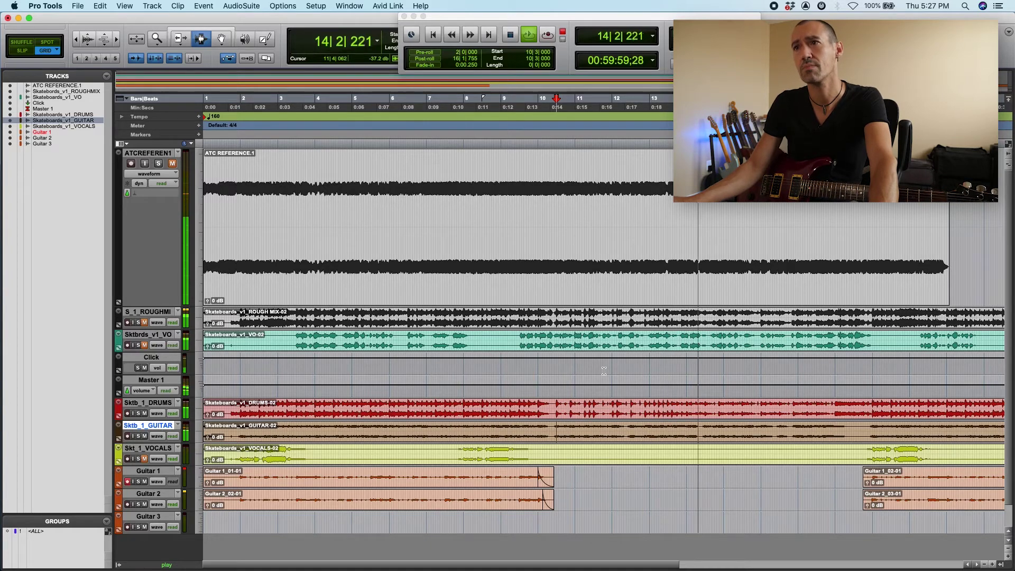
click(645, 412)
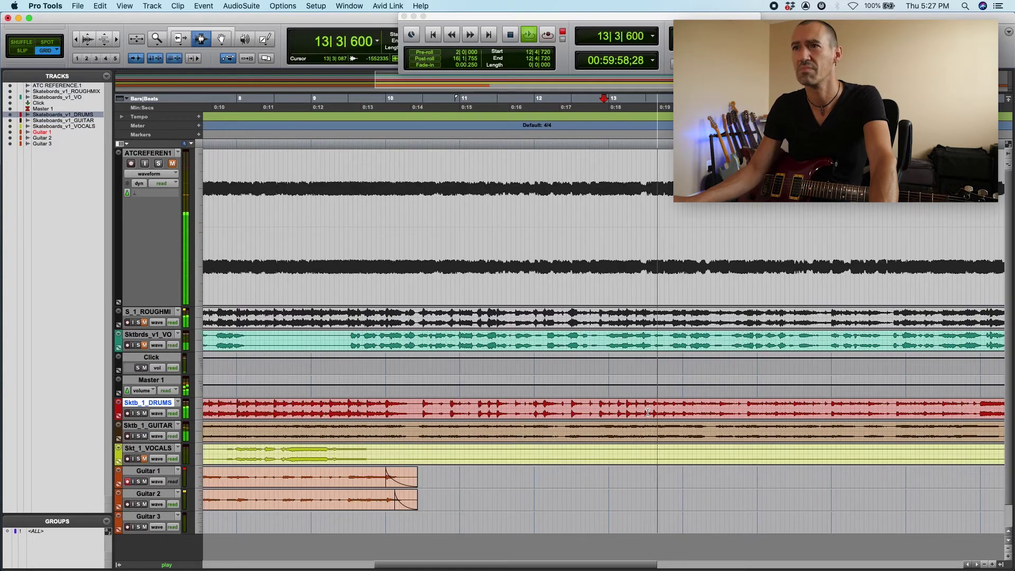
click(590, 400)
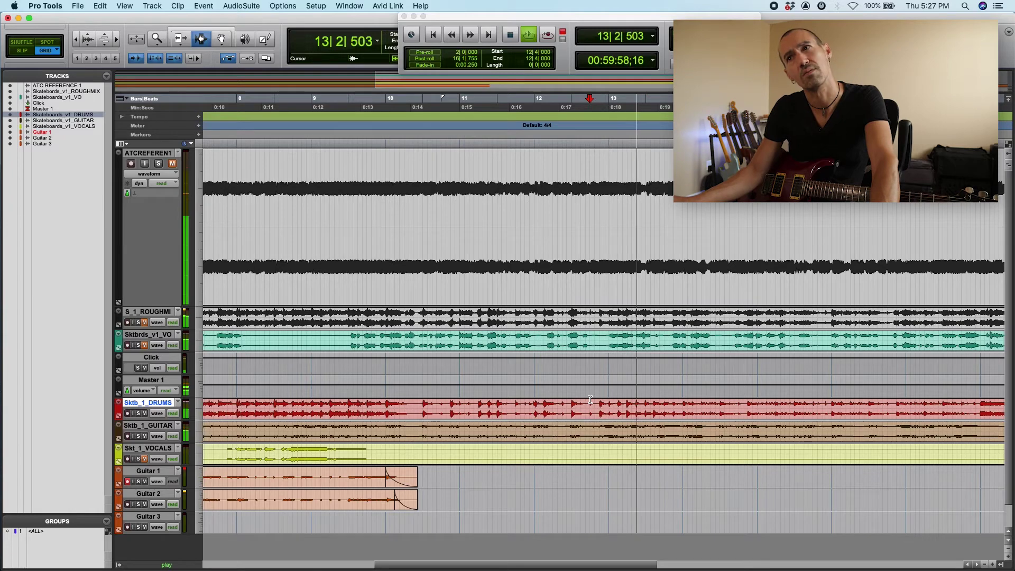
key(super+bracketleft)
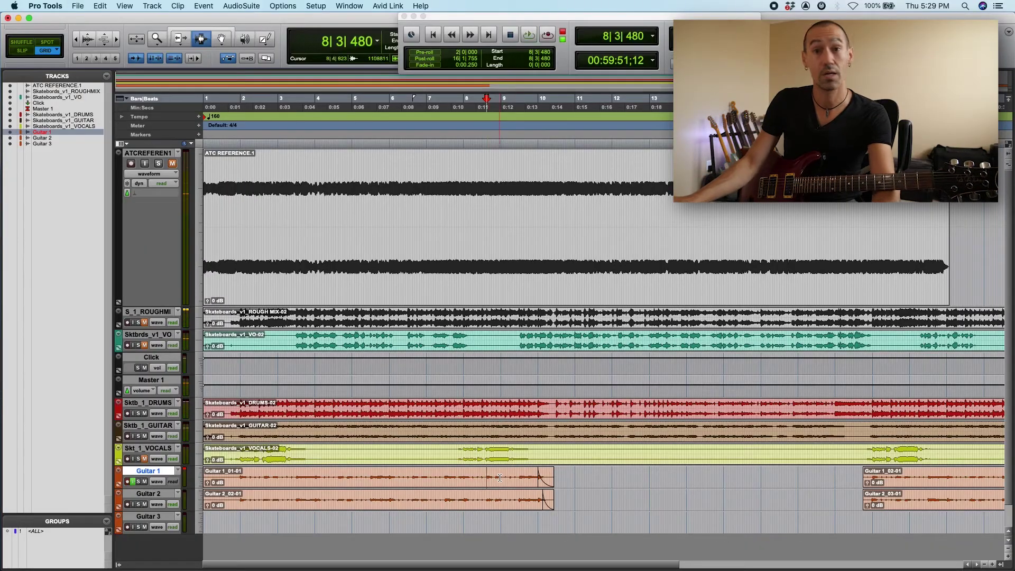
click(500, 478)
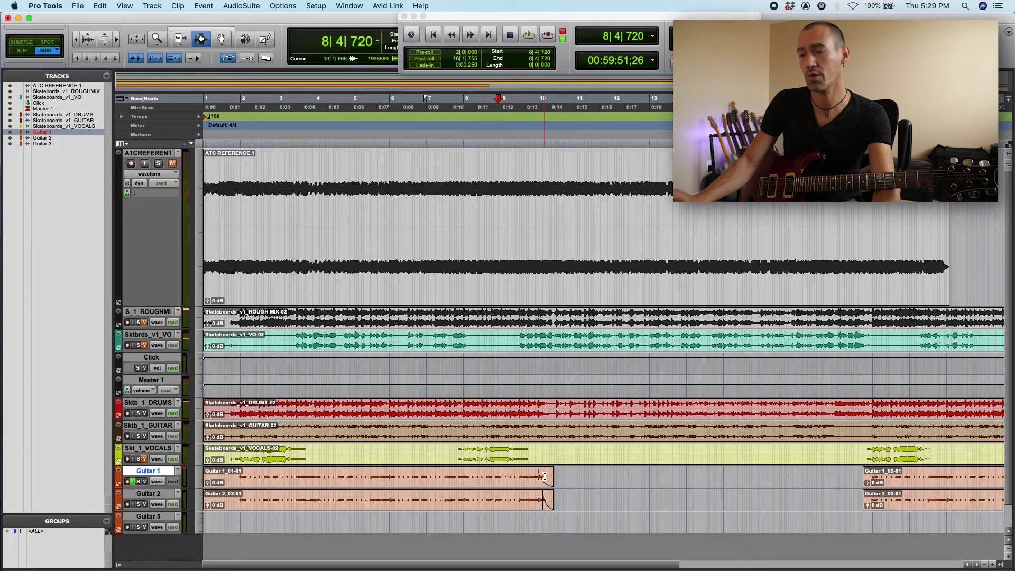
Enable pre-roll and play a short range at bar 10 on Guitar 1 to check it.
click(435, 54)
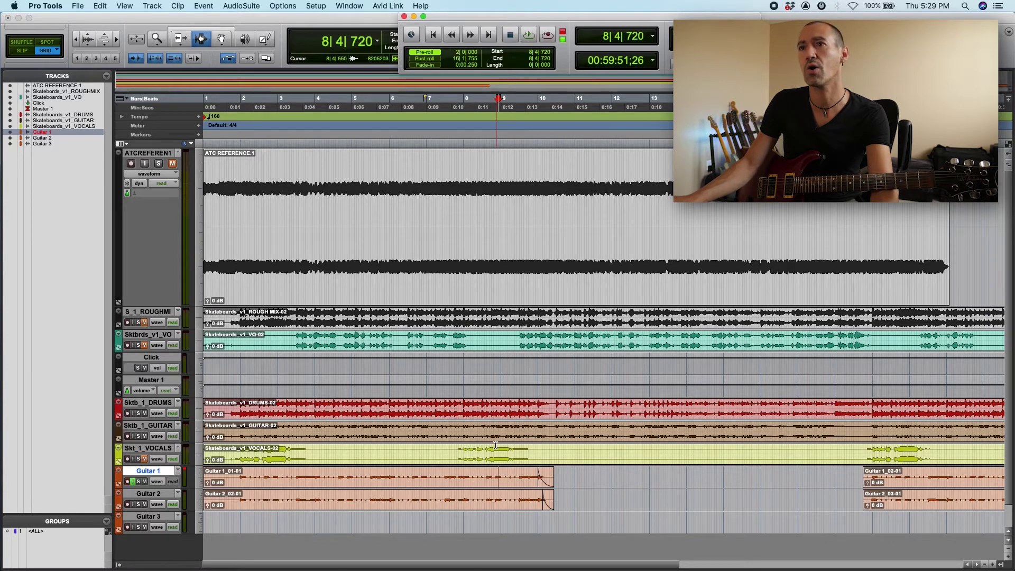
drag(542, 472, 547, 476)
key(space)
key(space)
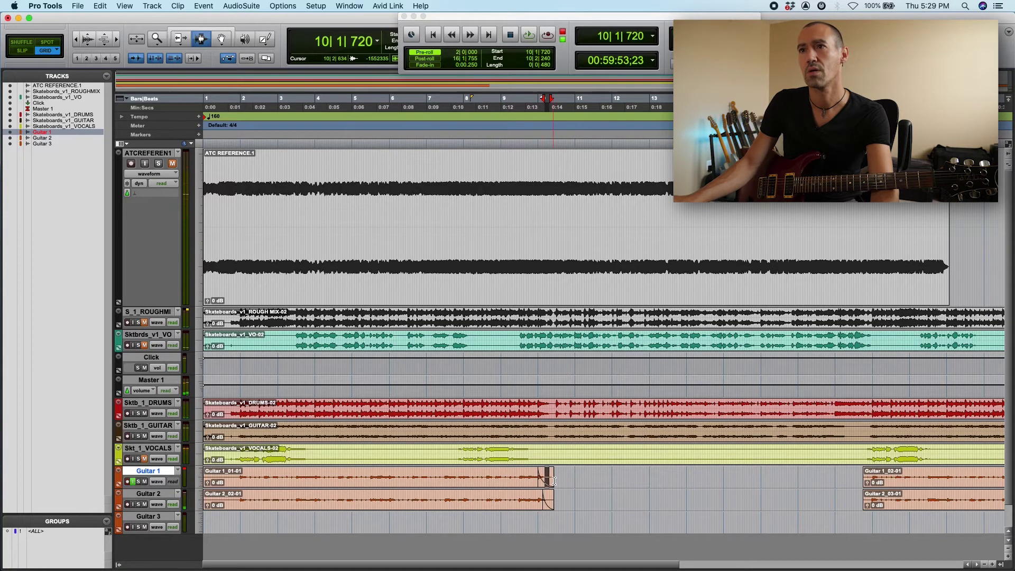
key(super+bracketright)
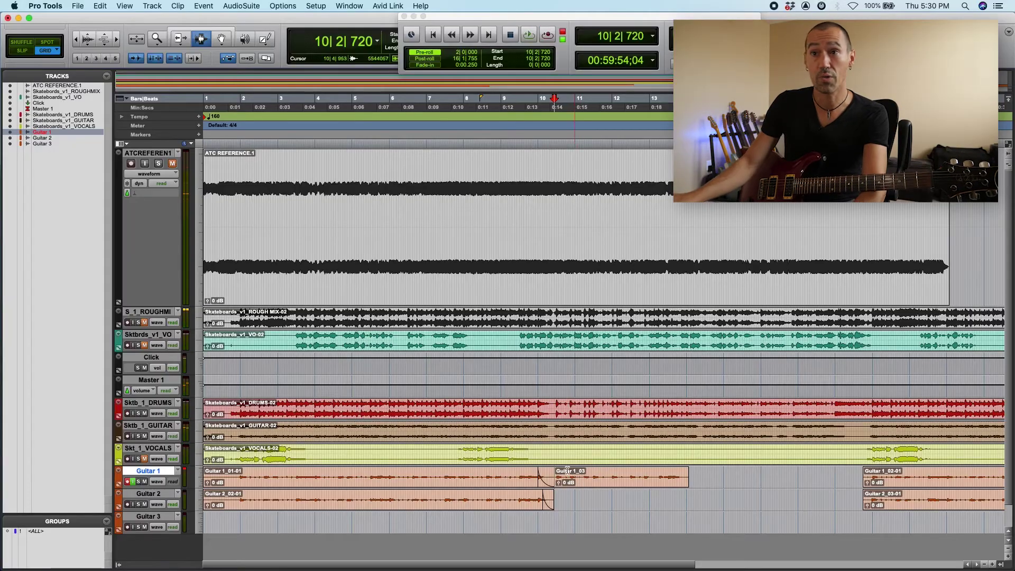
click(154, 435)
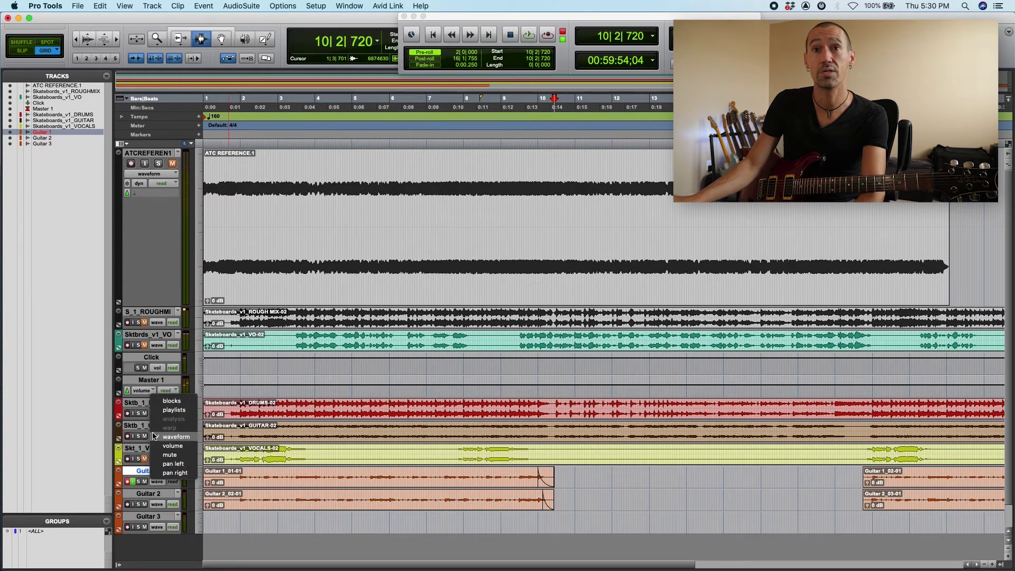
Close the track view list, keeping Guitar 1 in waveform display.
click(146, 440)
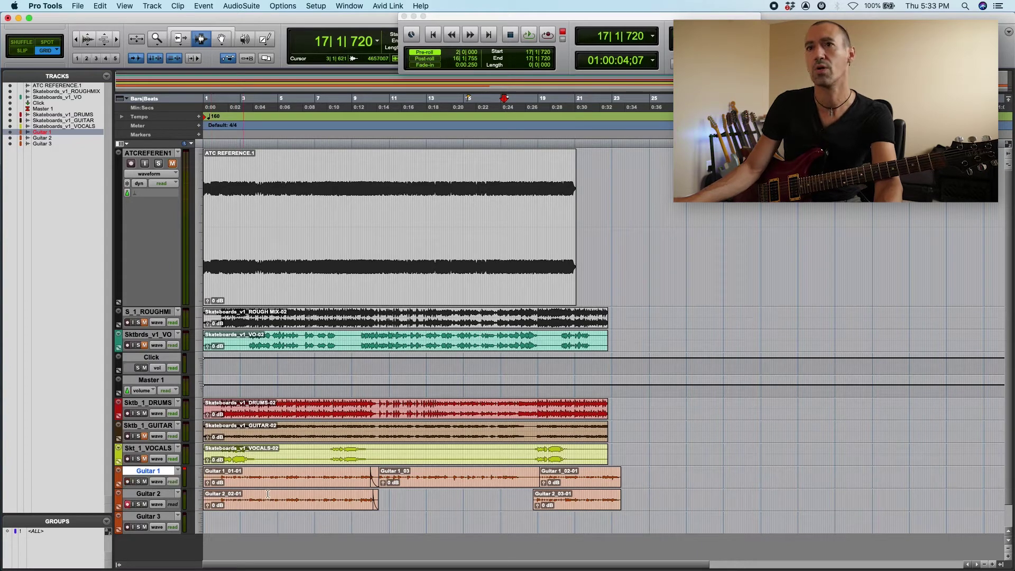
Select Guitar 2 at bar 10 and start the pre-rolled pass that records Guitar 2_04.
click(373, 503)
key(super+bracketright)
key(super+bracketright)
key(super+bracketright)
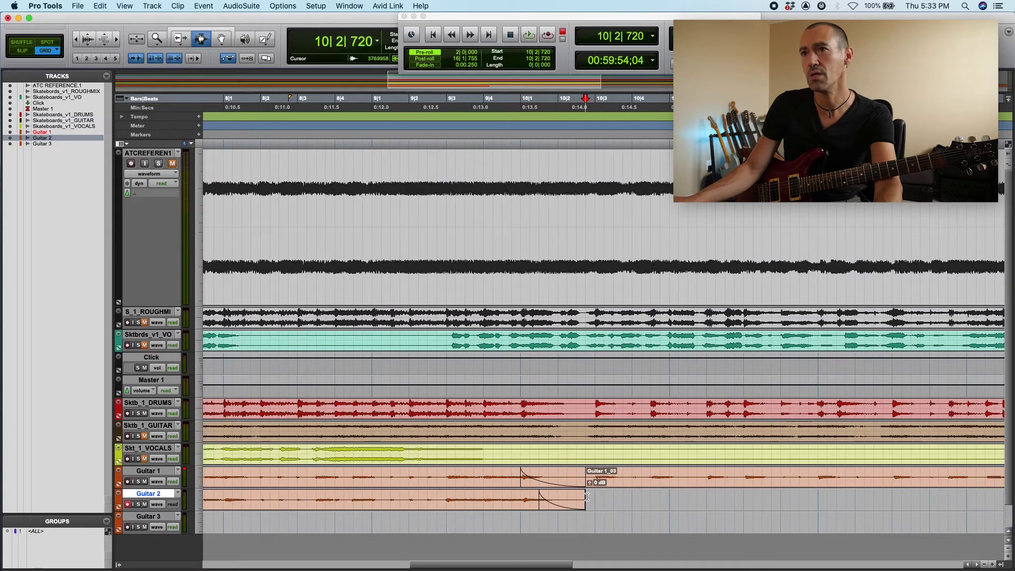
key(super+bracketleft)
key(super+bracketleft)
key(super+bracketleft)
key(super+bracketleft)
key(space)
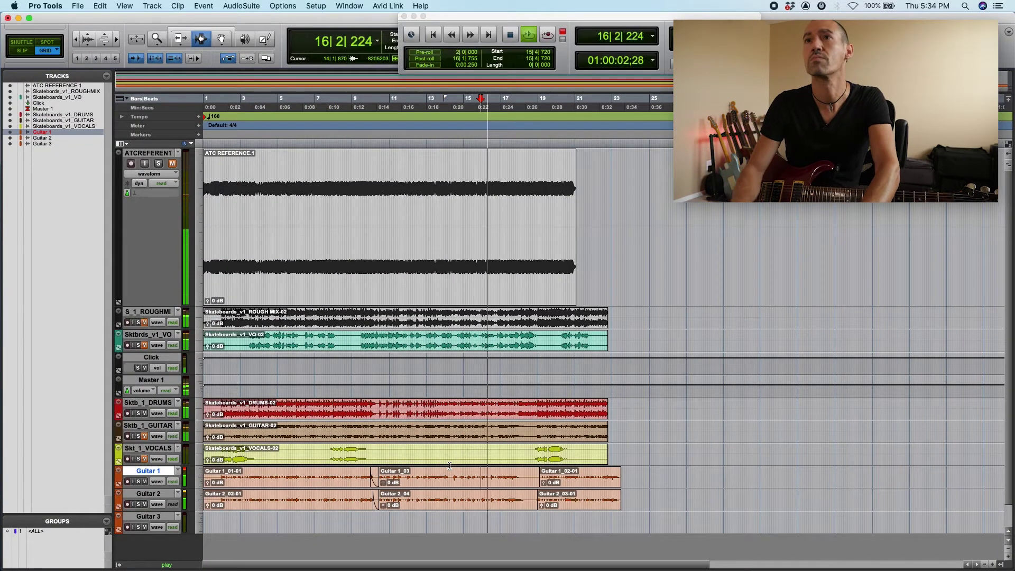
scroll(500, 529, up, 4)
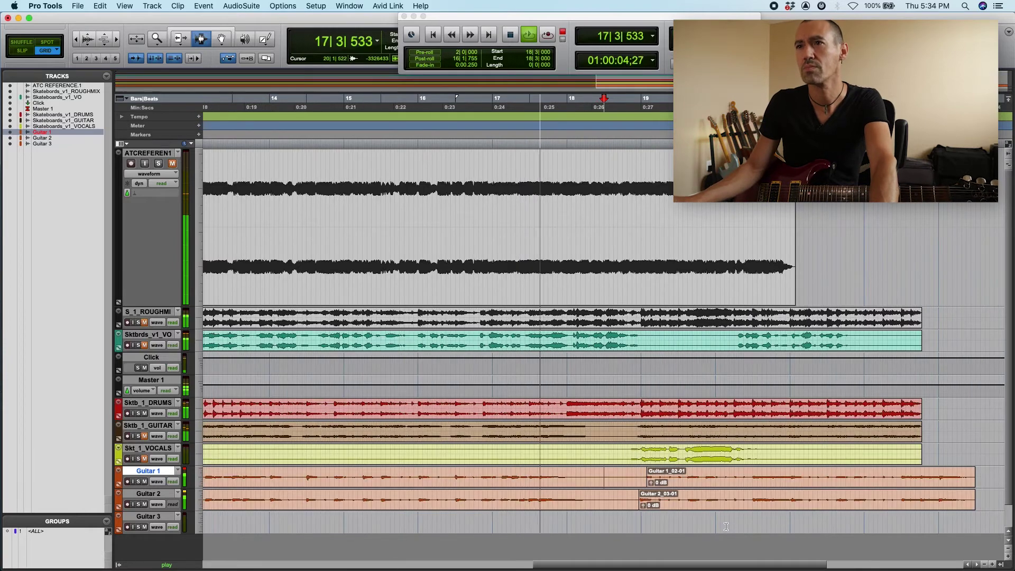
click(606, 524)
click(629, 506)
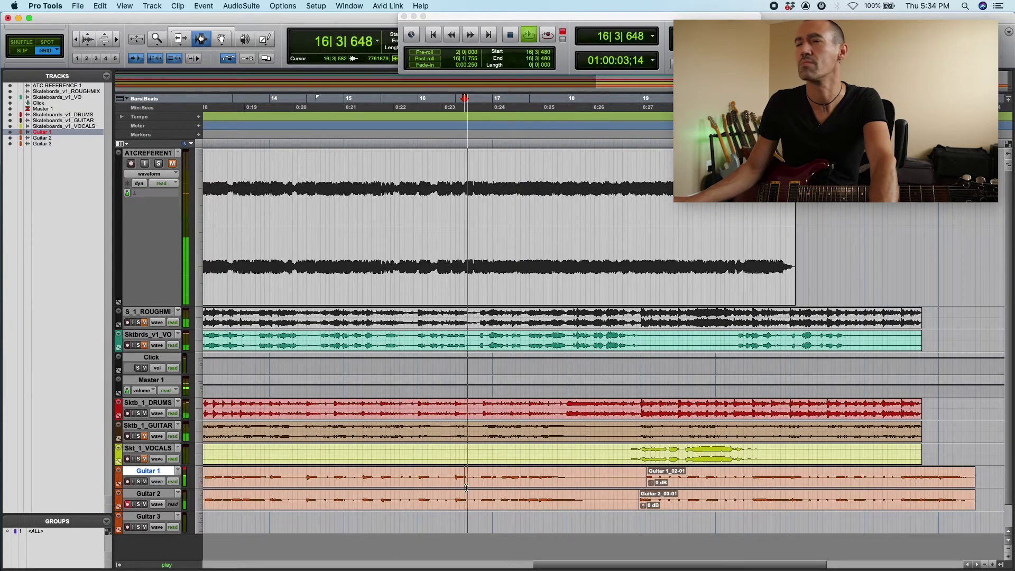
key(space)
scroll(629, 506, up, 1)
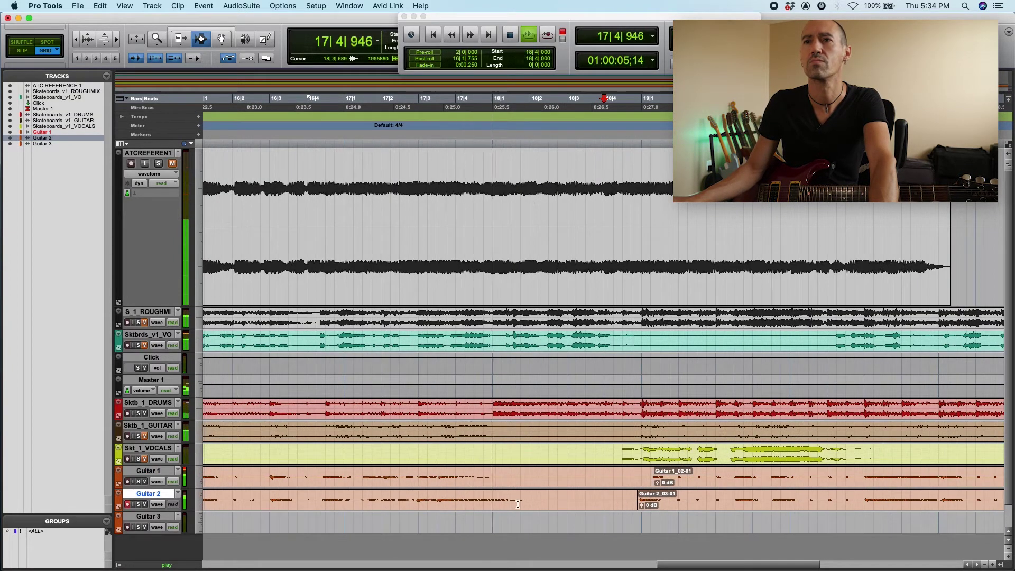
click(295, 490)
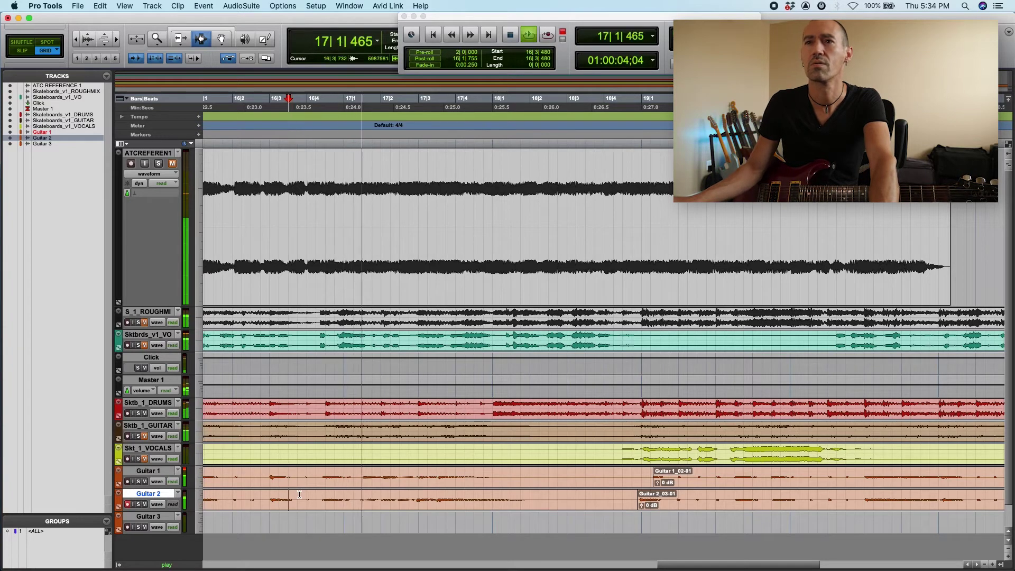
scroll(410, 501, down, 1)
key(space)
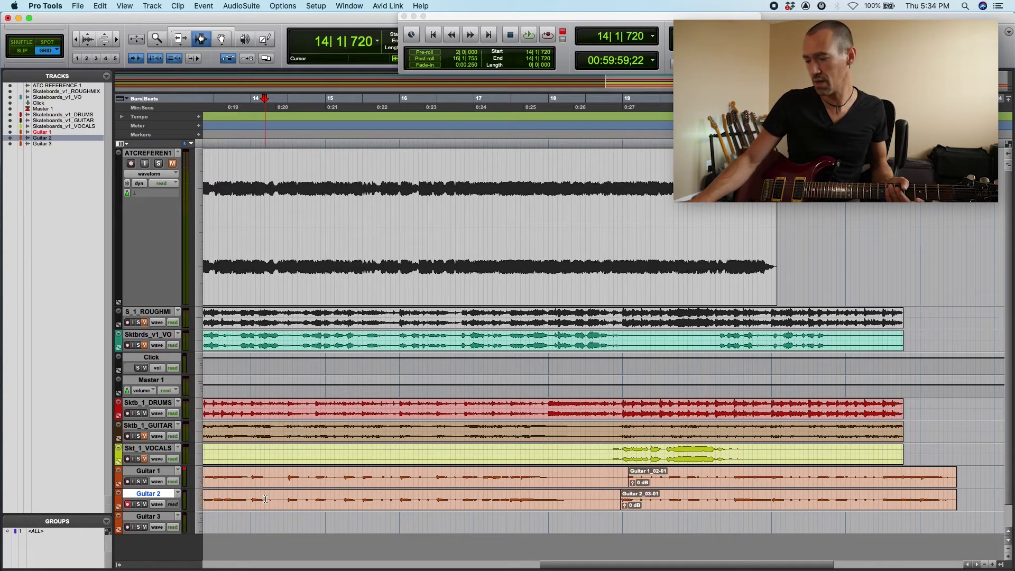
key(super+space)
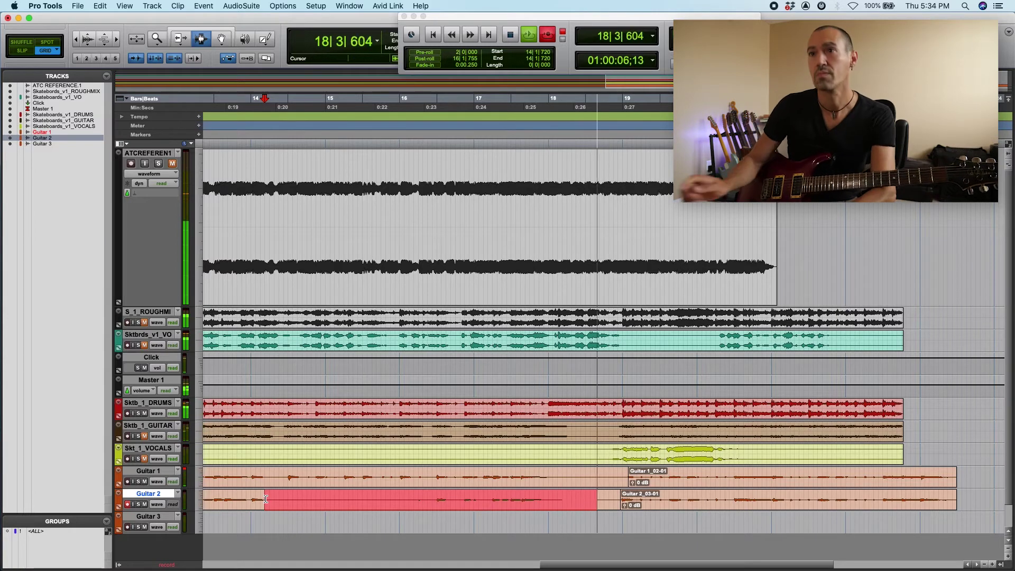
Stop recording to keep Guitar 2_05, then audition the guitars from around 17|4|720.
key(space)
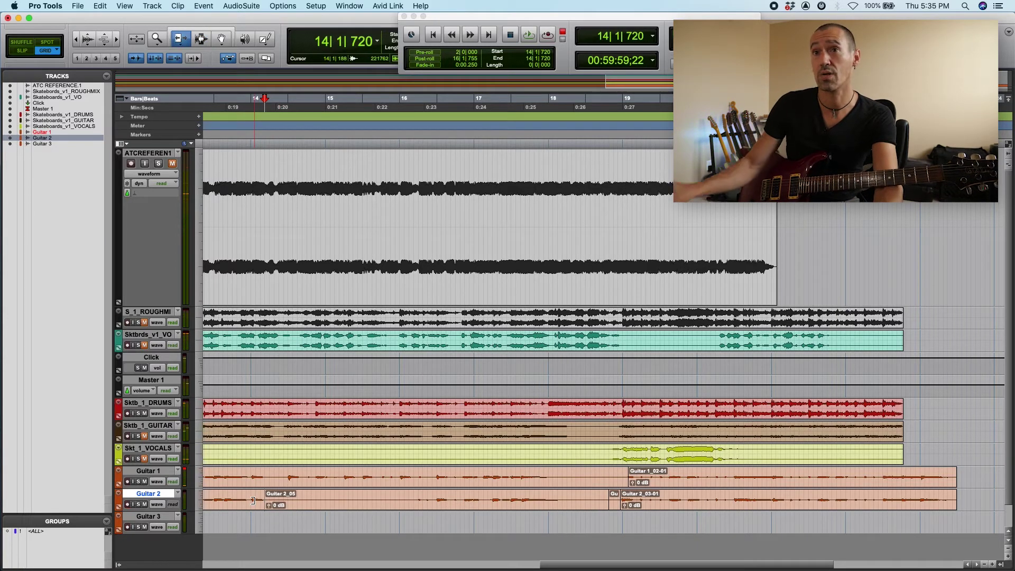
double_click(252, 500)
shift+click(483, 500)
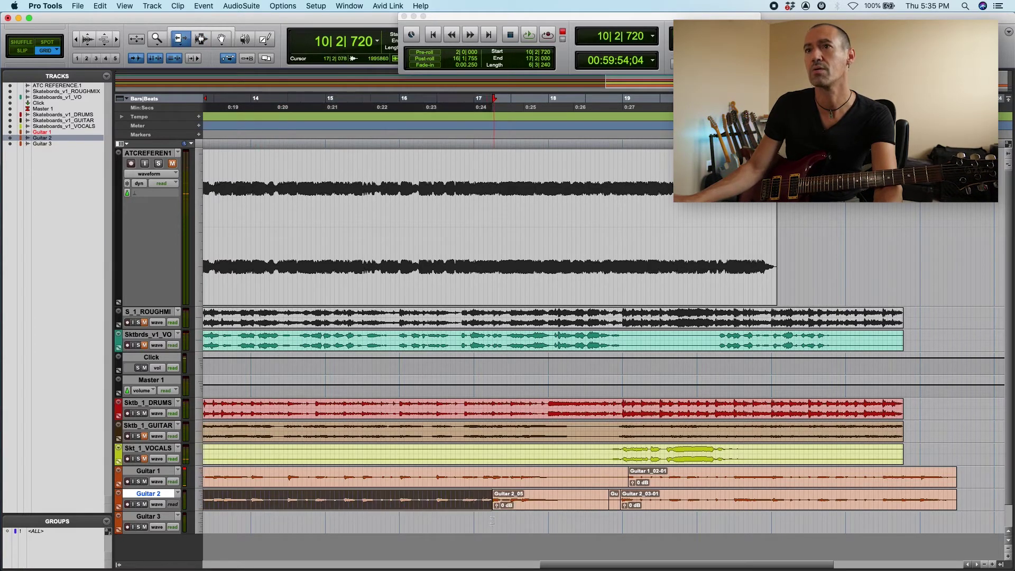
click(422, 481)
key(space)
click(544, 488)
key(super+bracketright)
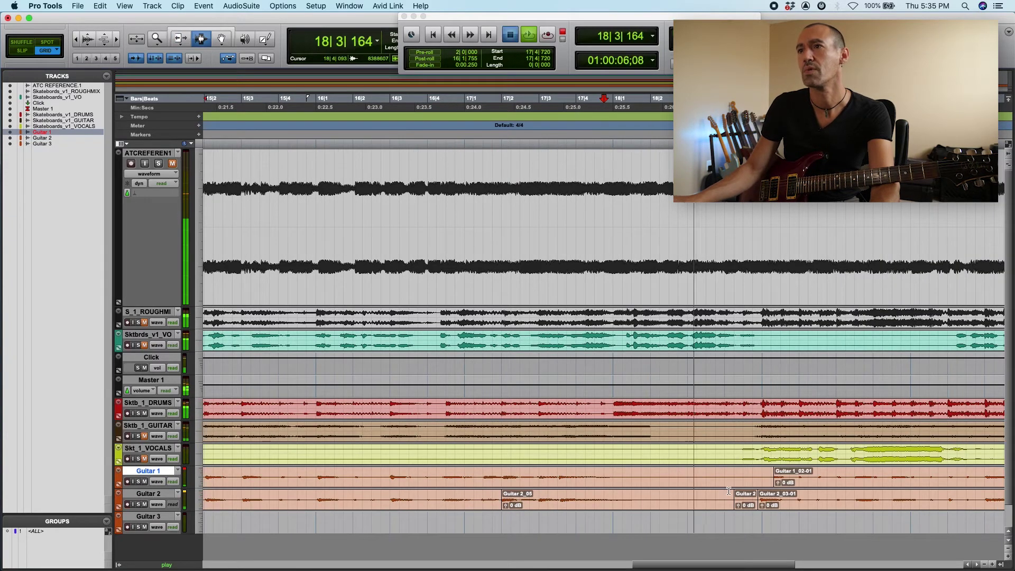
key(space)
Extend the bar-18 clip starts earlier and crossfade both guitars between 18|2 and 18|4.
key(F6)
drag(775, 482, 681, 484)
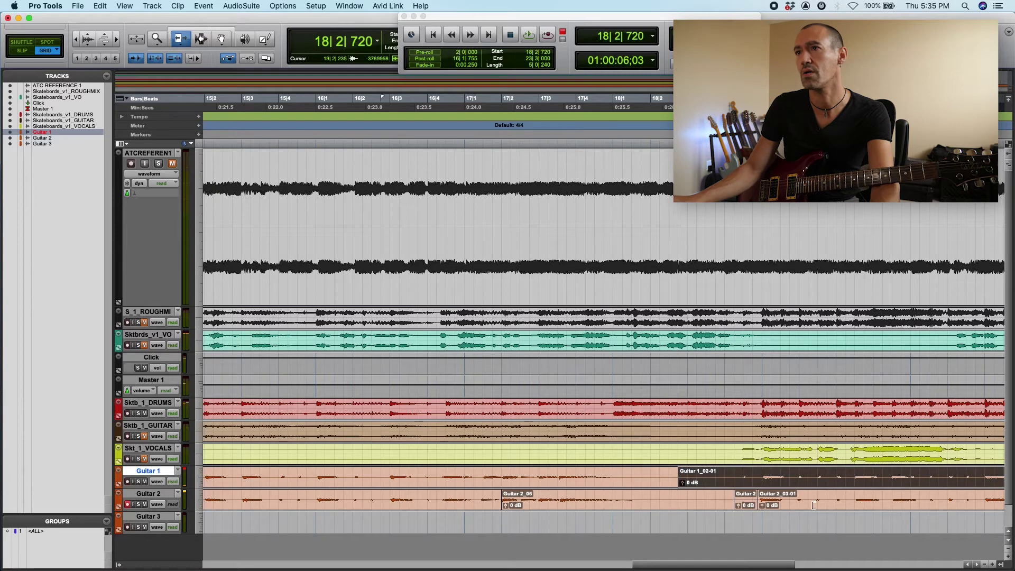
drag(737, 501, 679, 501)
drag(650, 470, 726, 509)
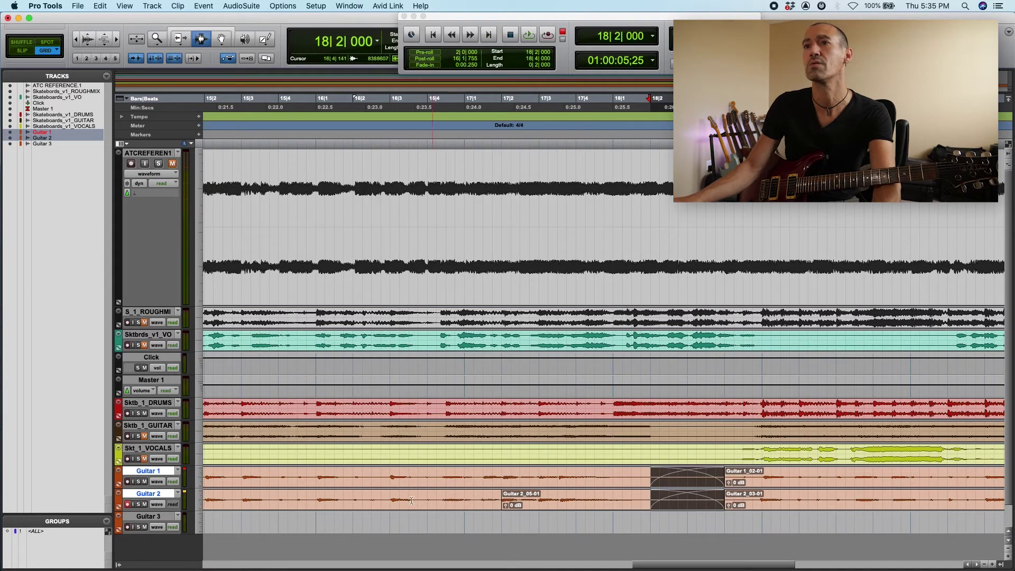
click(418, 455)
key(space)
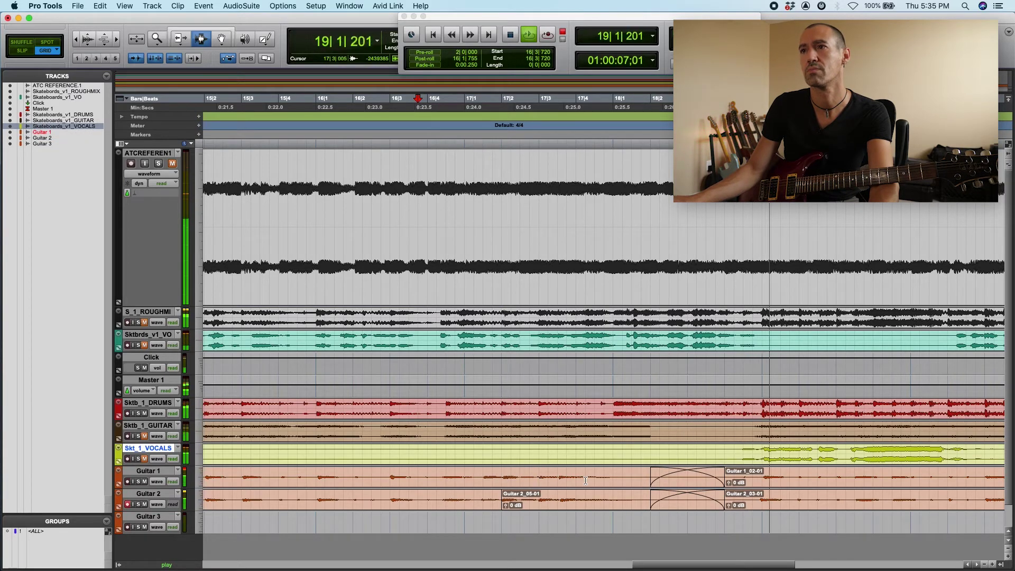
key(space)
Extend Guitar 2_05-01's start to 17|1|894 and crossfade the Guitar 1/2 join near bar 17.
click(512, 497)
key(super+bracketright)
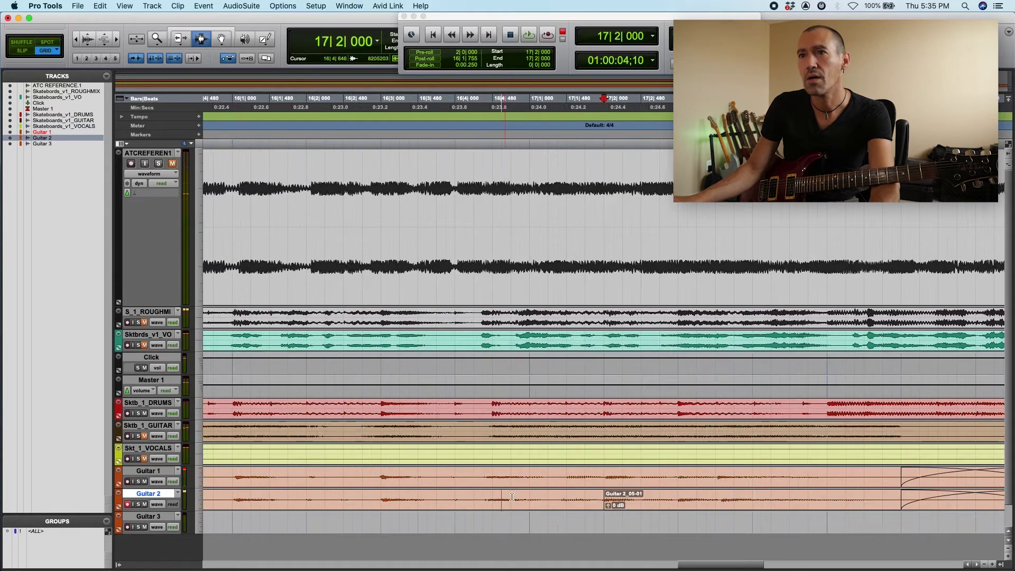
key(F2)
drag(604, 508, 598, 509)
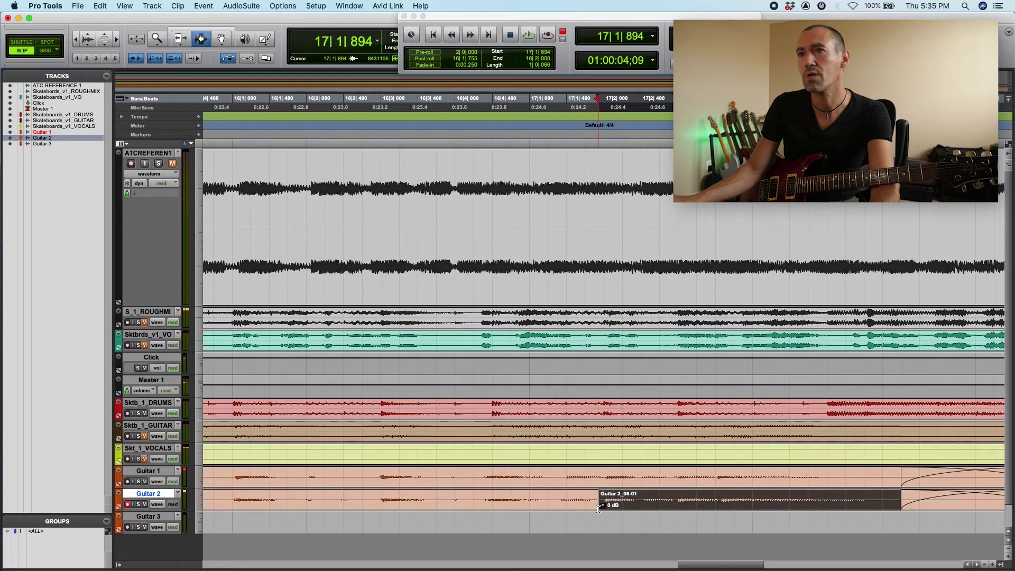
click(596, 506)
scroll(597, 502, down, 1)
scroll(596, 491, up, 1)
click(596, 495)
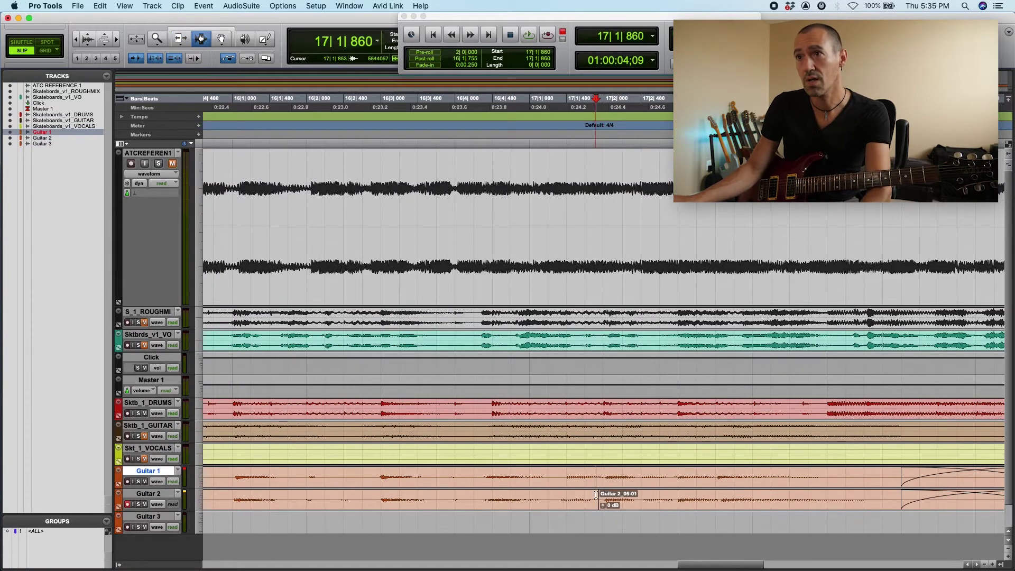
drag(596, 494, 605, 503)
key(super+f)
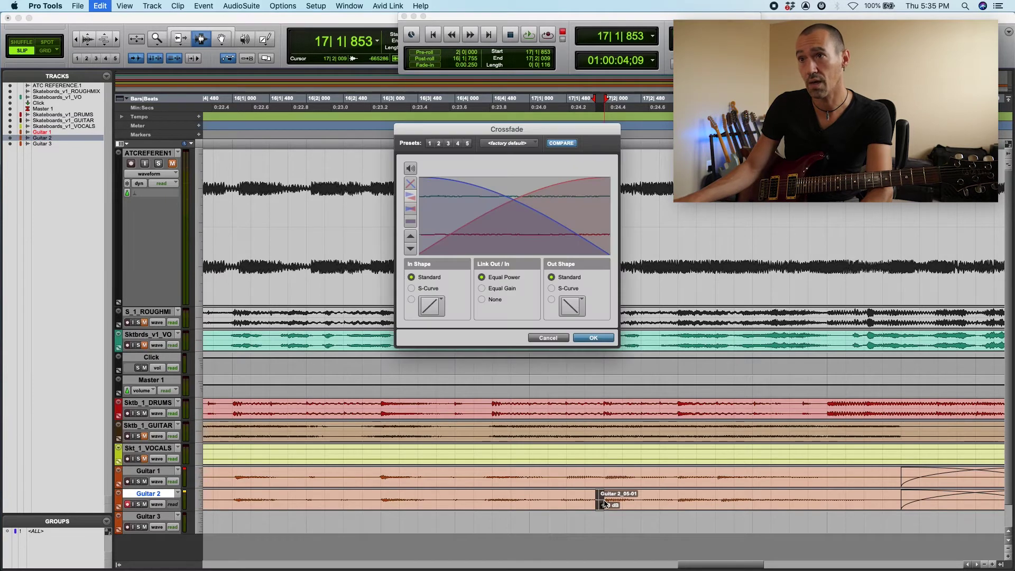
key(Return)
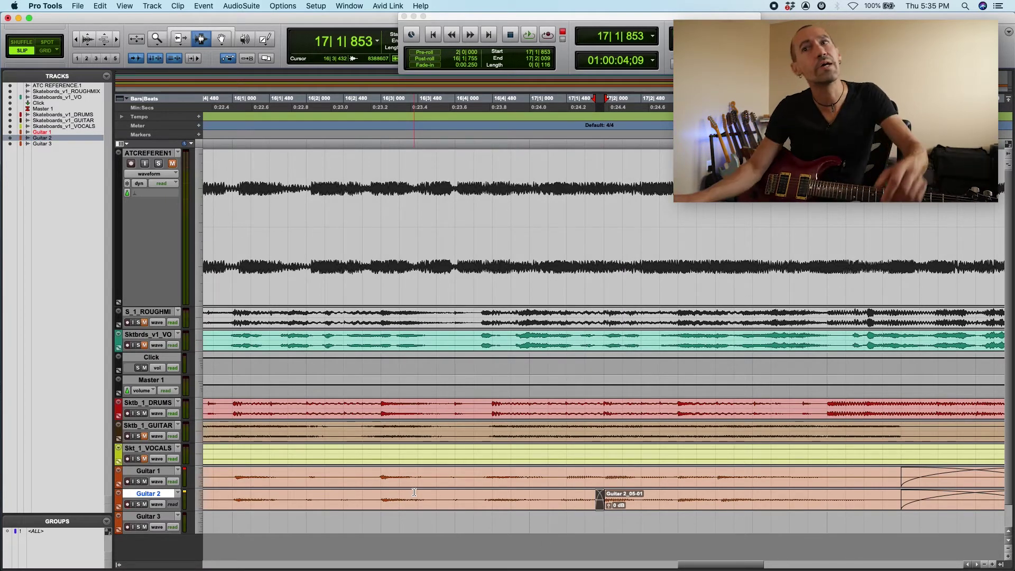
Audition the bar-17 crossfade and the bar-10 clip join around 10|2|388.
click(548, 488)
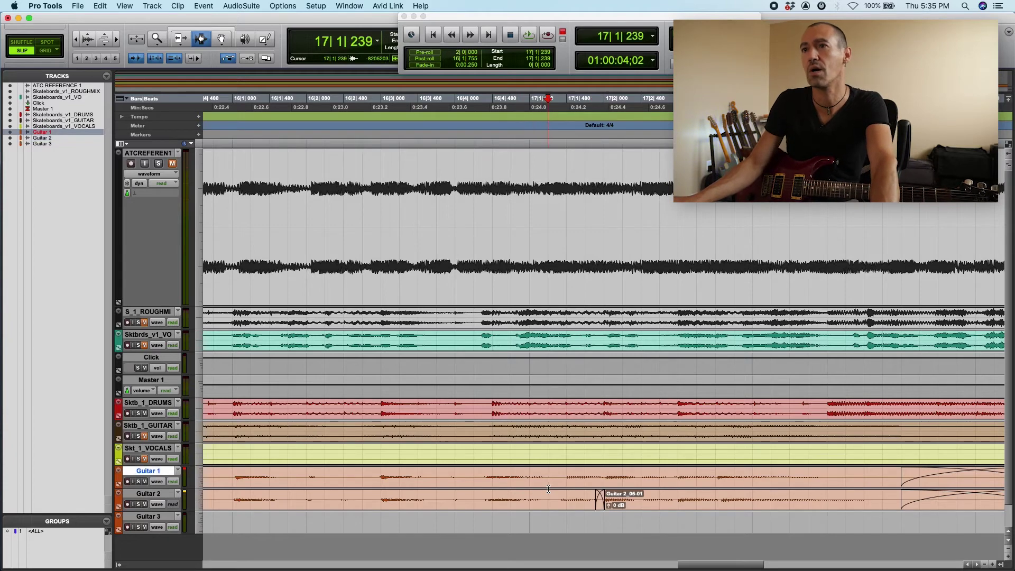
key(space)
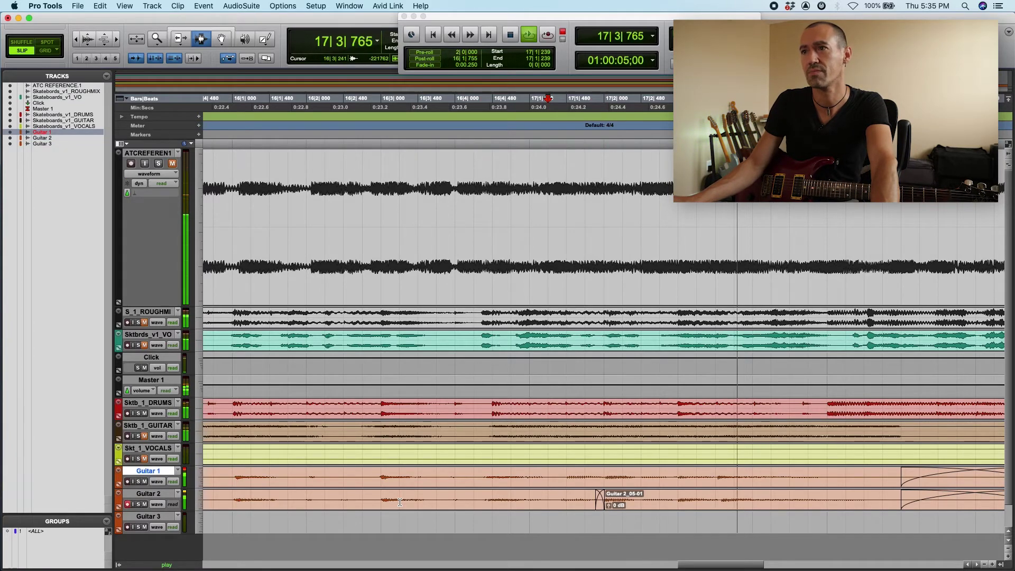
key(r)
key(r)
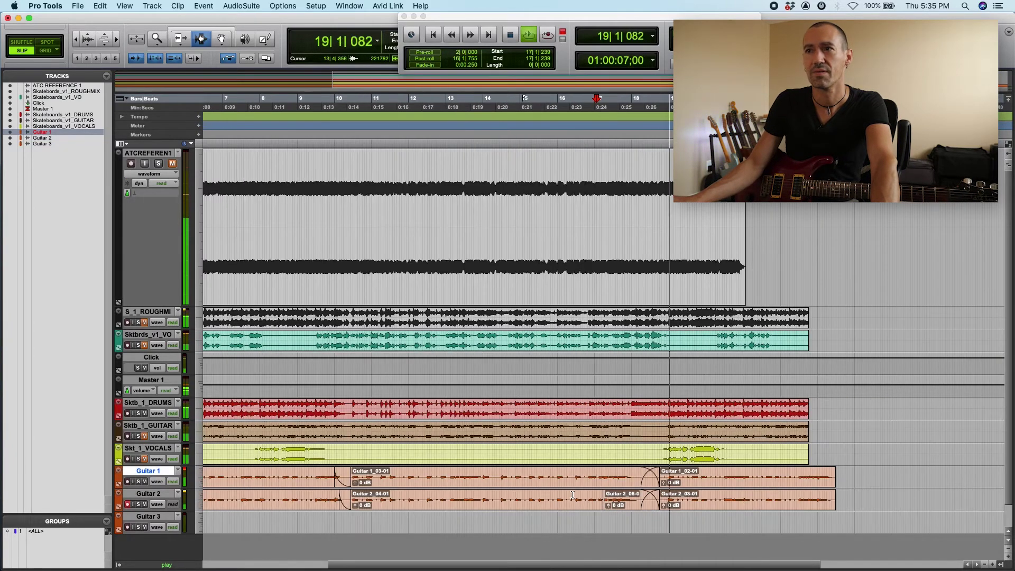
key(space)
click(361, 495)
key(t)
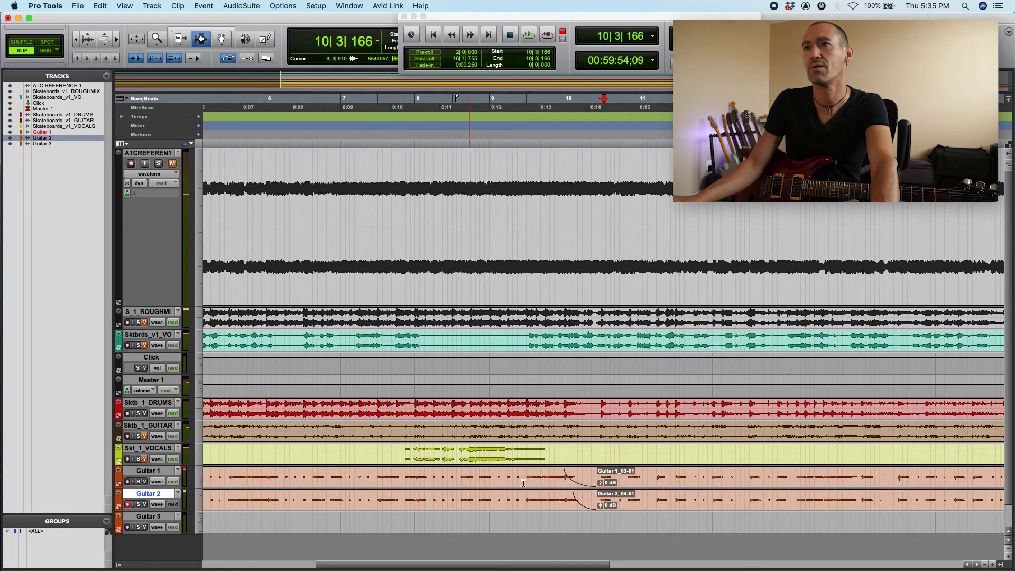
click(536, 485)
key(space)
click(590, 486)
key(t)
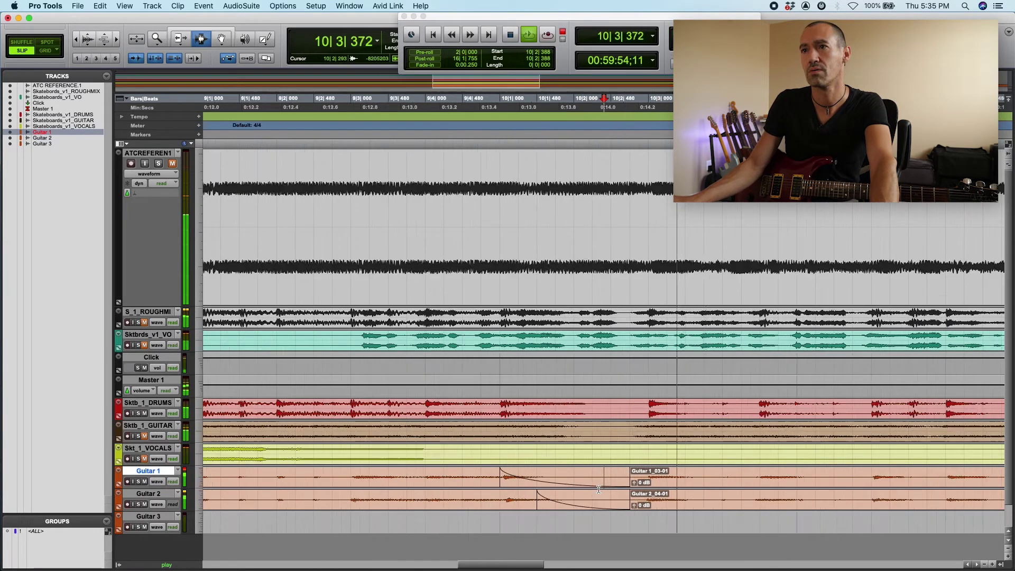
key(space)
Add a short fade-in to the start of Guitar 1_03-01.
double_click(624, 482)
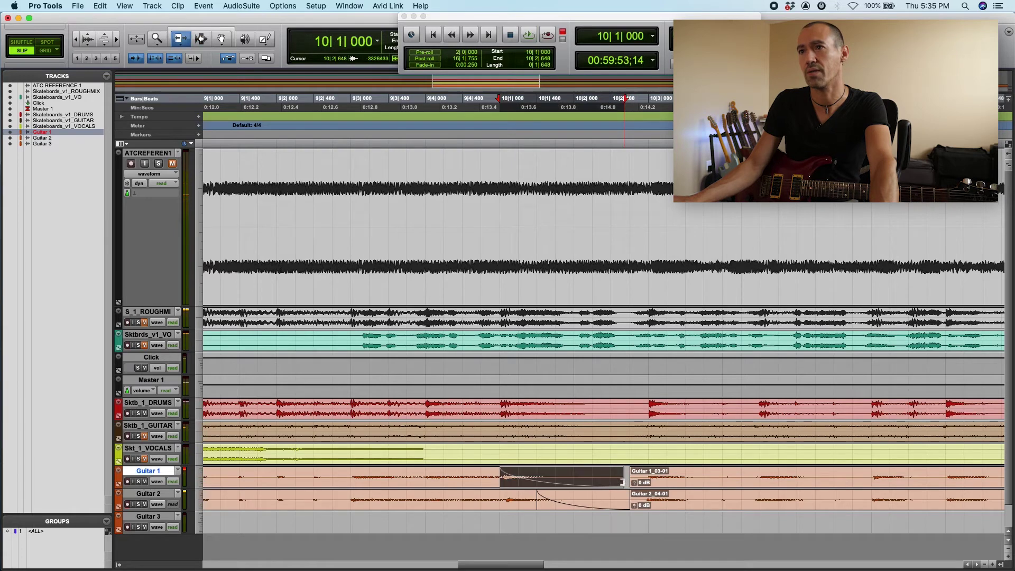
double_click(627, 504)
key(space)
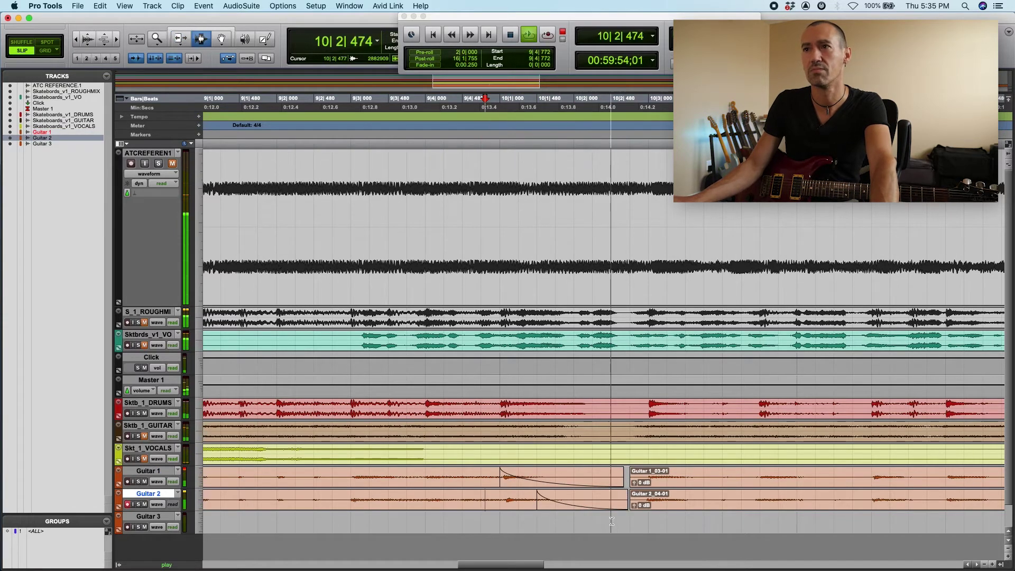
key(space)
click(628, 482)
drag(628, 482, 644, 502)
key(super+f)
key(Return)
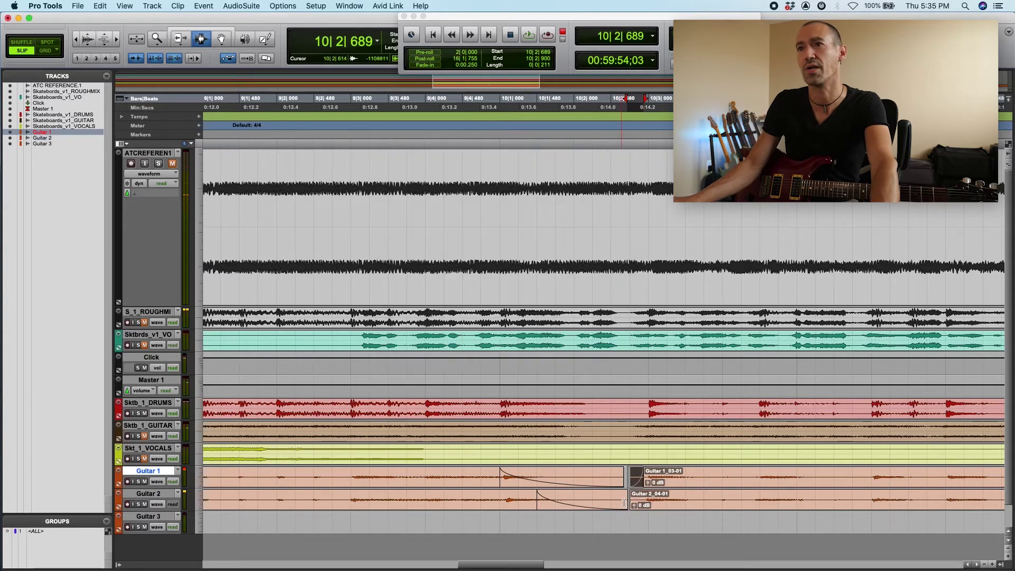
Add a matching fade-in to Guitar 2_04-01 and play back from 9|4|103.
double_click(624, 503)
drag(624, 502, 644, 502)
key(super+f)
key(Return)
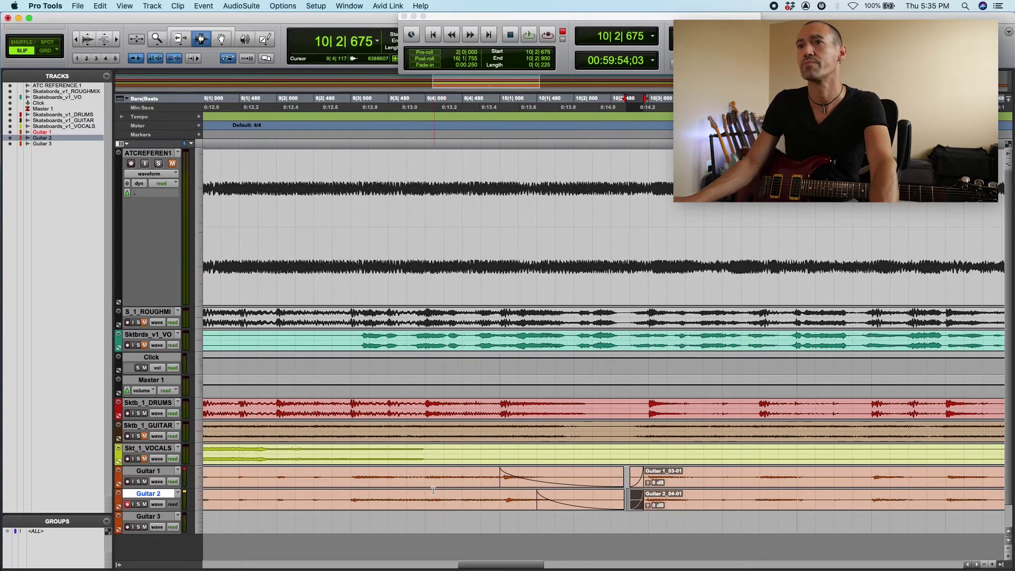
click(442, 492)
key(alt+a)
key(space)
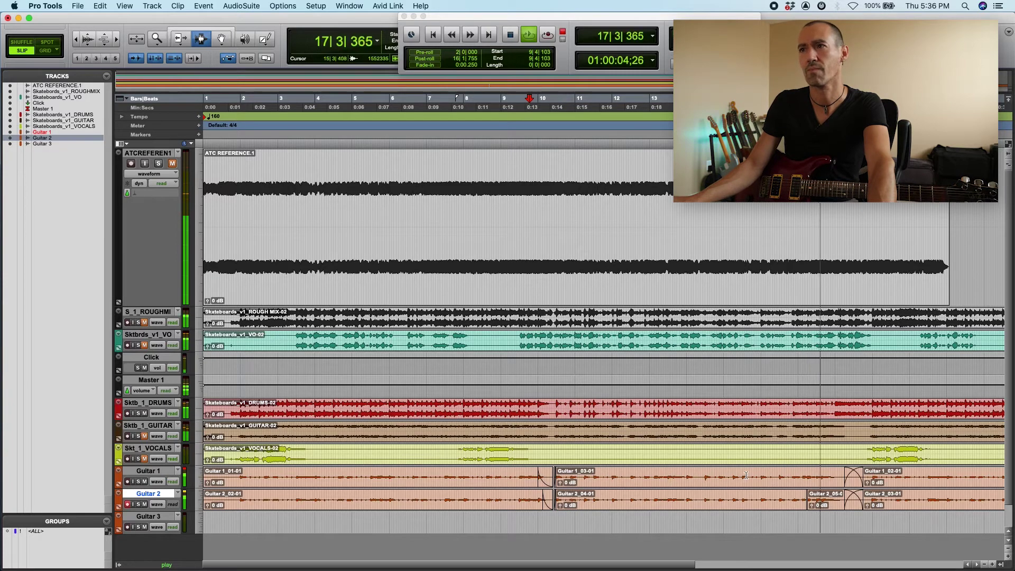
Check the mixer, then zoom the playing timeline between bars 1–25 and about bars 4–16.
key(super+equal)
key(super+equal)
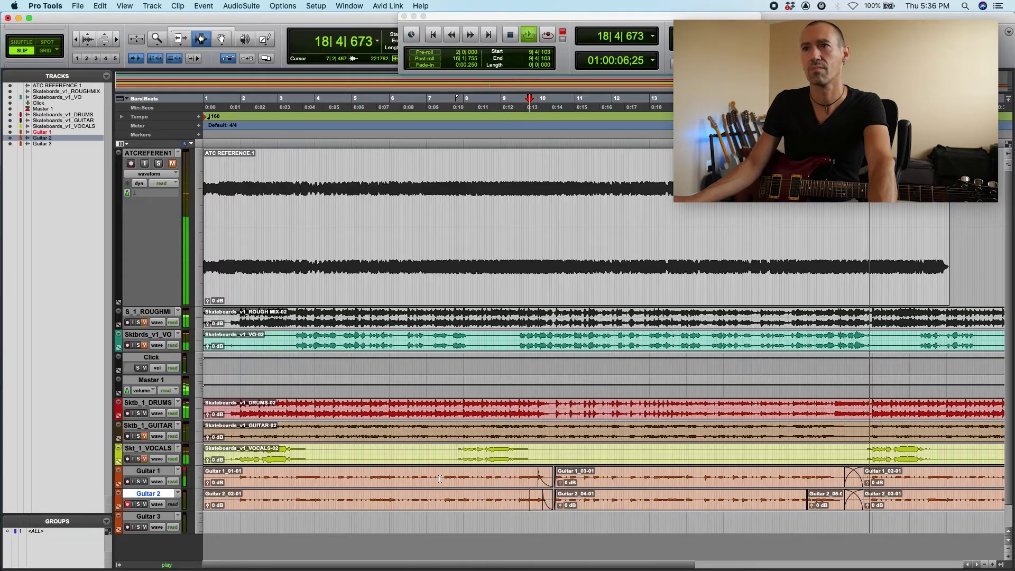
key(super+bracketleft)
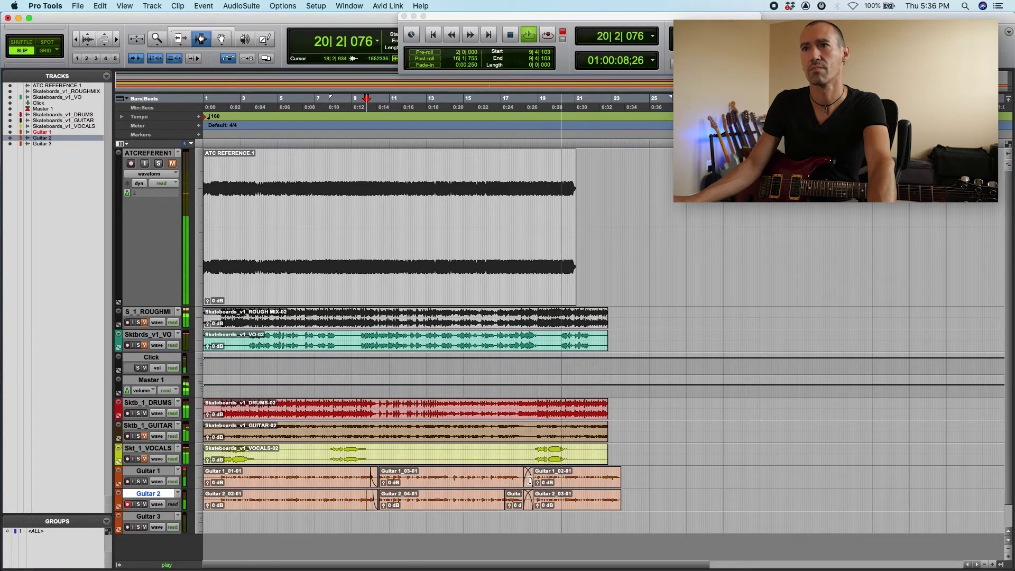
key(super+bracketright)
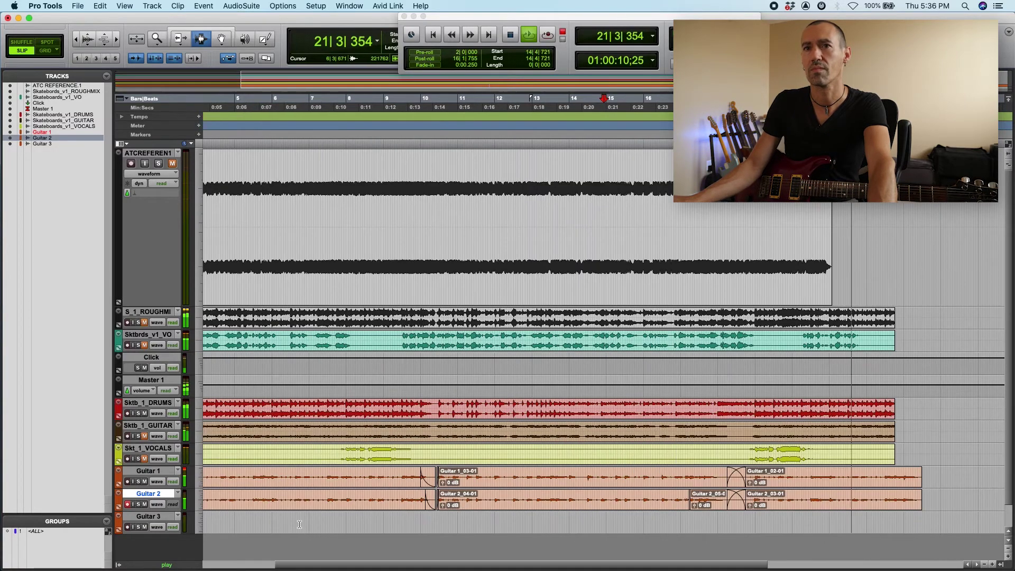
key(super+bracketleft)
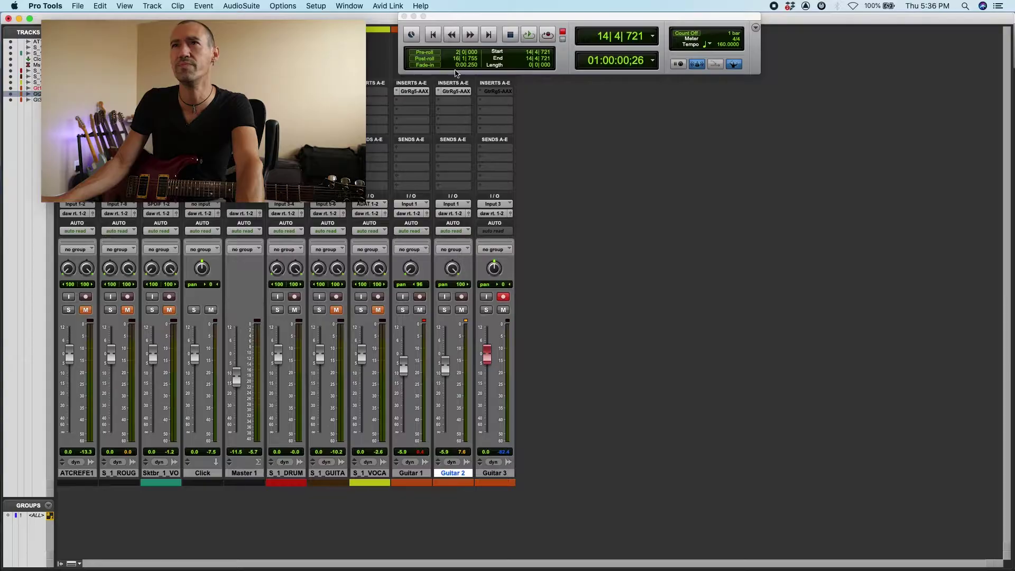
Open Guitar 3's Guitar Rig and delete the Citrus amp and Matched Cabinet modules.
click(404, 17)
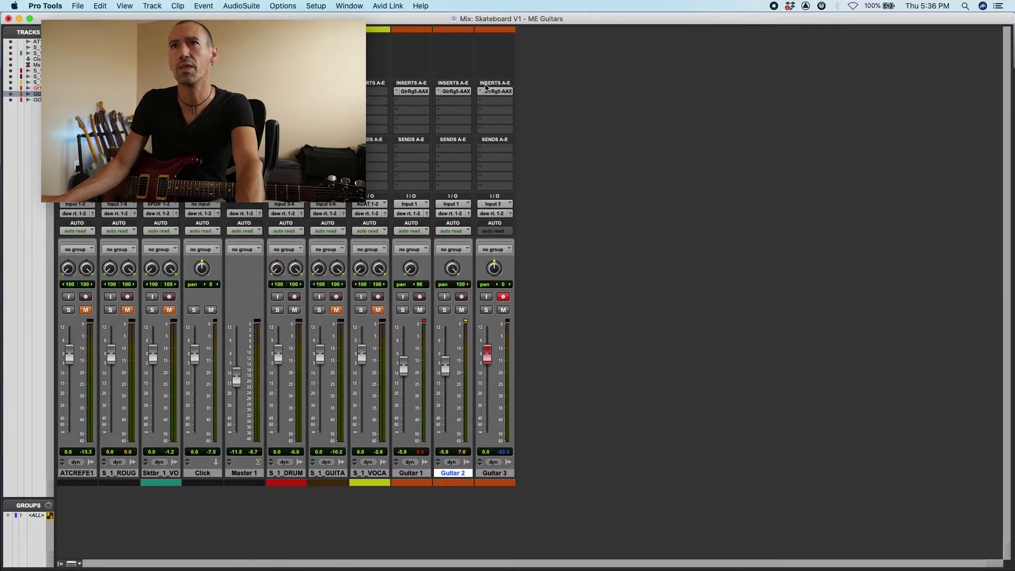
click(496, 92)
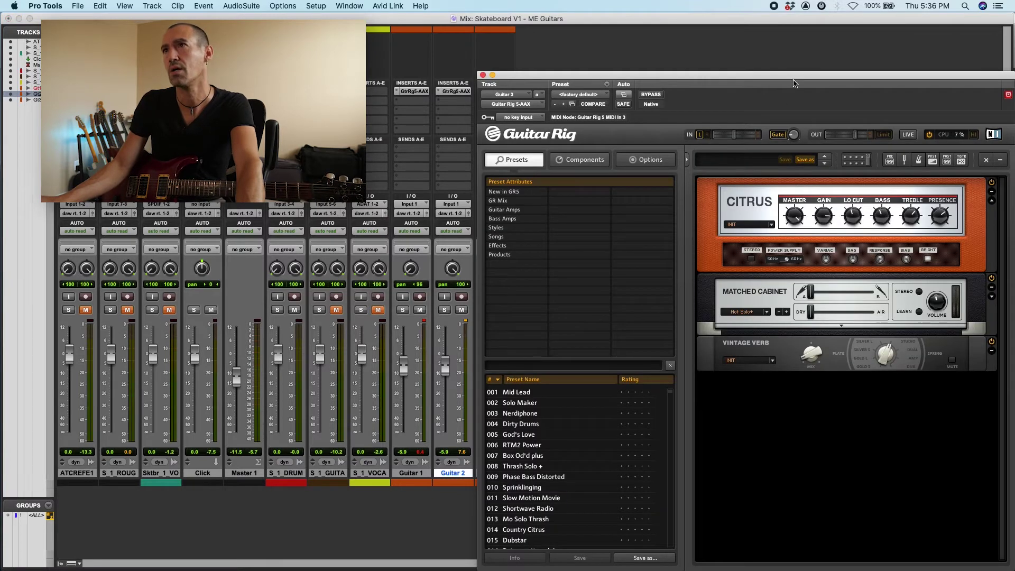
drag(795, 83, 724, 84)
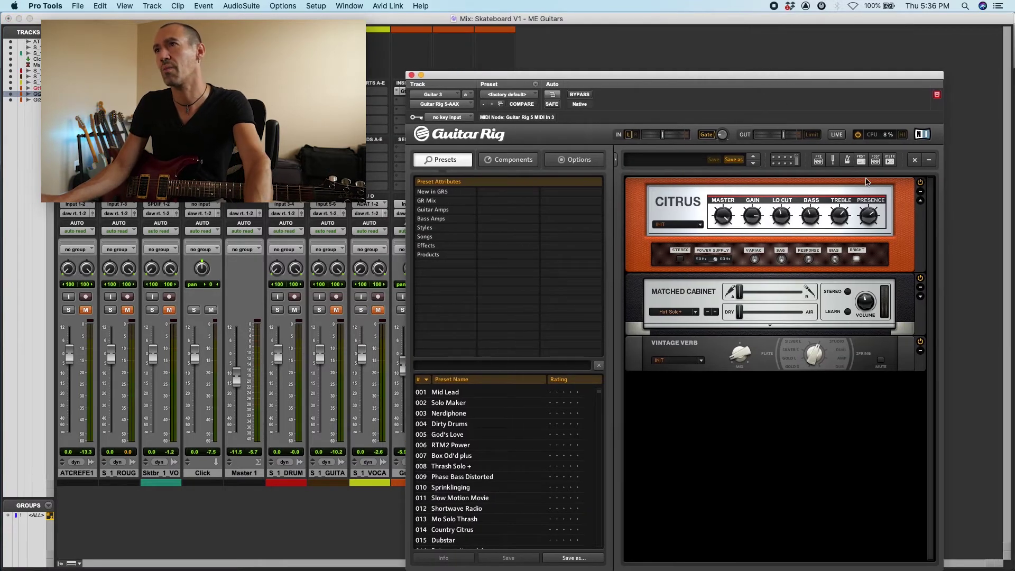
key(Delete)
click(910, 206)
key(Delete)
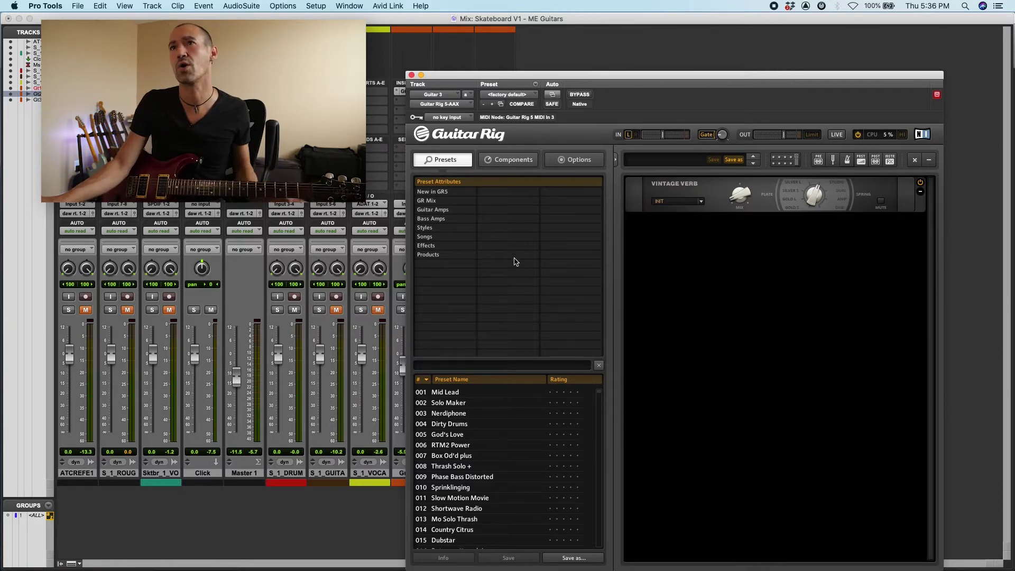
Drag the High White amp from the Components browser into the rack.
click(527, 160)
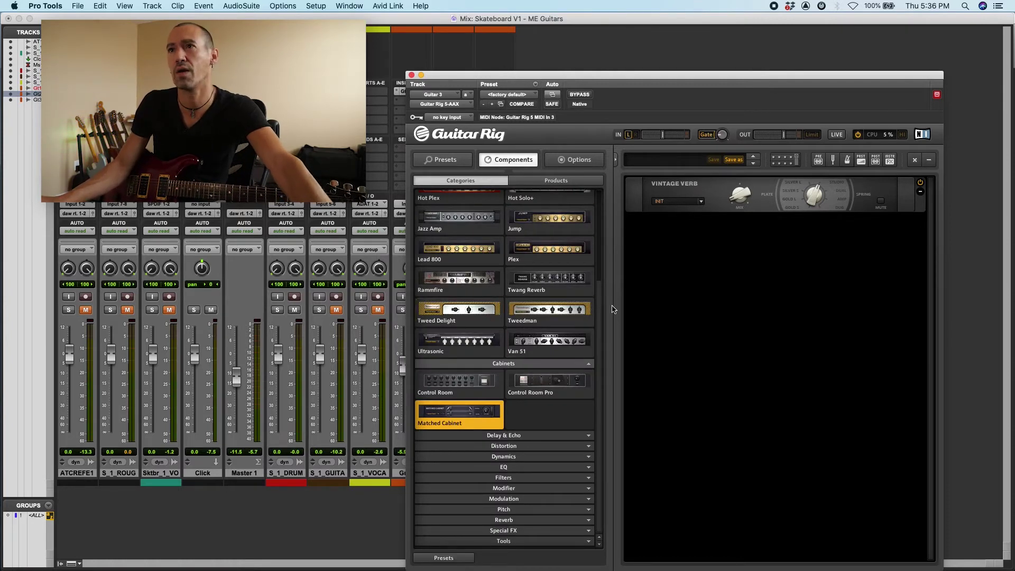
scroll(601, 301, up, 3)
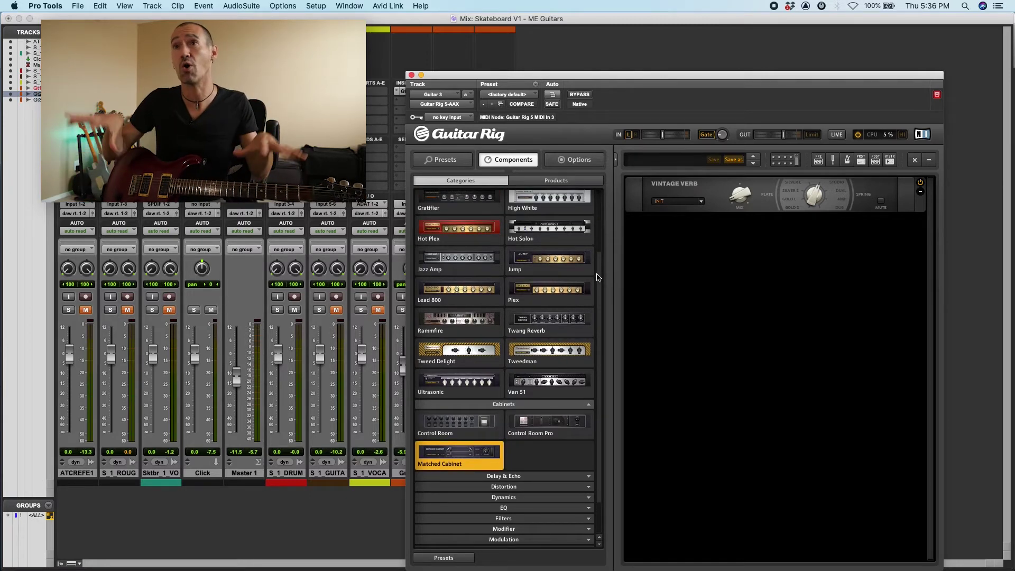
scroll(598, 278, up, 2)
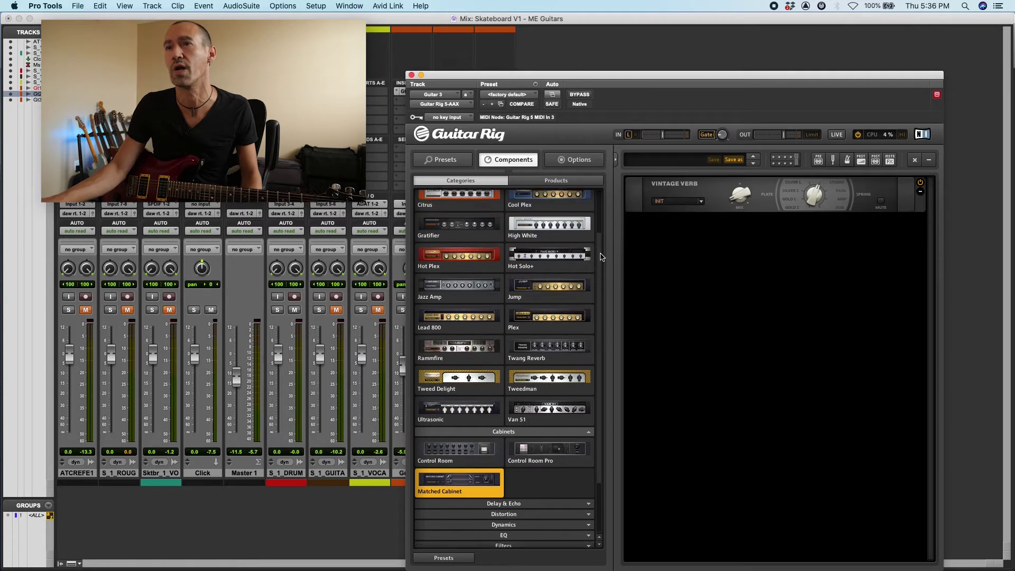
drag(549, 227, 720, 276)
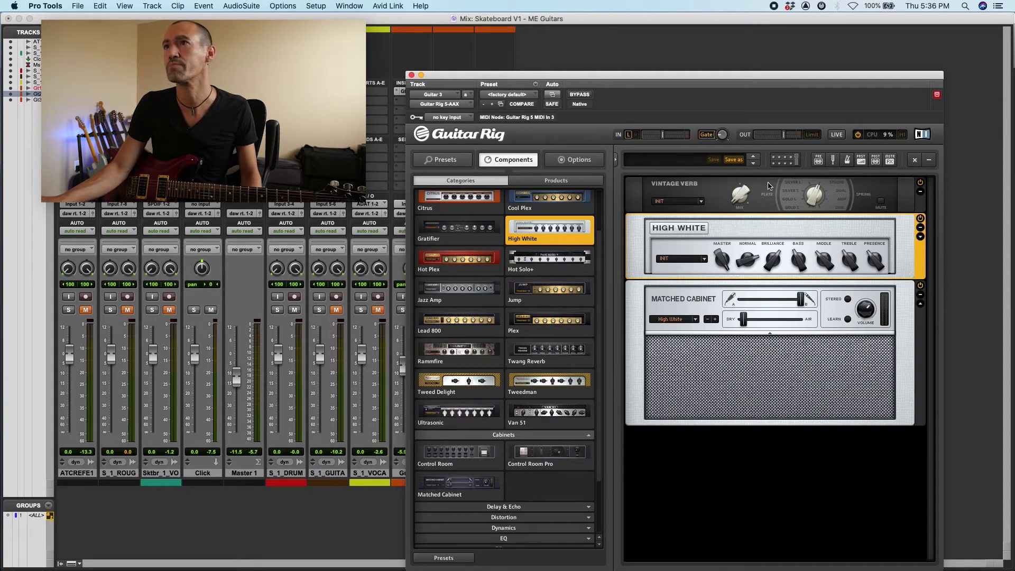
Move Vintage Verb below the Matched Cabinet and keep Guitar 3's input on Input 3.
drag(768, 185, 802, 453)
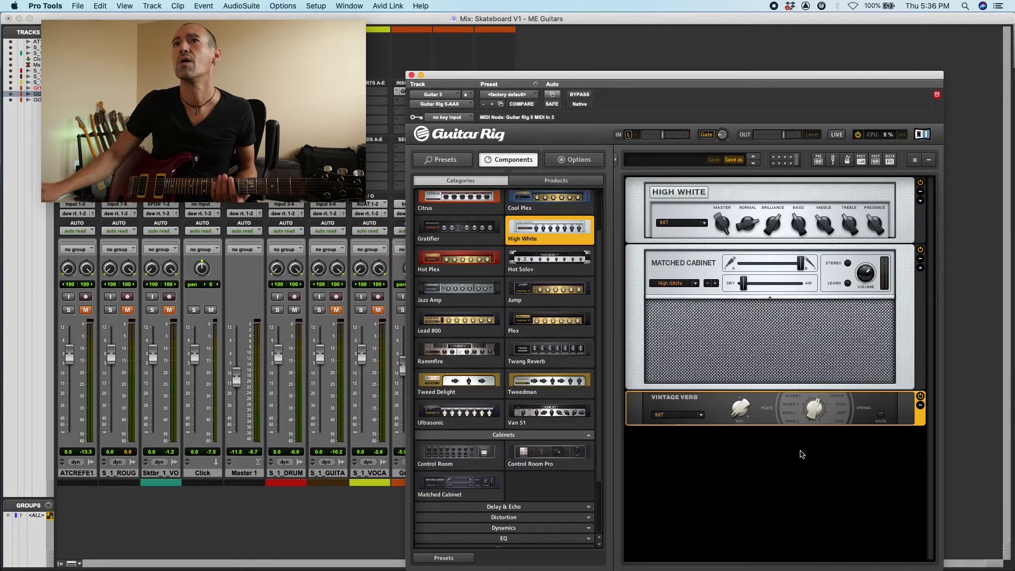
drag(415, 127, 508, 131)
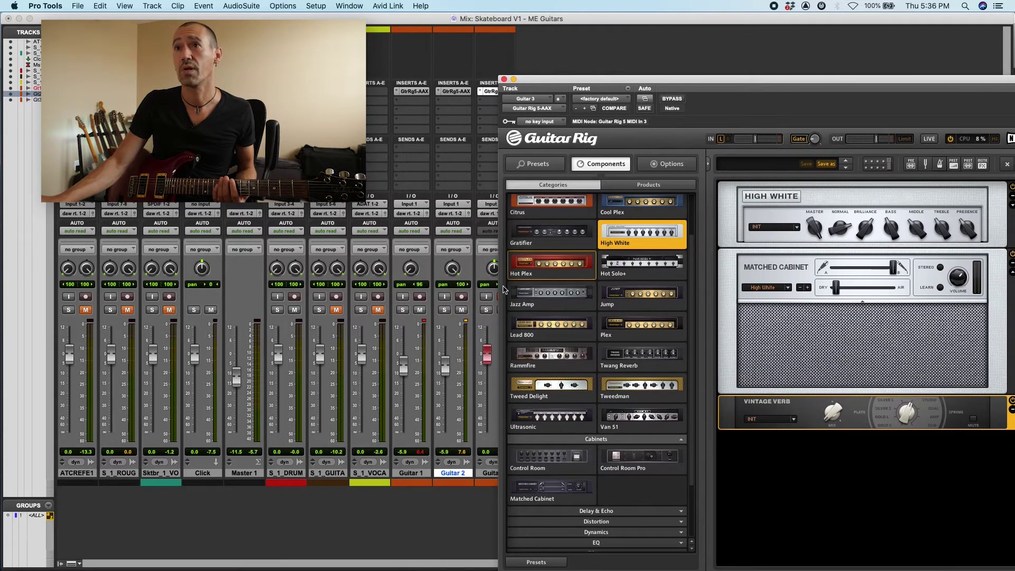
drag(597, 86, 642, 90)
click(503, 206)
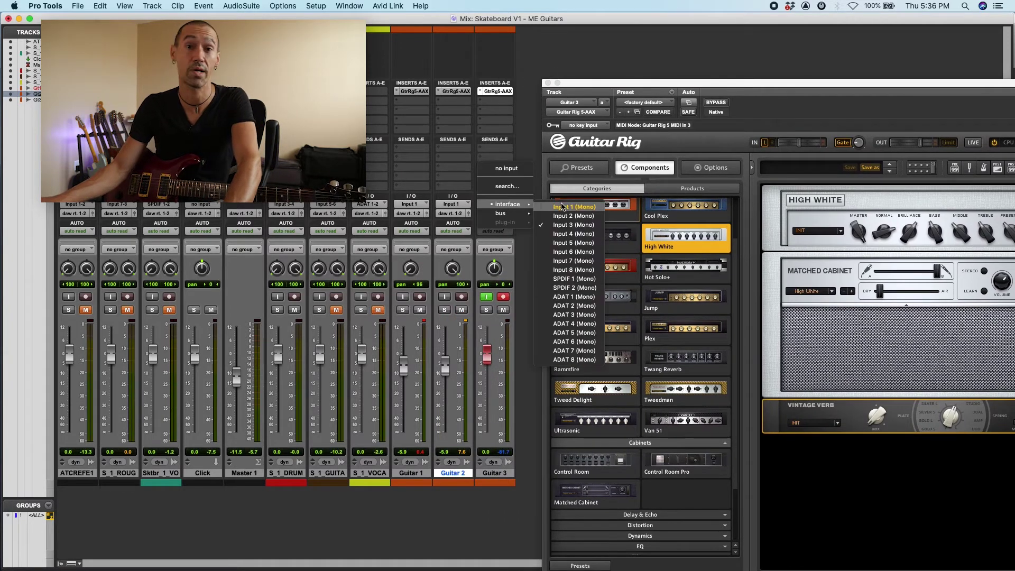
click(630, 93)
Turn the High White amp's Normal control down.
drag(640, 83, 403, 57)
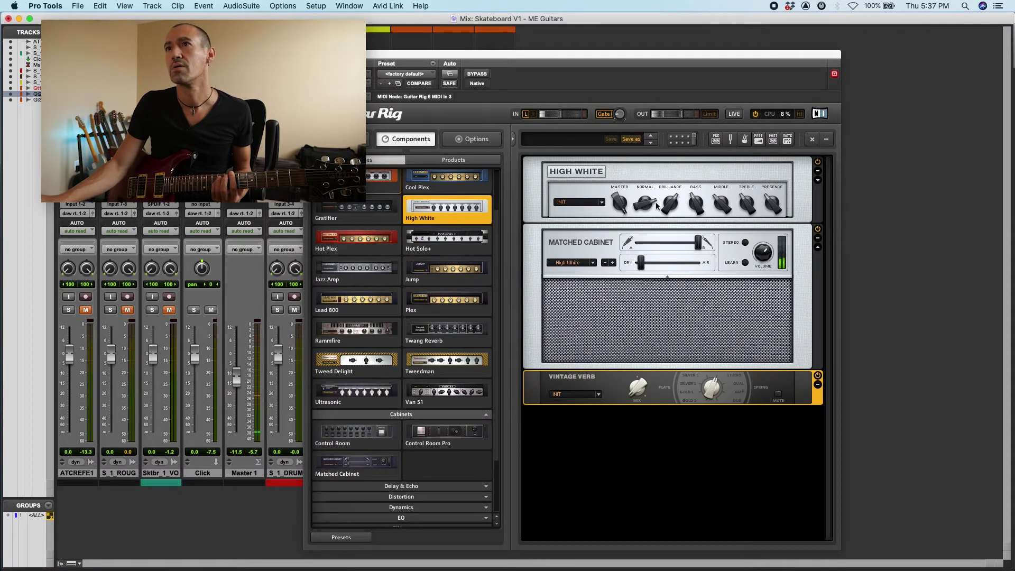
drag(647, 203, 644, 184)
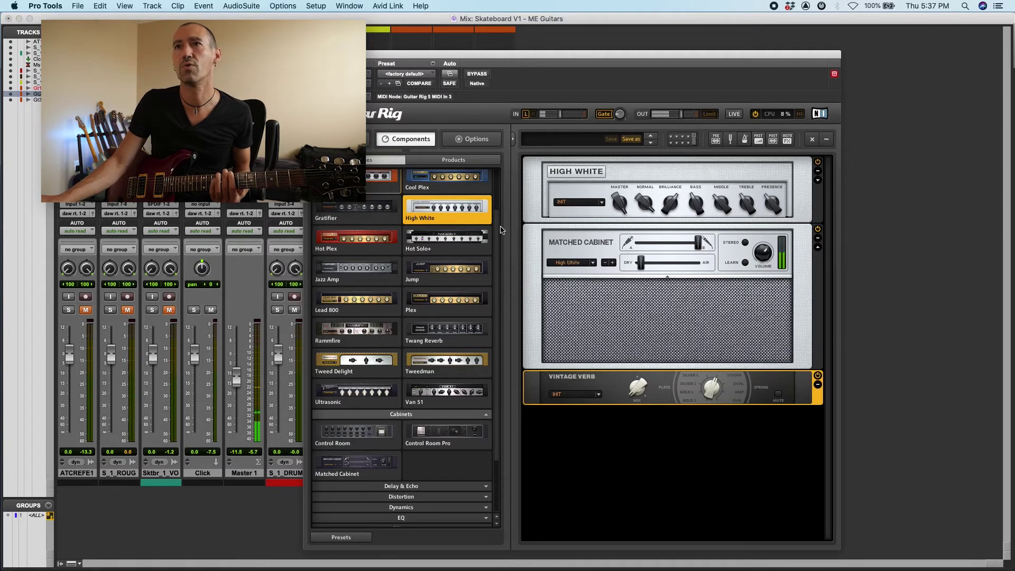
scroll(496, 248, up, 3)
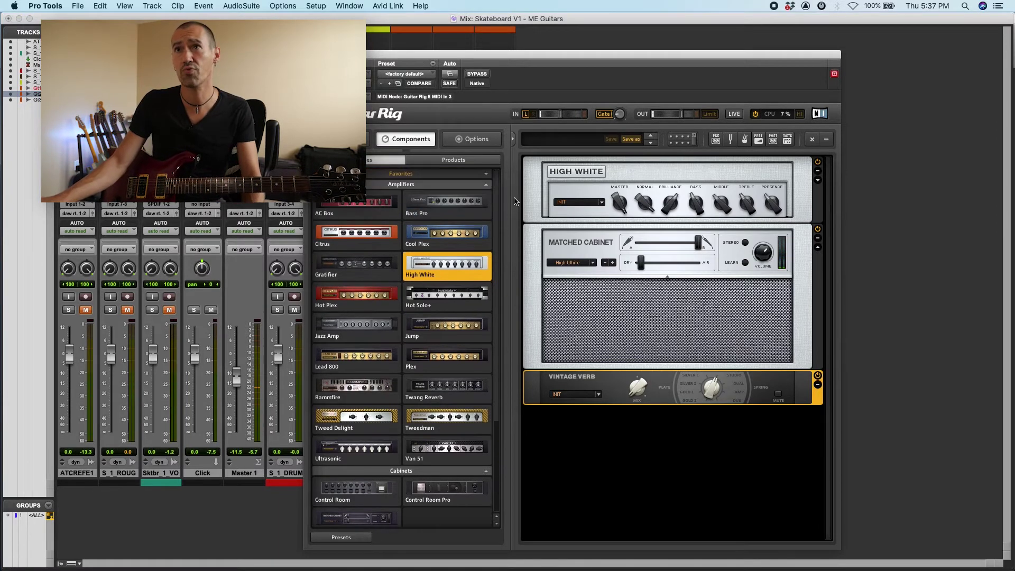
Drag Treble Booster from the Distortion components to the top of the rack, then collapse the categories.
click(484, 185)
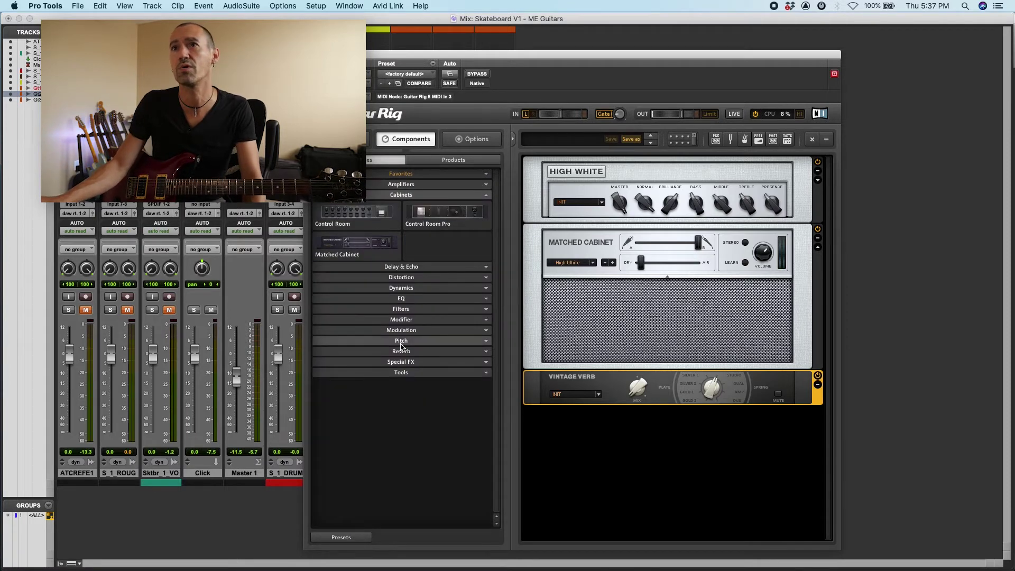
click(416, 277)
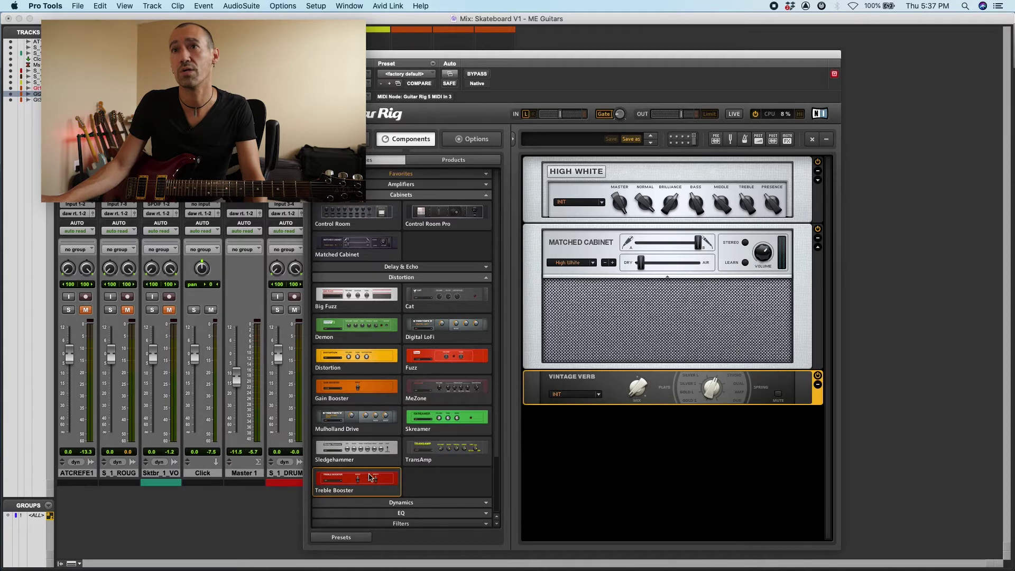
drag(369, 477, 622, 164)
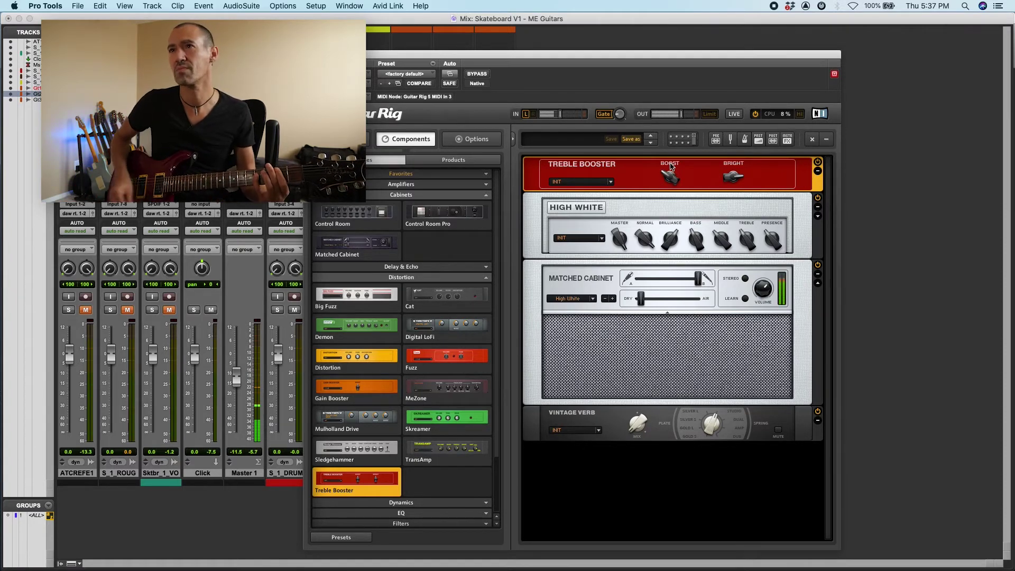
click(640, 313)
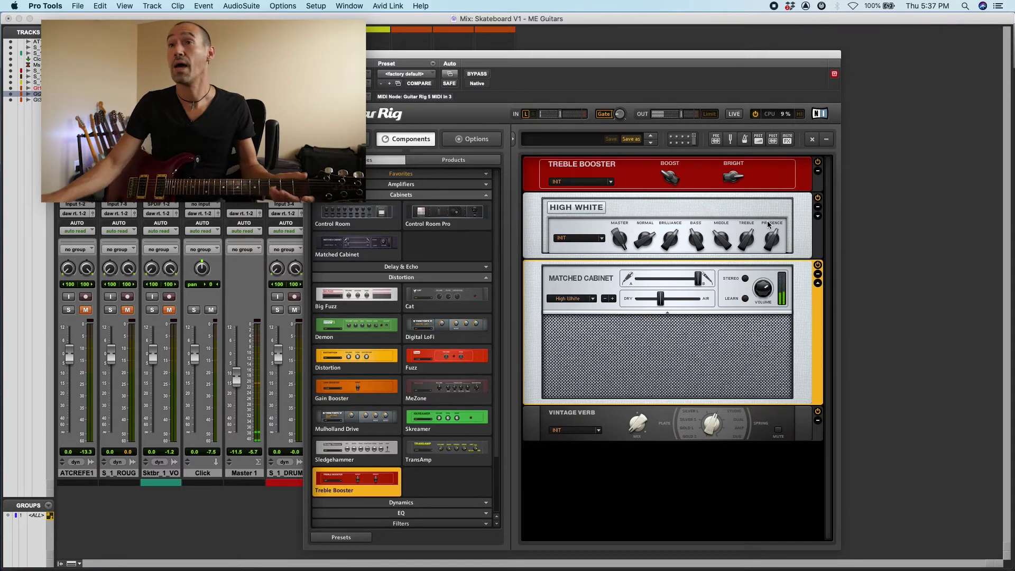
click(451, 195)
click(447, 215)
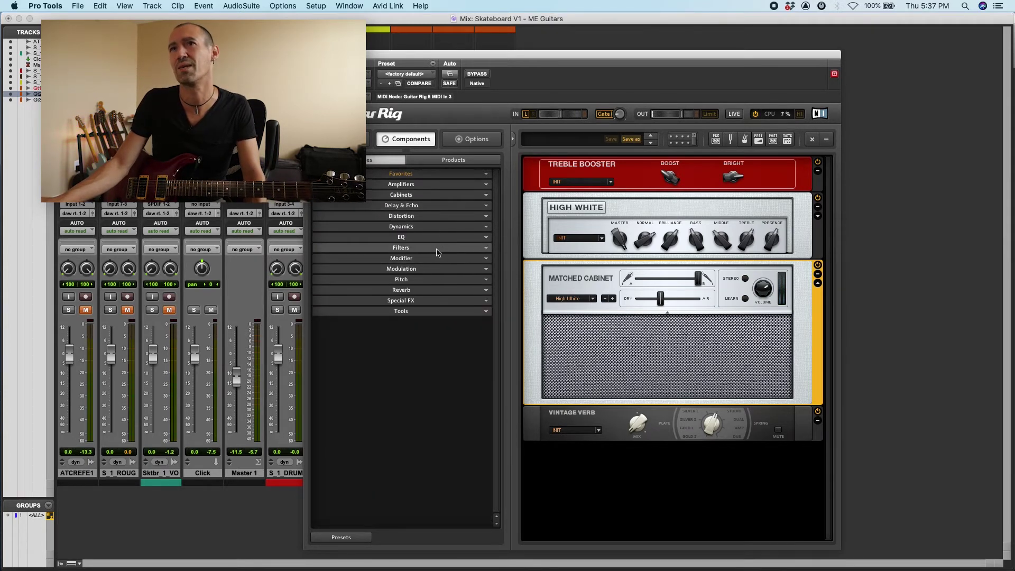
Drag Stomp Compressor from the Dynamics components into the rack above the Treble Booster.
click(435, 227)
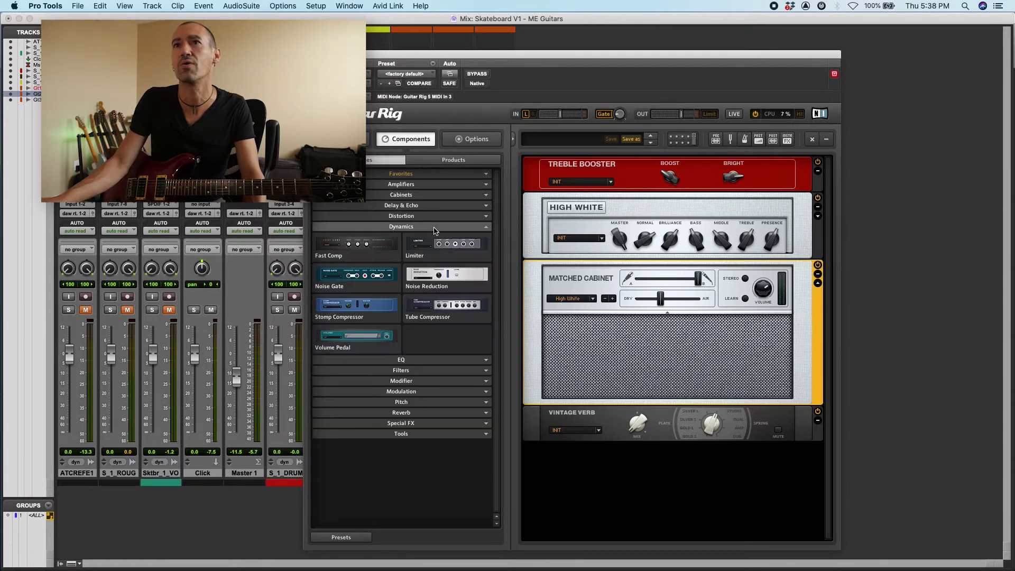
drag(373, 298, 557, 171)
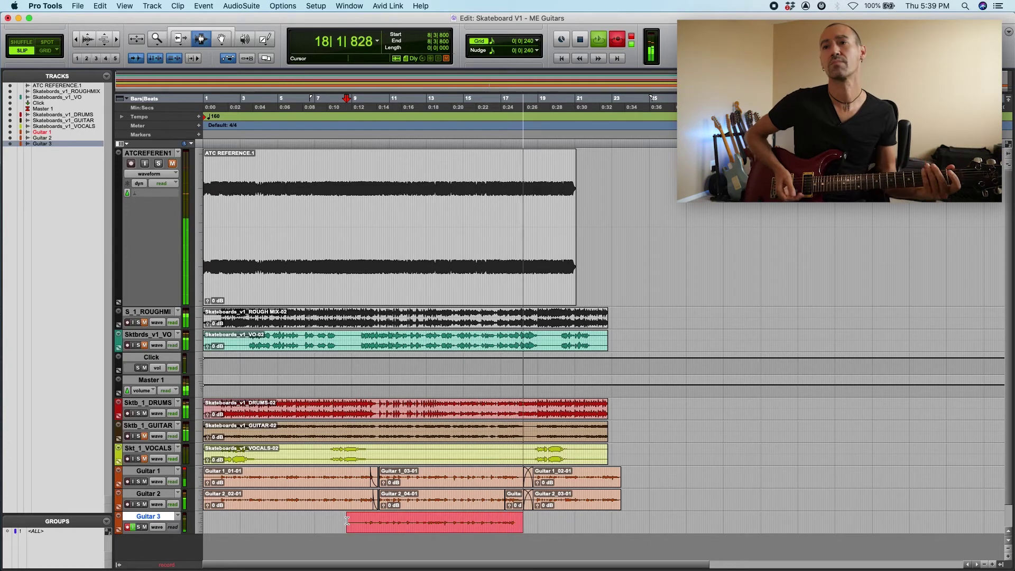
Stop recording the Guitar 3_01 take and play it back.
key(space)
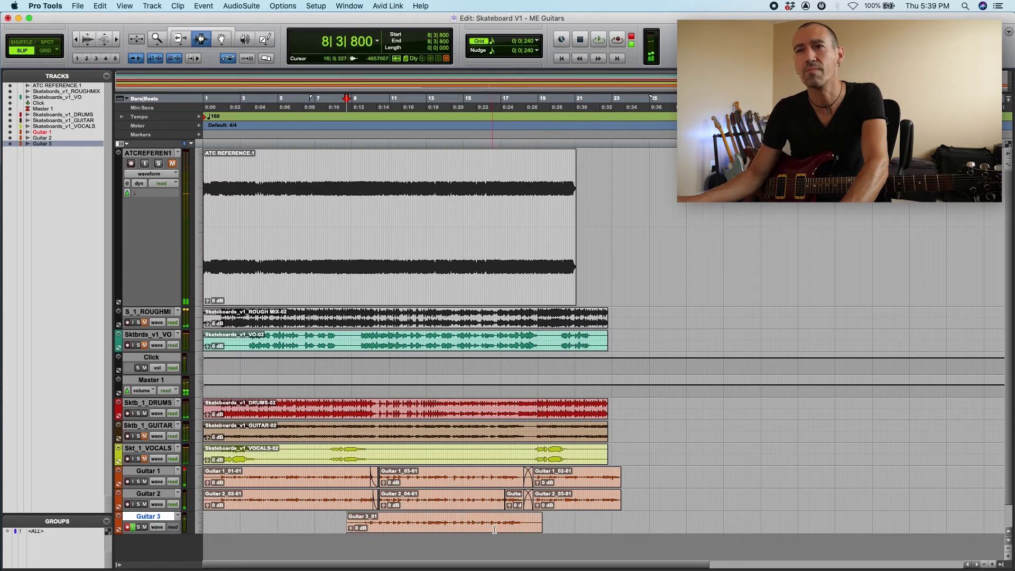
key(space)
key(super+bracketright)
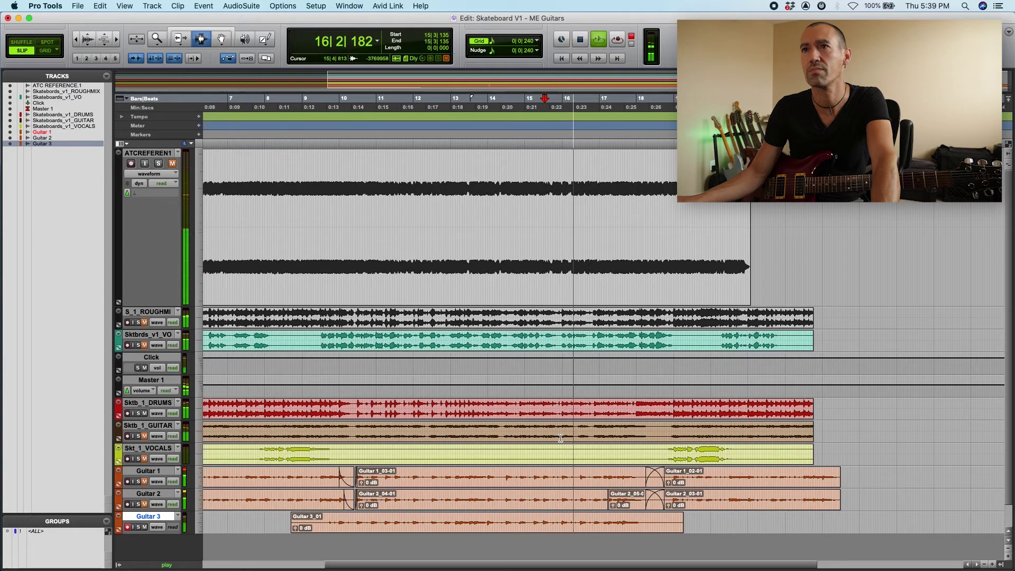
Switch to the Mix window and open Guitar 3's GtrRg5-AAX insert.
key(super+equal)
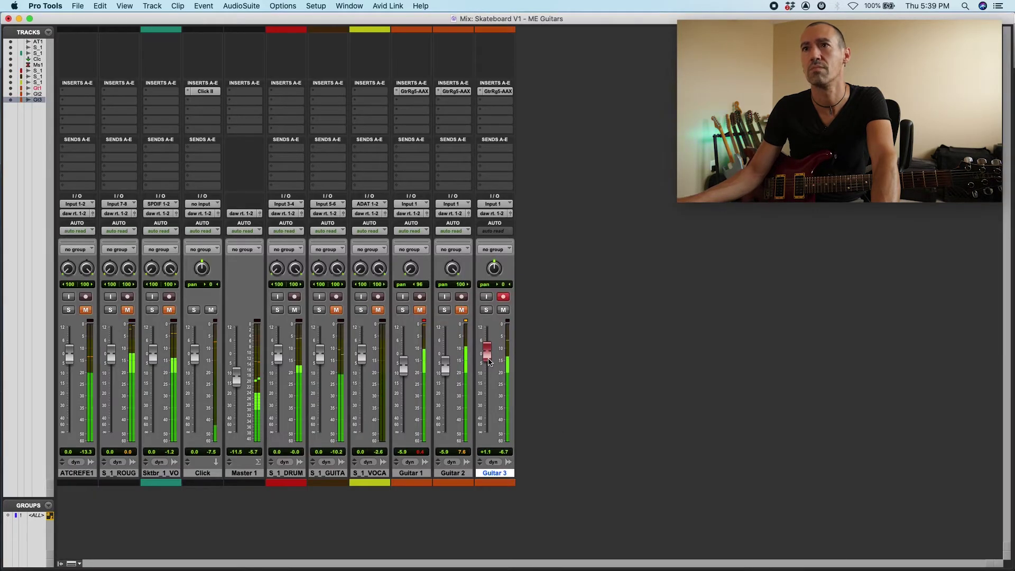
key(super+equal)
key(super+equal)
key(super+equal)
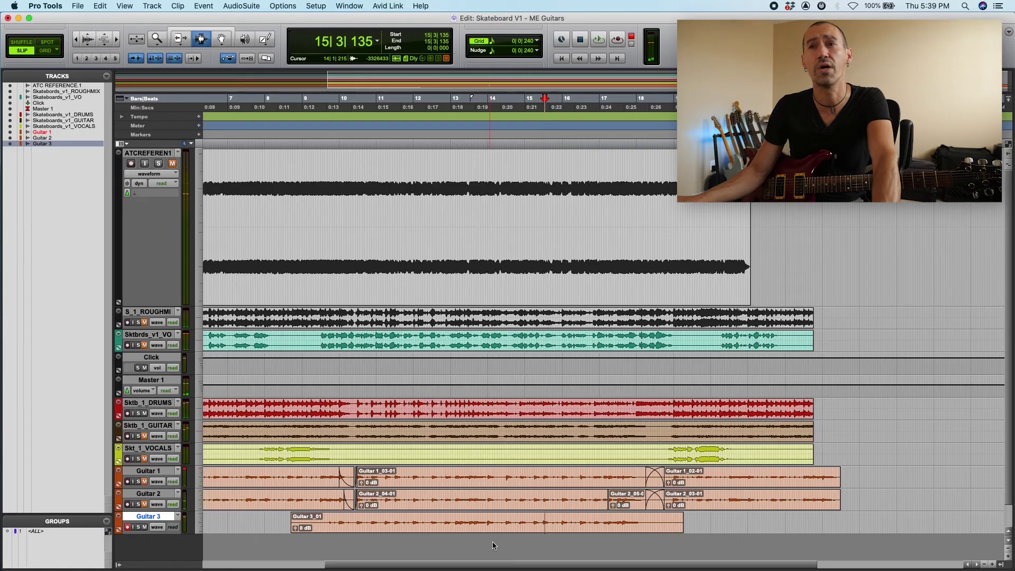
key(super+equal)
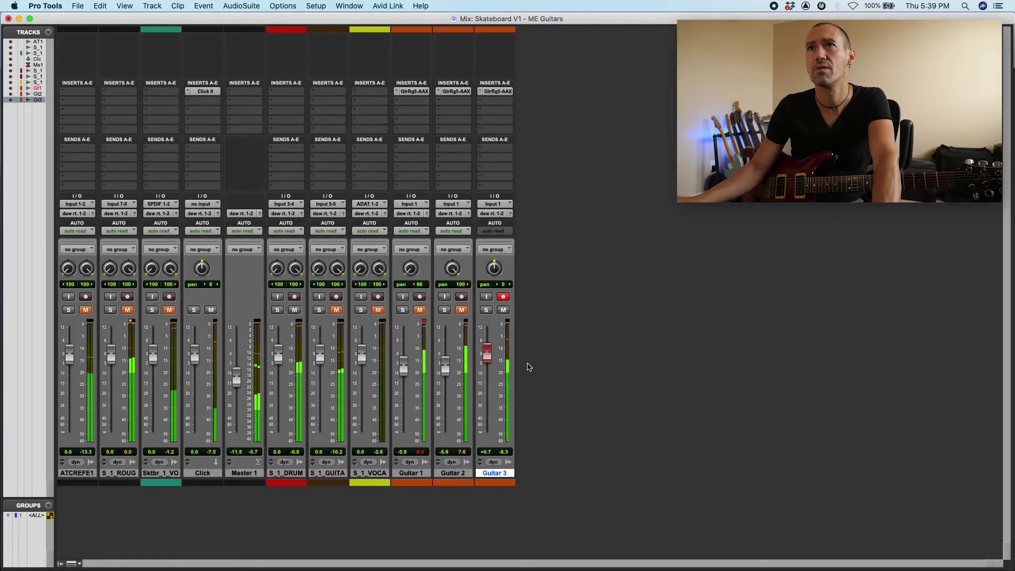
click(498, 93)
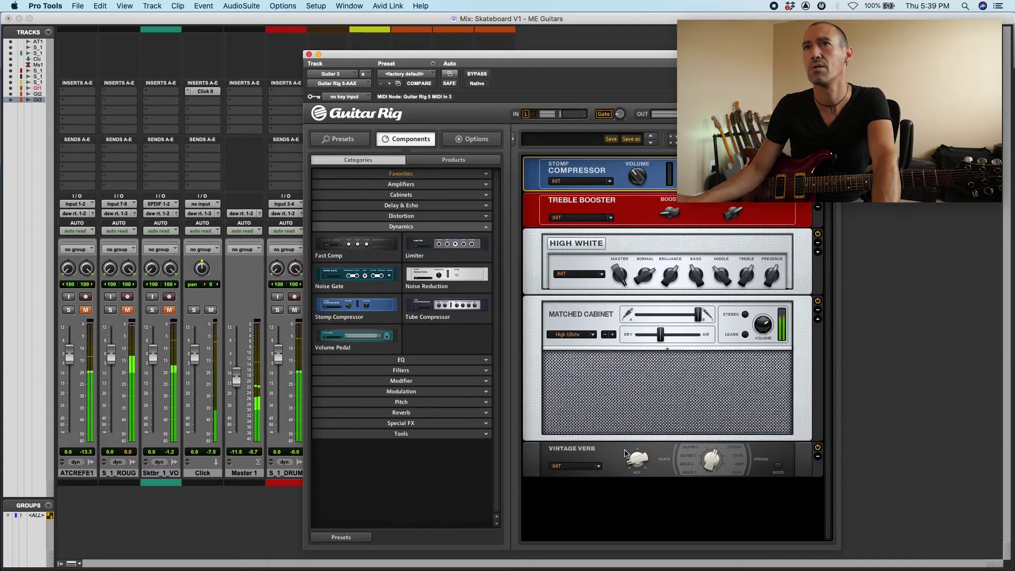
Close Guitar Rig, stop the Guitar 3_02 take, and begin extending the first clip's end.
click(309, 54)
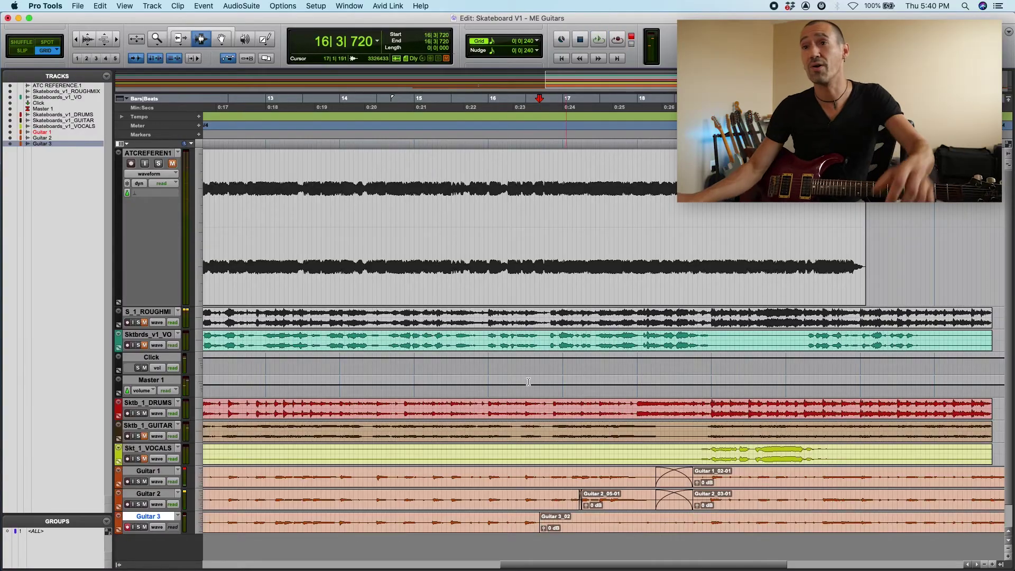
key(F6)
drag(524, 523, 626, 529)
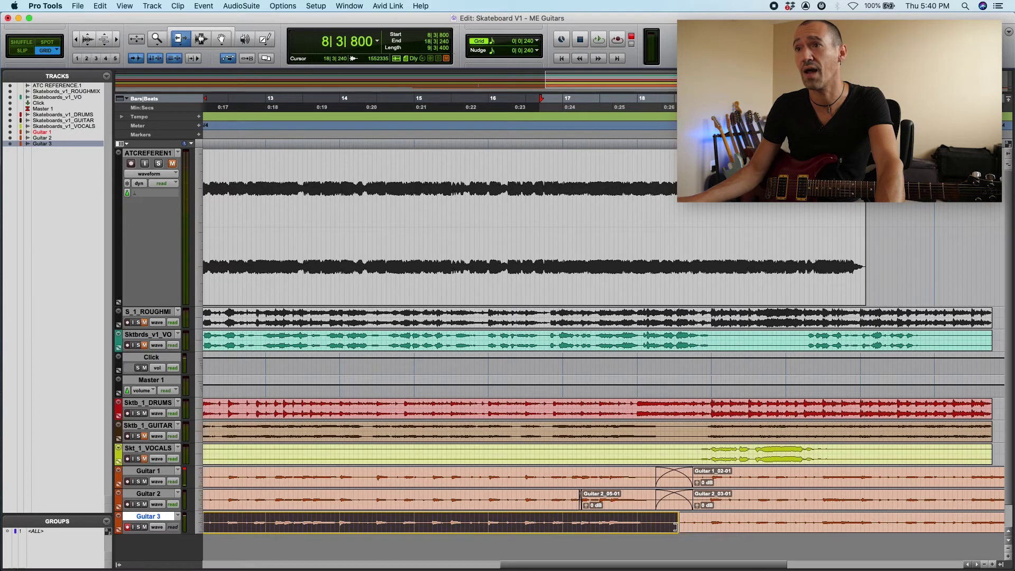
Trim Guitar 3_01-01's end and Guitar 3_02-01's start so the takes join at bar 18.
drag(688, 527, 691, 526)
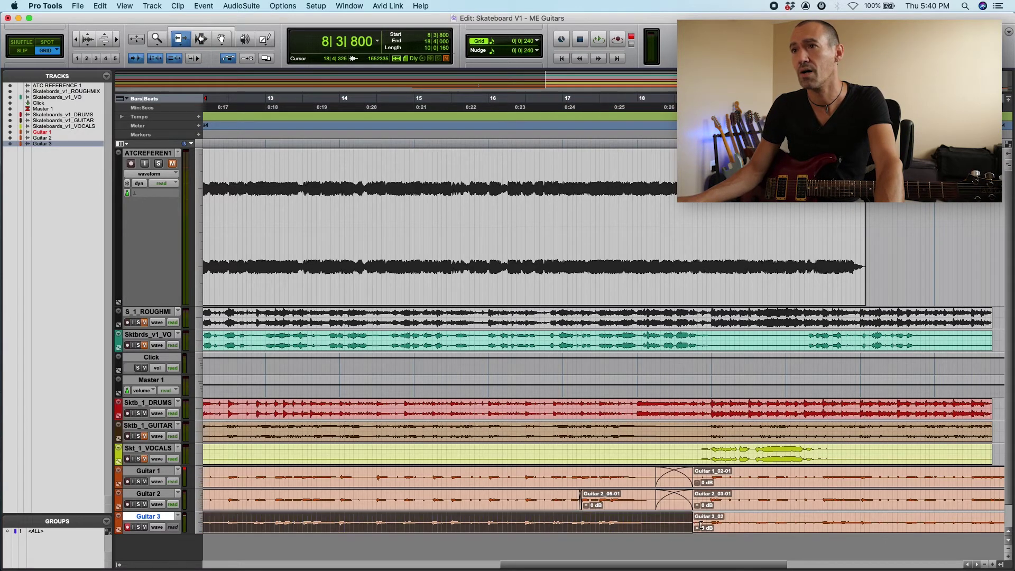
click(698, 525)
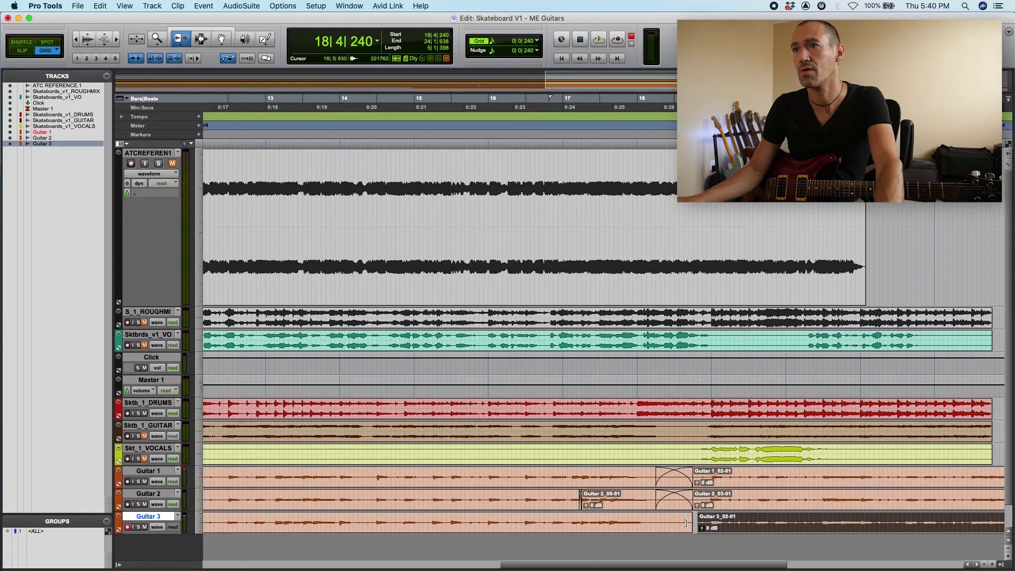
drag(684, 523, 654, 528)
key(super+bracketright)
key(super+bracketright)
key(F7)
key(super+f)
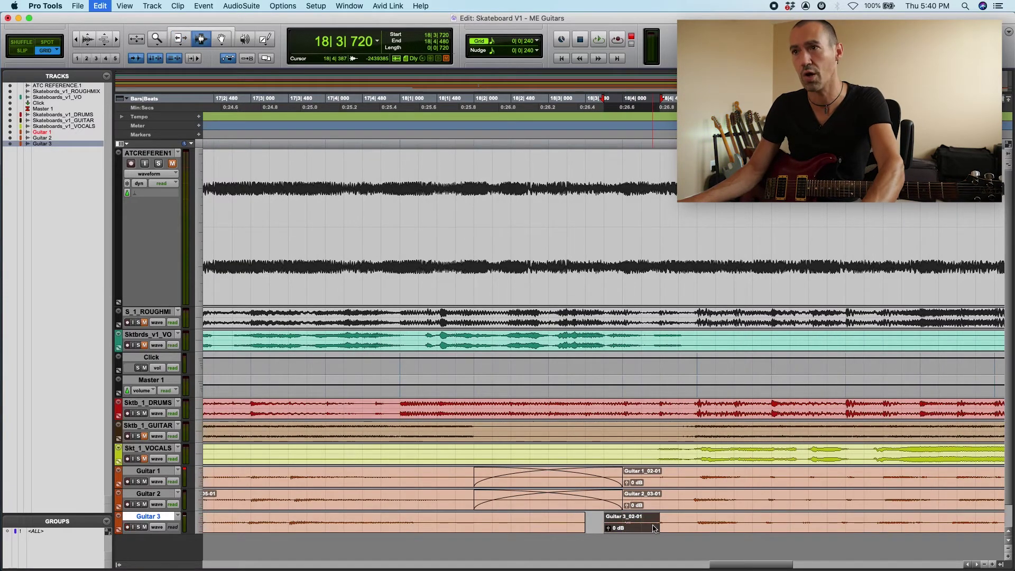
click(449, 500)
key(super+bracketleft)
key(super+bracketleft)
key(super+bracketleft)
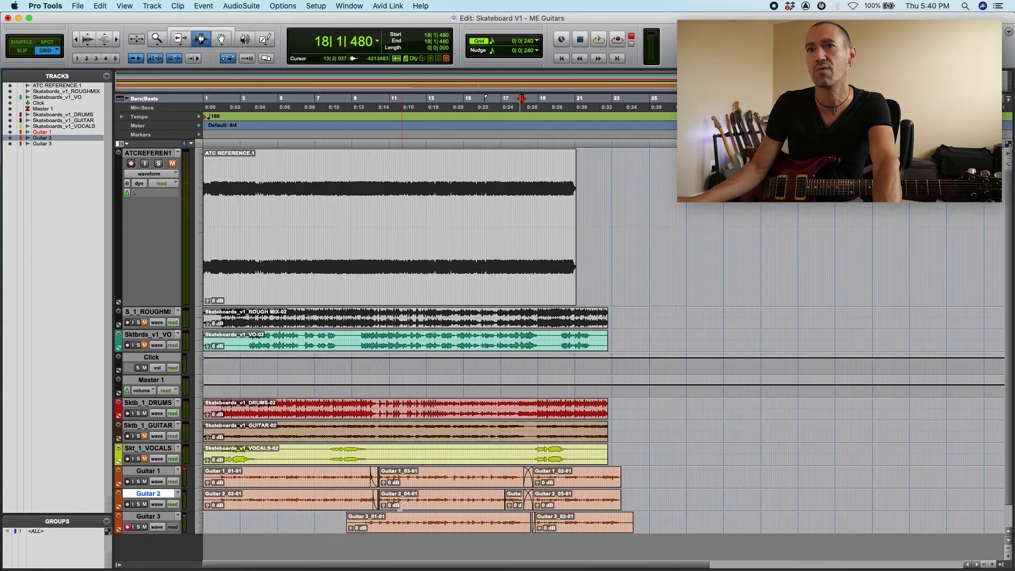
click(387, 506)
key(space)
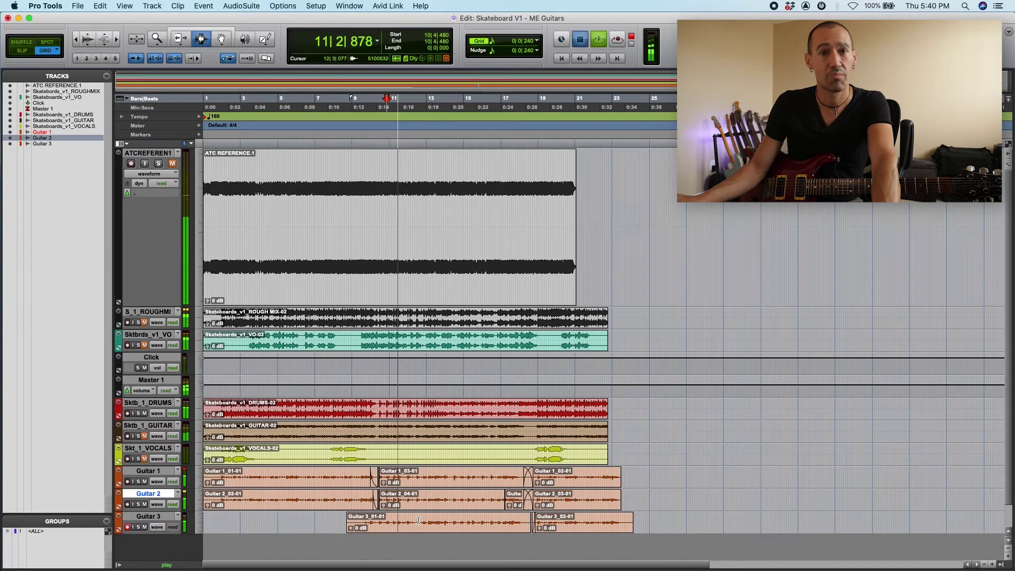
key(space)
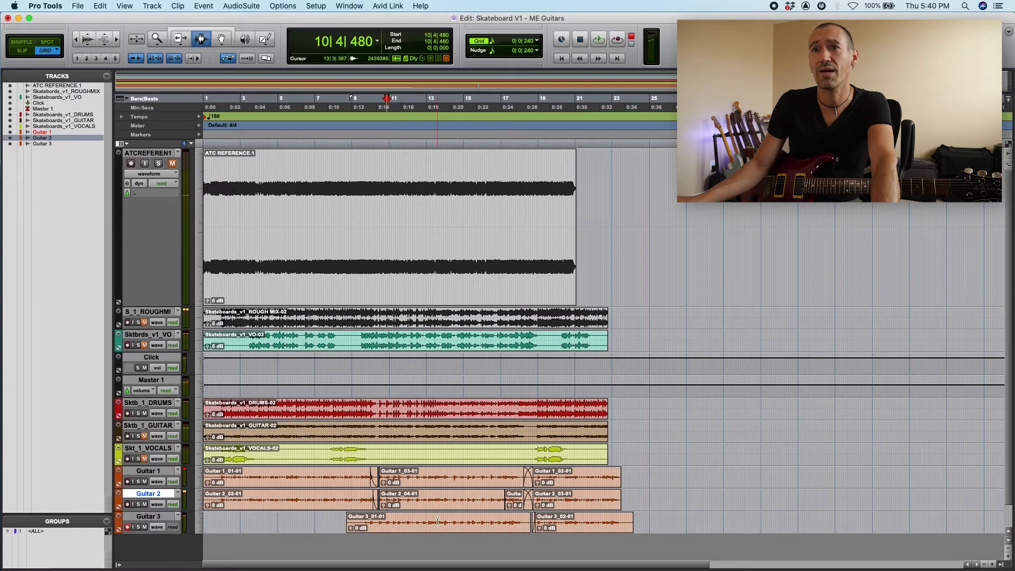
click(437, 521)
key(space)
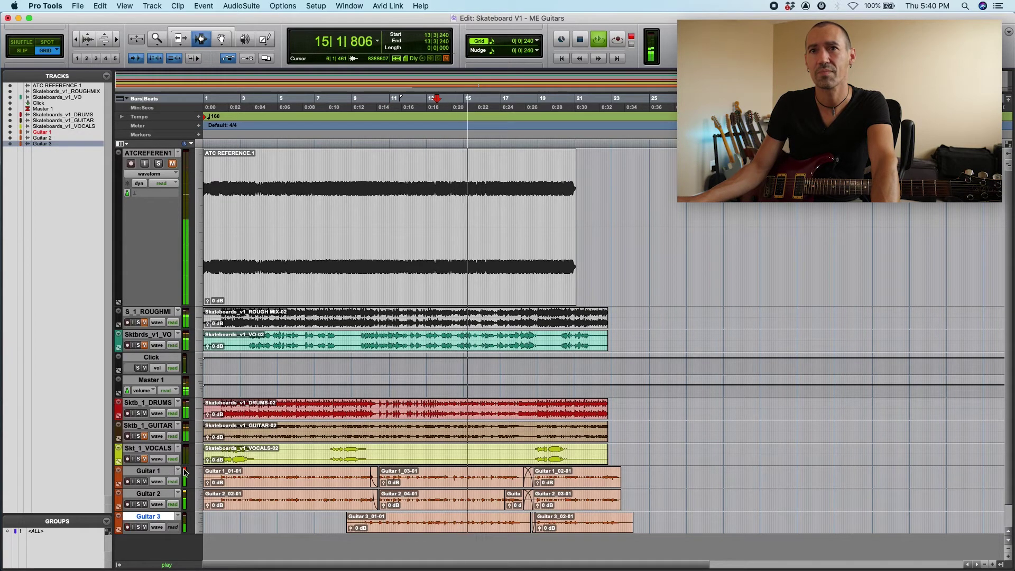
key(t)
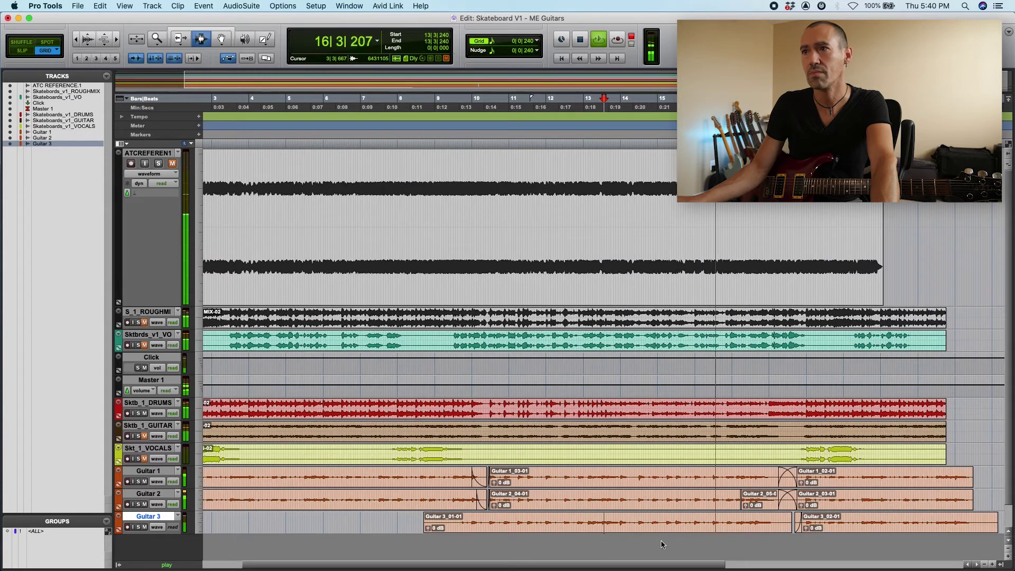
key(r)
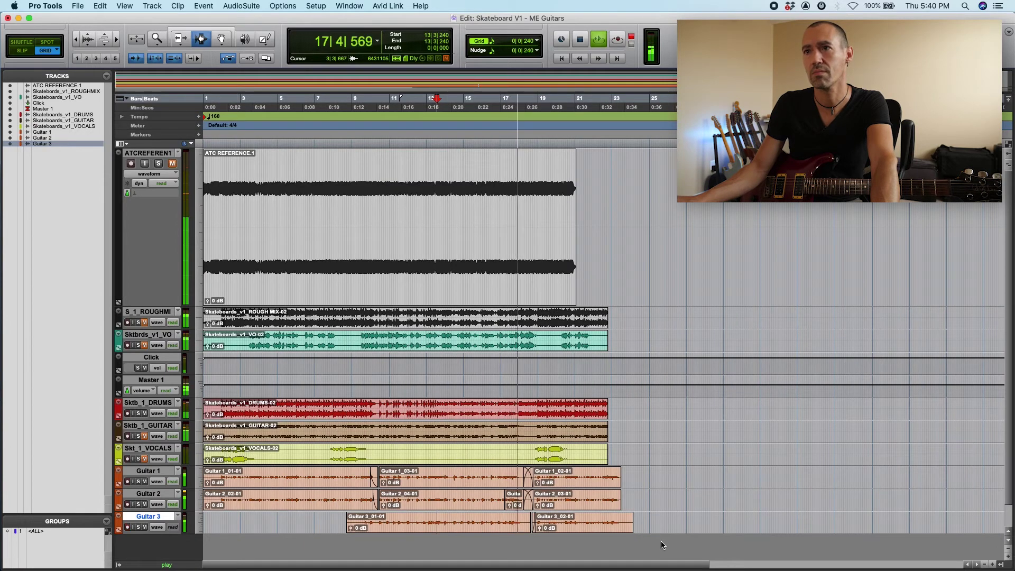
key(t)
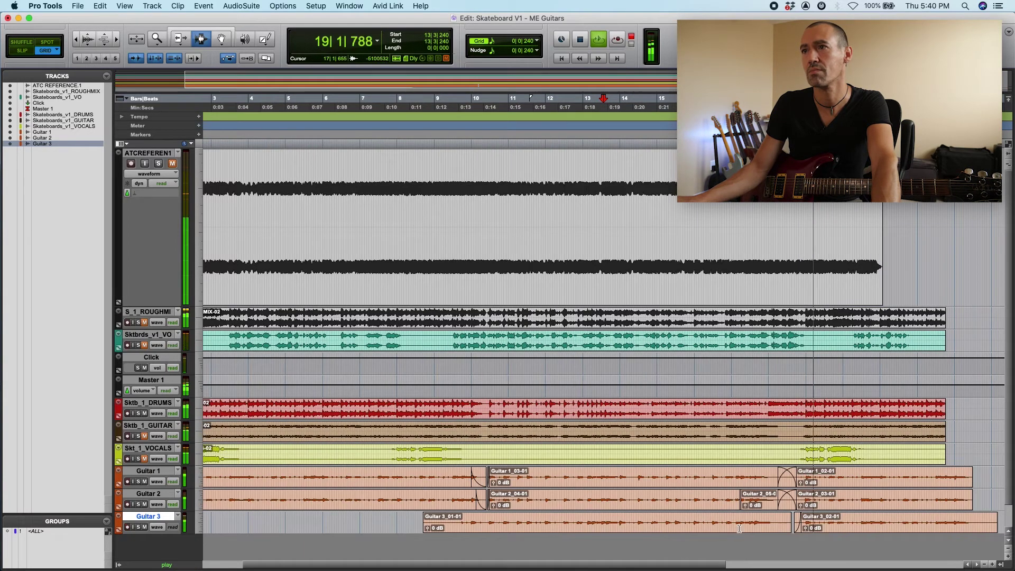
click(785, 519)
key(t)
key(t)
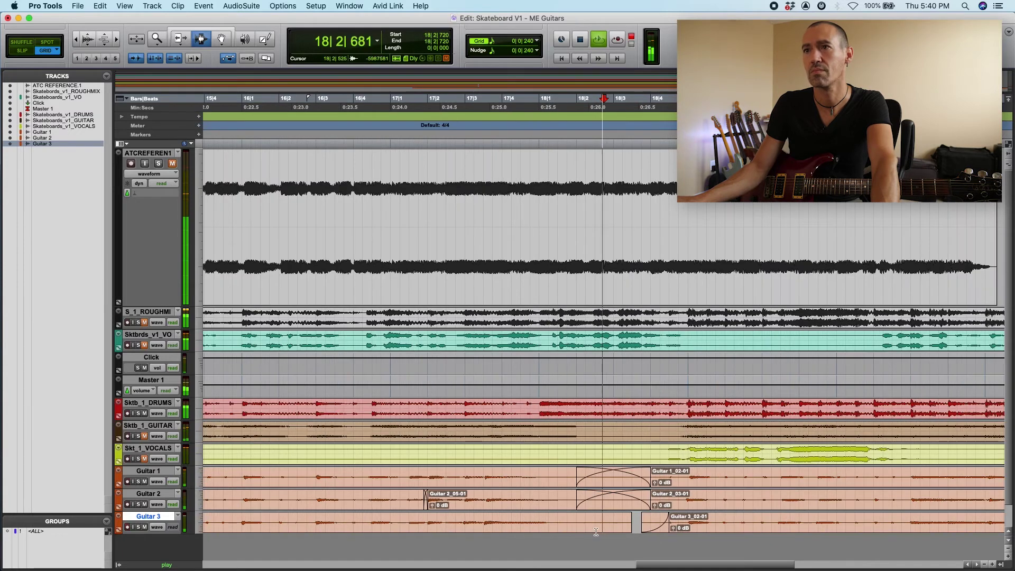
Delete Guitar 2's crossfade and create a fade over 17|4|240–18|2|240.
key(F6)
key(F8)
click(598, 502)
key(space)
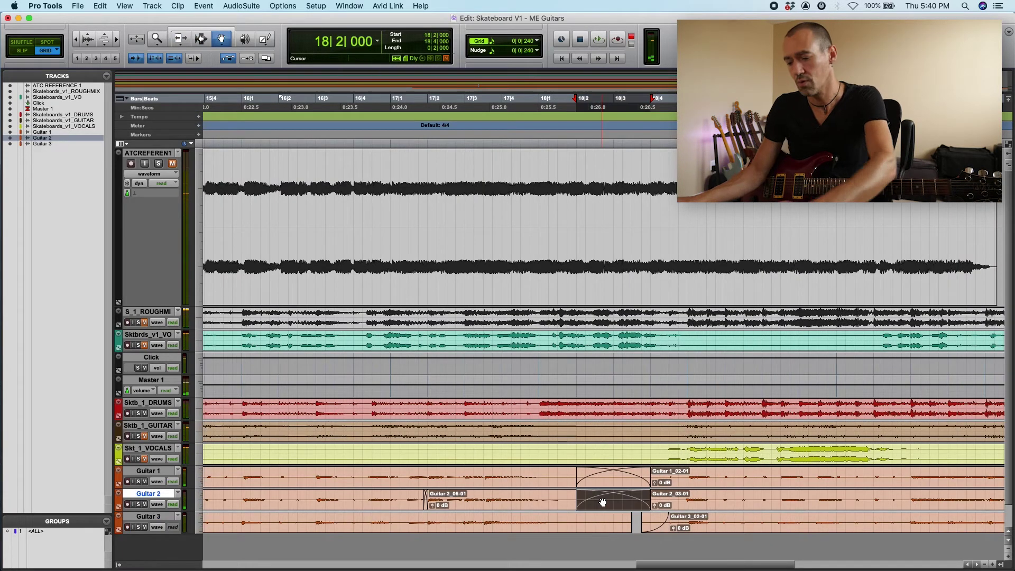
key(Delete)
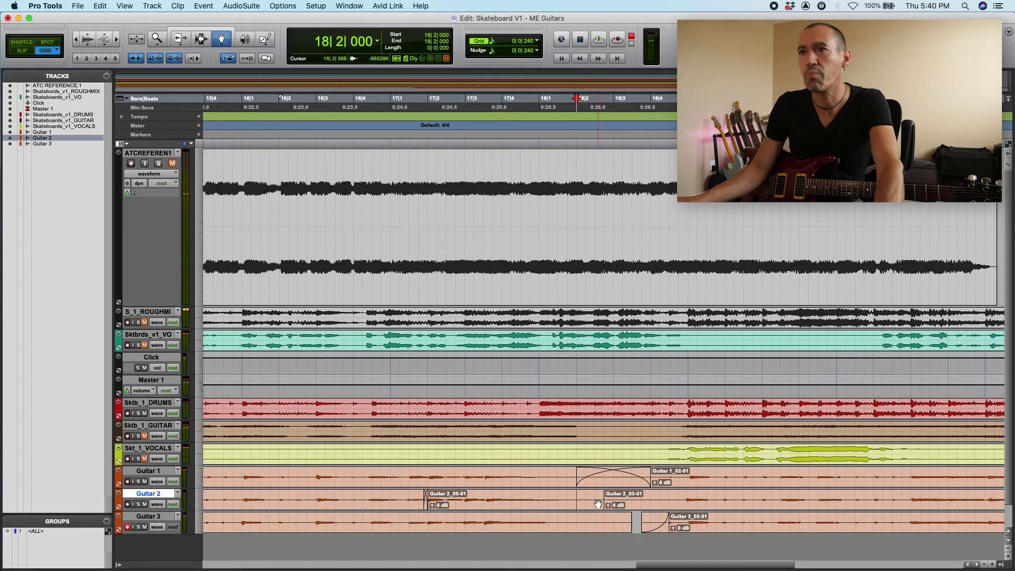
click(597, 503)
key(F7)
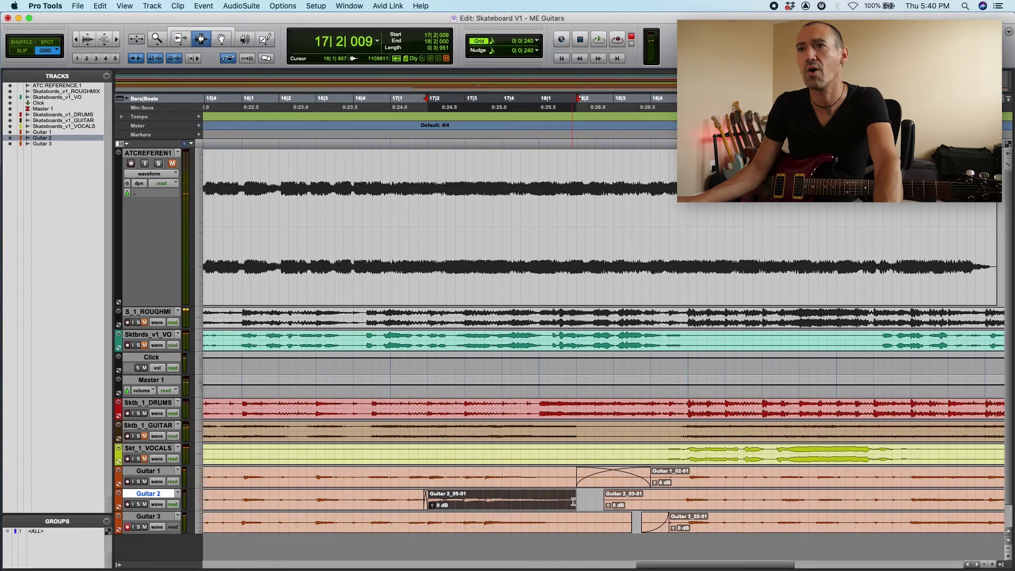
drag(585, 501, 515, 501)
key(ctrl+f)
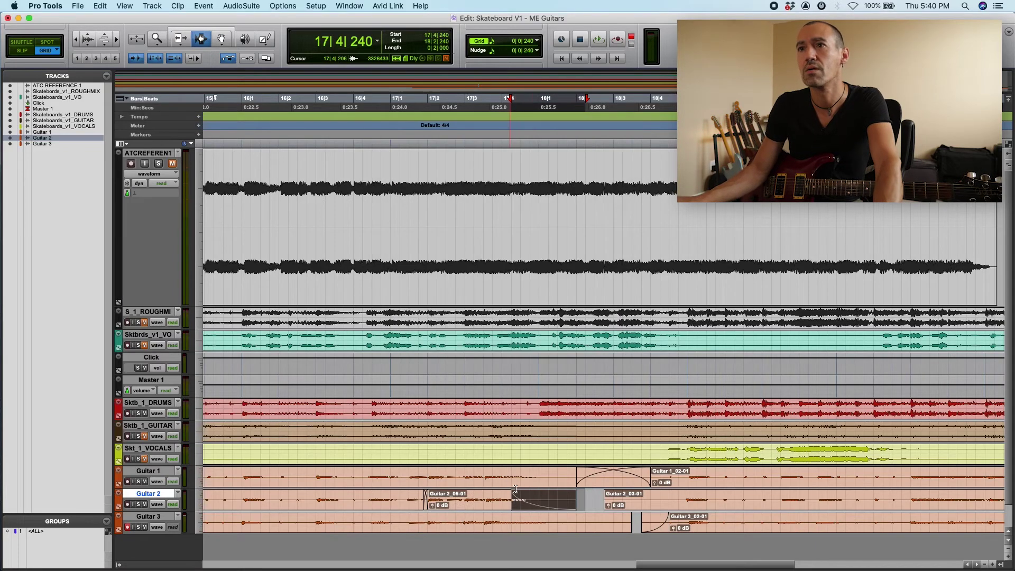
Audition the passage from bar 17 and retrim where Guitar 2's fade starts.
click(400, 487)
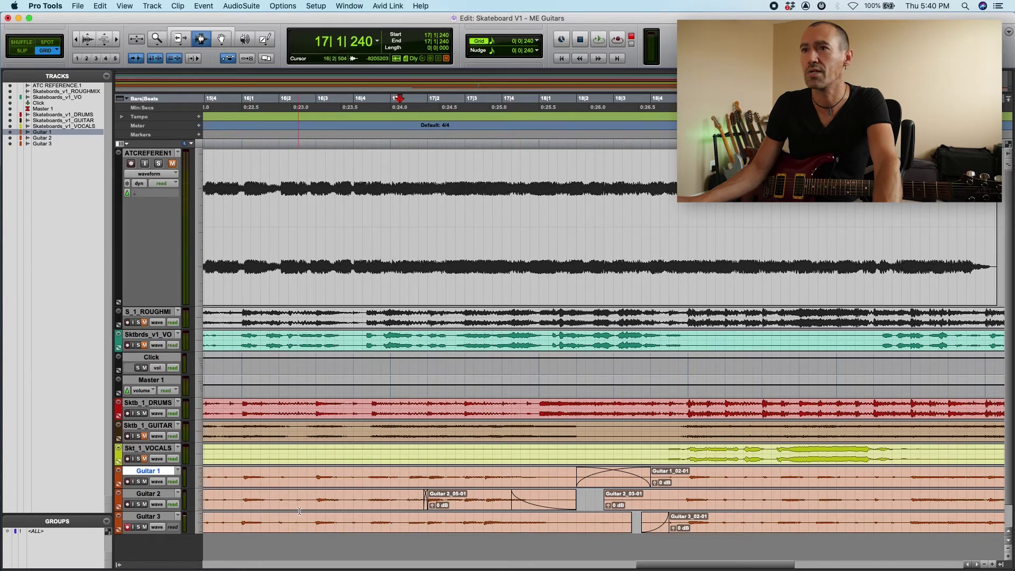
key(space)
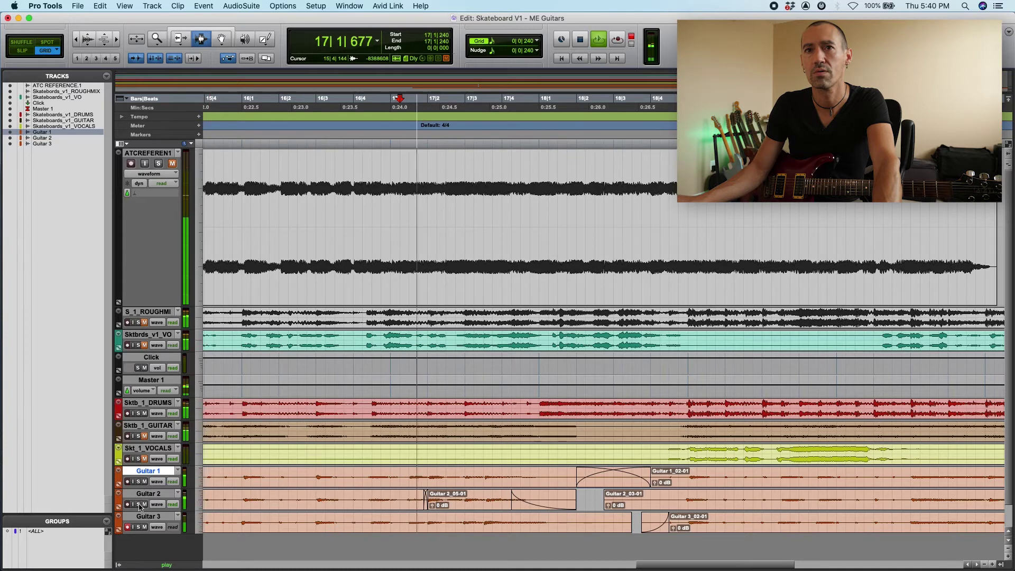
key(space)
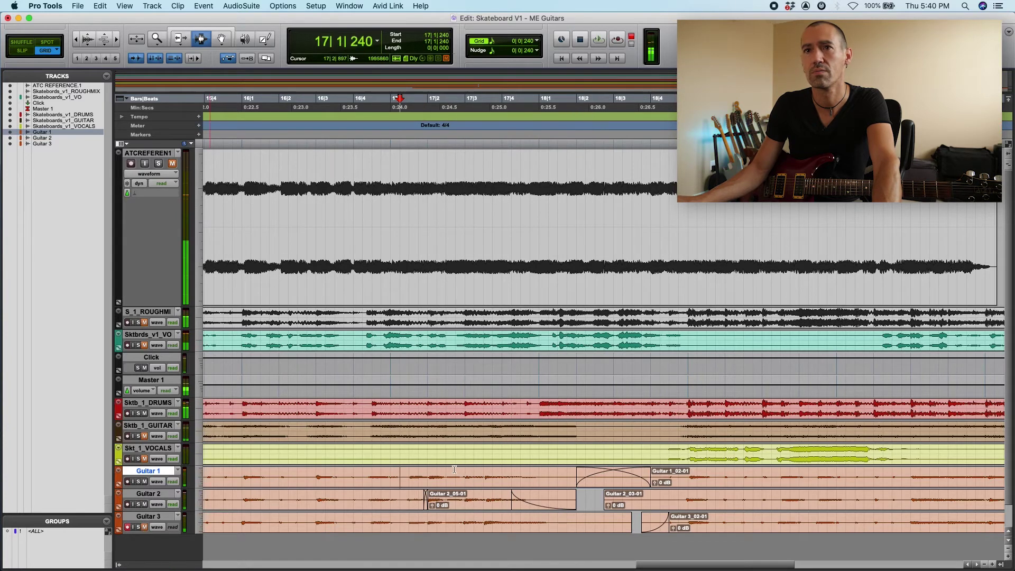
key(space)
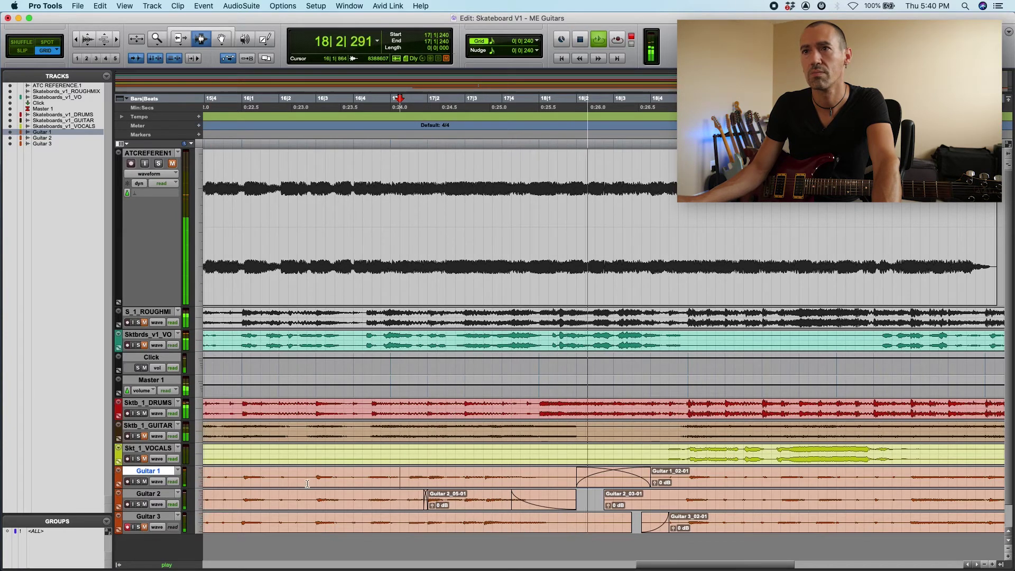
key(space)
key(F6)
click(521, 499)
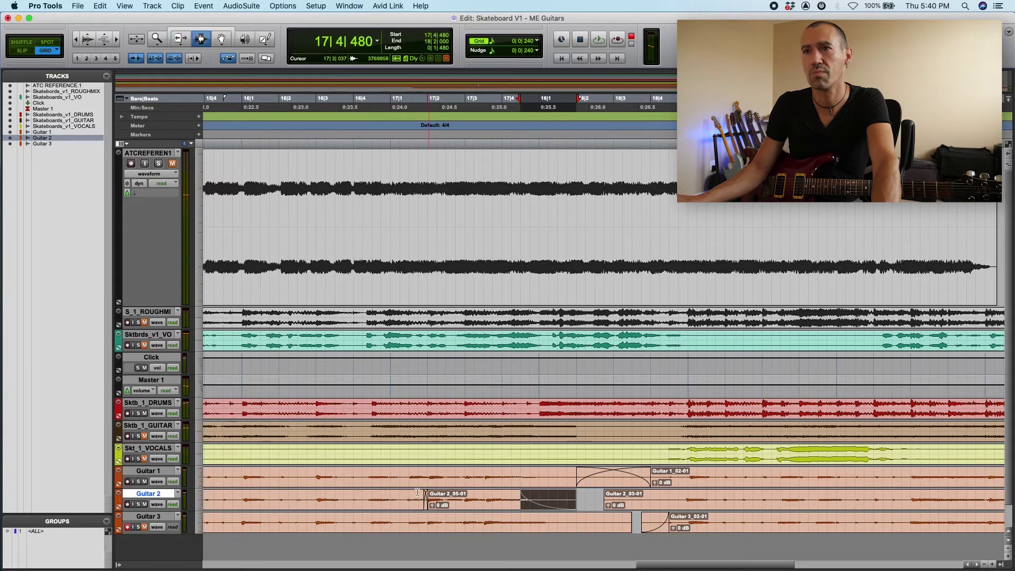
key(F7)
key(space)
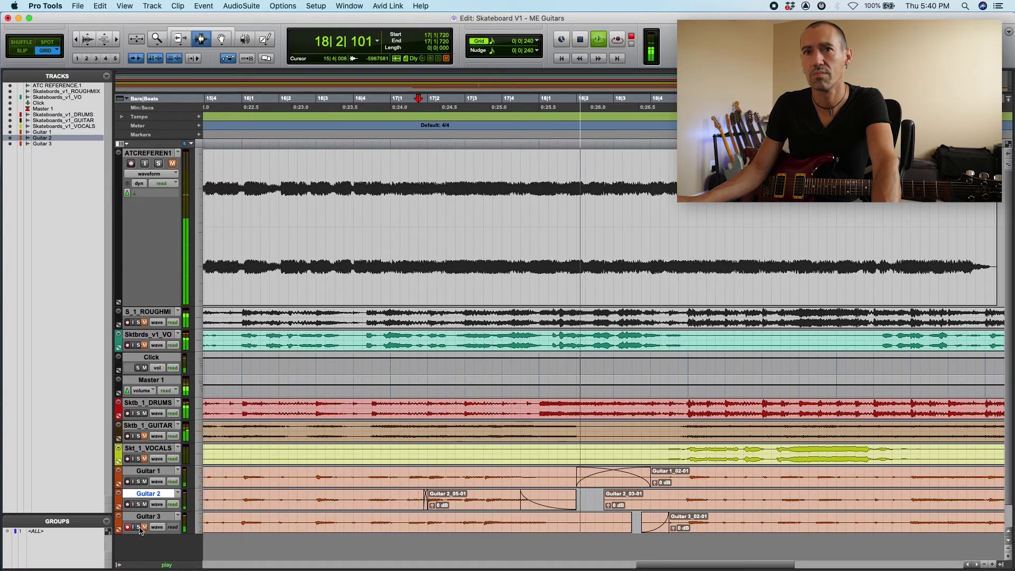
key(space)
key(space)
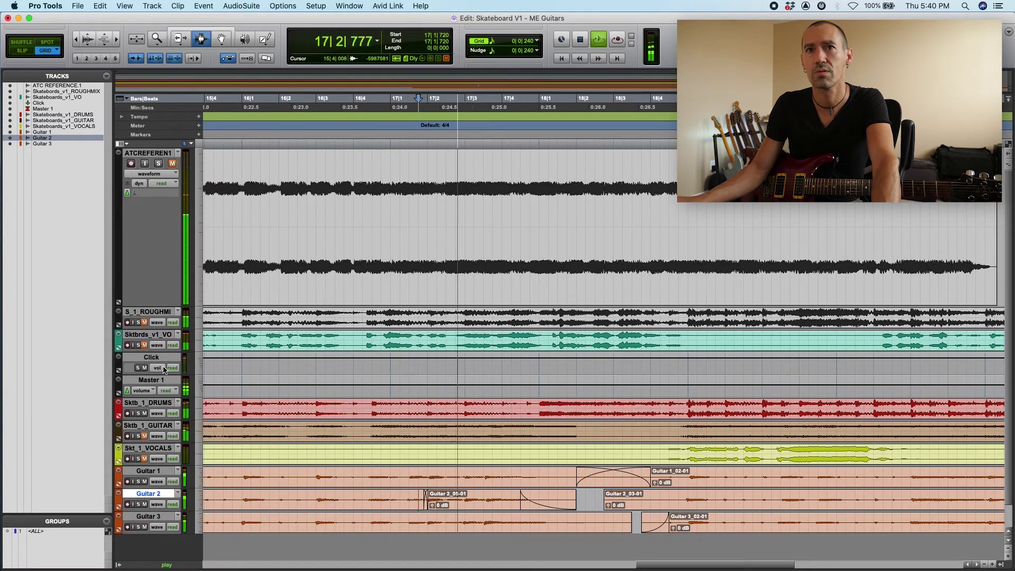
key(space)
key(space)
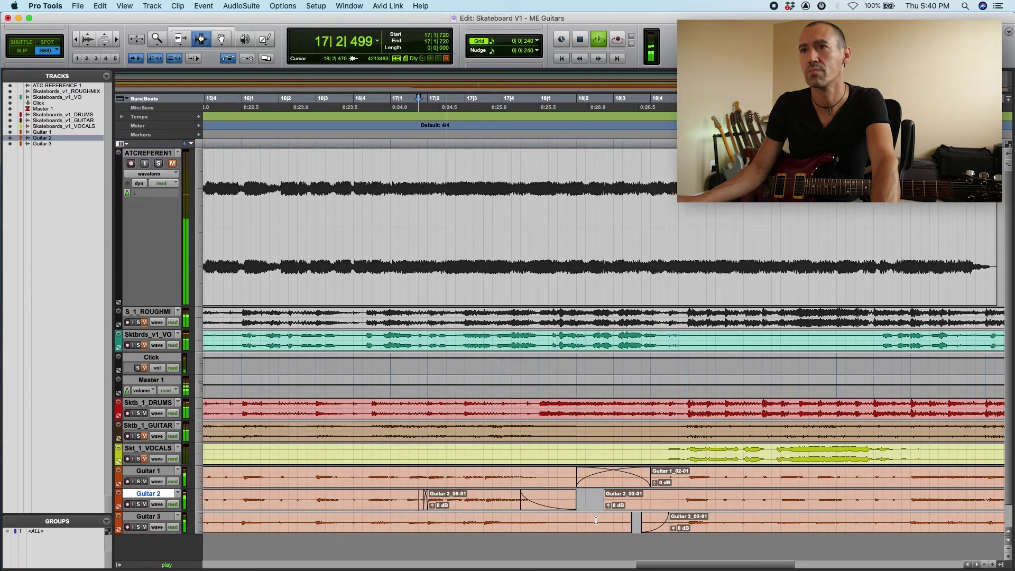
Add a fade-out on Guitar 3 over 18|1–18|2 before its gap.
drag(604, 524, 567, 523)
shift+click(538, 523)
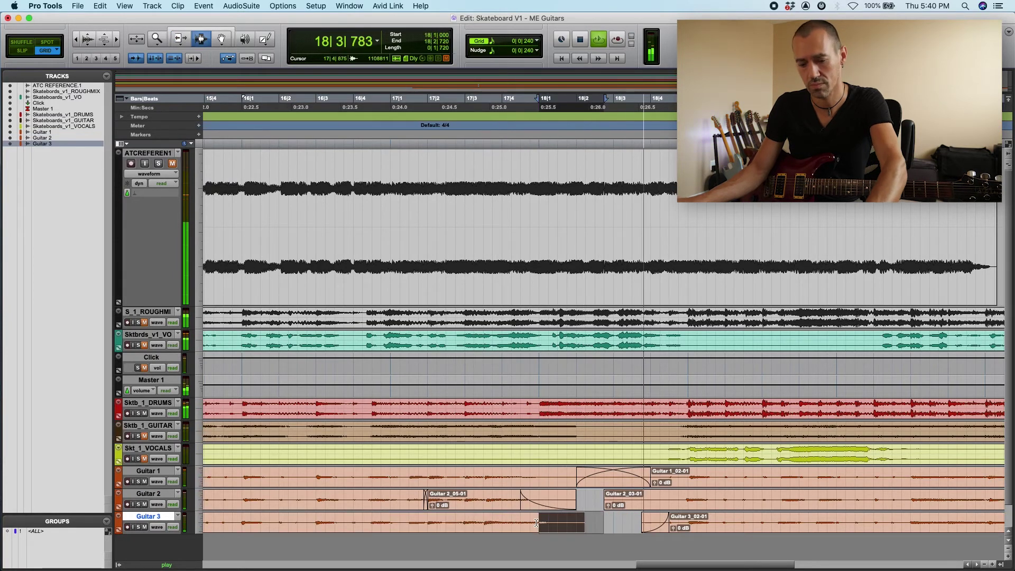
key(super+f)
key(Return)
Start Guitar 2_03-01 one beat later and give it a fade-in.
drag(617, 503, 667, 506)
key(F7)
key(super+f)
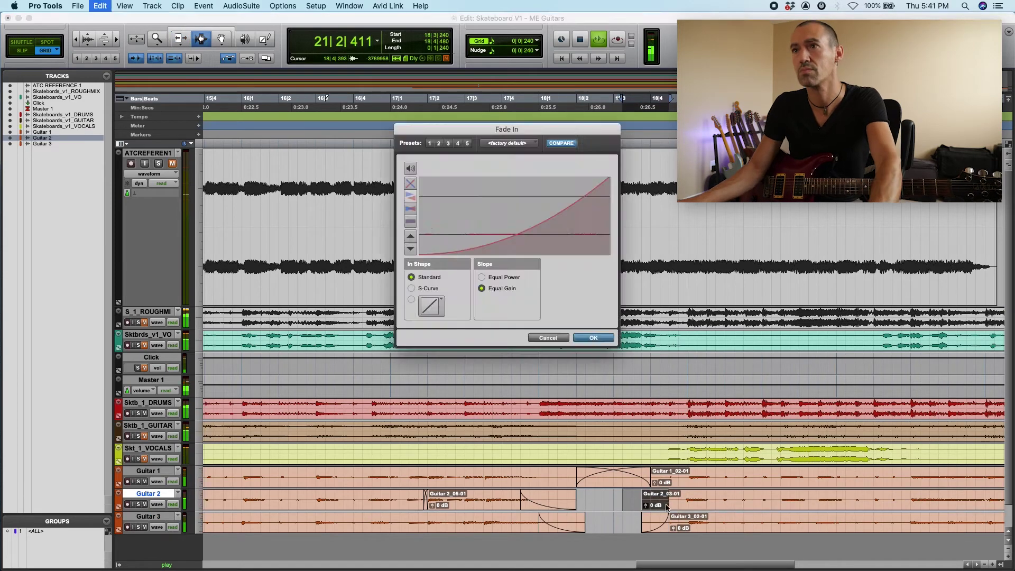
key(Return)
Delete Guitar 1's crossfade and trim Guitar 1_02-01's start one beat later with a fade-in.
key(F8)
click(608, 478)
key(Delete)
key(space)
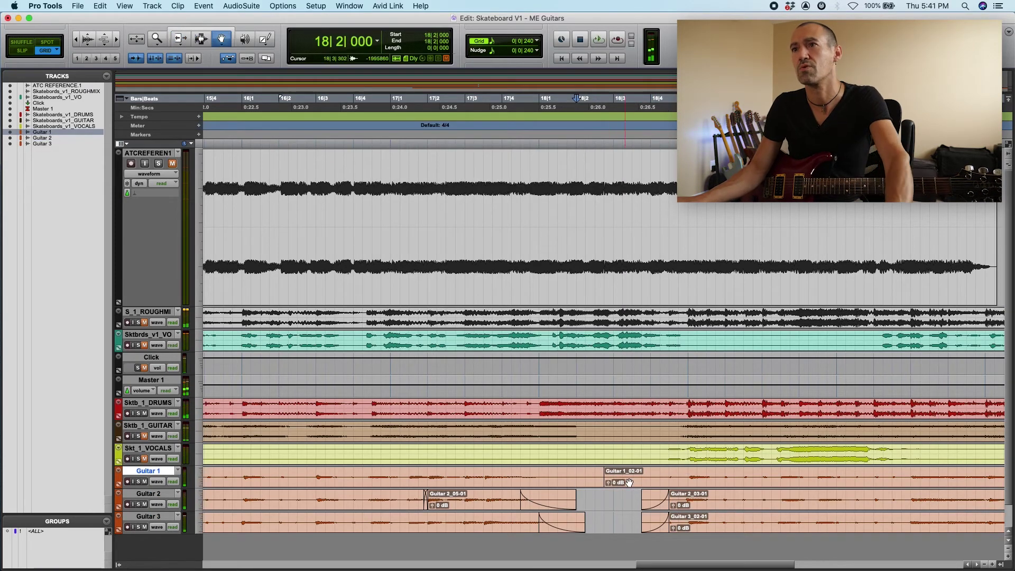
key(F6)
click(639, 478)
key(F7)
click(638, 478)
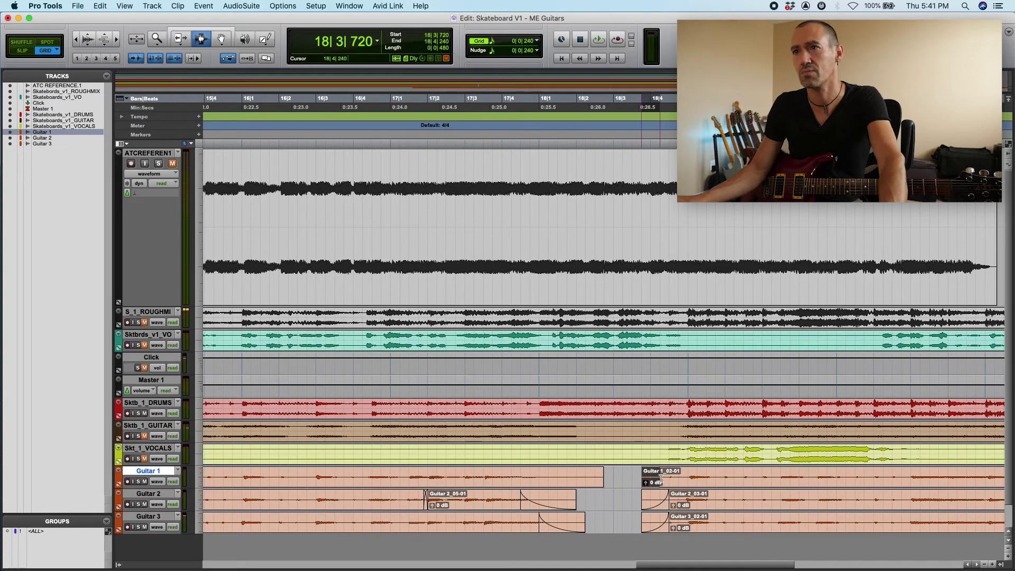
key(super+f)
key(Return)
Fade out Guitar 1's earlier clip over the beat before the gap, then play from bar 17.
drag(613, 479, 574, 474)
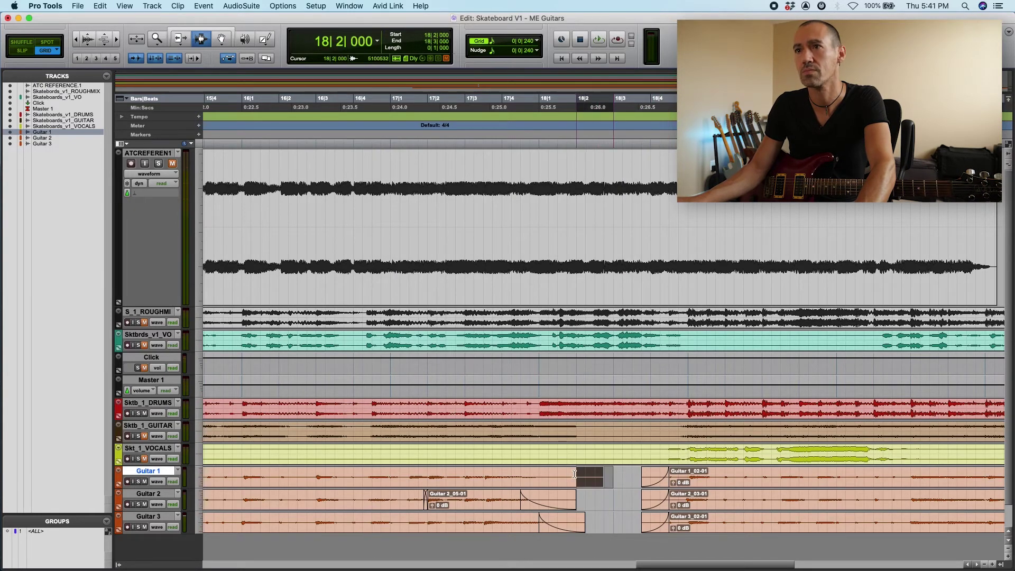
key(super+f)
key(Return)
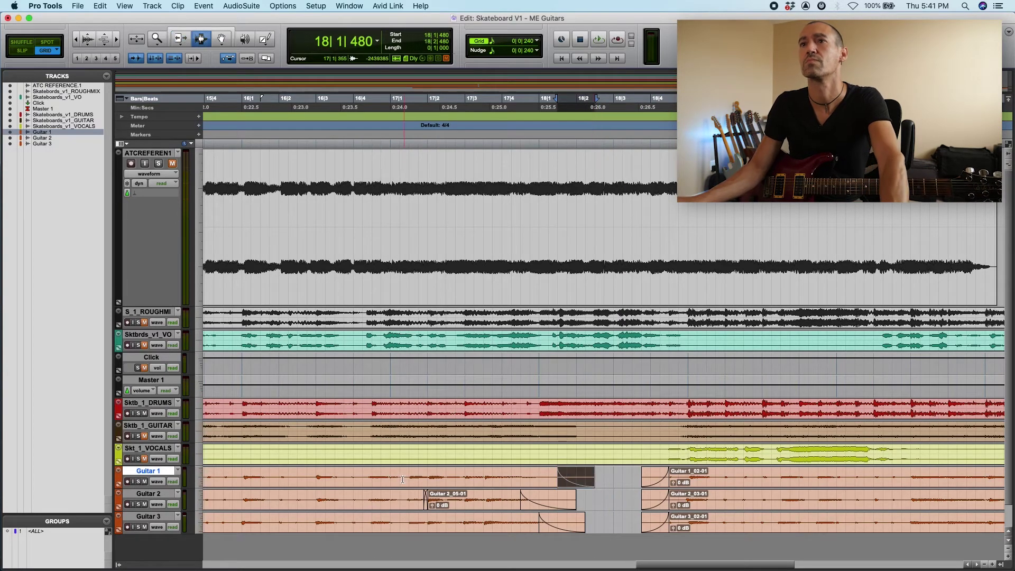
click(402, 479)
key(space)
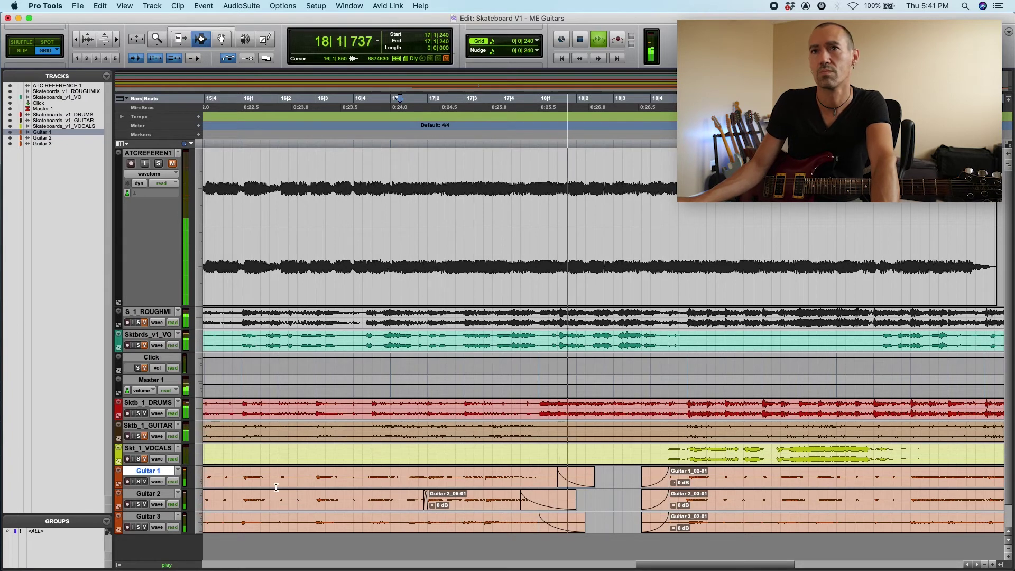
key(super+[)
key(super+[)
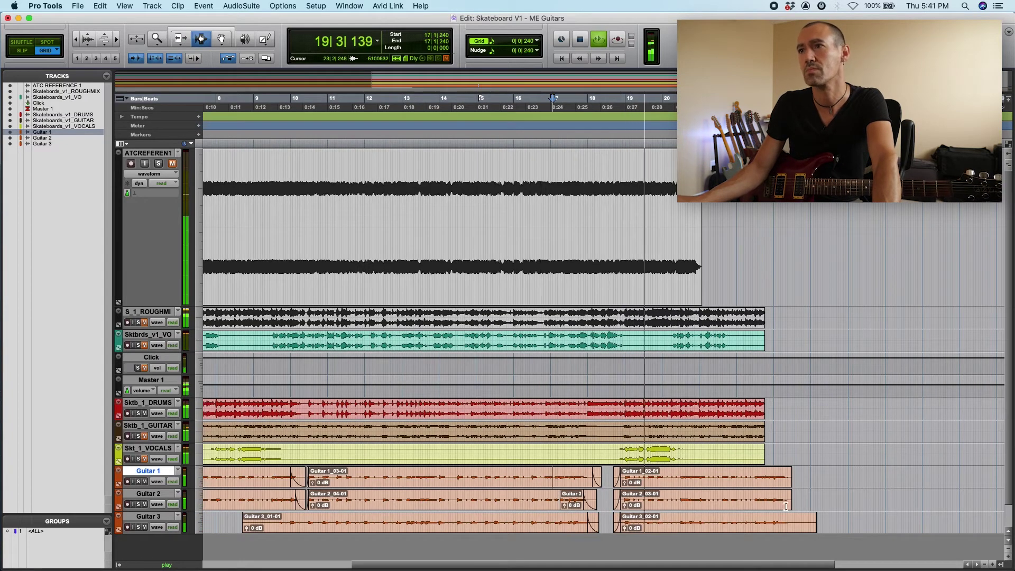
Trim Guitar 3's clip end to 23|3.
click(786, 524)
key(super+])
key(super+])
key(F6)
drag(702, 523, 603, 525)
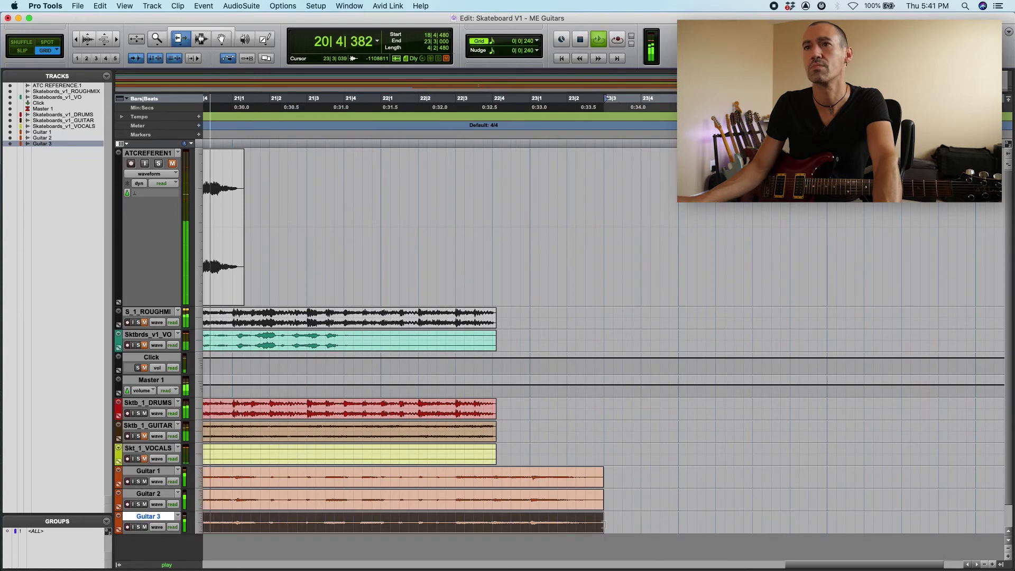
key(super+[)
key(super+[)
key(super+[)
key(super+[)
Trim Guitar 3's clip start to 9|3|240 and add a fade-in.
key(F8)
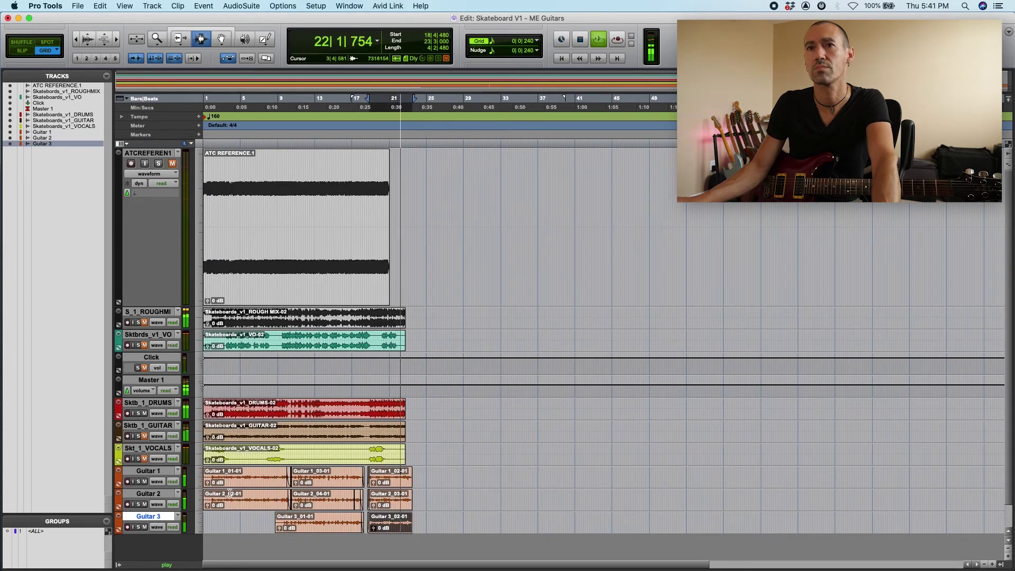
click(318, 495)
key(super+])
key(super+])
key(super+[)
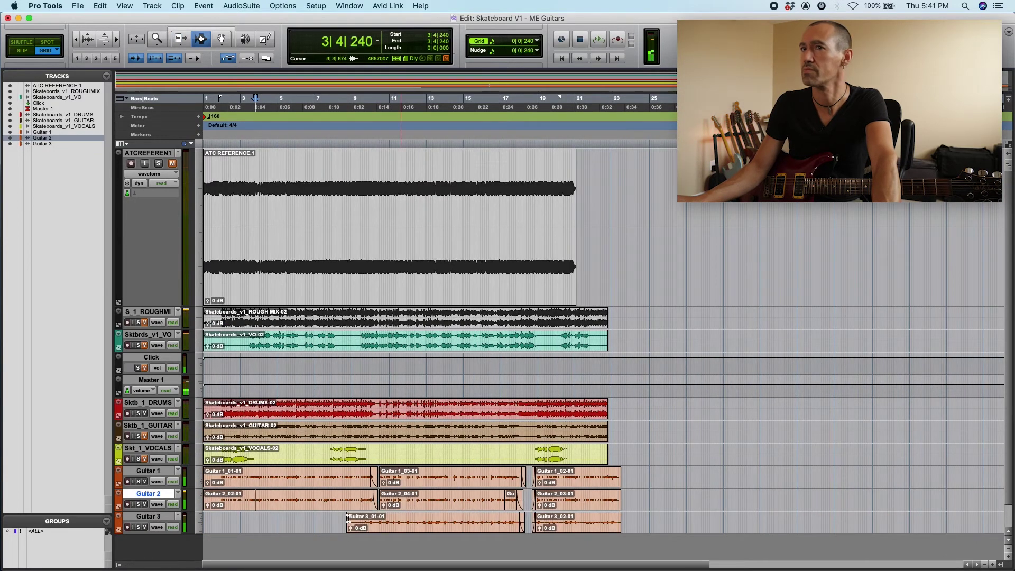
click(423, 522)
key(super+])
key(super+])
key(F6)
drag(622, 525, 675, 527)
key(F7)
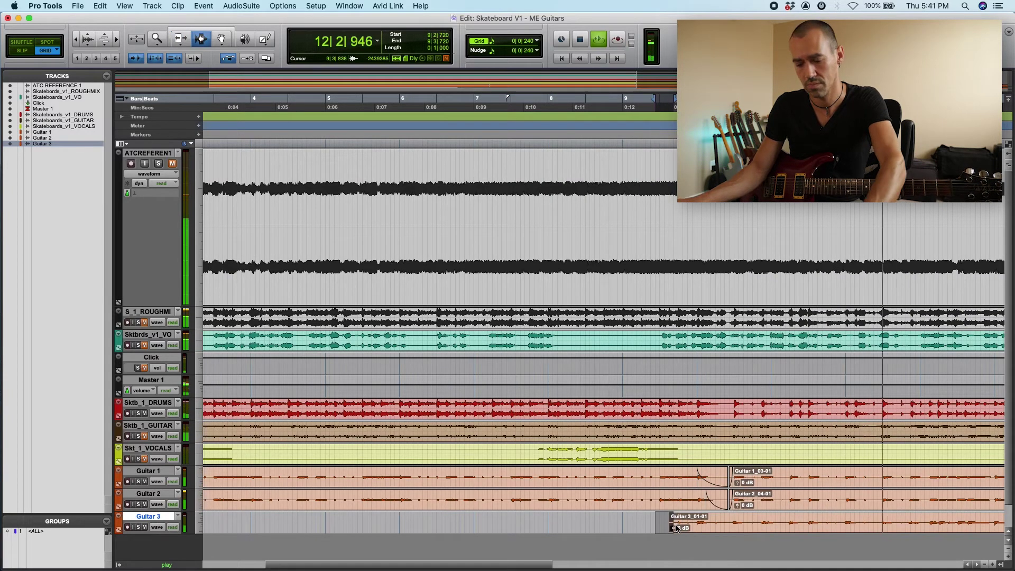
key(super+f)
key(Return)
Check the three guitar clip endings near bar 24 with bars 1–25 in view.
key(space)
click(575, 500)
key(super+bracketleft)
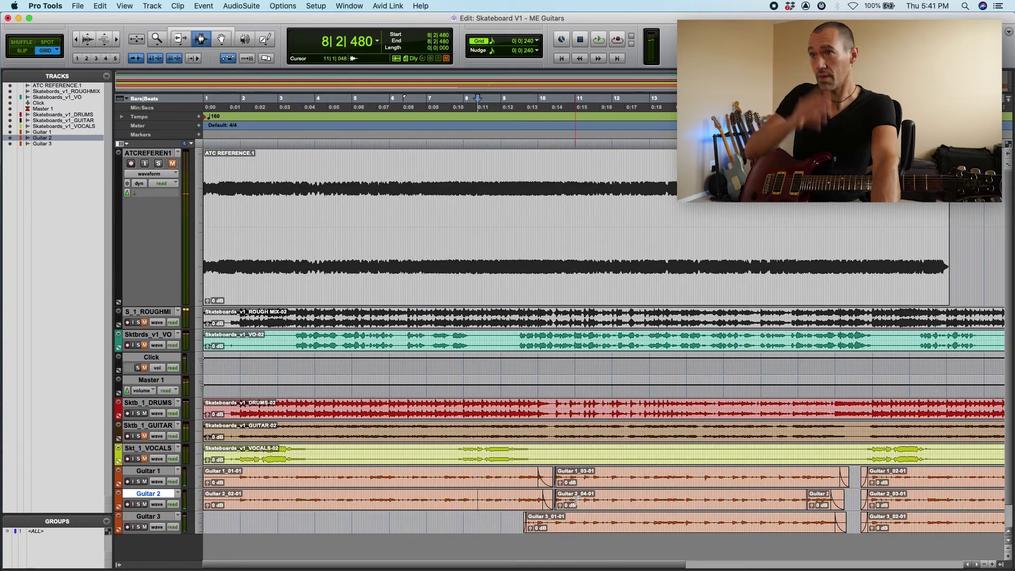
key(super+bracketleft)
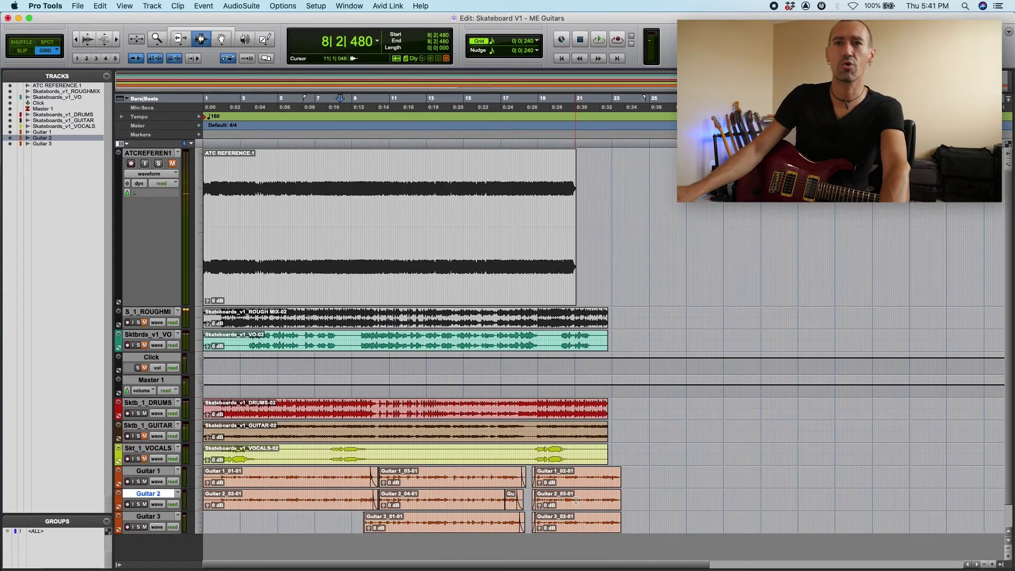
click(651, 482)
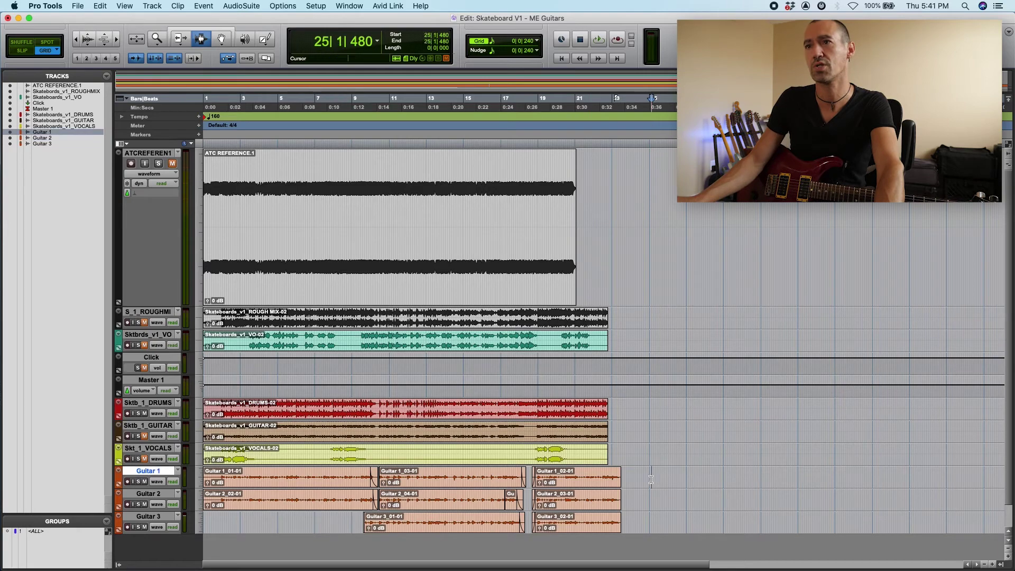
key(super+bracketright)
key(super+bracketright)
key(super+bracketright)
drag(404, 478, 344, 521)
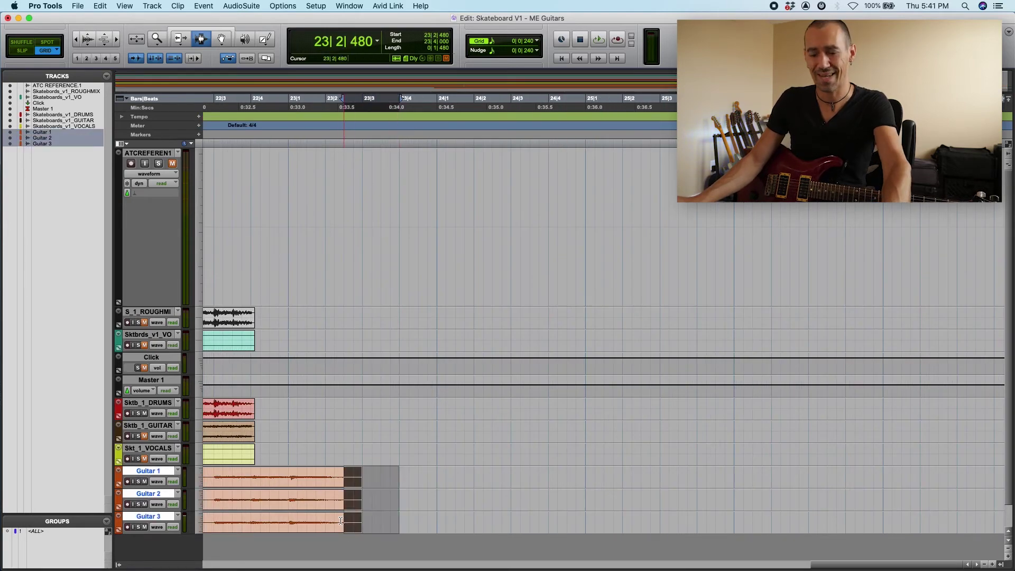
click(279, 431)
key(super+bracketleft)
key(super+bracketleft)
key(super+bracketleft)
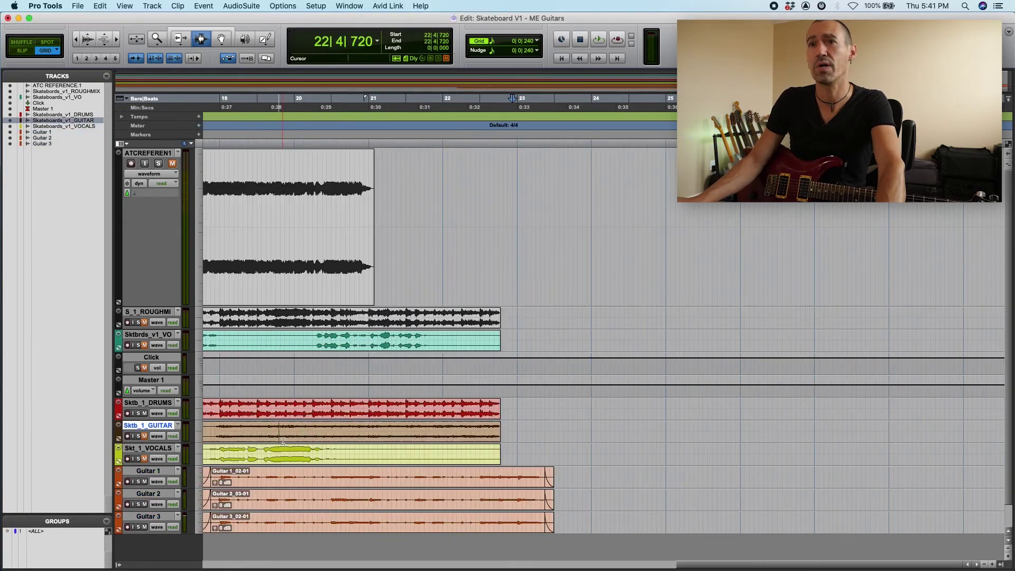
click(404, 486)
key(super+bracketleft)
key(super+bracketright)
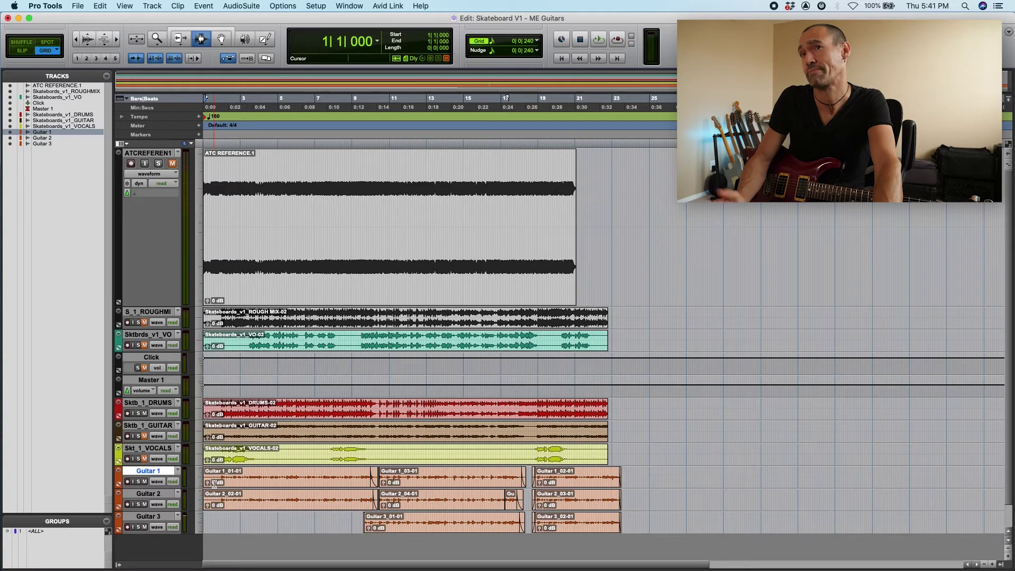
key(space)
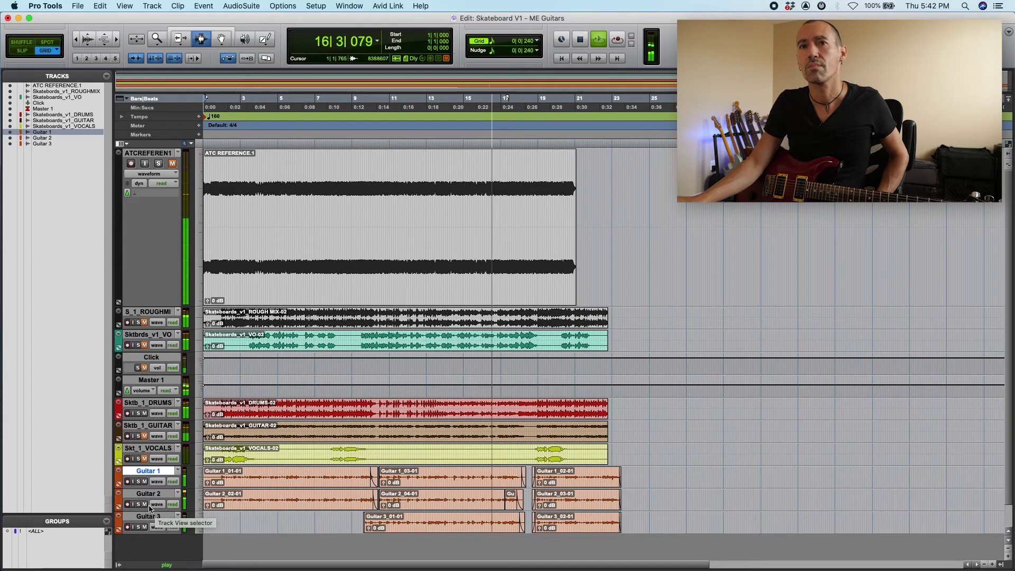
scroll(144, 491, down, 1)
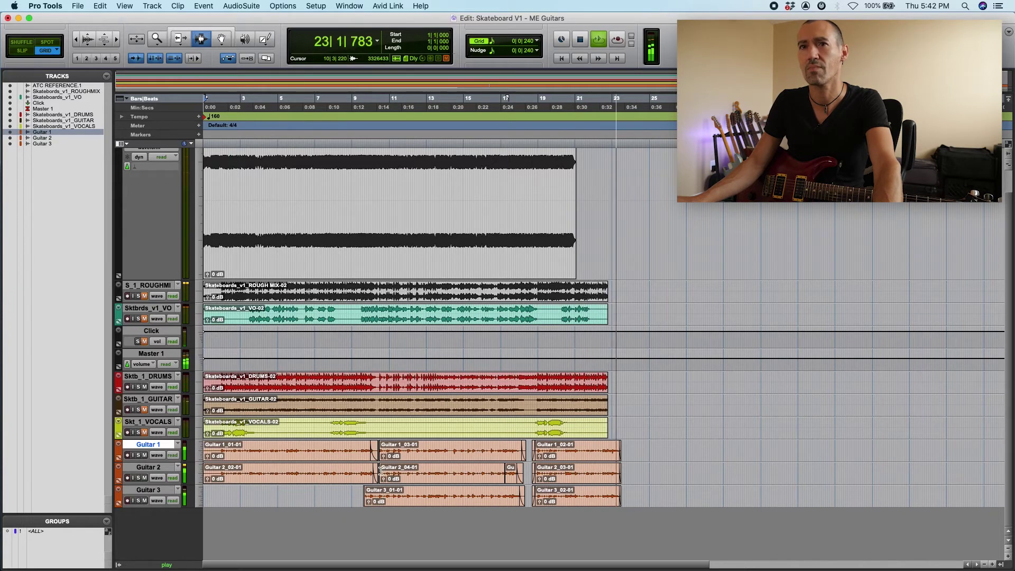
key(space)
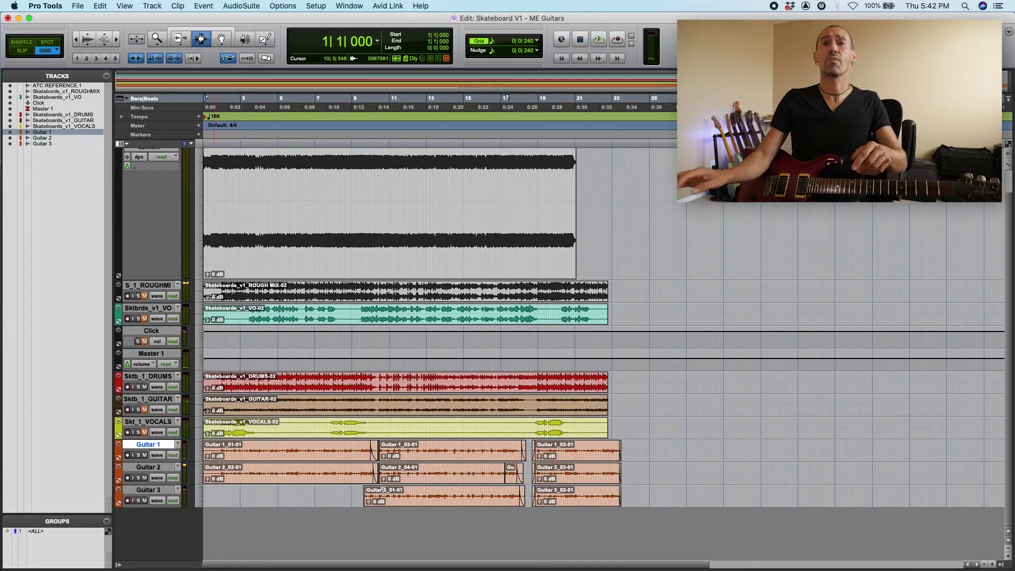
Zoom in around bar 11 and audition the guitars from bar 10.
click(146, 488)
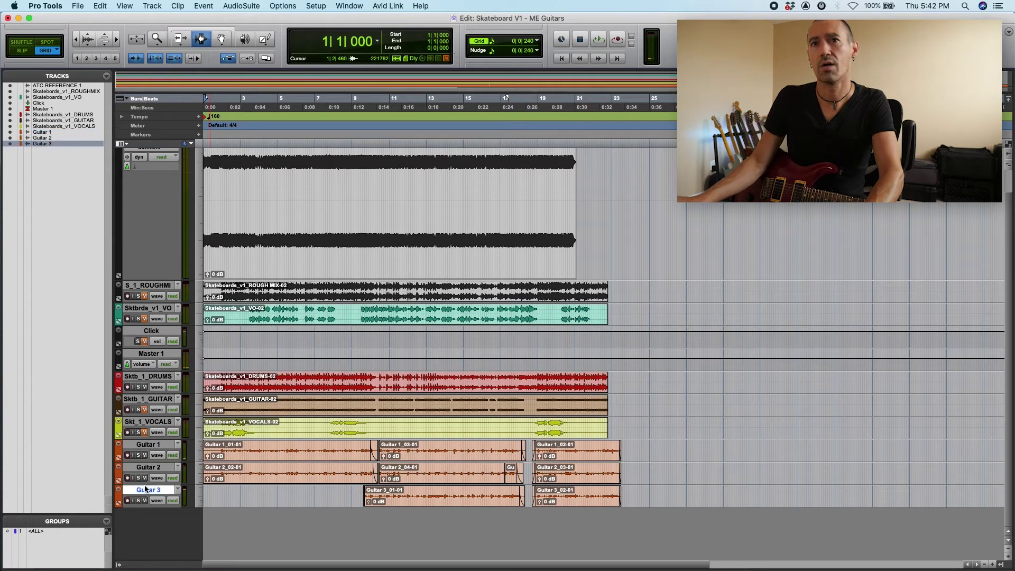
right_click(146, 488)
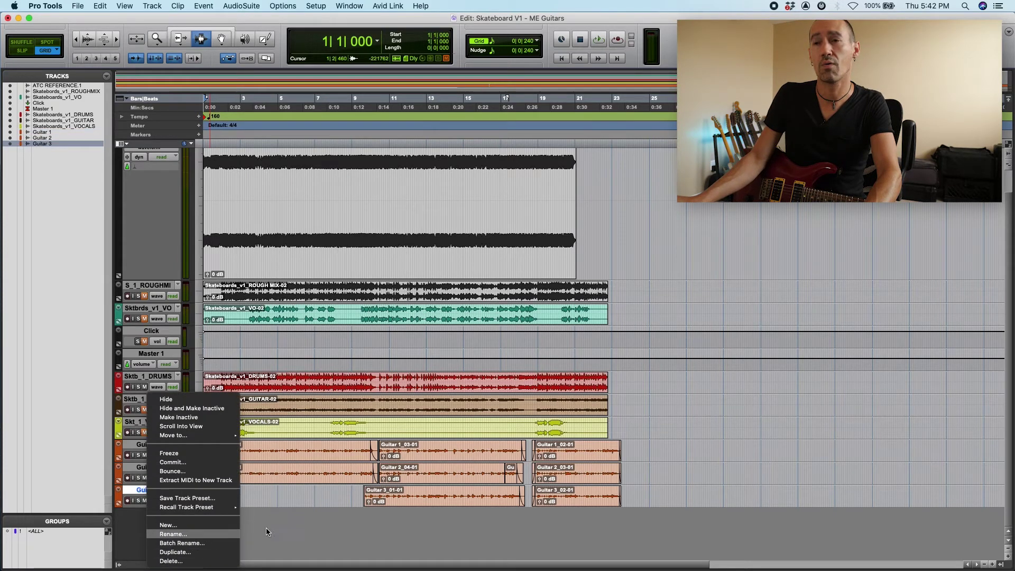
click(403, 500)
click(404, 457)
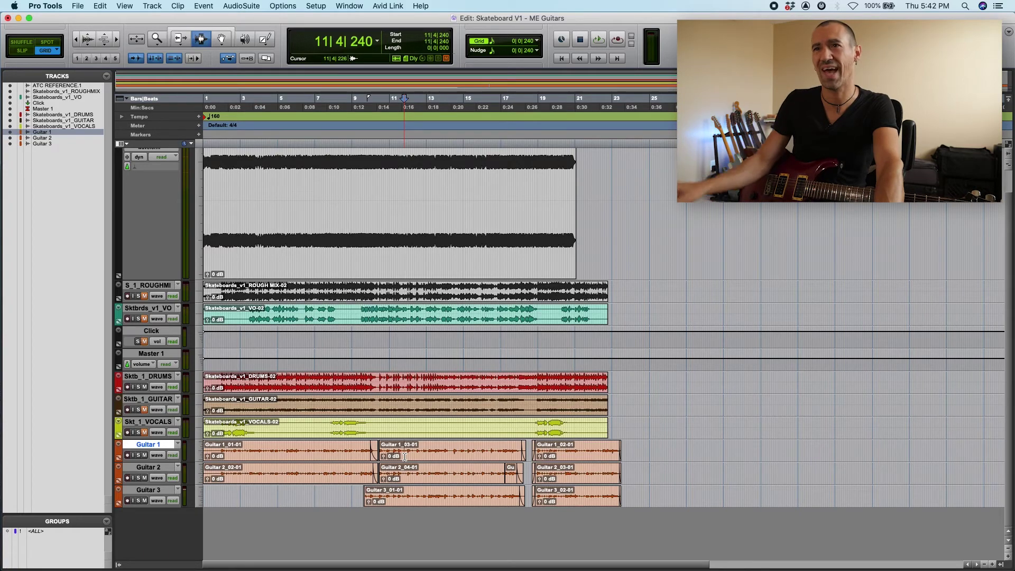
click(391, 479)
key(super+bracketright)
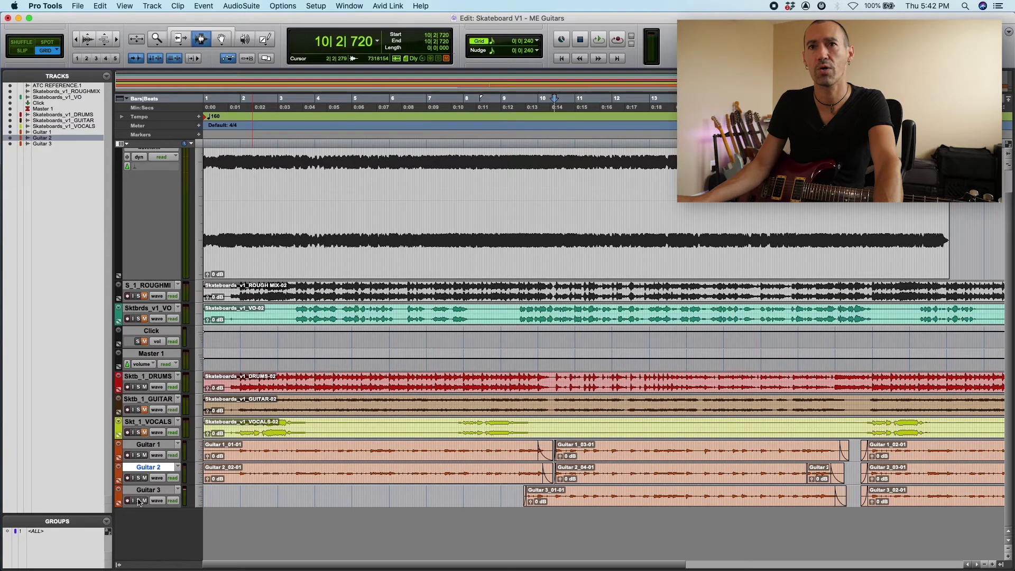
key(space)
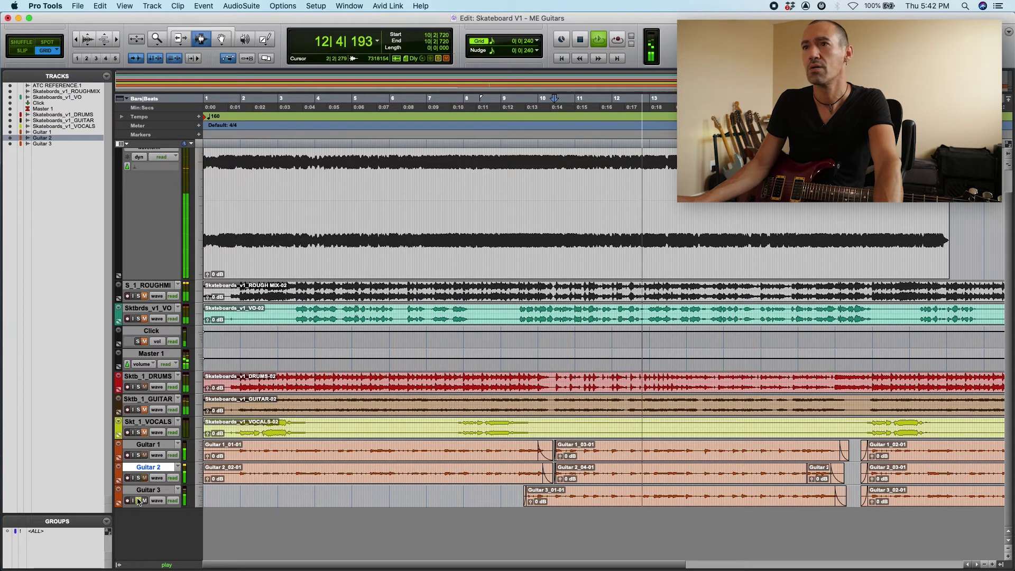
key(space)
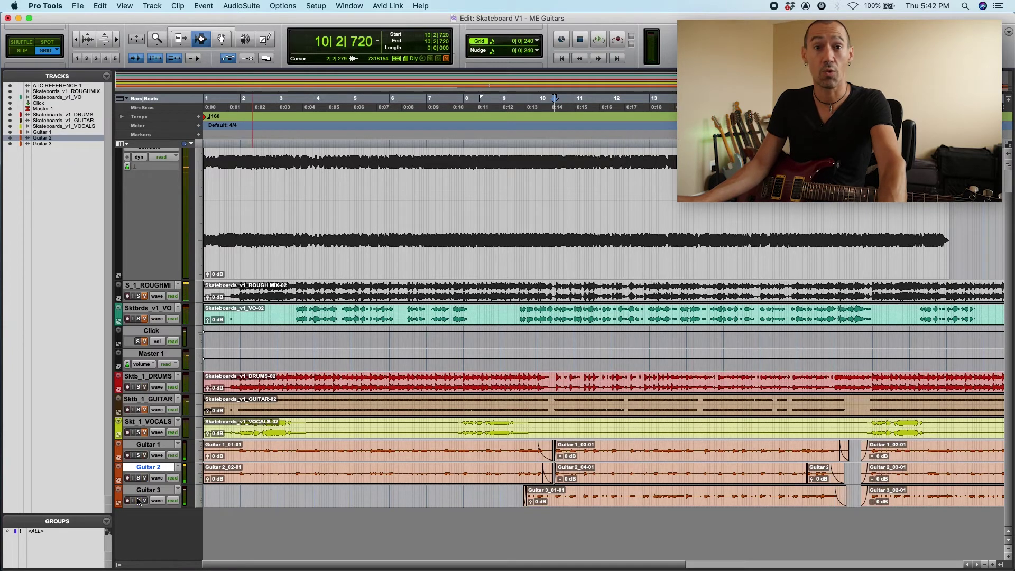
Split the Guitar 1 and Guitar 2 clips at the edges of bars 13–14.
click(661, 459)
key(super+bracketright)
key(super+bracketright)
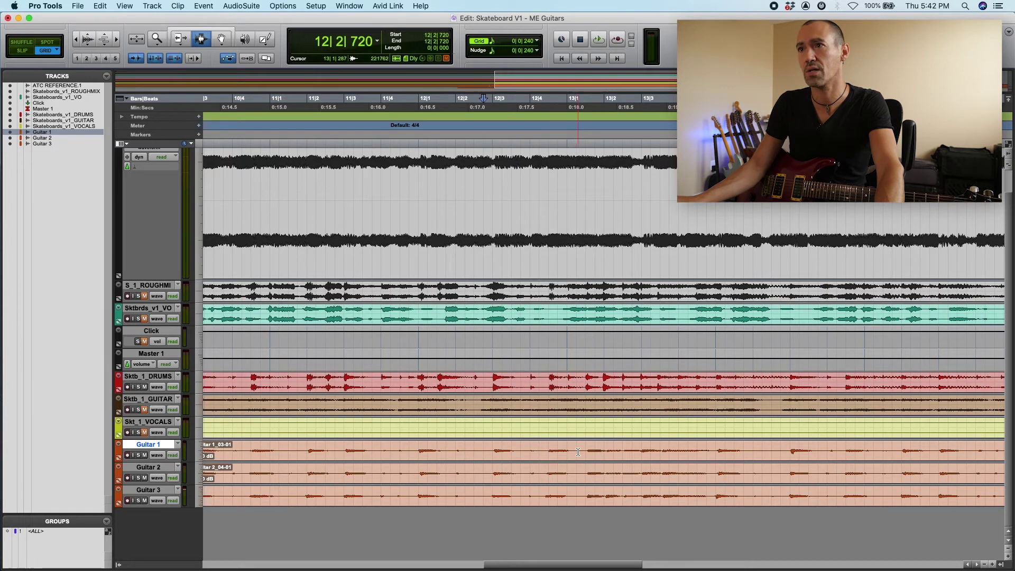
drag(578, 452, 718, 468)
key(b)
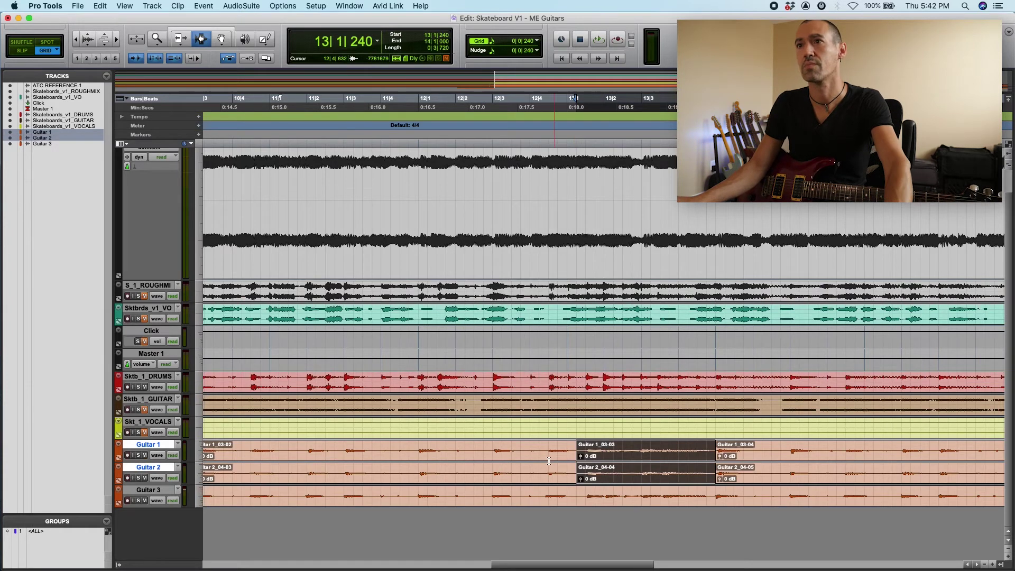
Select the new Guitar 1_03-02 and Guitar 2_04-03 pieces, then audition from bar 9.
key(F8)
click(498, 456)
shift+click(501, 477)
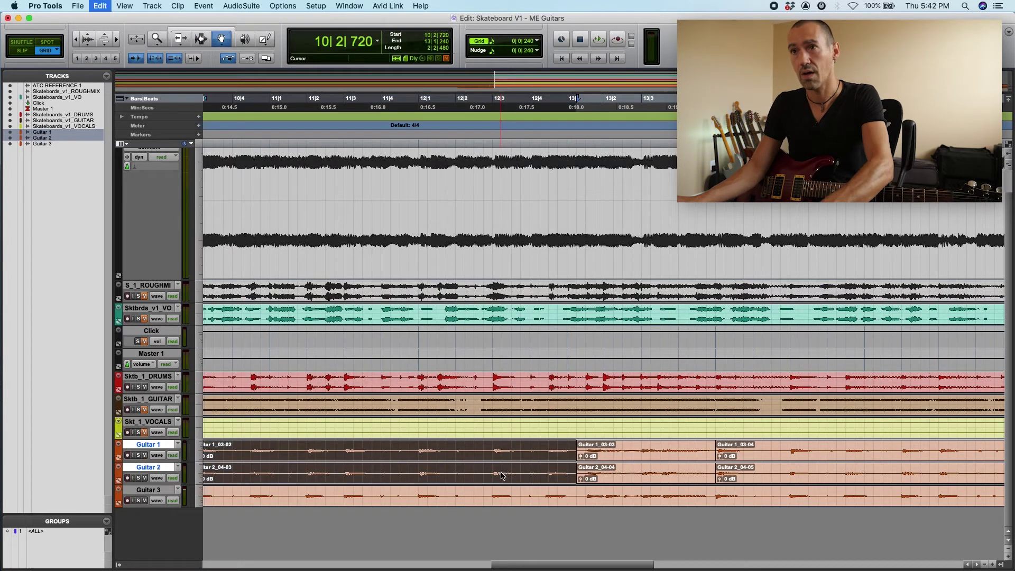
key(r)
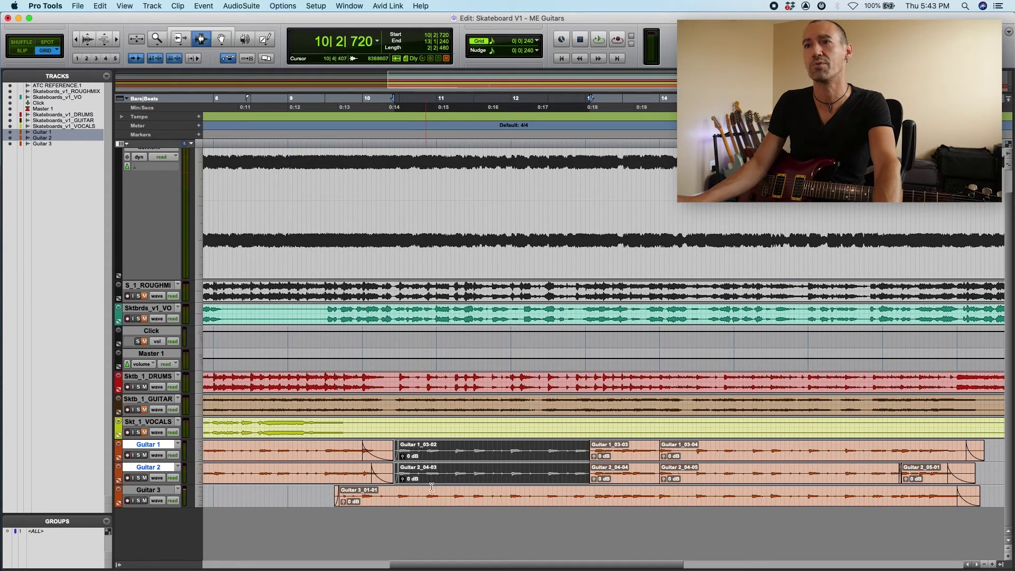
click(457, 482)
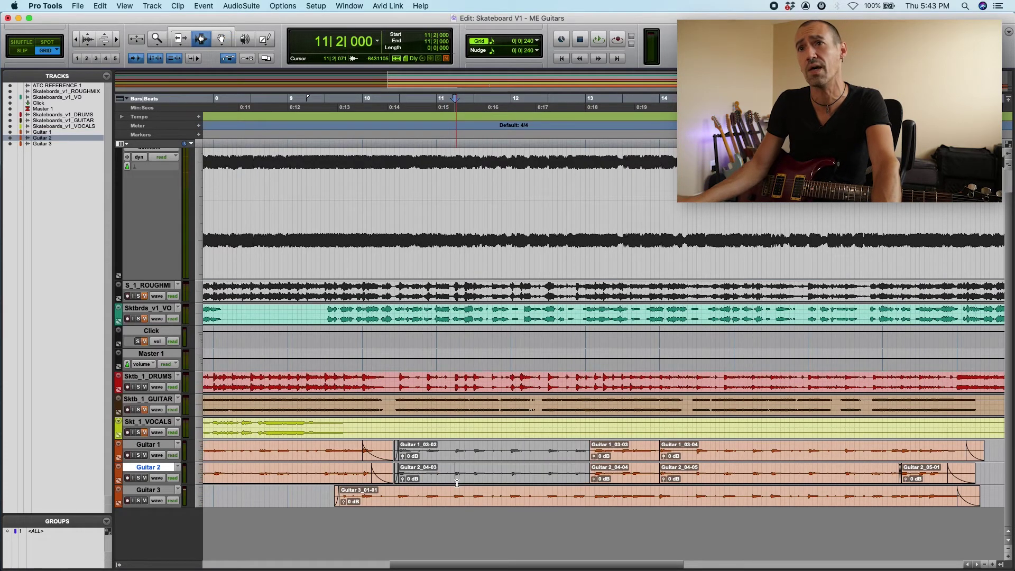
click(344, 486)
key(space)
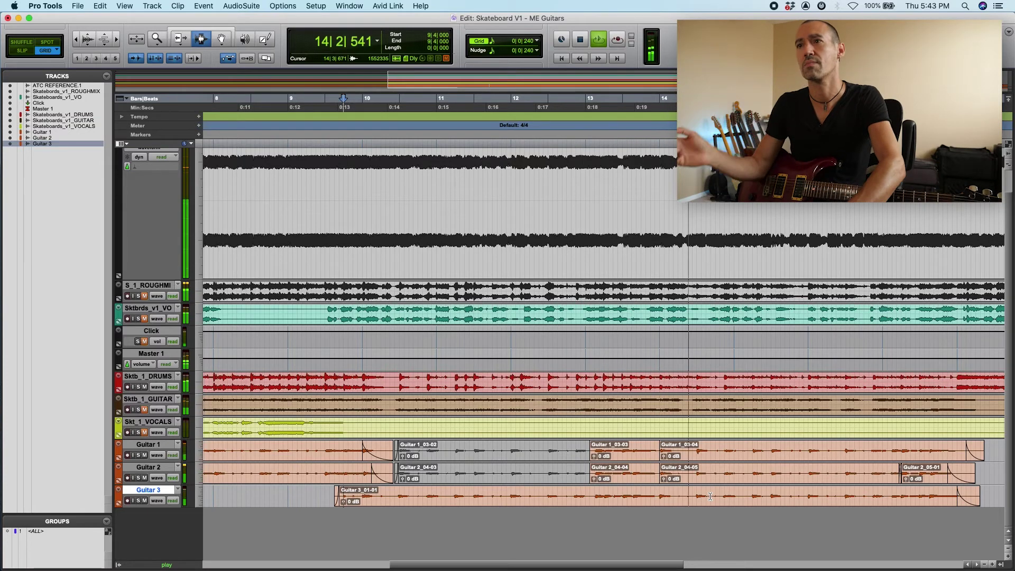
key(space)
Reselect Guitar 2_04-03 and Guitar 1_03-02 and audition again from bar 10.
key(F6)
click(517, 474)
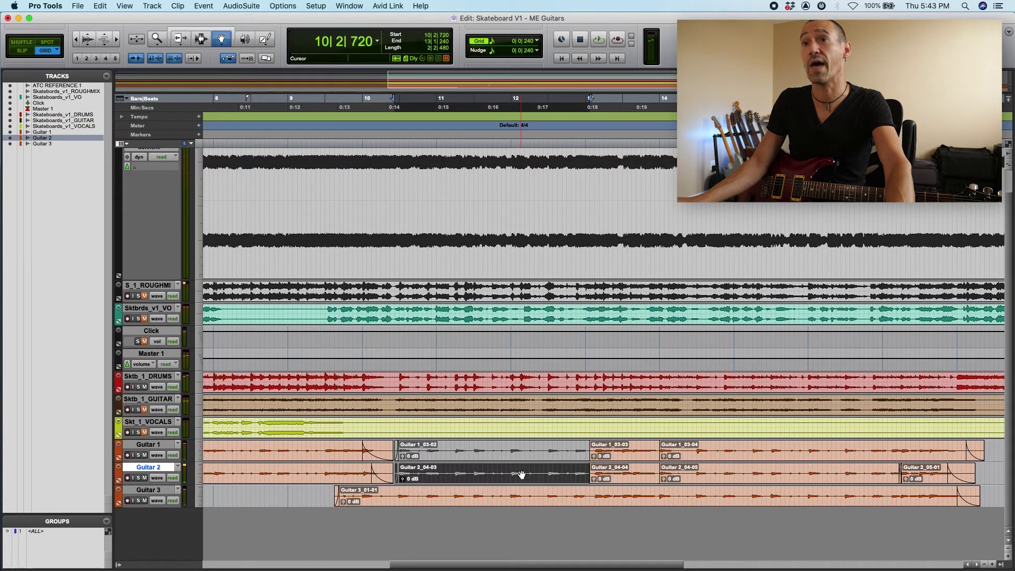
shift+click(521, 457)
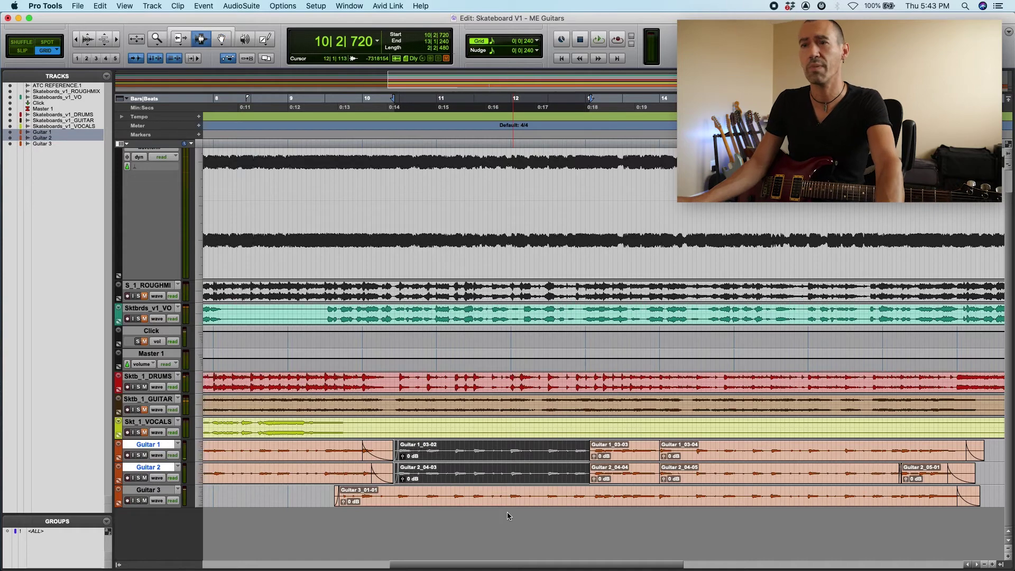
click(389, 494)
key(space)
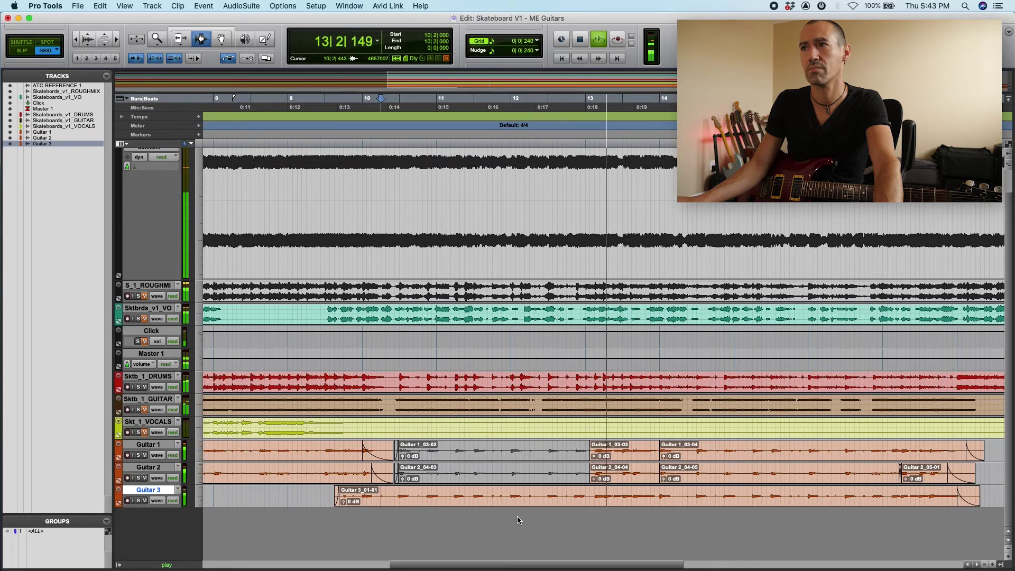
key(space)
Select the Guitar 2_04-05 and Guitar 1_03-04 pieces and set a point at 14|2|240.
key(F8)
click(766, 478)
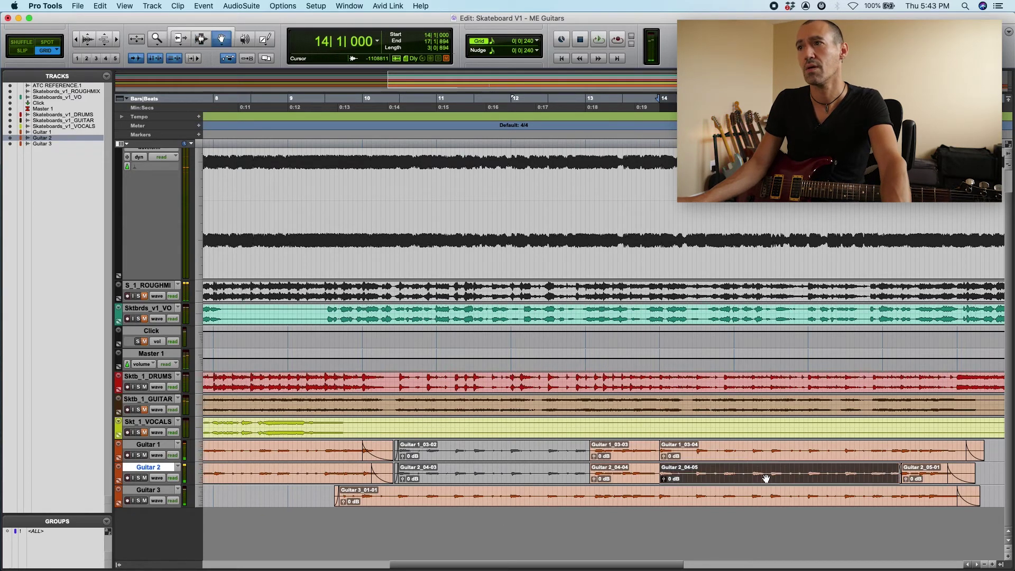
shift+click(950, 455)
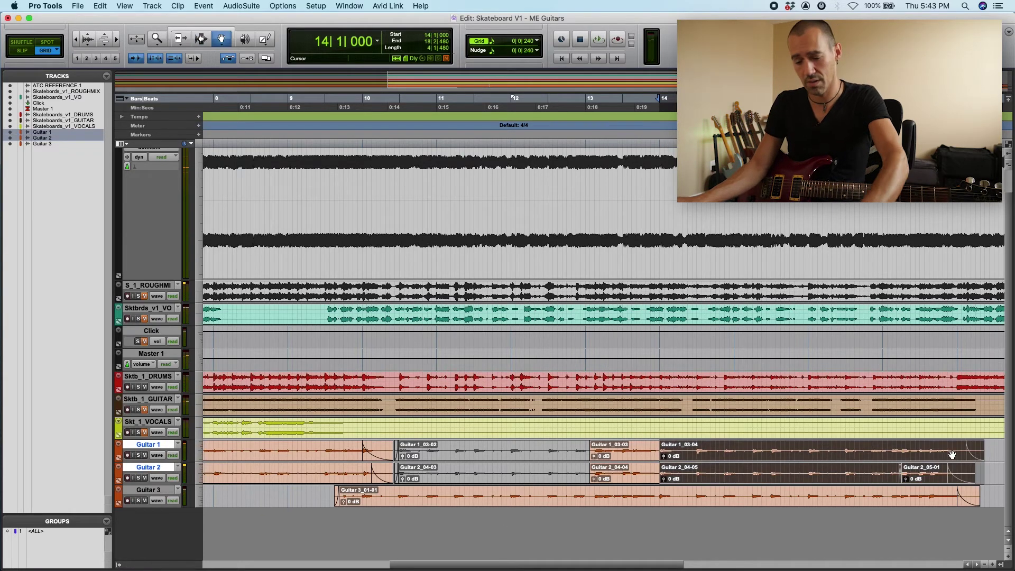
click(681, 470)
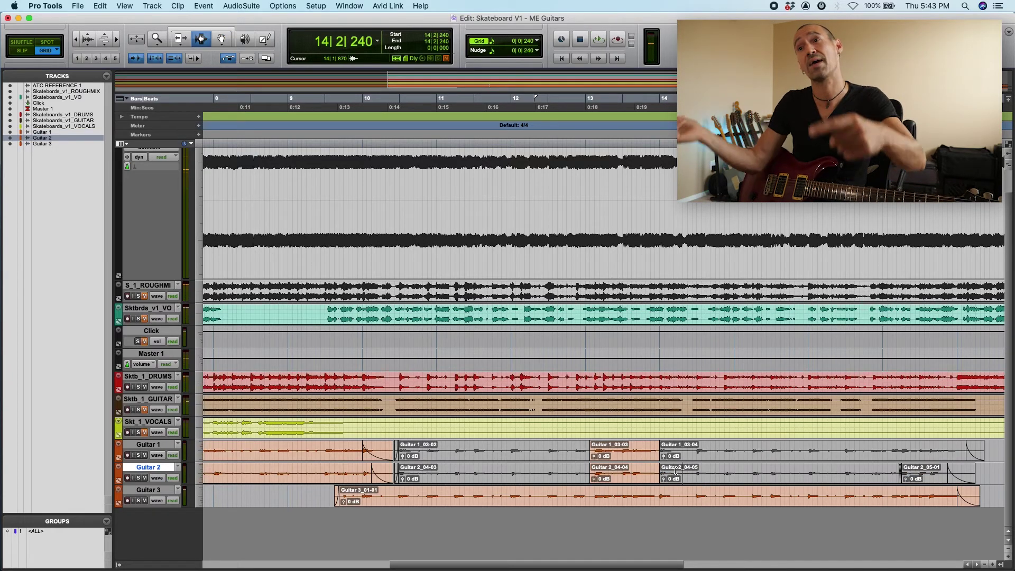
key(space)
Select Guitar 2_04-05 and Guitar 1_03-04, then audition the guitars from 9|4|000.
key(super+bracketleft)
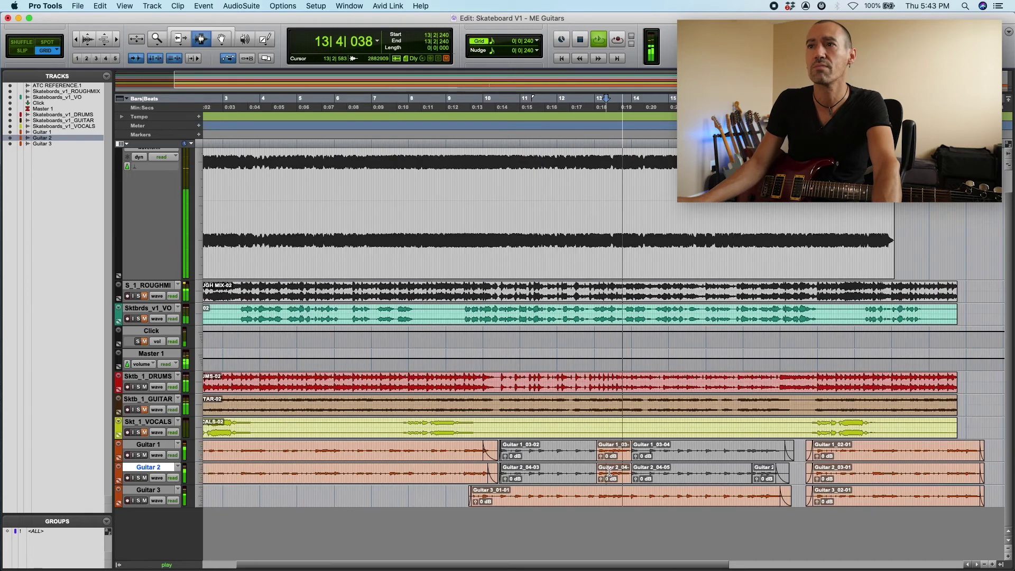
key(F8)
click(679, 477)
key(space)
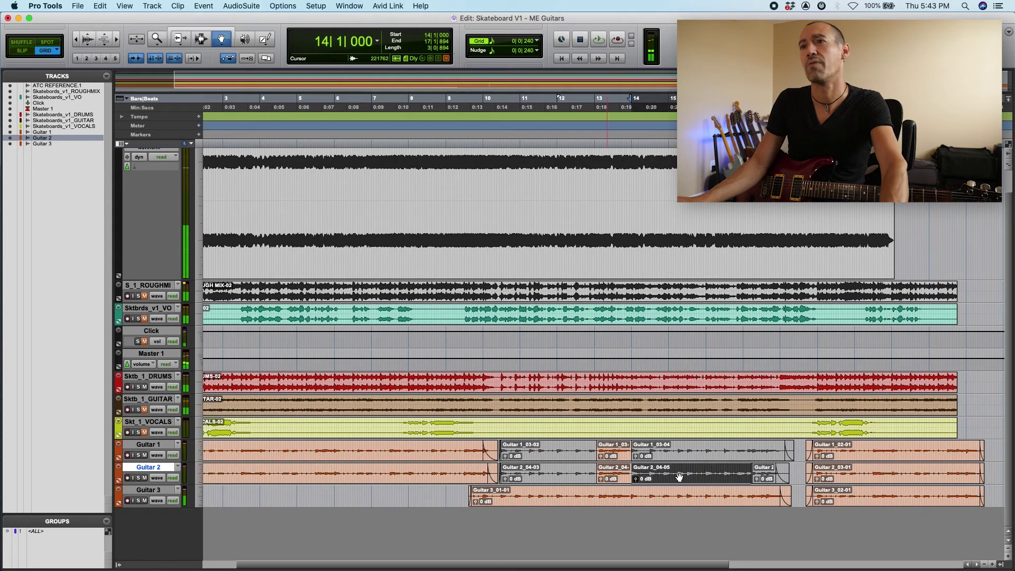
shift+click(770, 454)
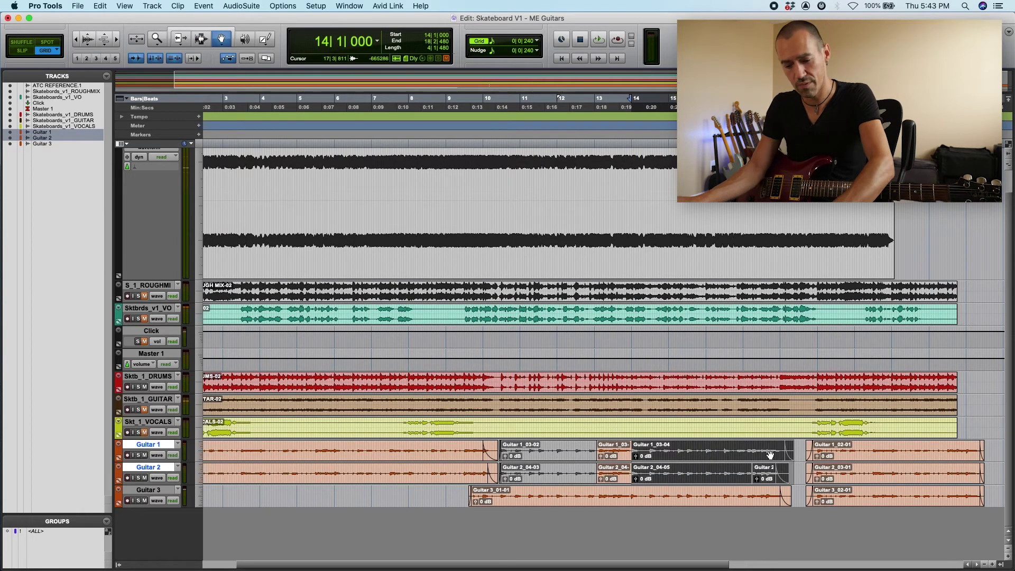
key(F7)
click(476, 453)
key(space)
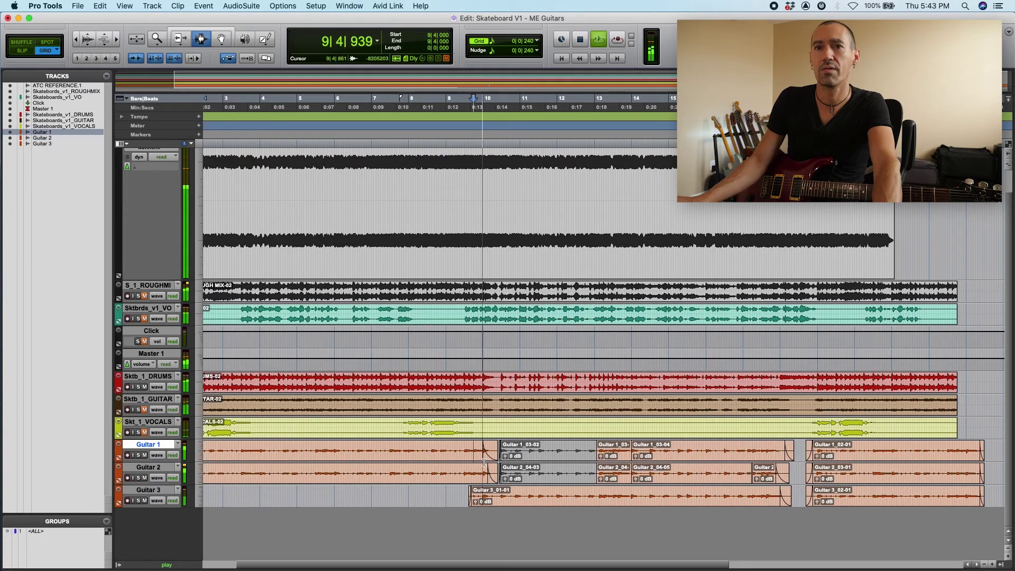
key(space)
key(space)
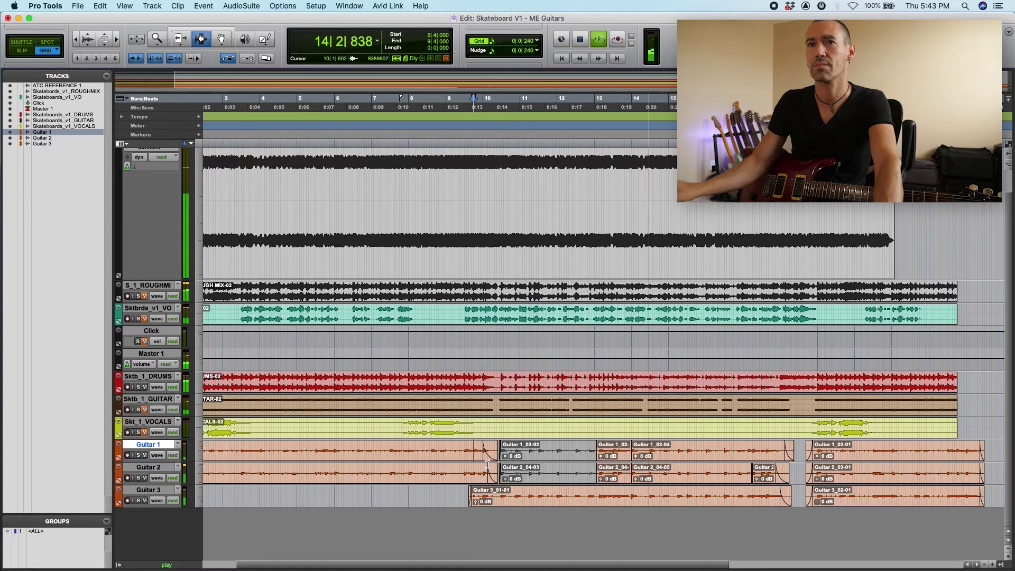
click(727, 497)
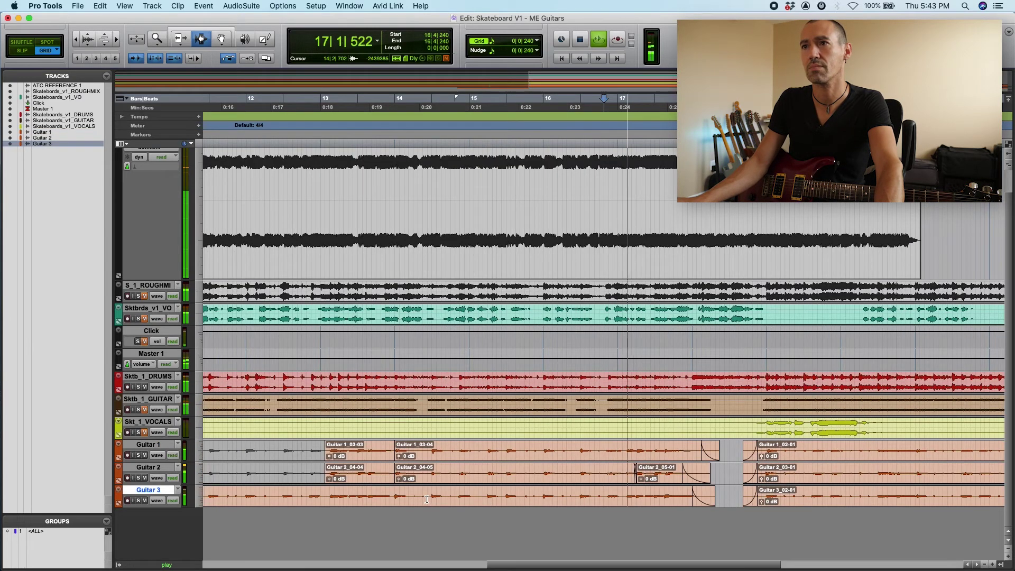
key(space)
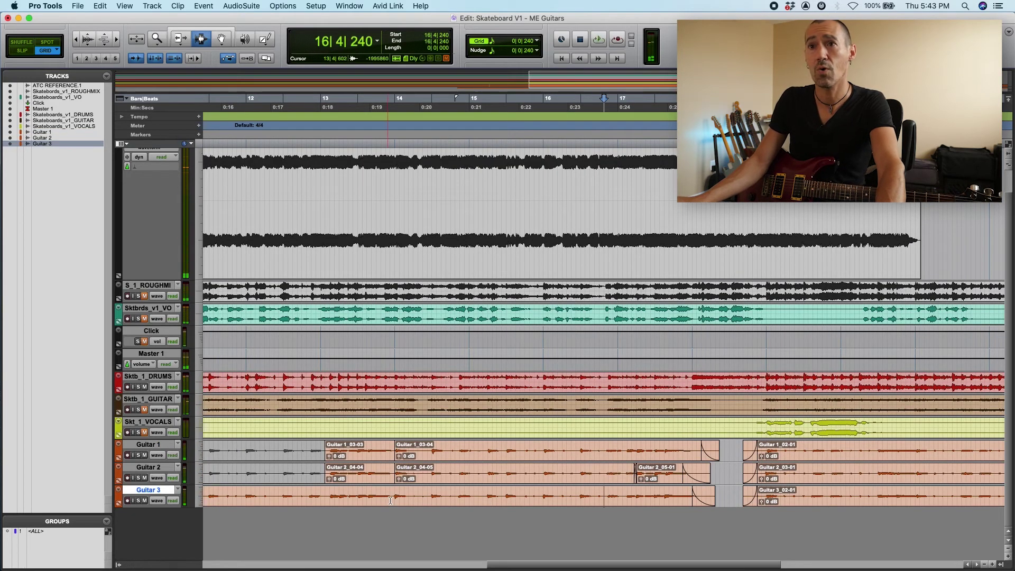
Select the whole Guitar 3_01-03 clip and audition from bar 12 and 13|4|000.
double_click(434, 497)
click(247, 478)
key(space)
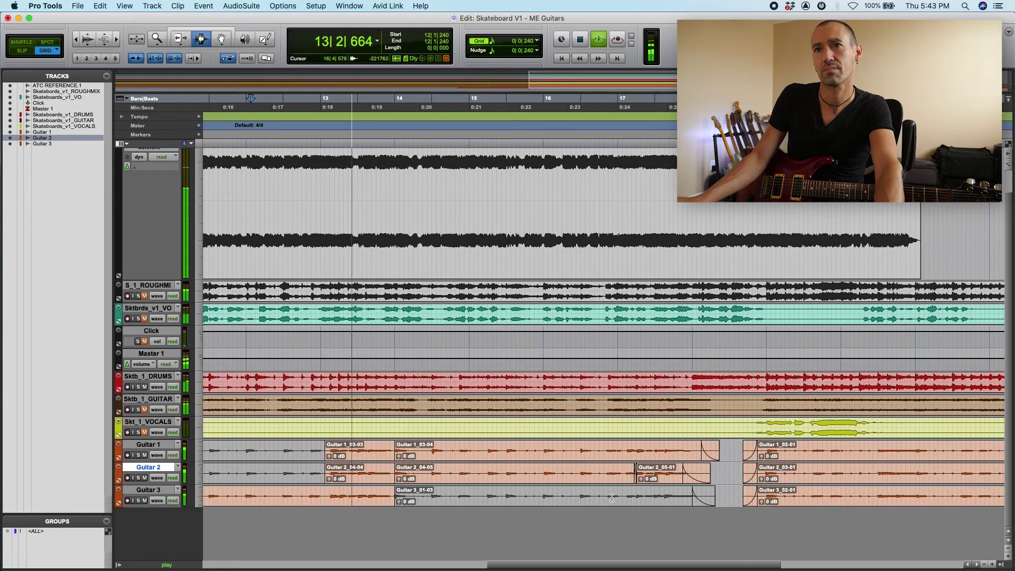
key(F8)
click(472, 500)
key(space)
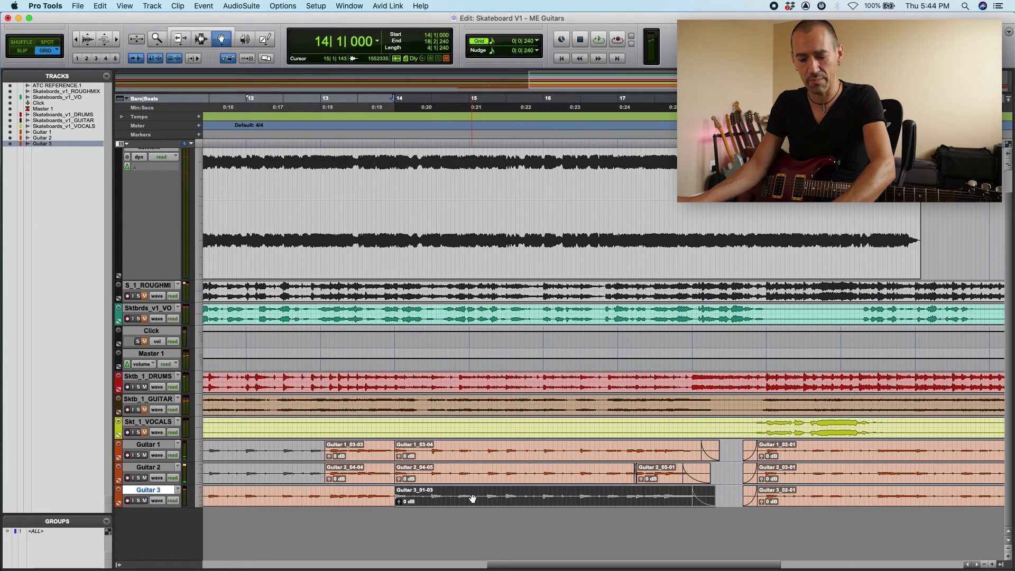
key(F7)
click(376, 479)
key(space)
key(super+bracketleft)
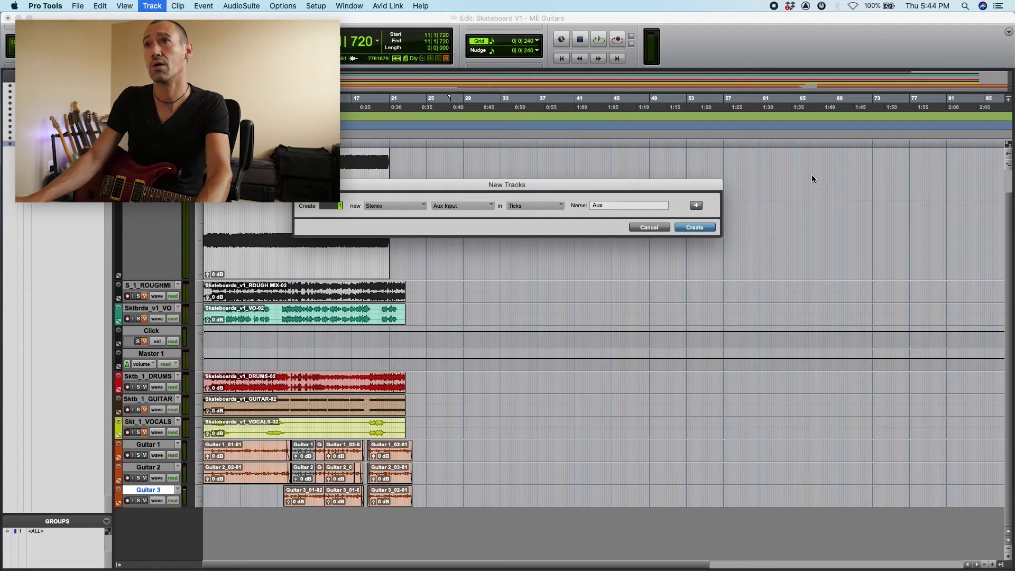
Cancel New Tracks, duplicate Guitar 3 with all its data, and name the copy Guitar 4.
click(654, 229)
key(super+equal)
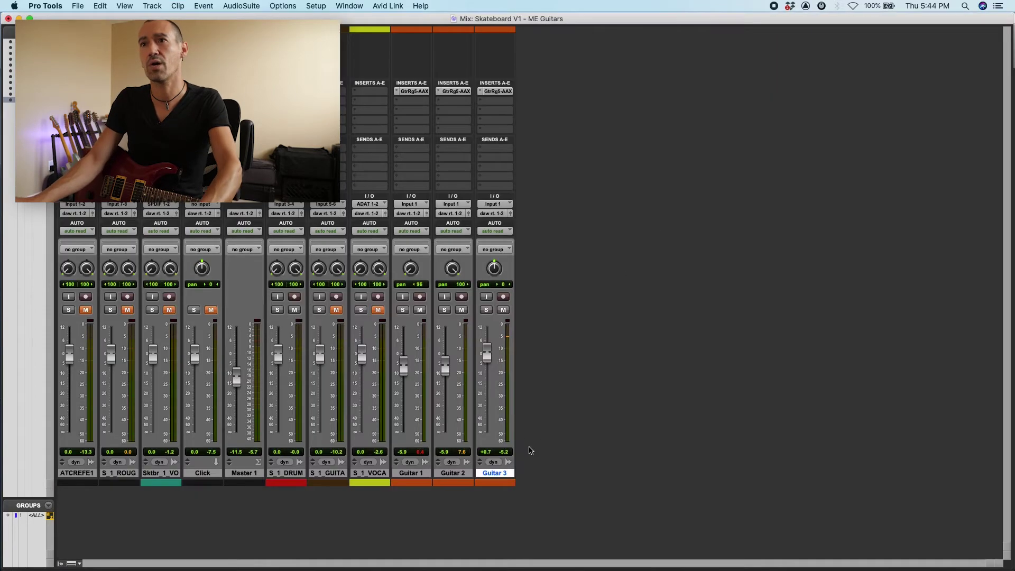
right_click(486, 472)
mouse_move(518, 561)
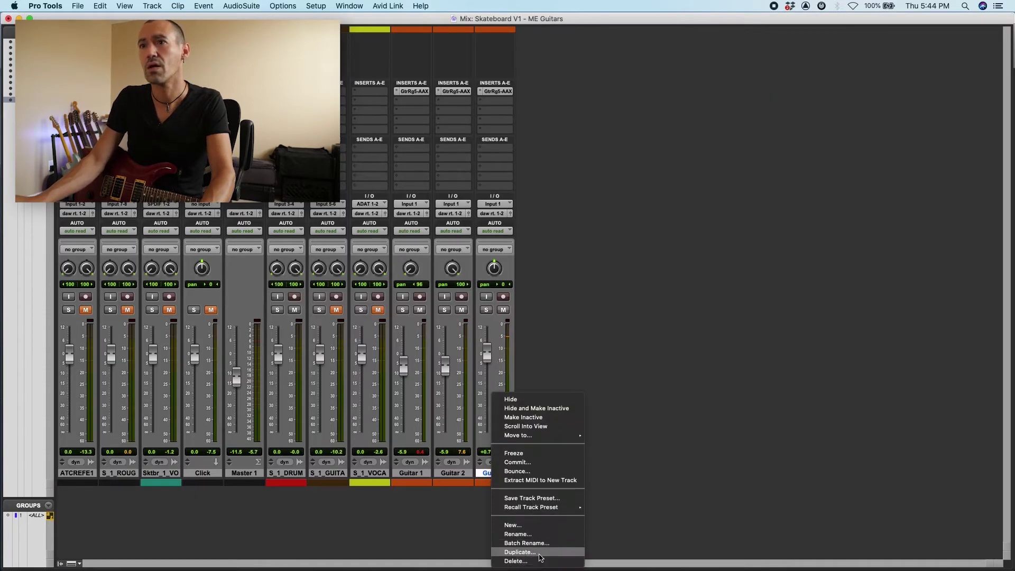
click(541, 553)
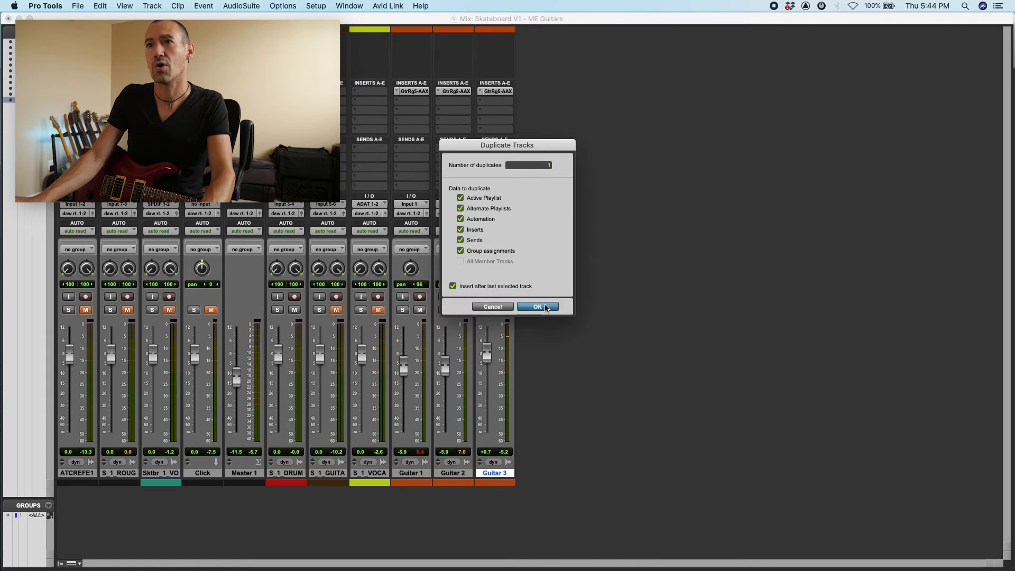
click(537, 307)
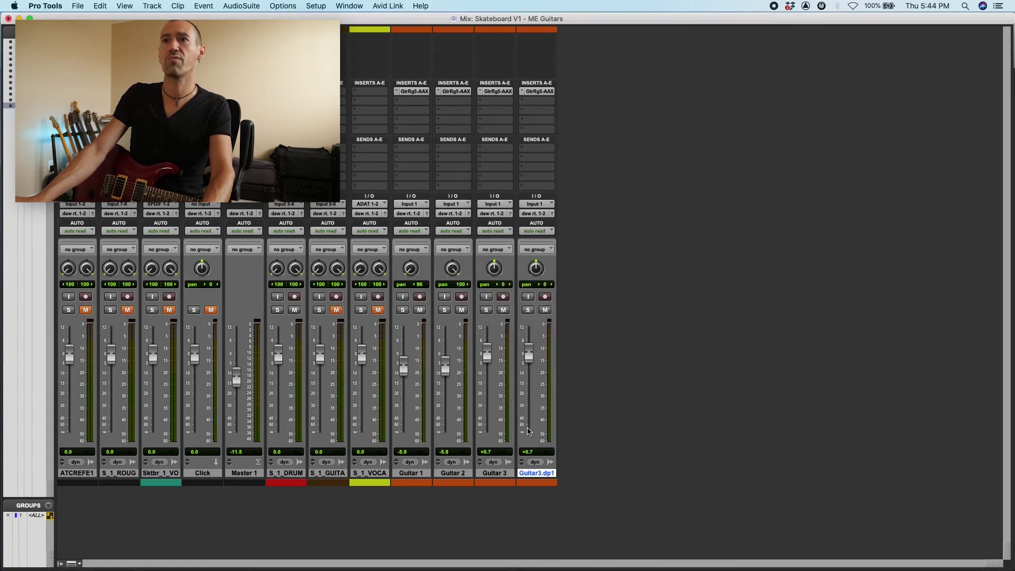
double_click(547, 475)
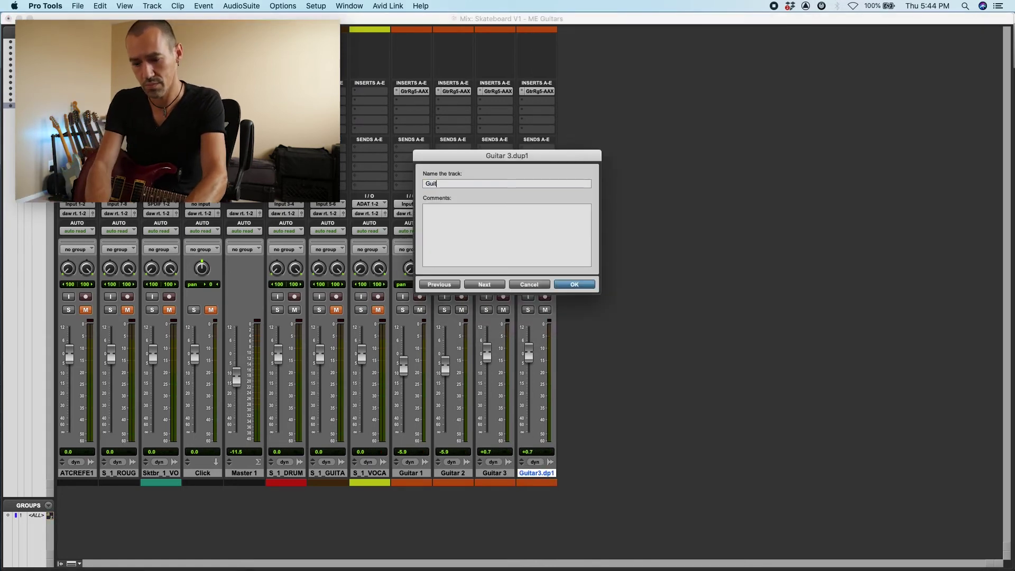
key(Return)
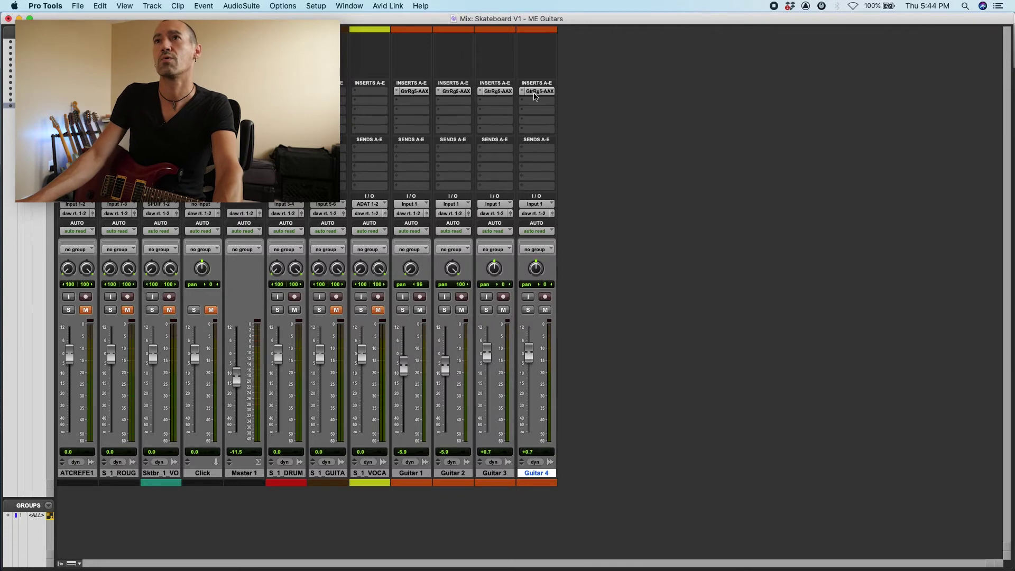
click(536, 91)
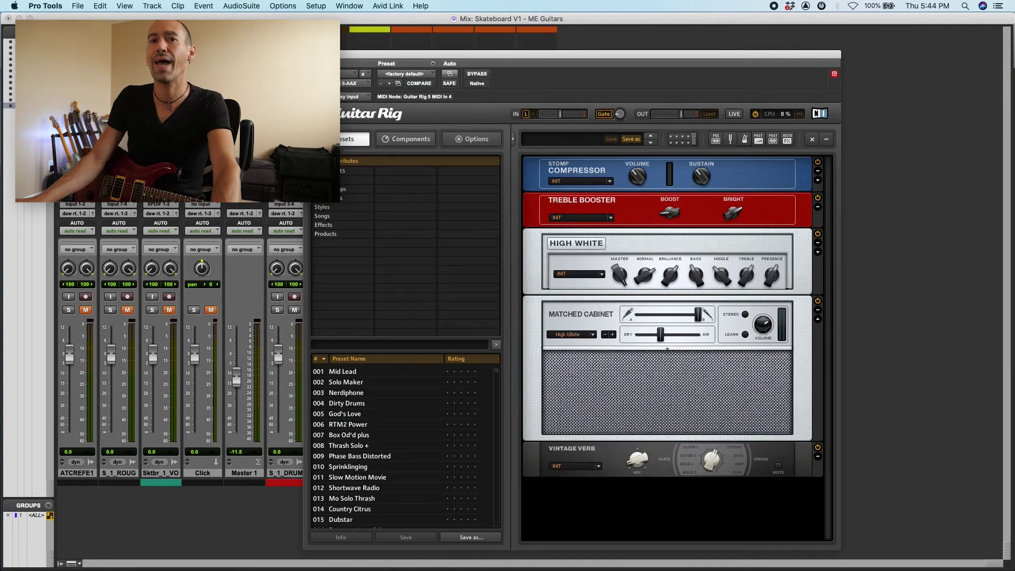
Close Guitar 4's copied Guitar Rig window and open its insert A selector.
click(304, 55)
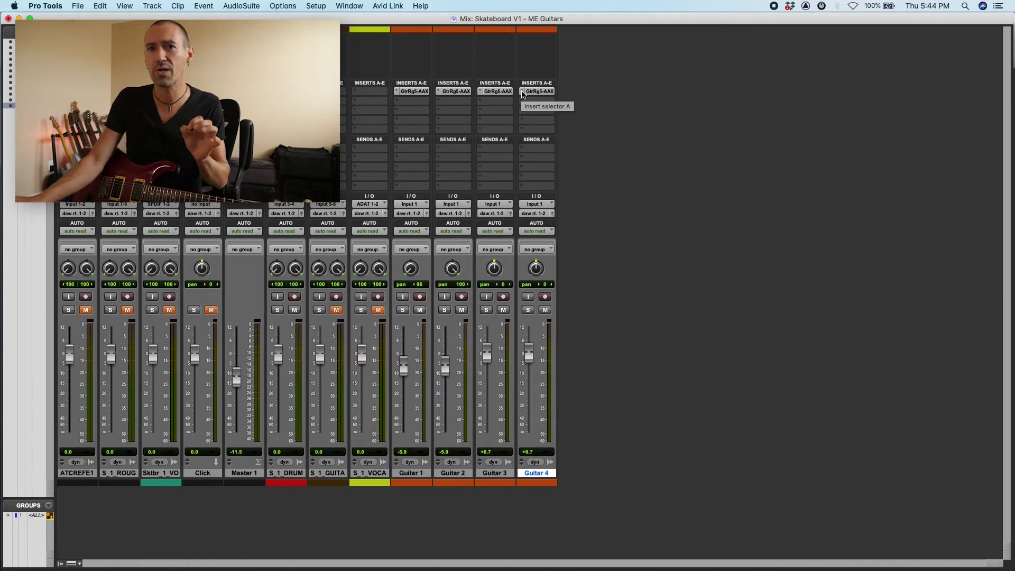
click(523, 94)
Insert Guitar Rig 5-AAX (mono) on the Guitar 4 track.
mouse_move(523, 94)
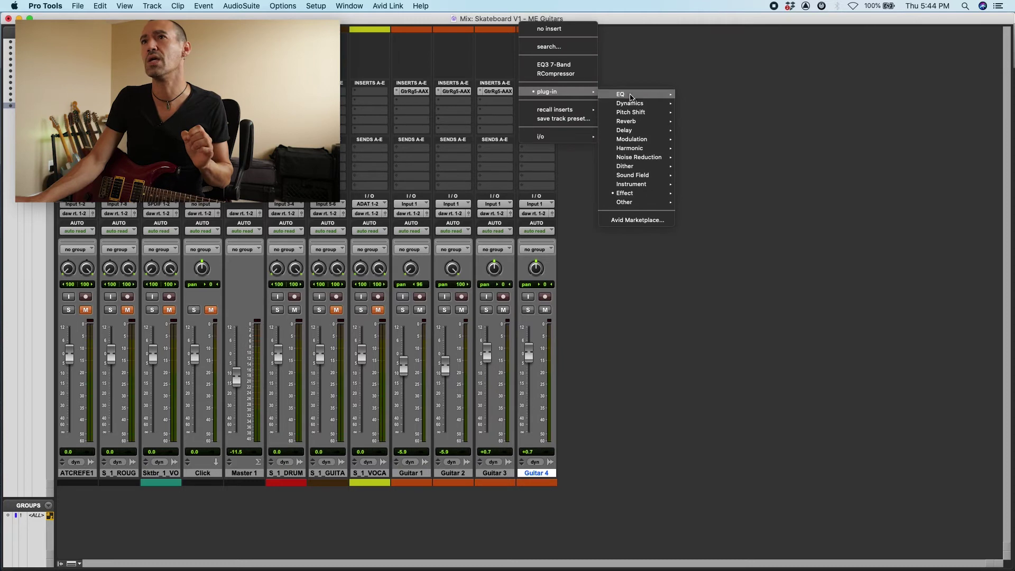
mouse_move(621, 197)
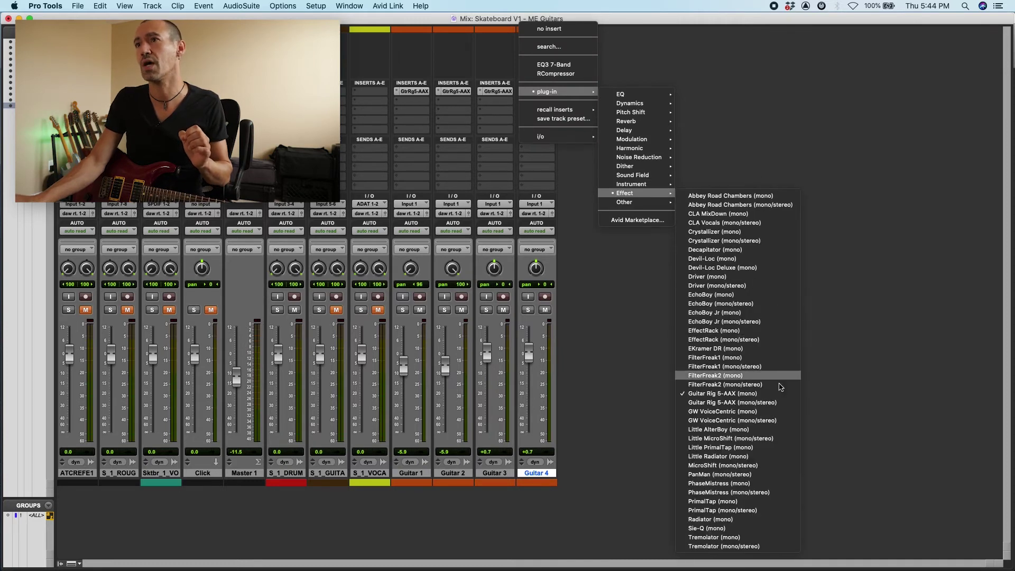
click(780, 403)
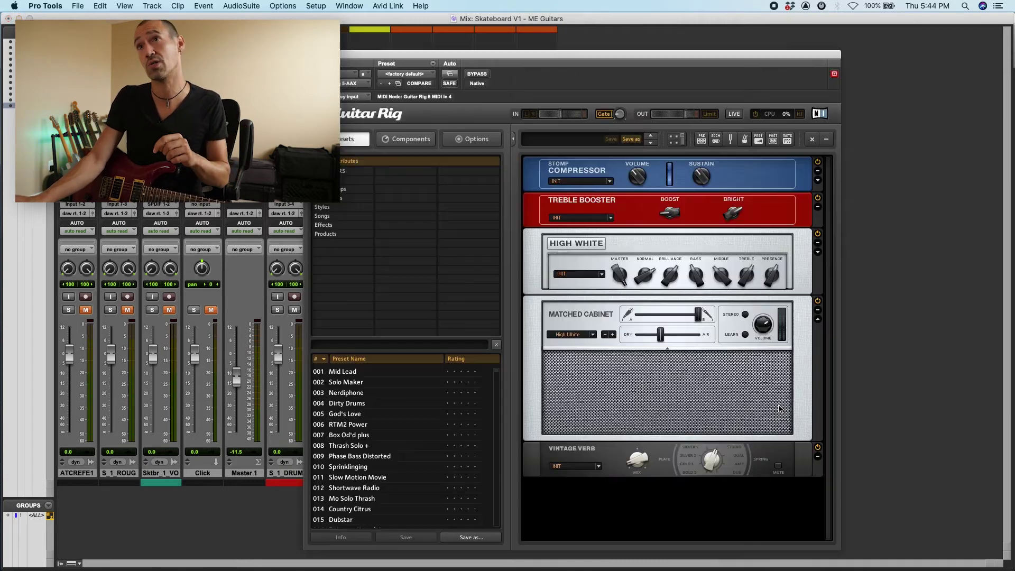
Delete the Compressor, Treble Booster, High White amp, Matched Cabinet and Vintage Verb from the rack.
click(750, 169)
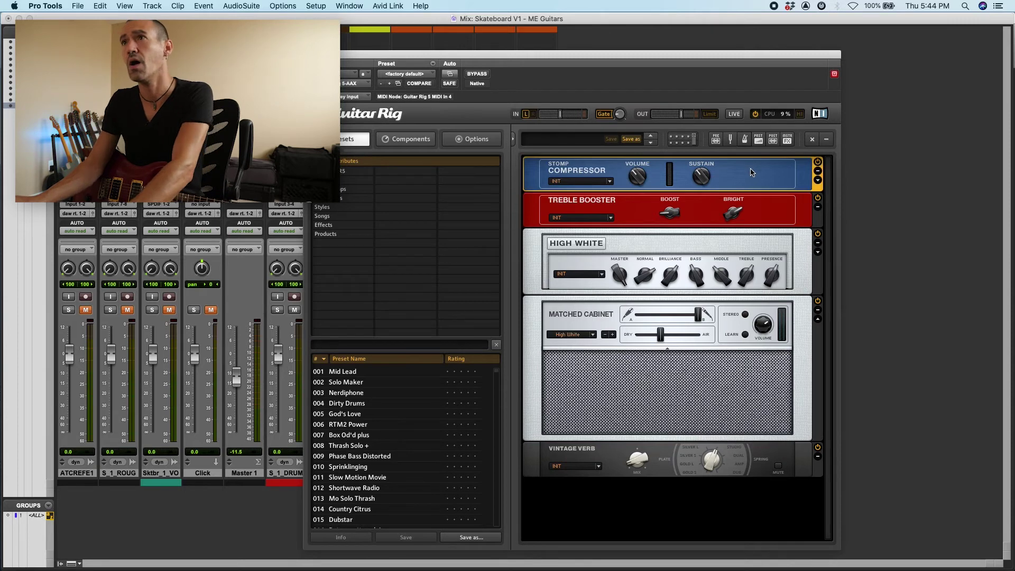
key(Delete)
click(762, 177)
key(Delete)
click(794, 186)
key(Delete)
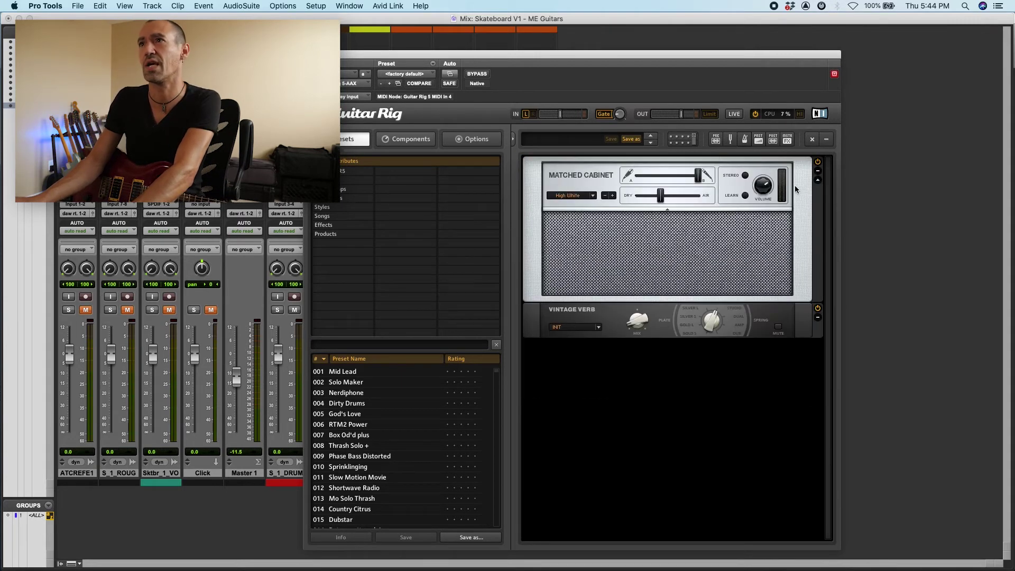
click(794, 185)
key(Delete)
click(799, 180)
key(Delete)
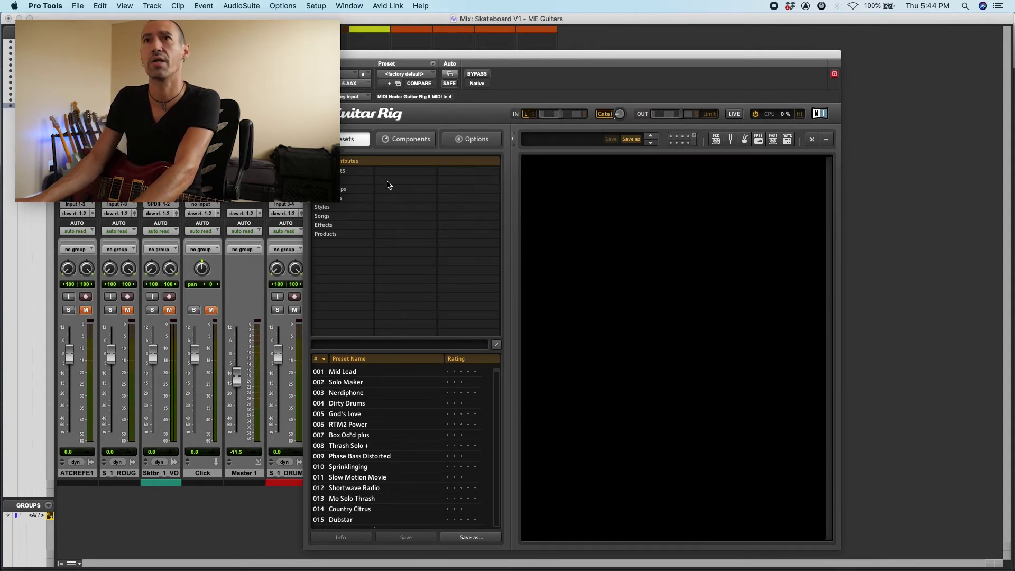
click(403, 147)
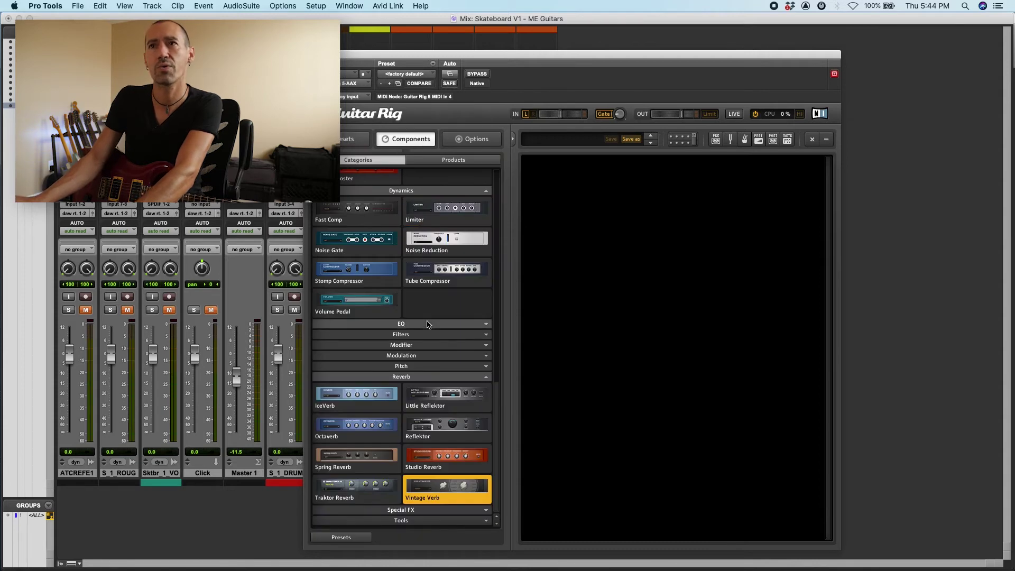
Drag Hot Solo+, Stereo Tune and Vintage Verb into the rack, then move the window right.
click(401, 191)
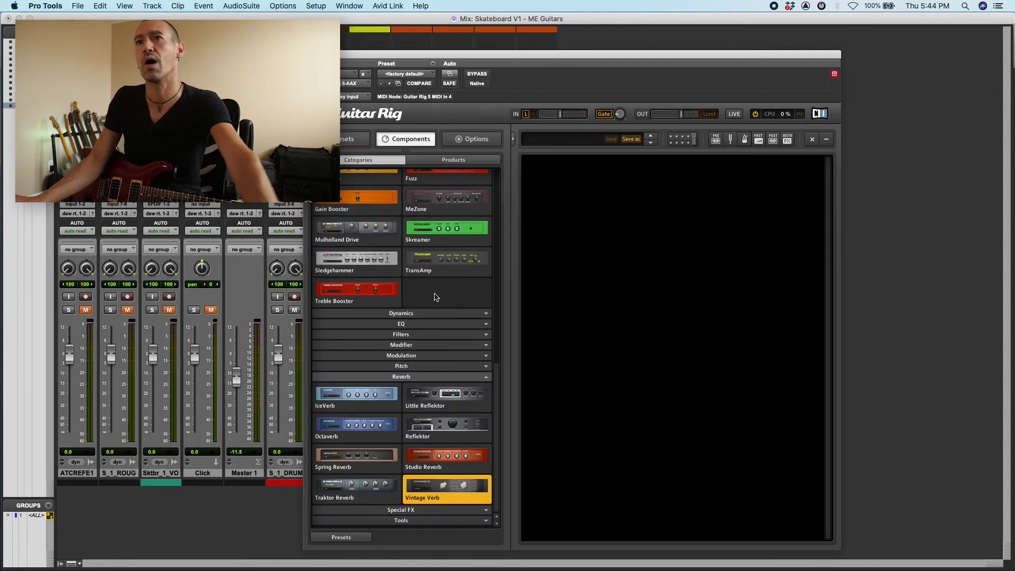
scroll(402, 227, up, 10)
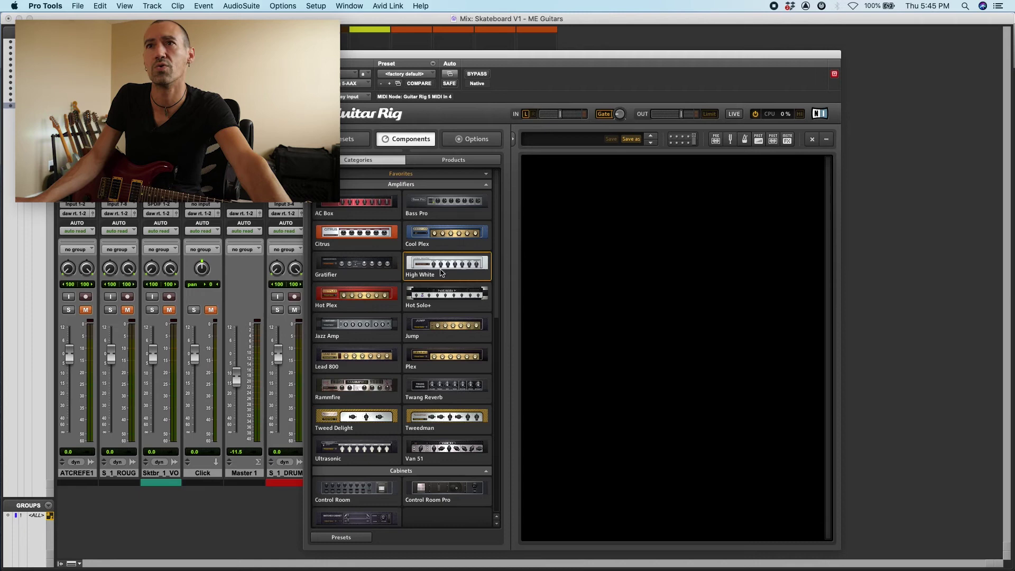
drag(437, 294, 587, 301)
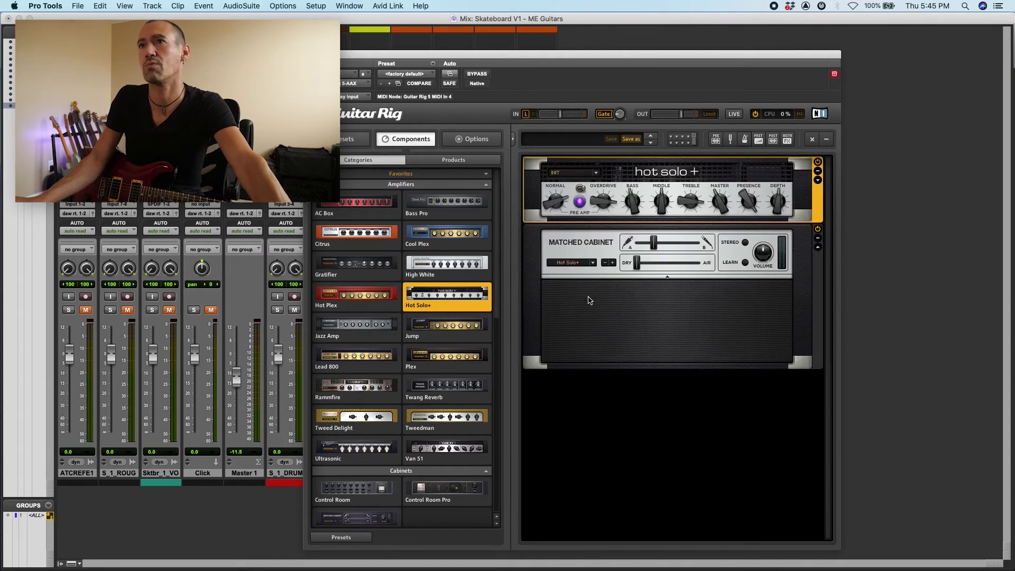
click(438, 185)
click(438, 195)
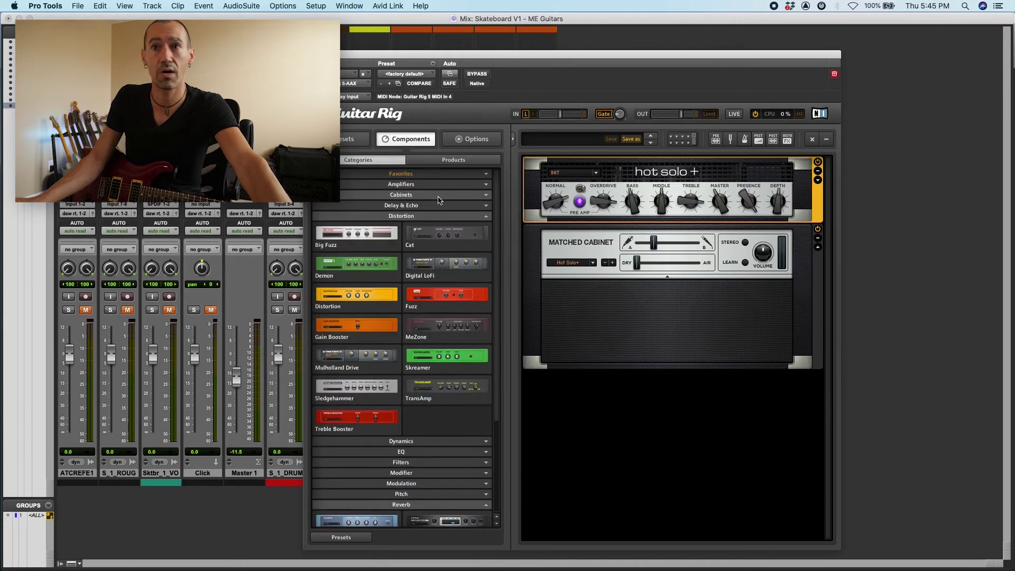
click(411, 217)
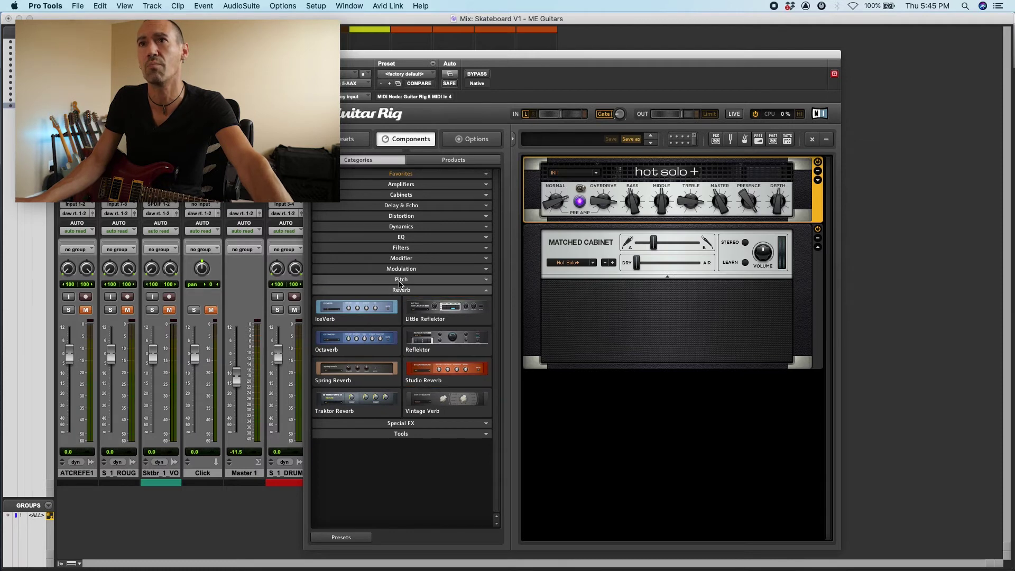
click(381, 268)
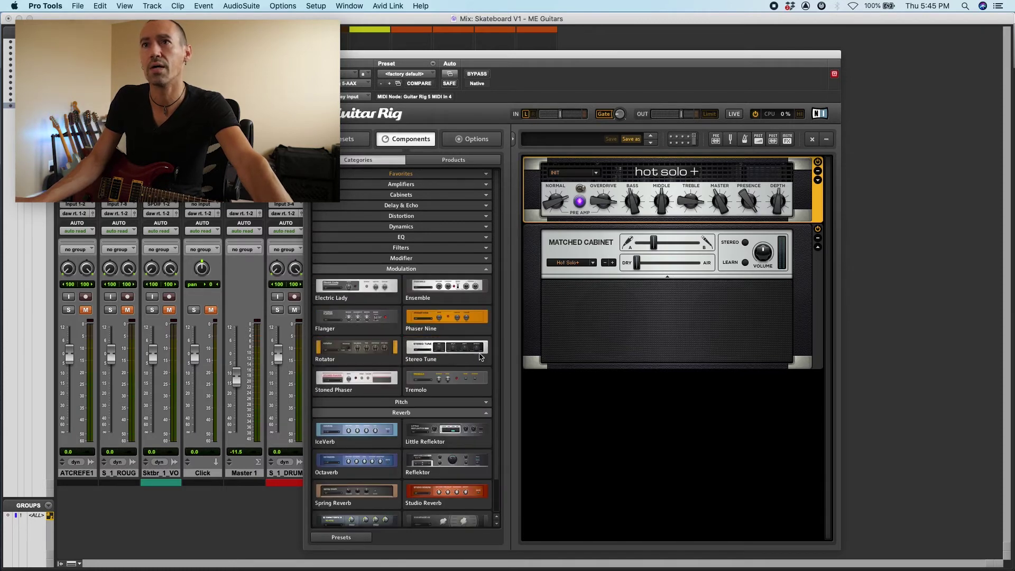
drag(460, 355, 609, 438)
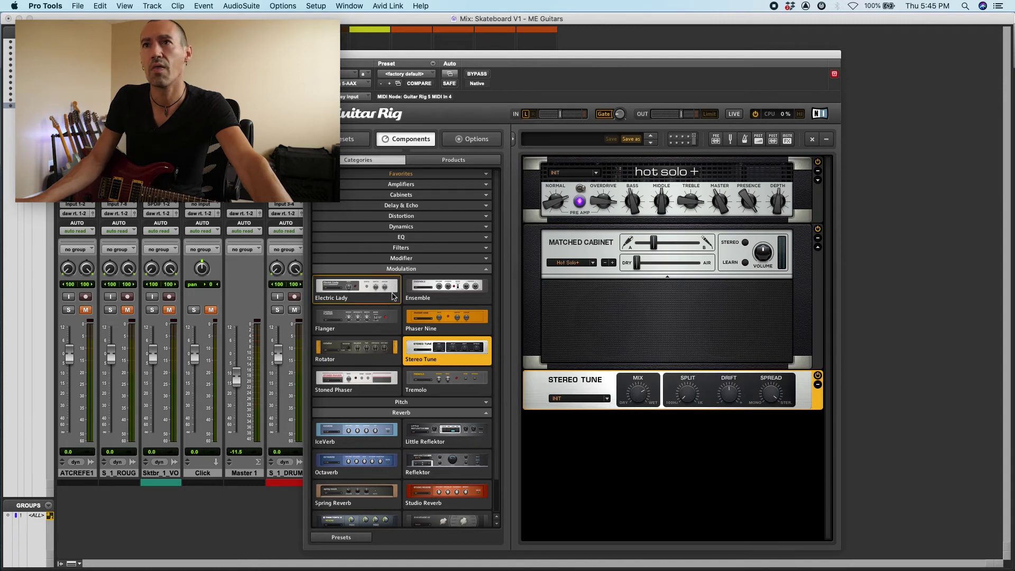
click(396, 269)
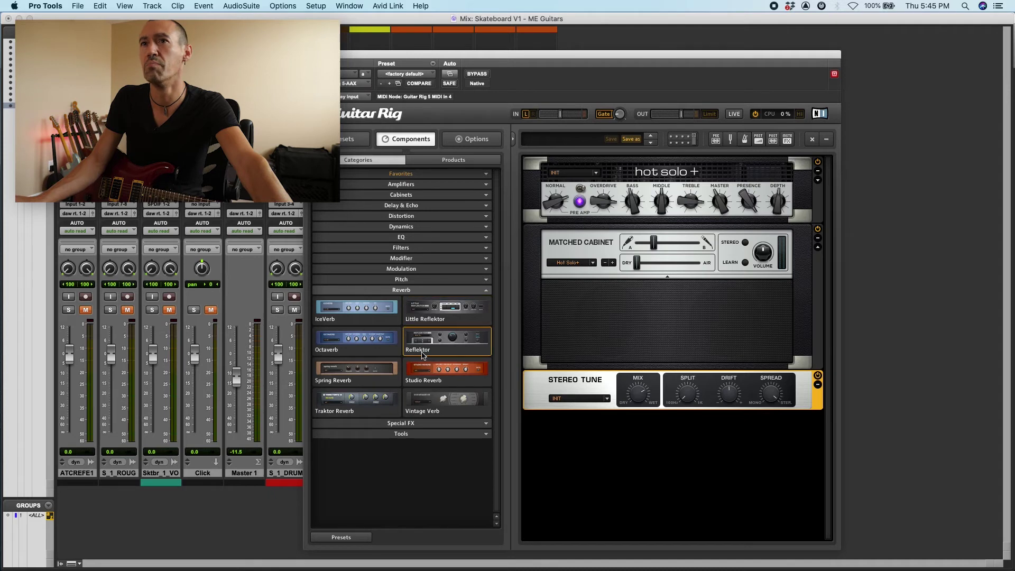
drag(413, 399, 701, 455)
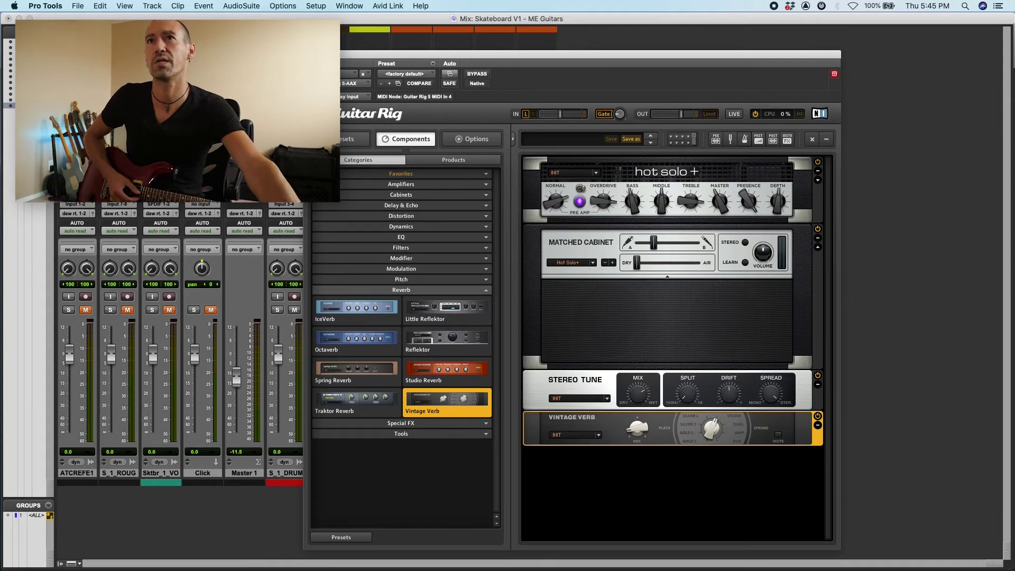
drag(334, 59, 683, 122)
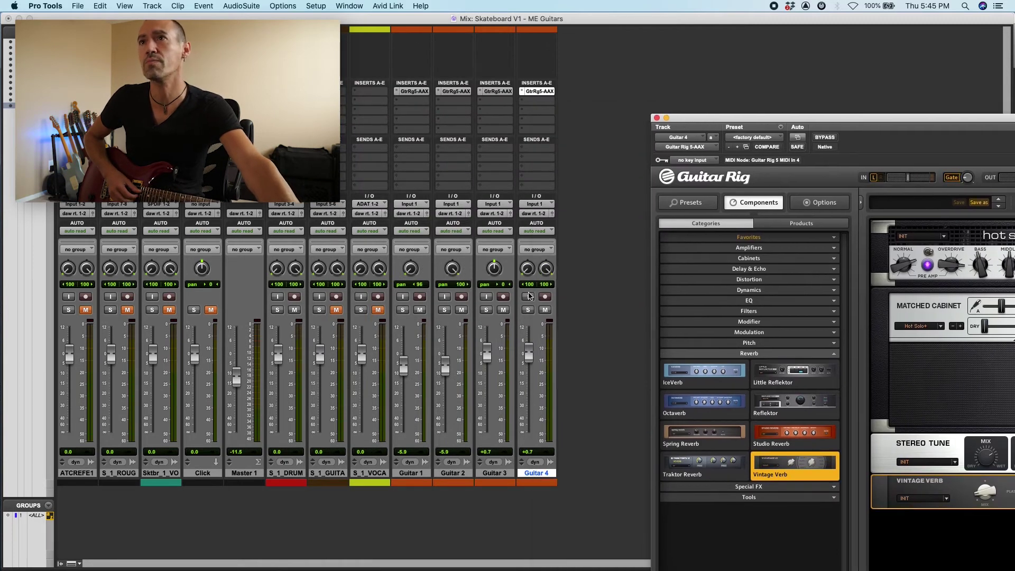
Enable Guitar 4's input monitoring, close its Guitar Rig window, and return to the Edit window.
click(528, 296)
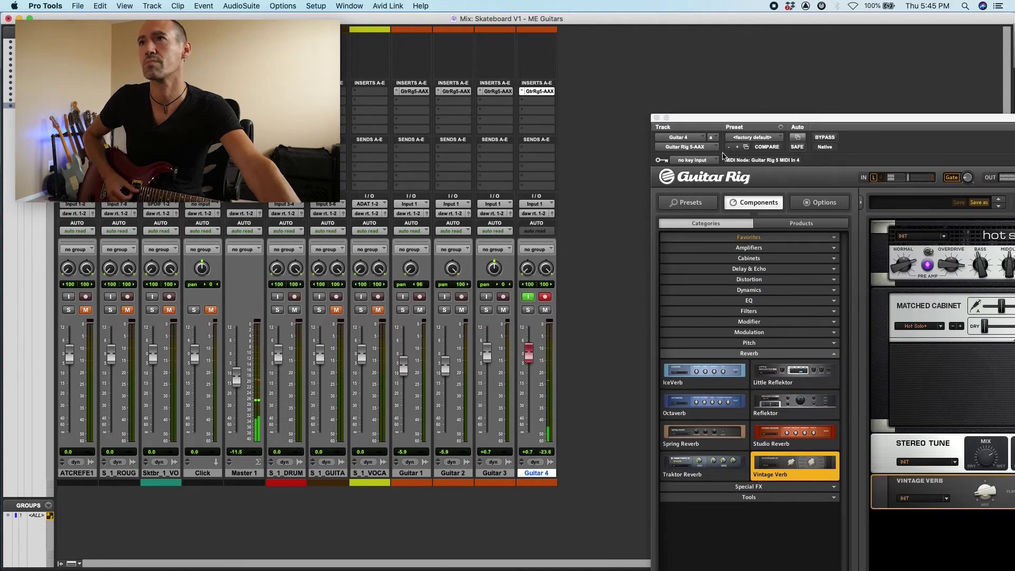
drag(740, 120, 526, 128)
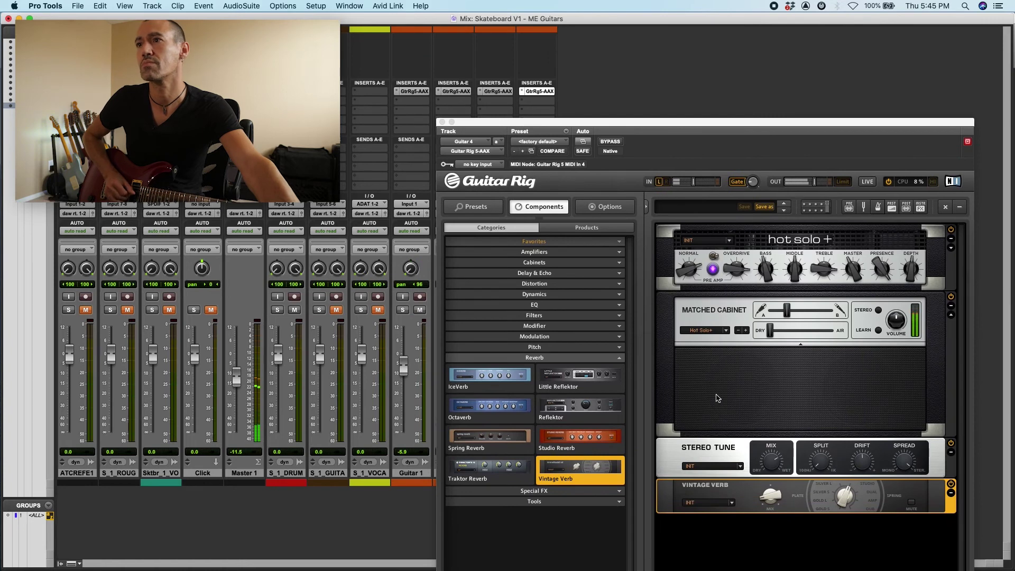
click(773, 465)
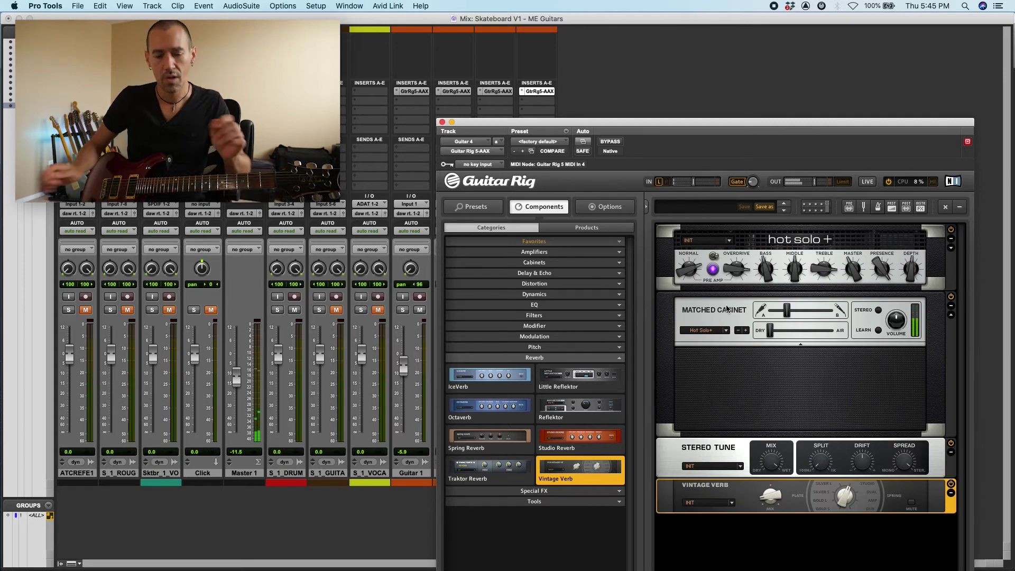
click(442, 122)
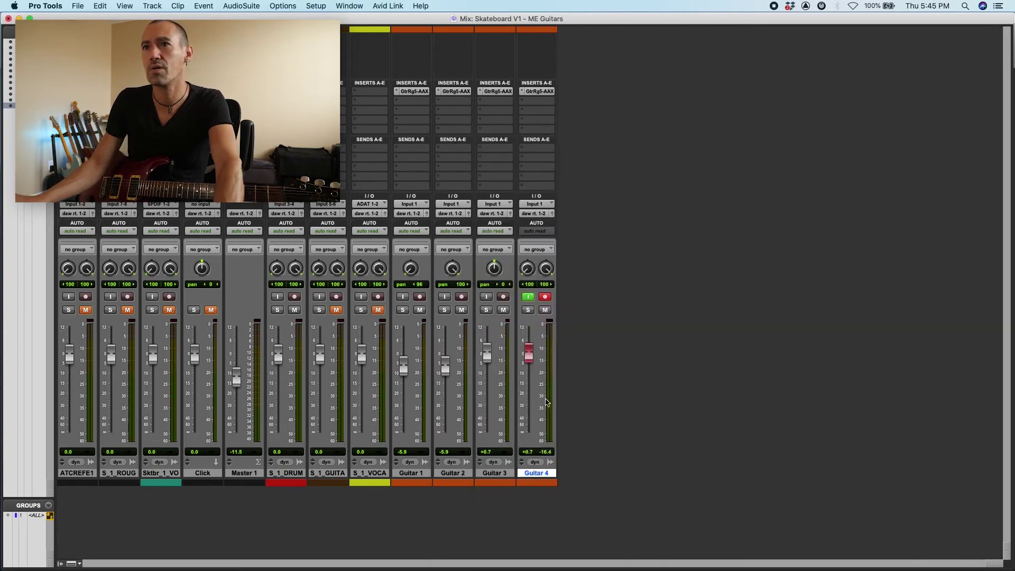
key(super+equal)
Show the Transport, delete Guitar 4's copied clips, and place the playhead near bar 17.
click(388, 434)
key(super+bracketright)
key(super+bracketright)
key(super+bracketright)
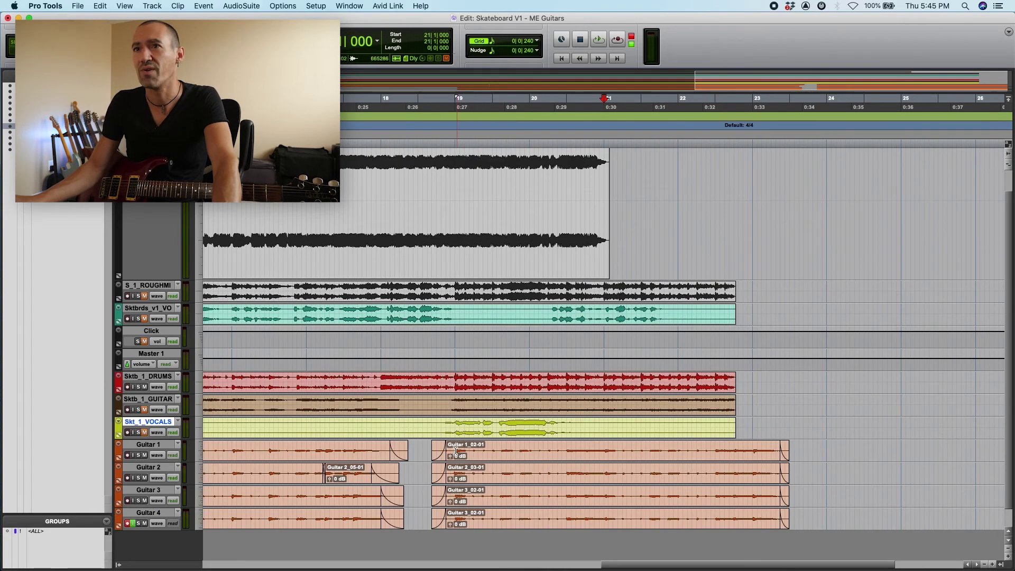
drag(455, 446, 613, 444)
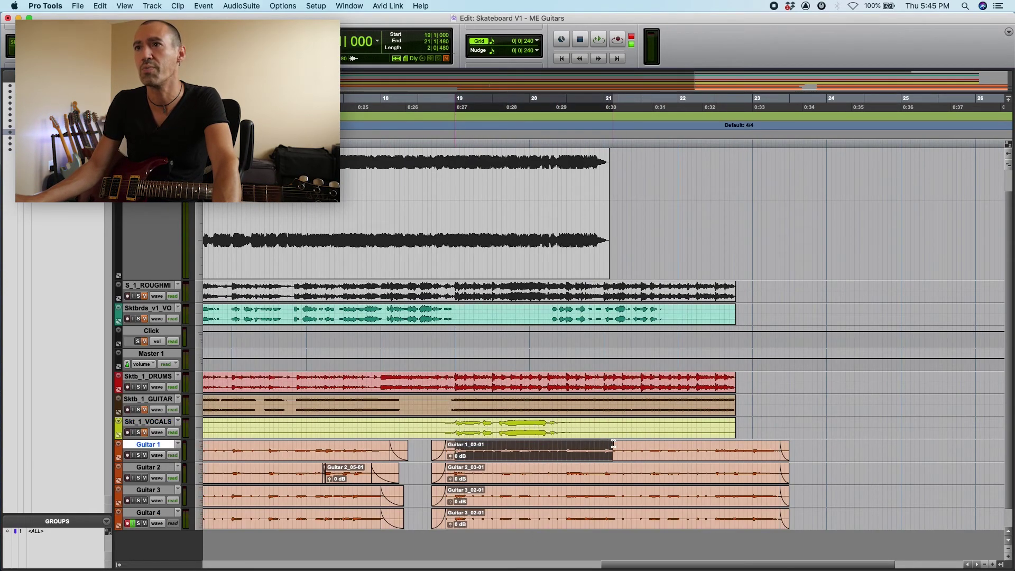
key(super+1)
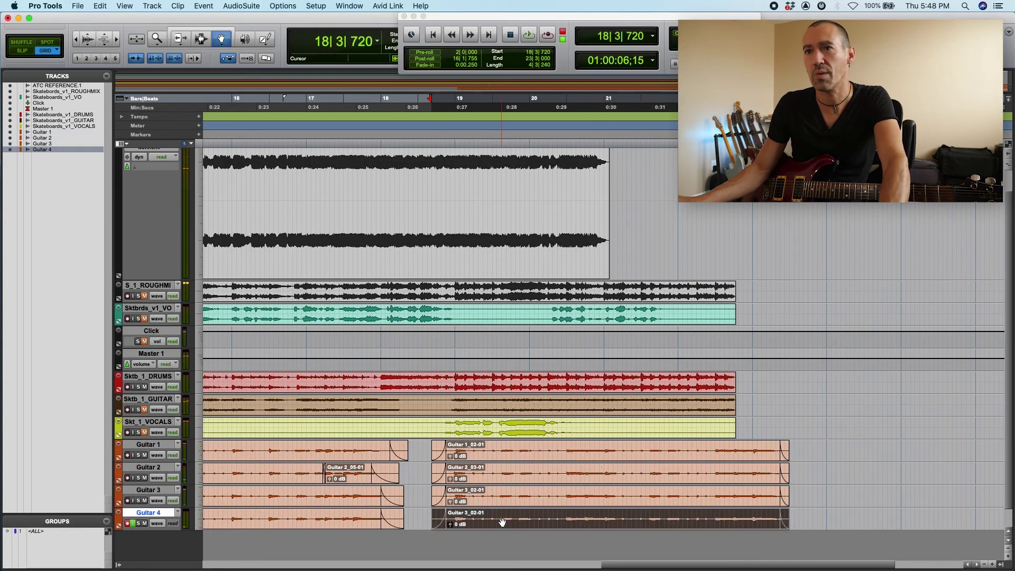
key(super+a)
key(Delete)
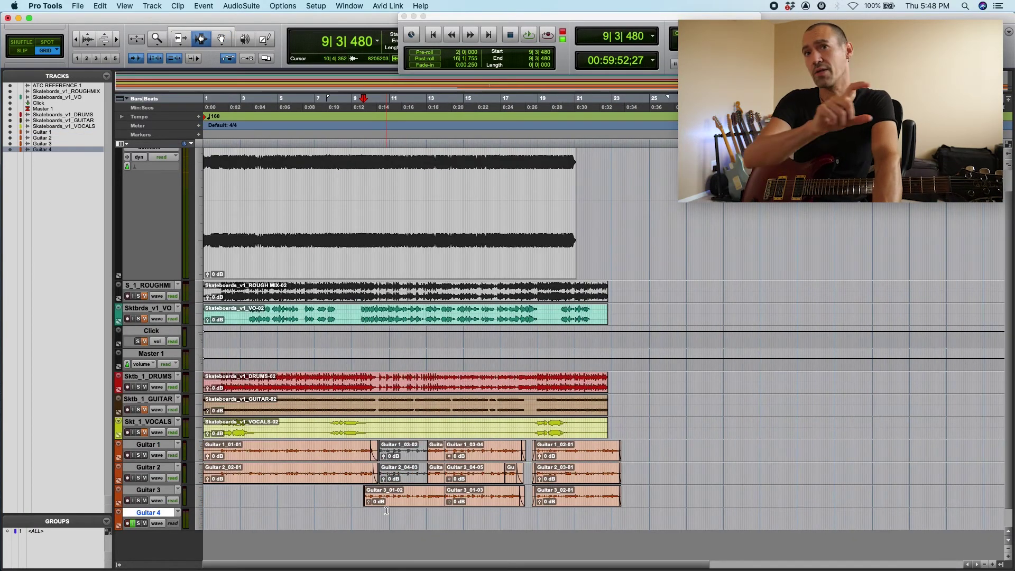
click(515, 514)
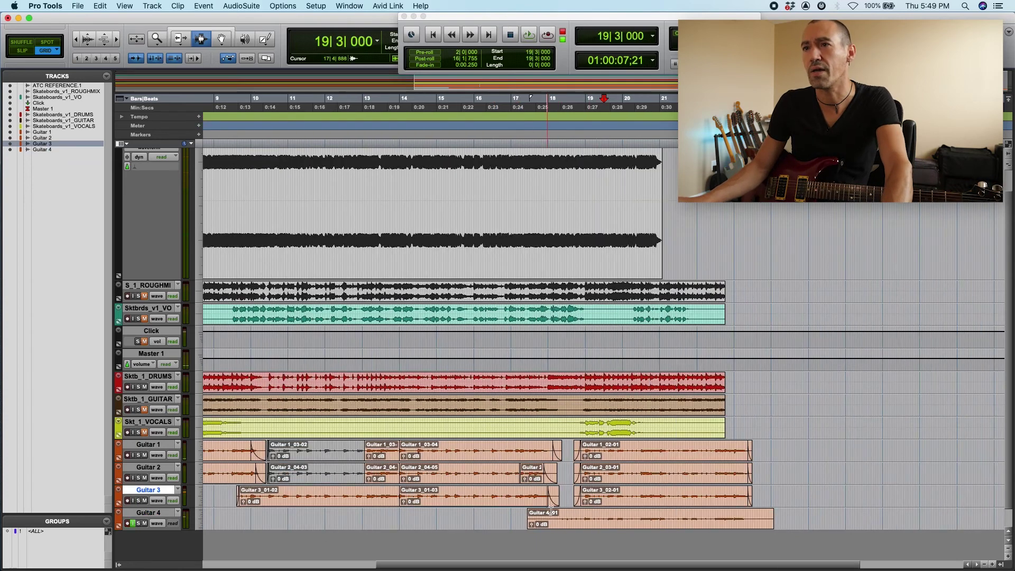
Trim the Guitar 4 take's start later, add a fade-in, and audition it.
key(super+bracketright)
key(super+bracketright)
key(F6)
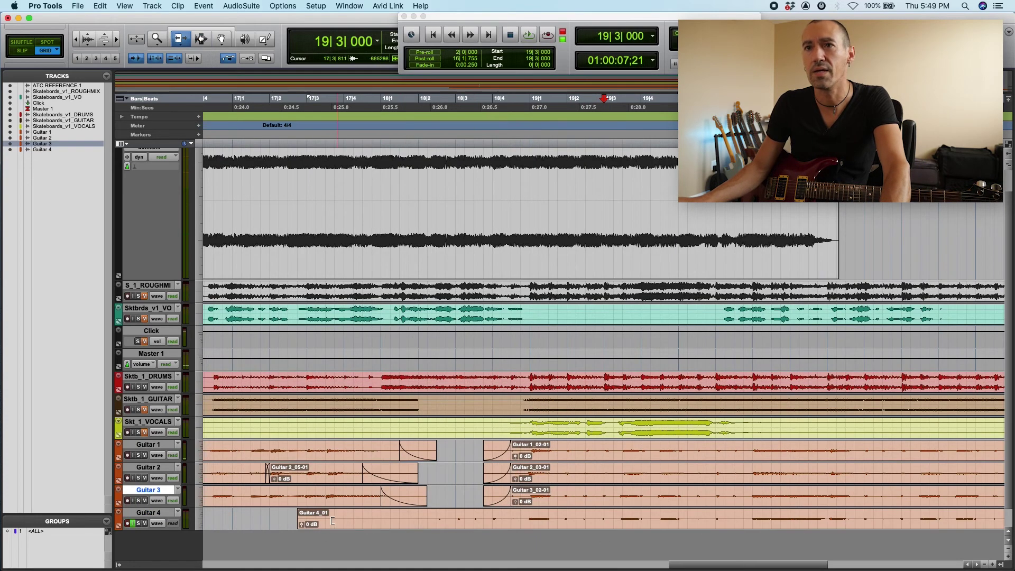
drag(333, 521, 432, 523)
key(F7)
key(super+f)
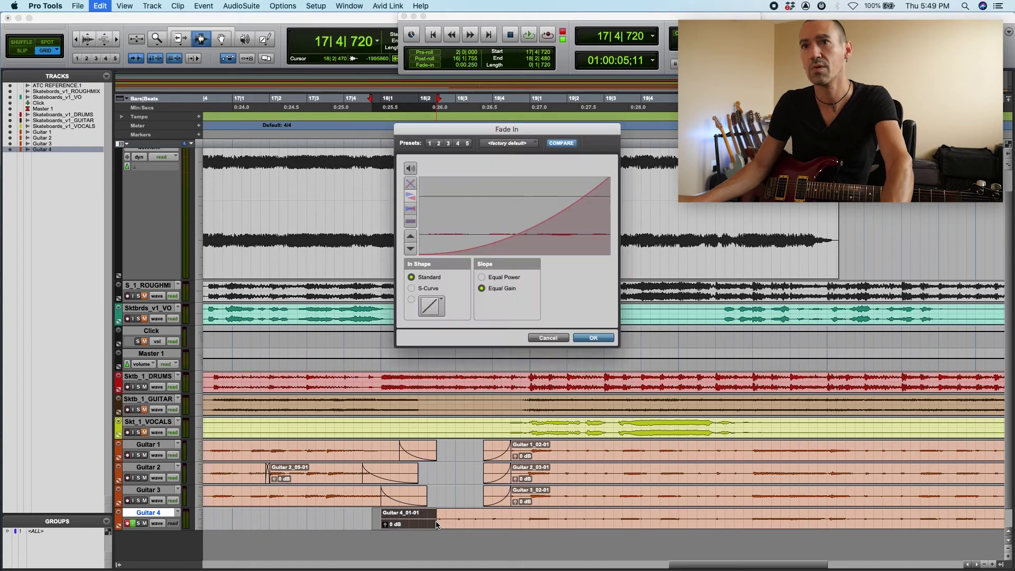
key(Return)
key(space)
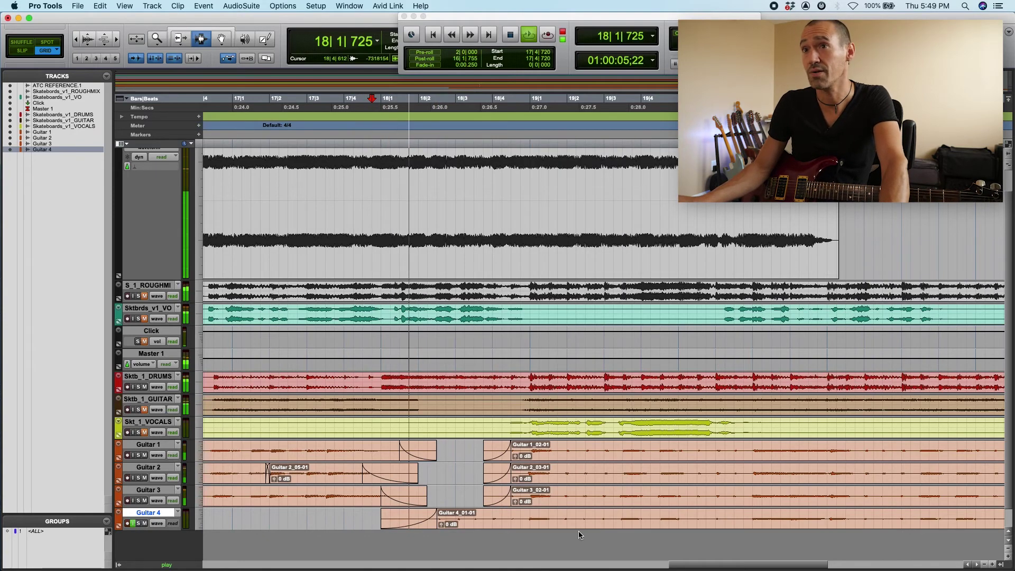
key(super+bracketleft)
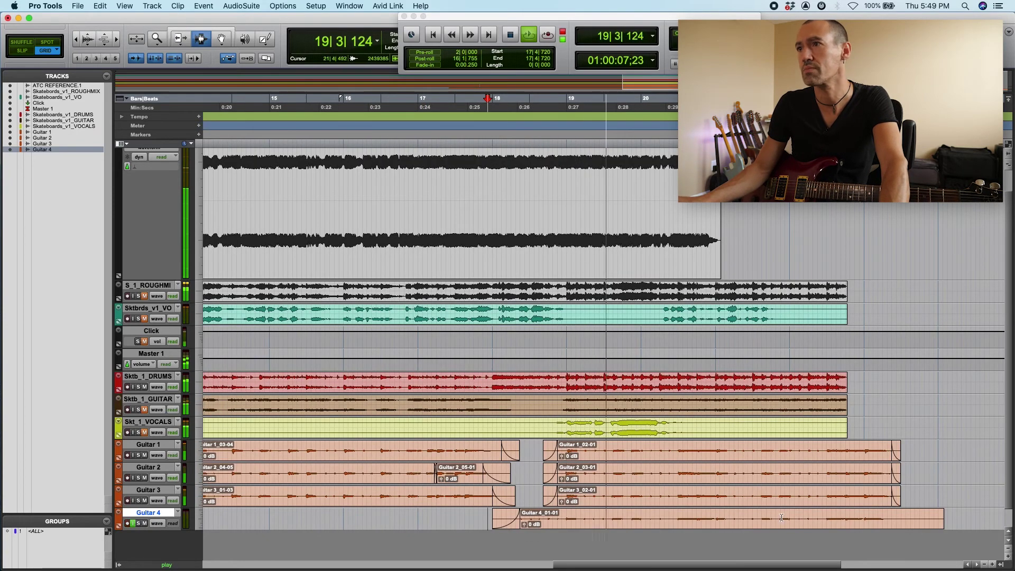
key(space)
key(space)
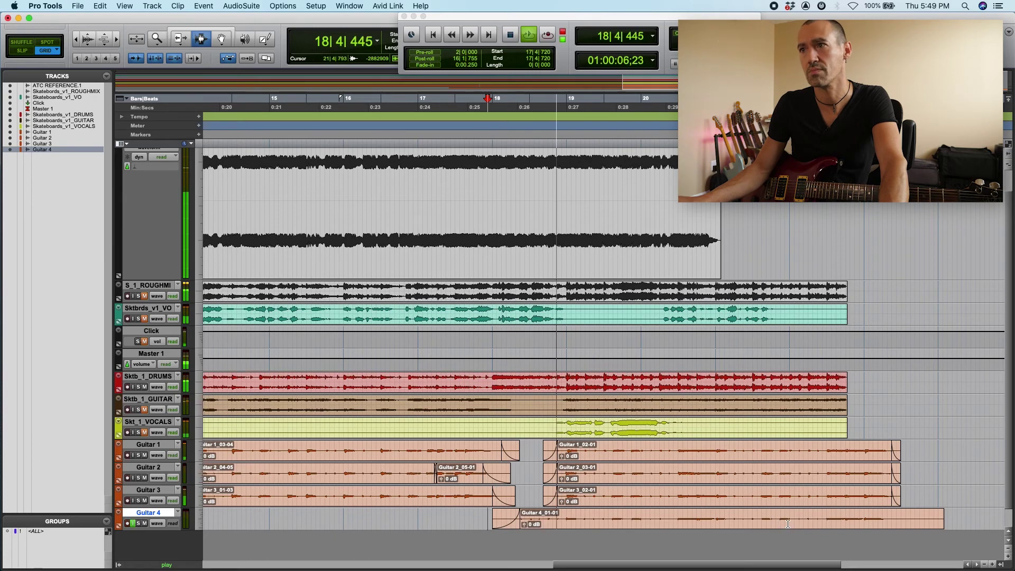
Trim Guitar 4's end to match the other guitars, fade out its last beat, lower its fader.
key(super+bracketright)
drag(636, 529, 585, 528)
key(space)
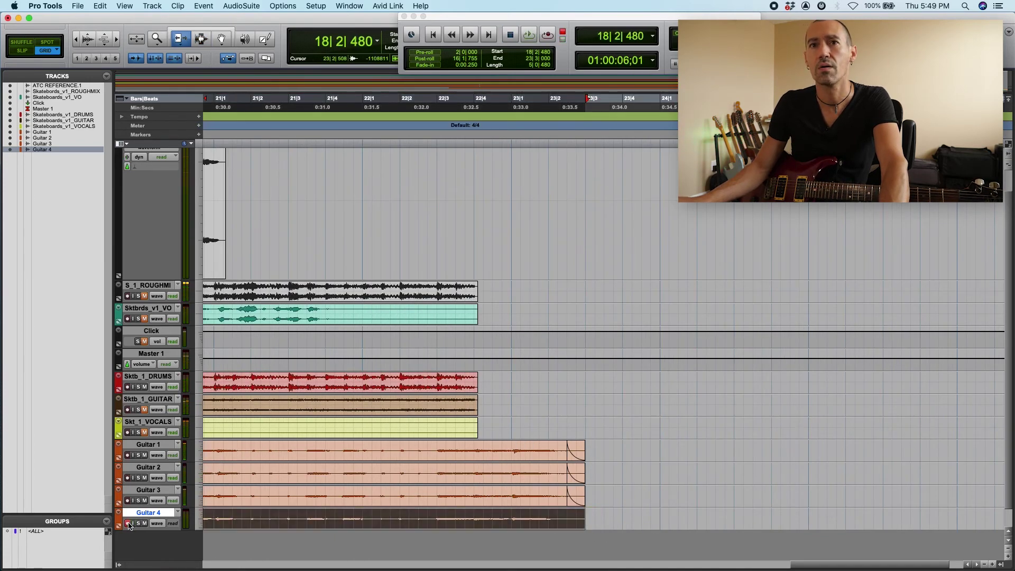
key(space)
drag(603, 520, 567, 520)
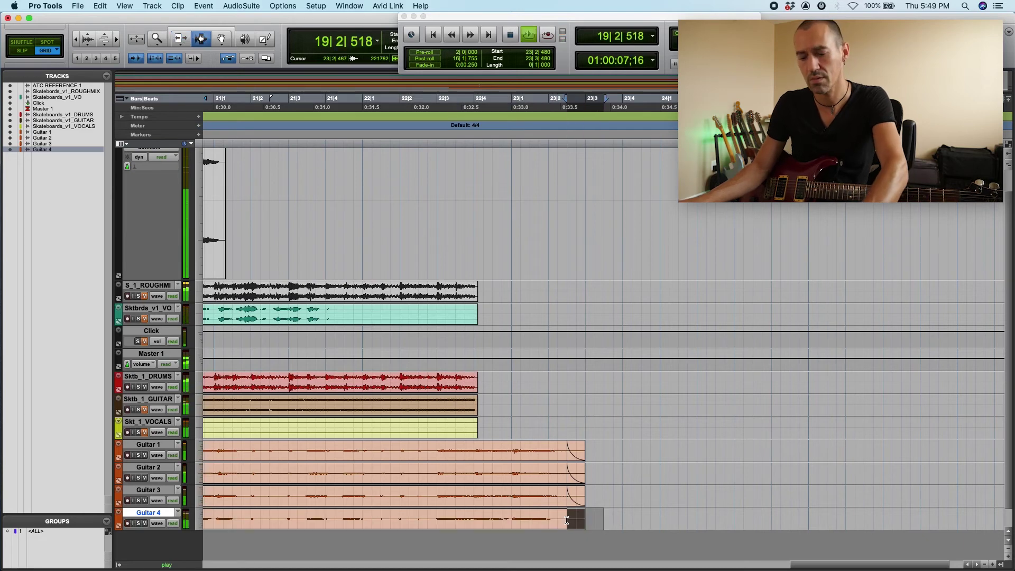
key(super+f)
key(Return)
key(super+equal)
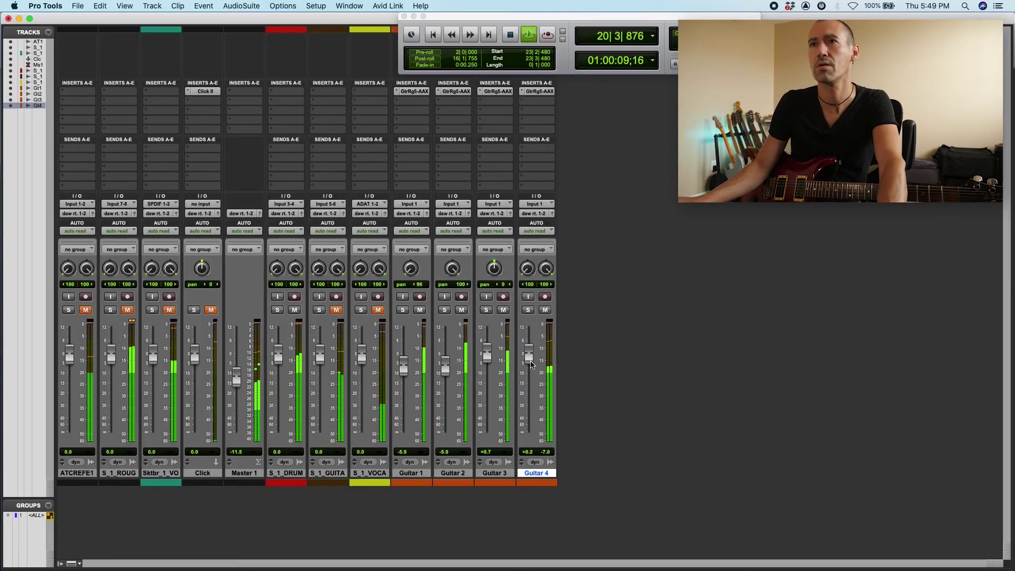
drag(530, 364, 531, 365)
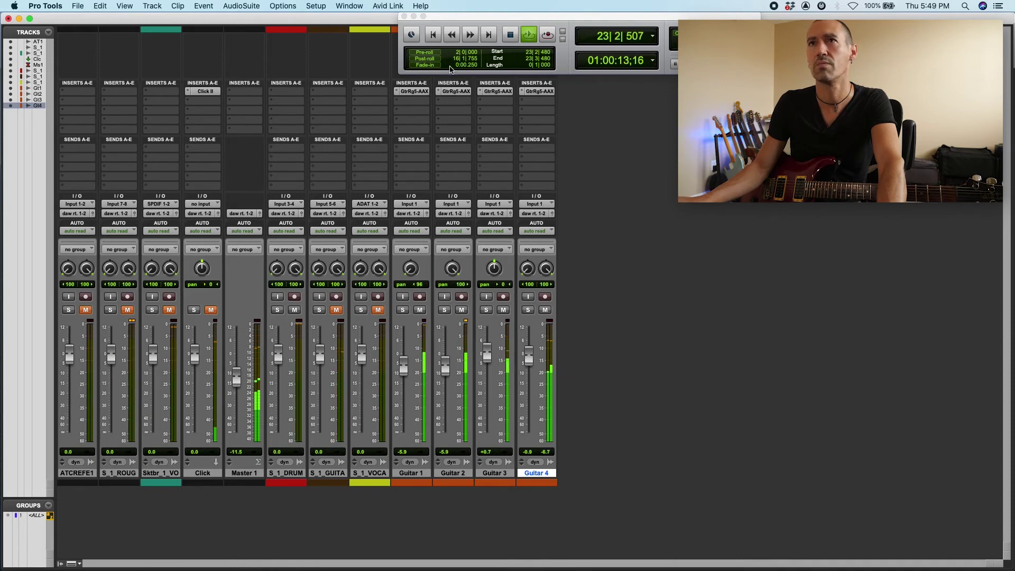
Back in the Edit window, select Guitar 1 from bar 1 to 23|3|000 and audition it.
key(super+equal)
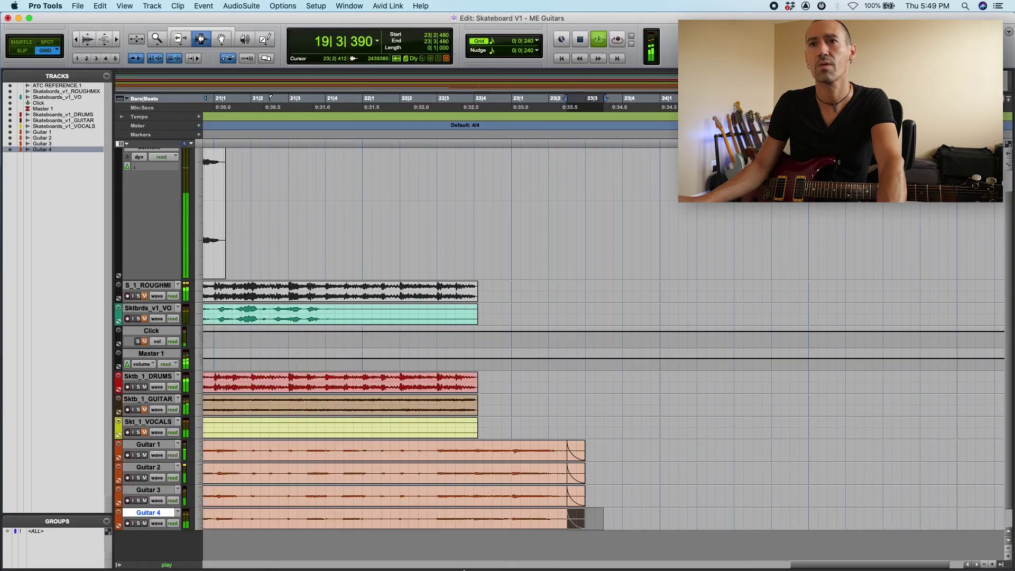
key(super+bracketleft)
key(super+bracketleft)
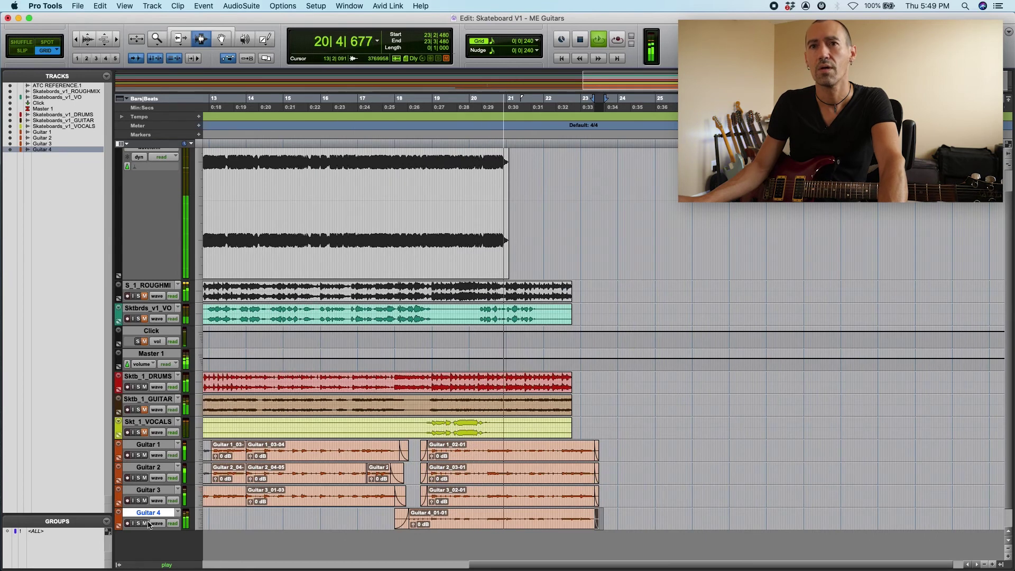
key(space)
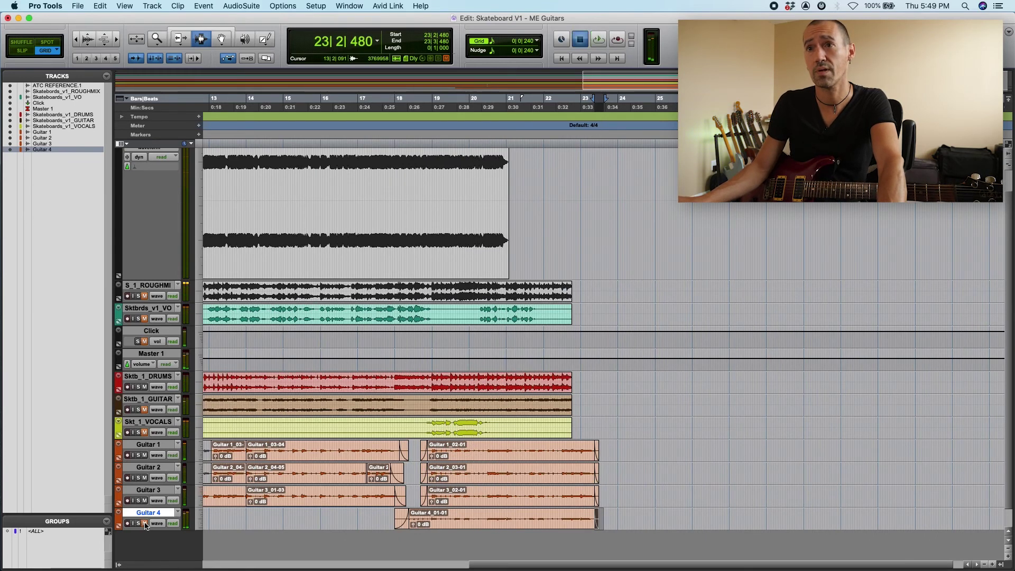
click(425, 502)
key(space)
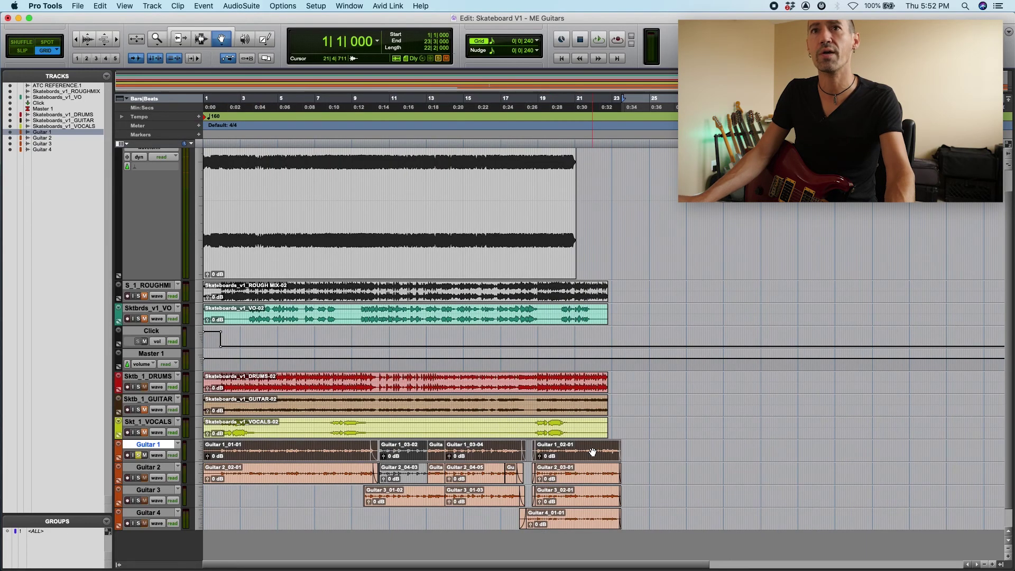
key(super+bracketright)
key(super+bracketright)
key(super+bracketright)
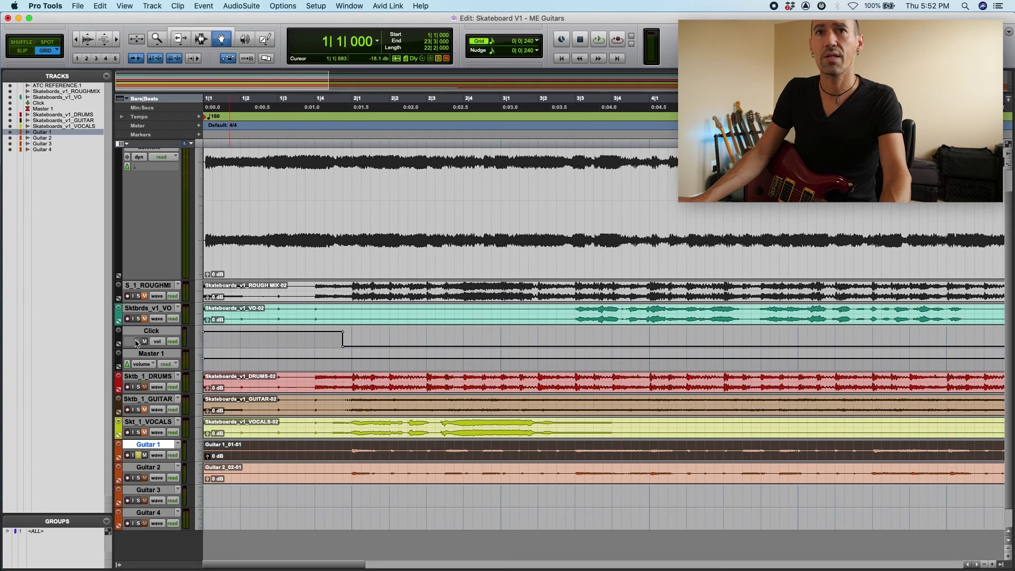
key(space)
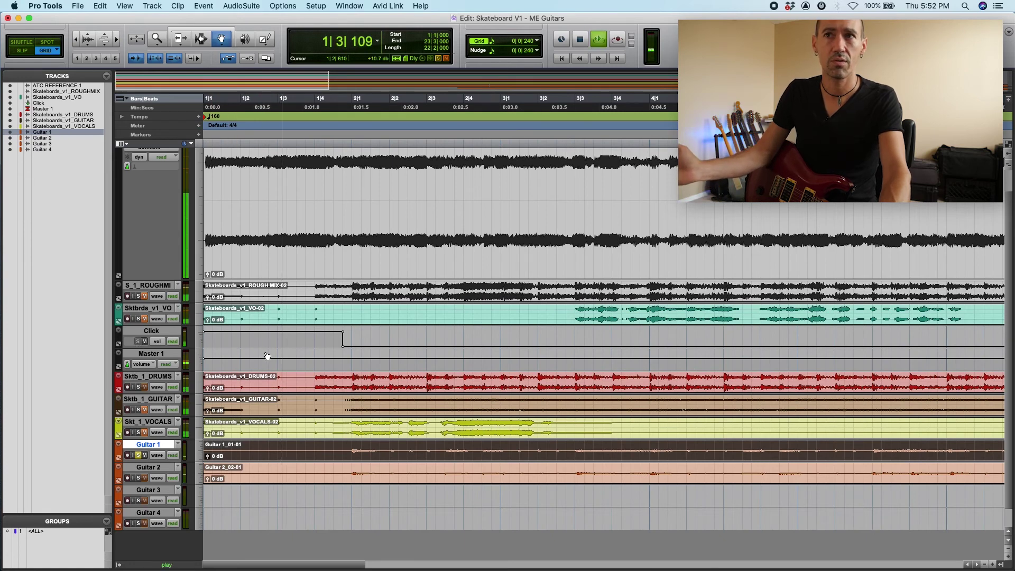
key(space)
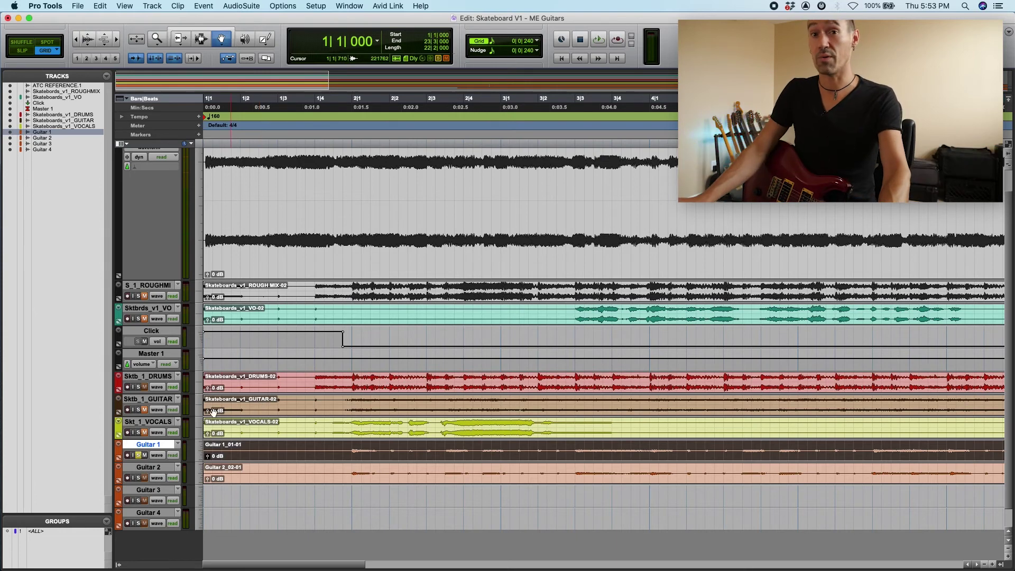
key(super+bracketleft)
key(super+bracketleft)
key(super+bracketleft)
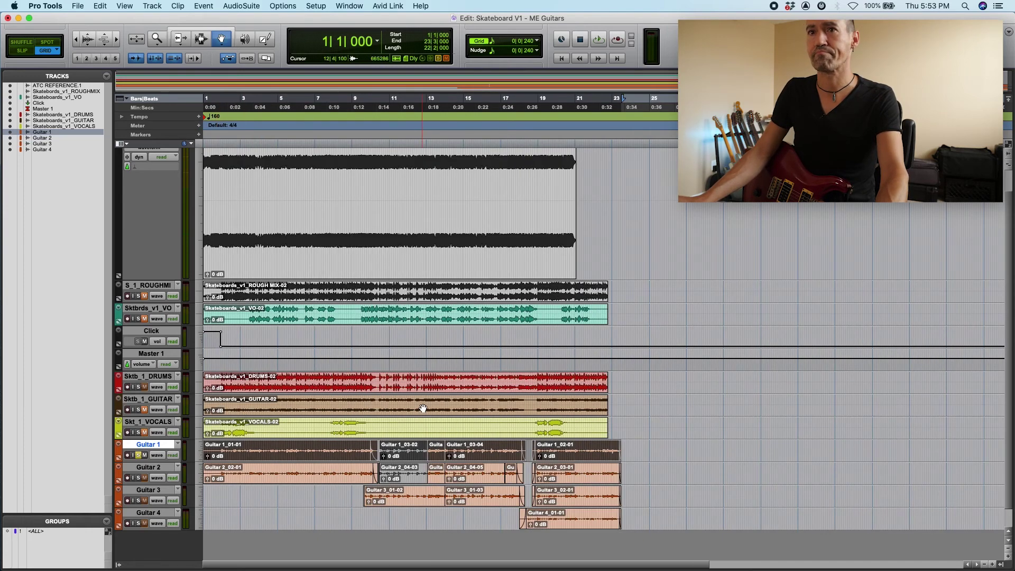
key(super+bracketright)
key(super+bracketright)
Open Bounce Mix and keep the Mono (summed) file format.
click(78, 6)
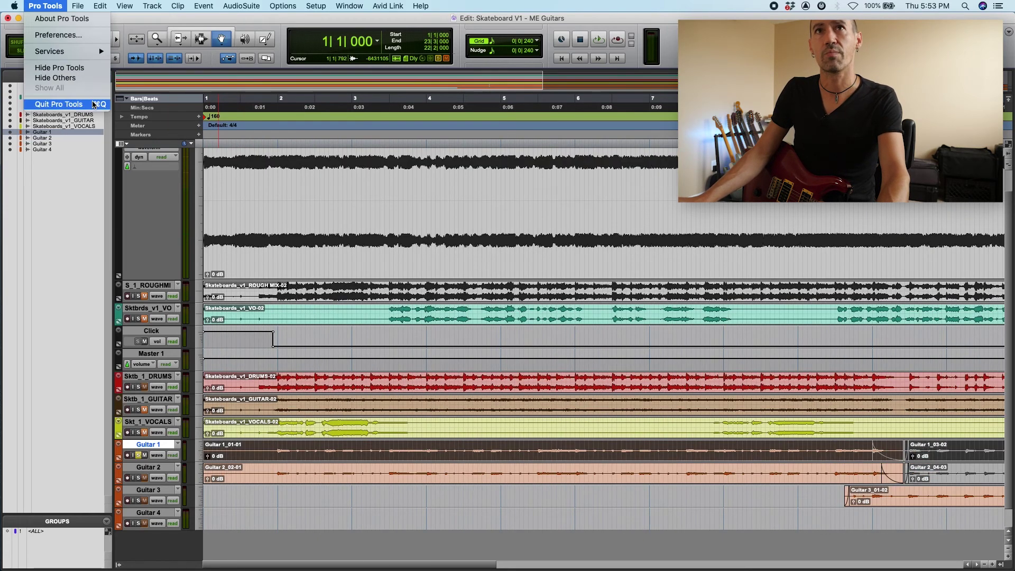
click(98, 158)
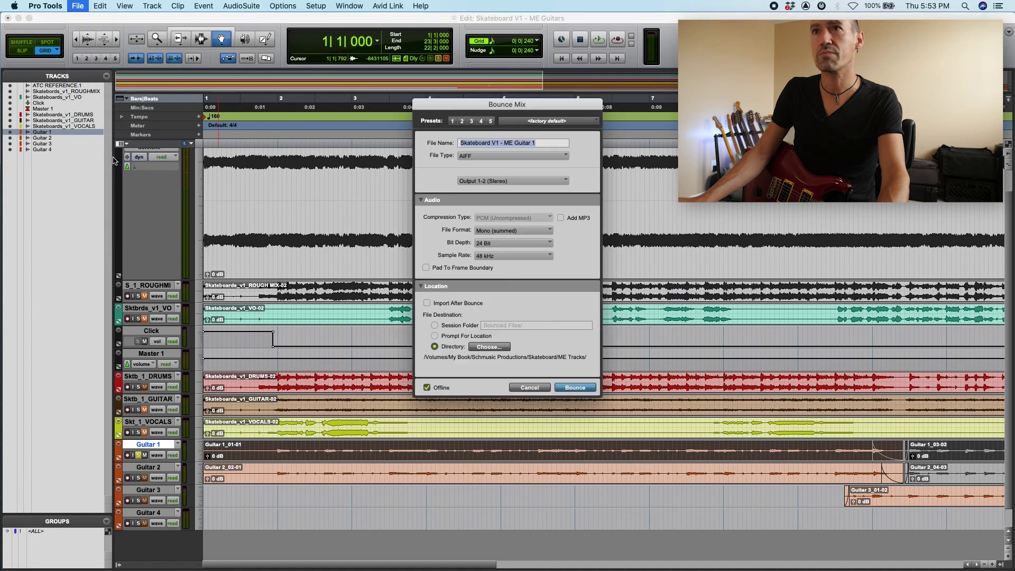
click(526, 229)
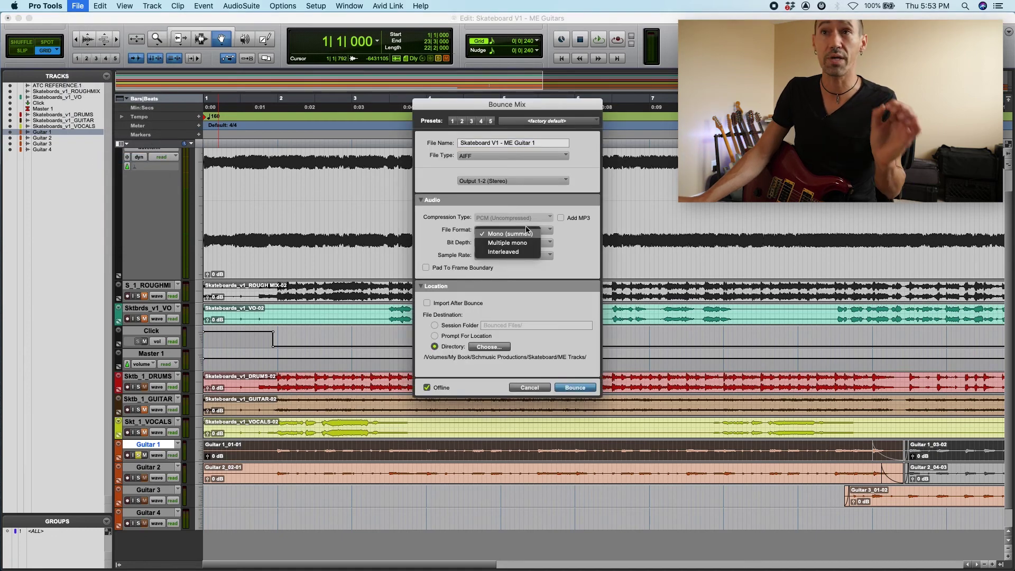
click(529, 233)
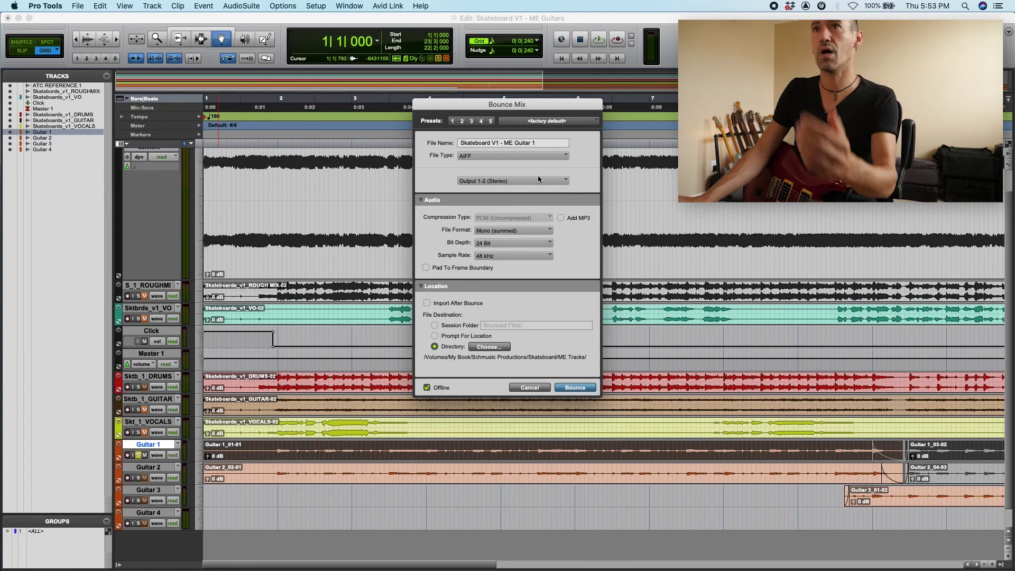
click(496, 232)
click(495, 233)
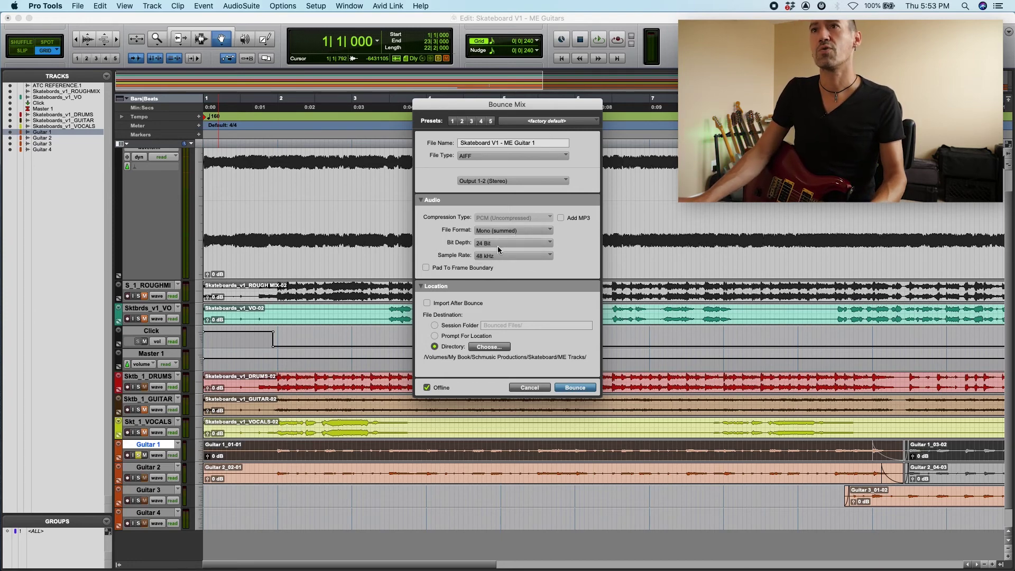
Create a new 'ME Tracks' folder inside Skateboard as the destination and bounce Guitar 1.
click(496, 347)
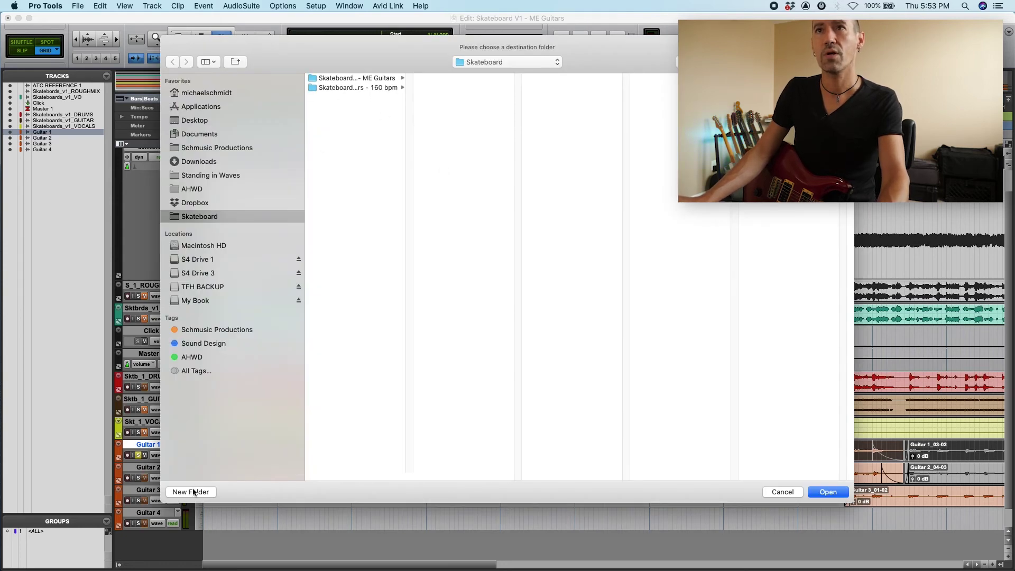
click(193, 492)
text(ME T)
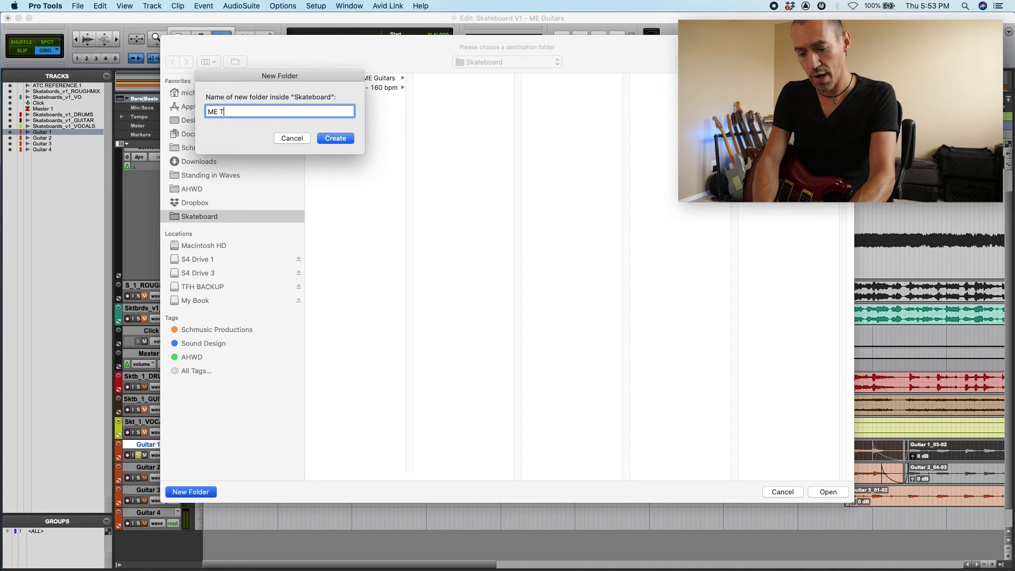
text(racks)
key(Return)
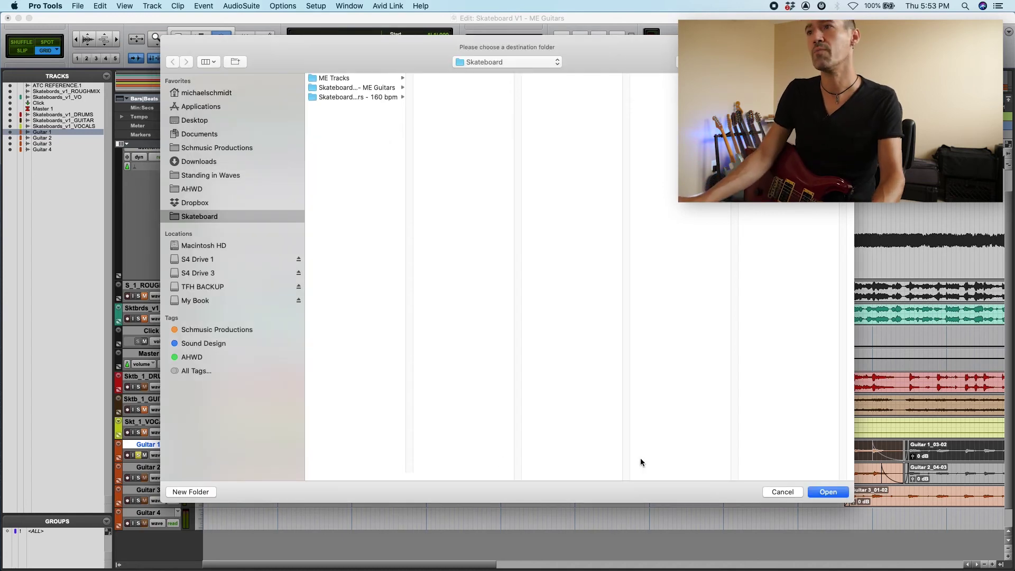
click(821, 495)
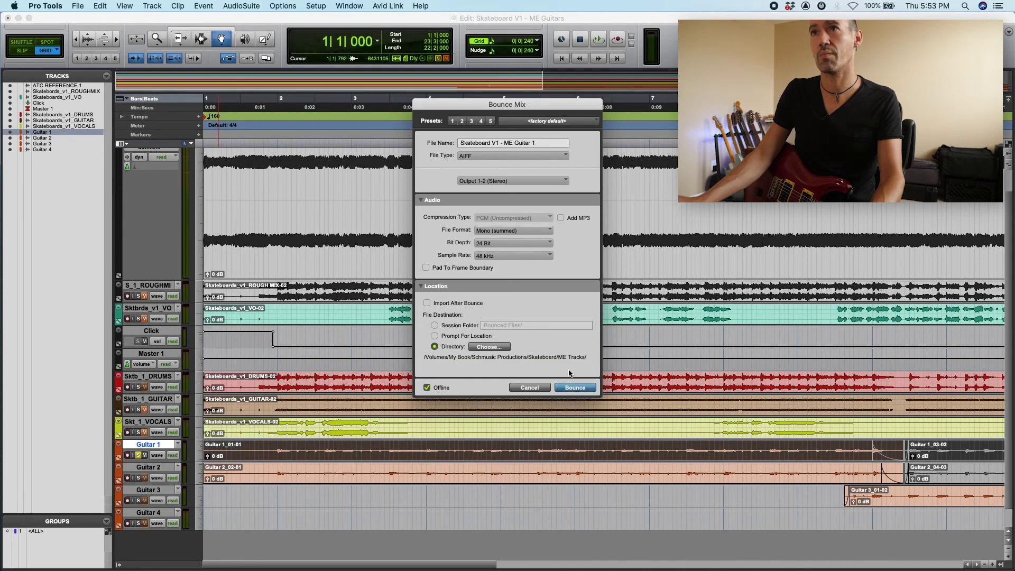
click(569, 389)
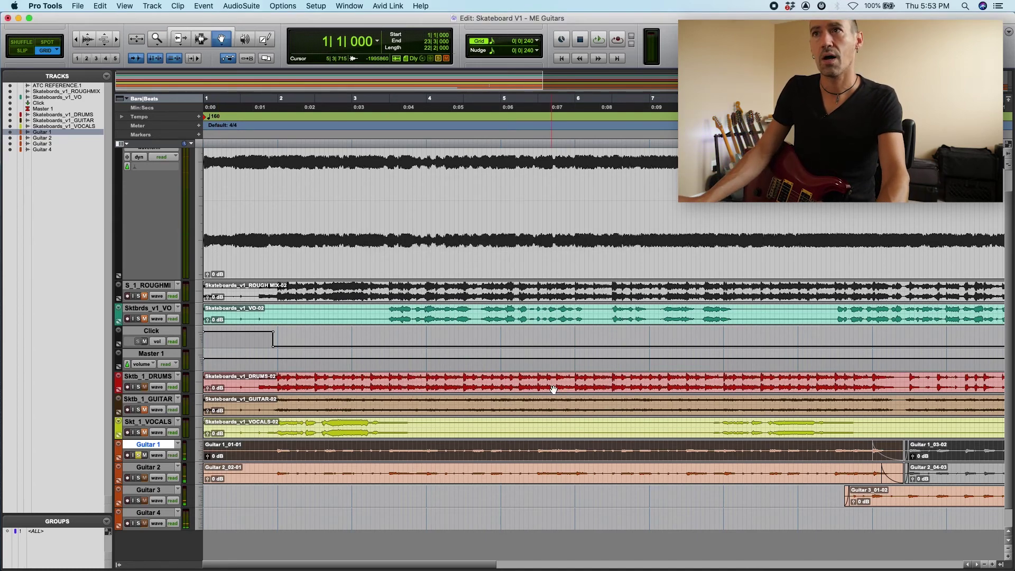
After checking the mixer, bounce Guitar 1 again as 'Skateboard V1 - ME Guitar 1_RAW'.
key(super+equal)
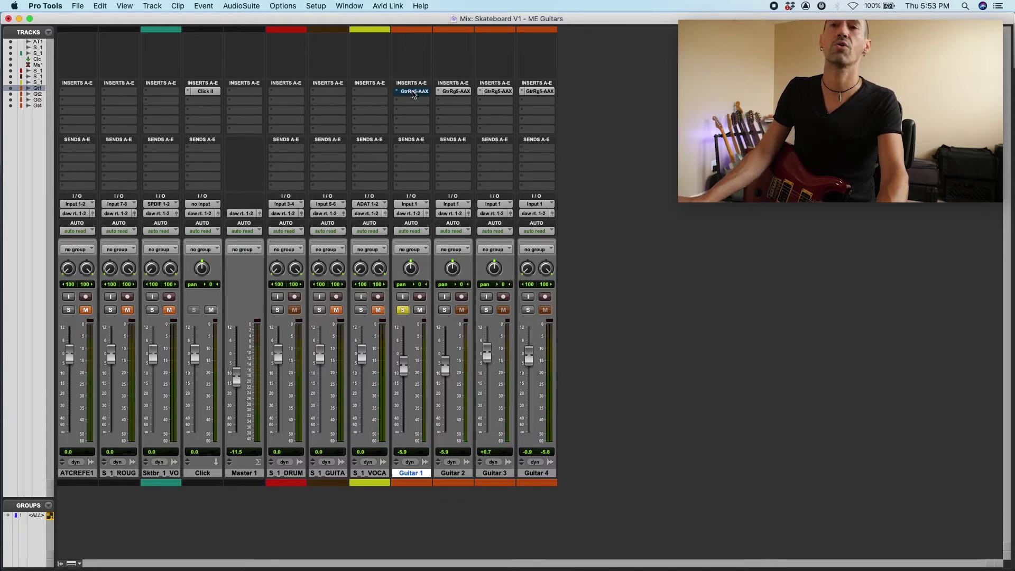
key(super+equal)
click(72, 6)
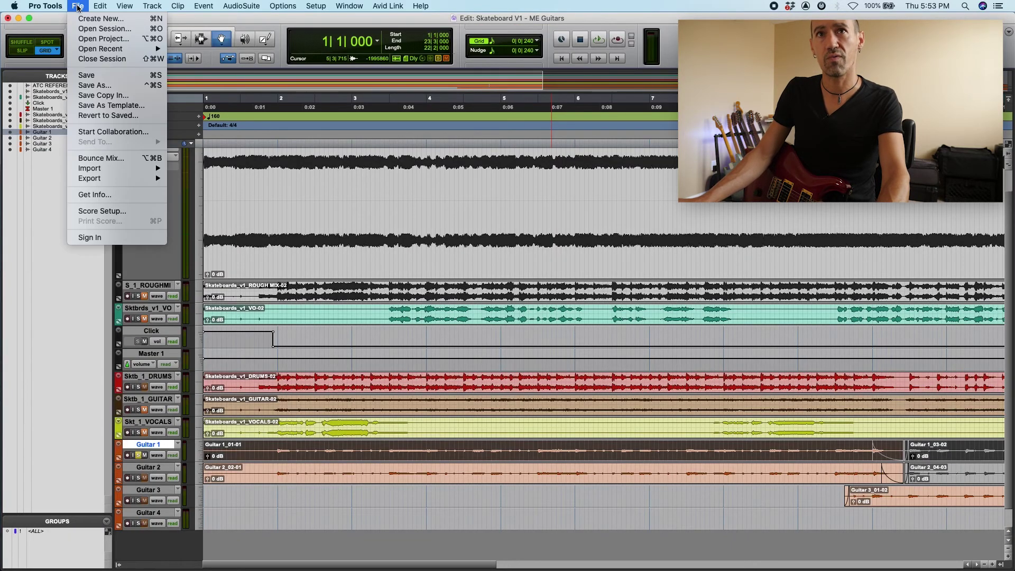
click(100, 158)
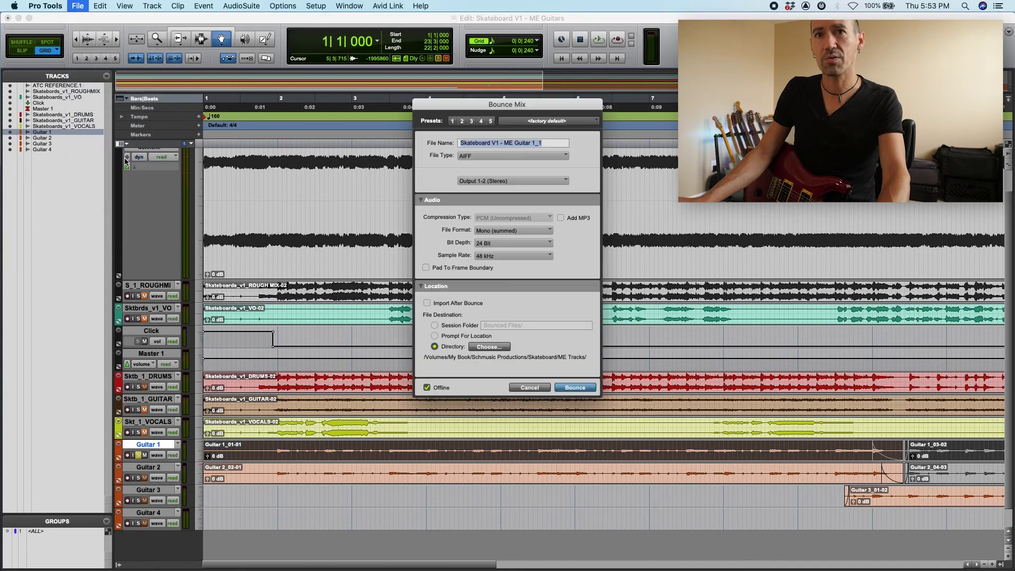
click(549, 141)
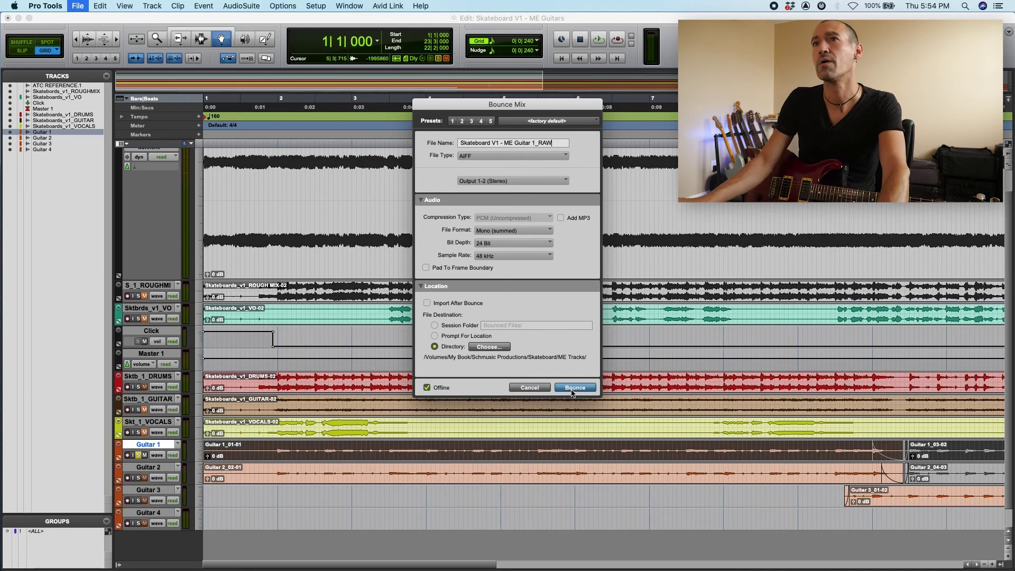
click(574, 387)
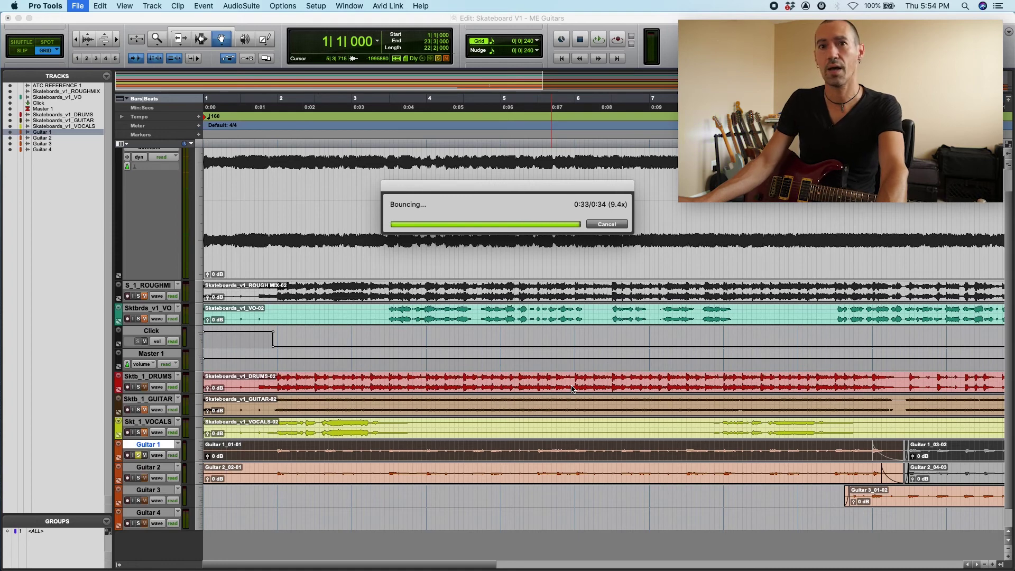
key(super+bracketleft)
key(super+bracketleft)
key(super+bracketright)
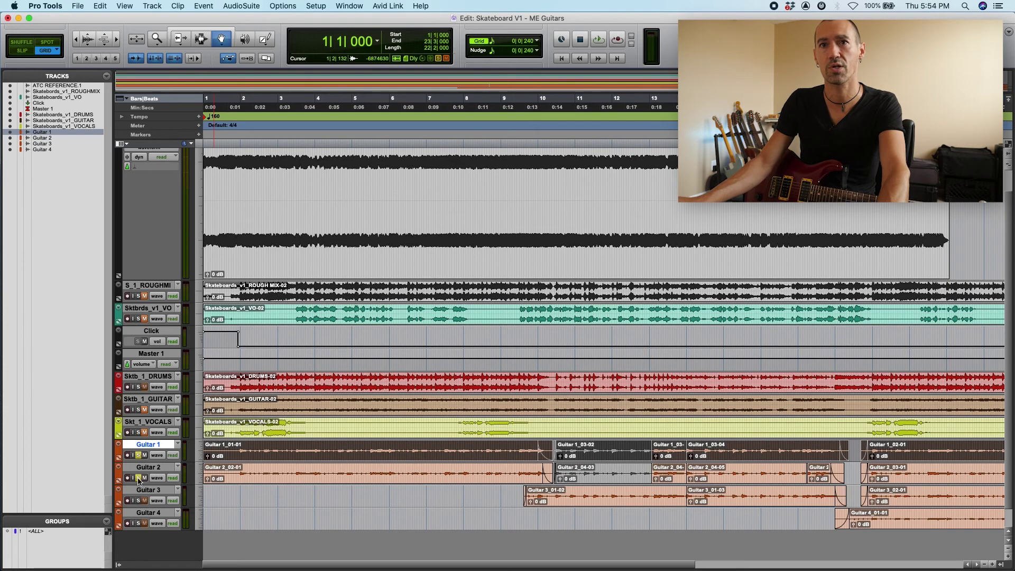
Bounce the soloed Guitar 2 as 'Skateboard V1 - ME Guitar 2' into ME Tracks.
scroll(139, 479, down, 1)
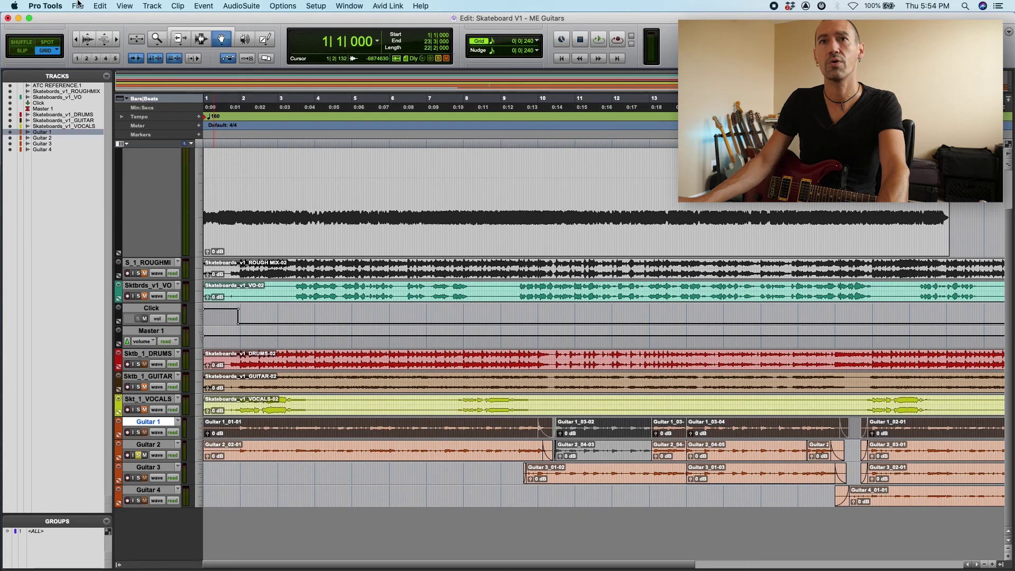
click(74, 4)
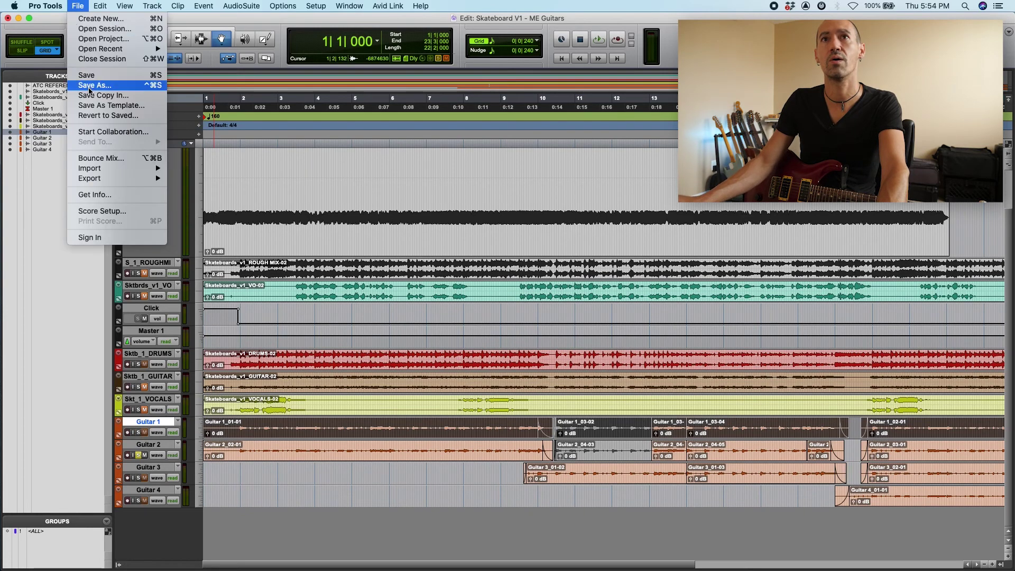
click(92, 157)
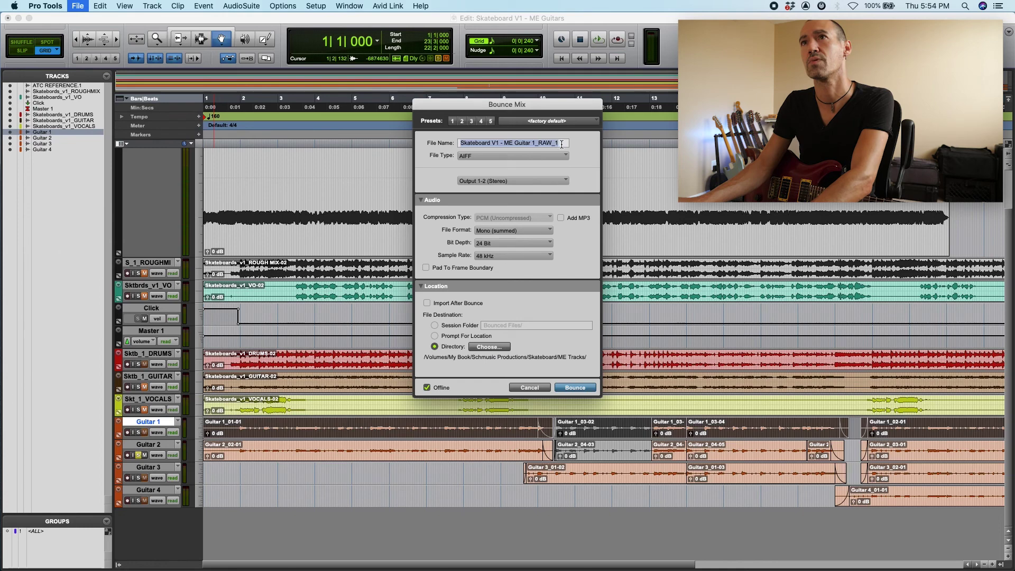
drag(562, 144, 532, 144)
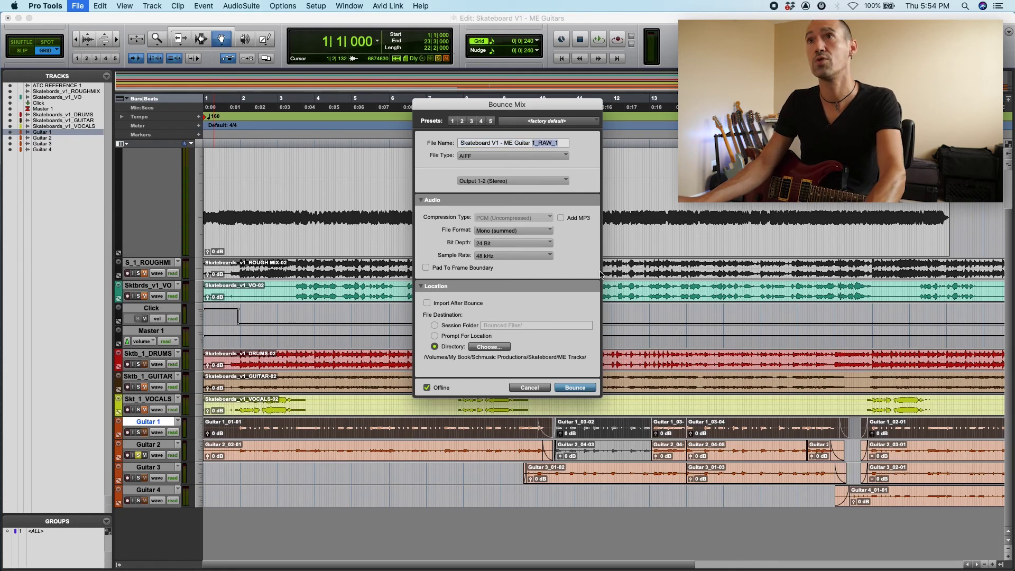
text(2)
click(583, 390)
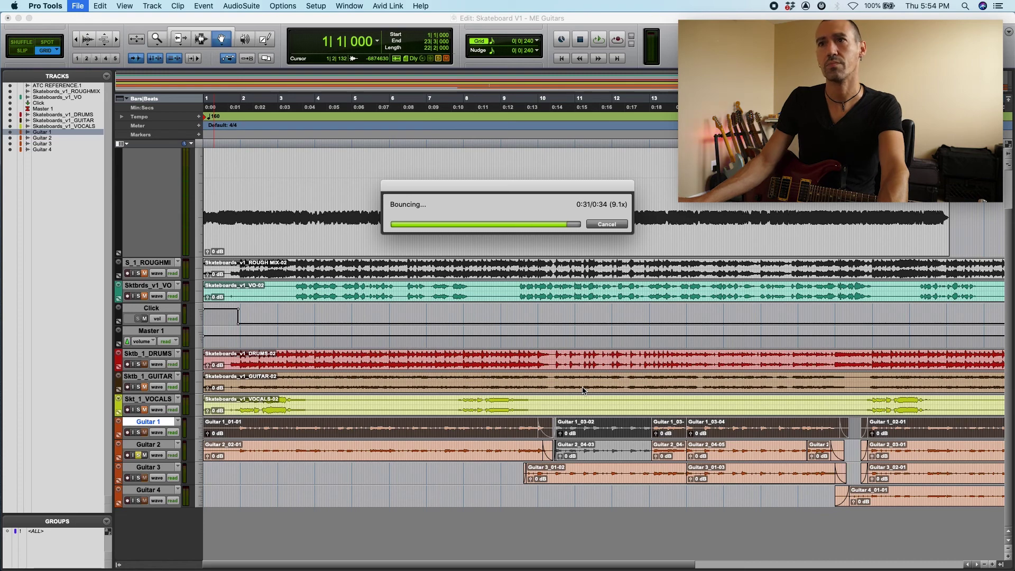
Bounce Guitar 2 again as 'Skateboard V1 - ME Guitar 2_RAW'.
key(super+equal)
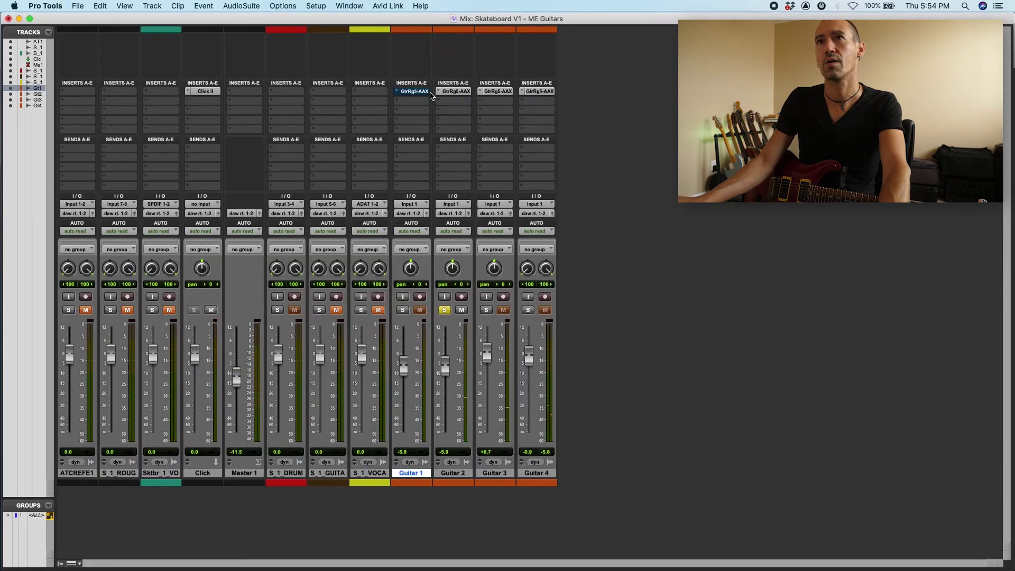
key(super+equal)
click(85, 4)
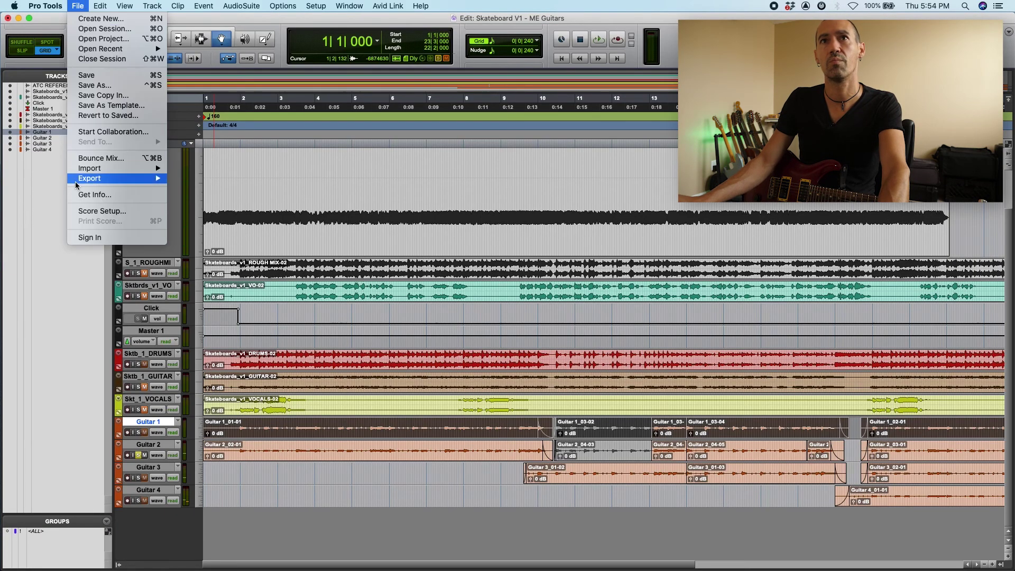
click(183, 157)
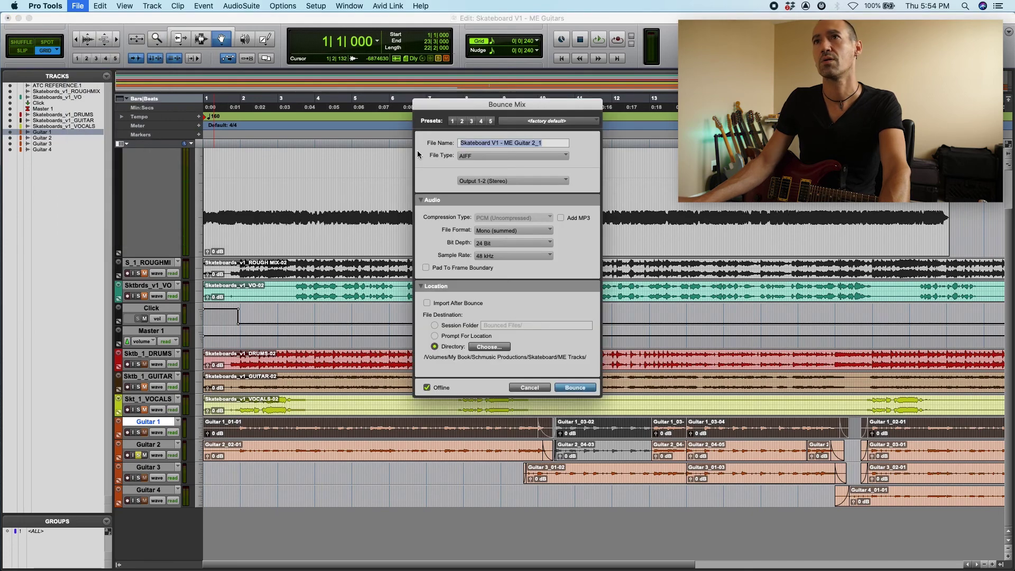
click(561, 140)
key(BackSpace)
text(RAW)
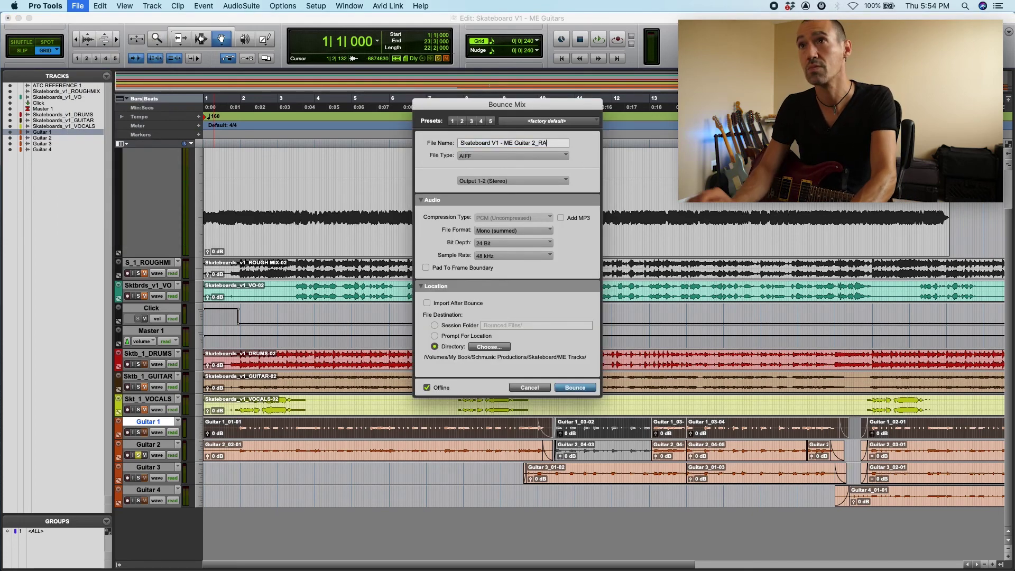
click(556, 387)
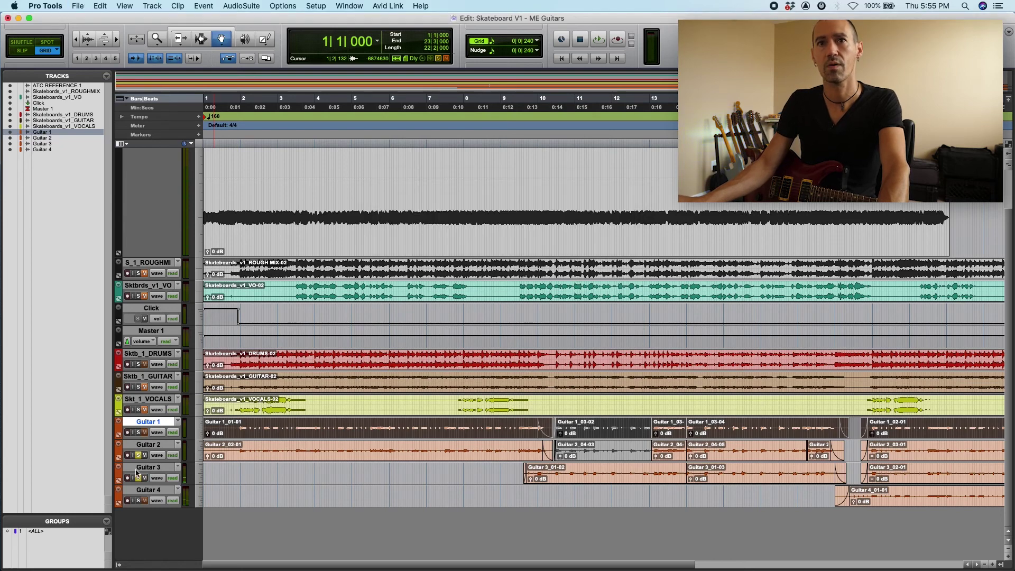
Bounce Guitar 3 as a mono file into ME Tracks, then check the mixer.
click(77, 6)
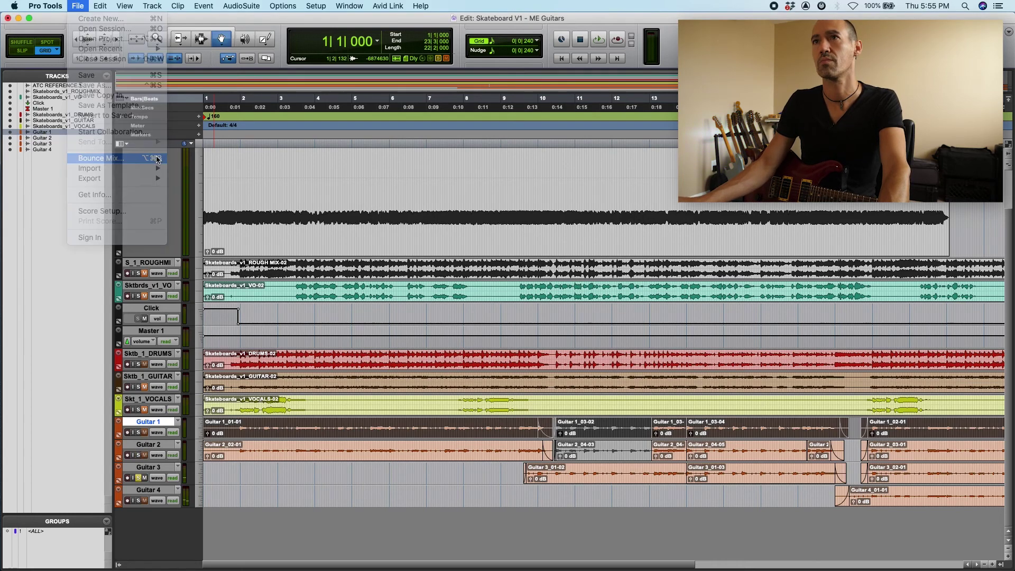
click(92, 179)
click(595, 387)
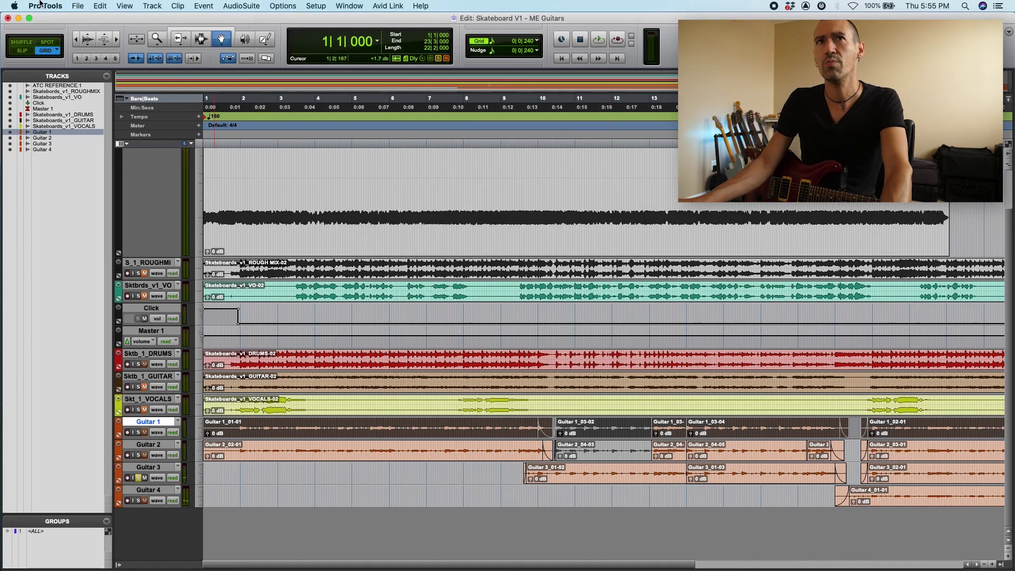
click(71, 5)
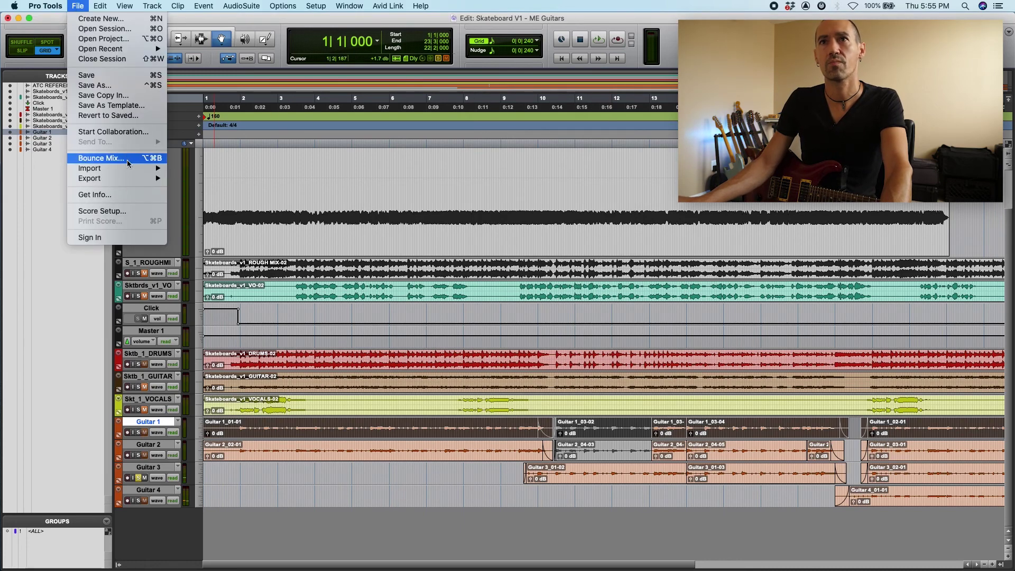
key(Escape)
key(super+equal)
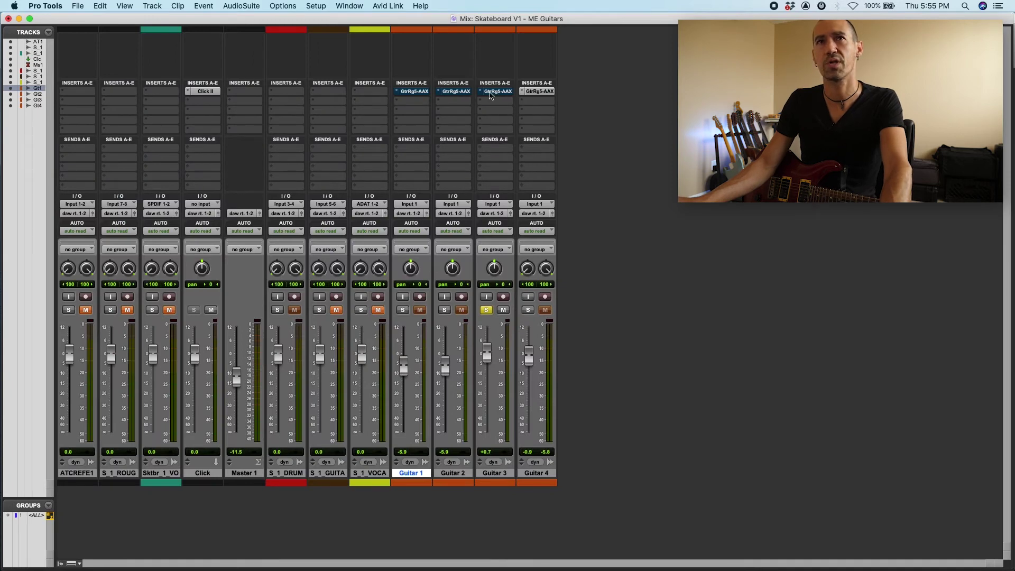
key(super+equal)
Bounce Guitar 3 again with the file name ending in '_RAW'.
click(82, 5)
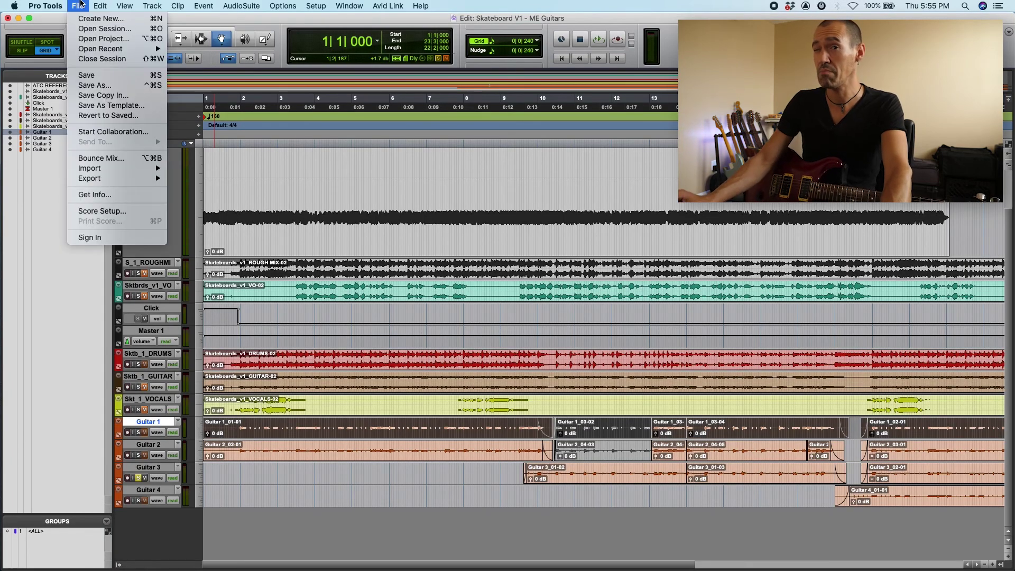
click(113, 158)
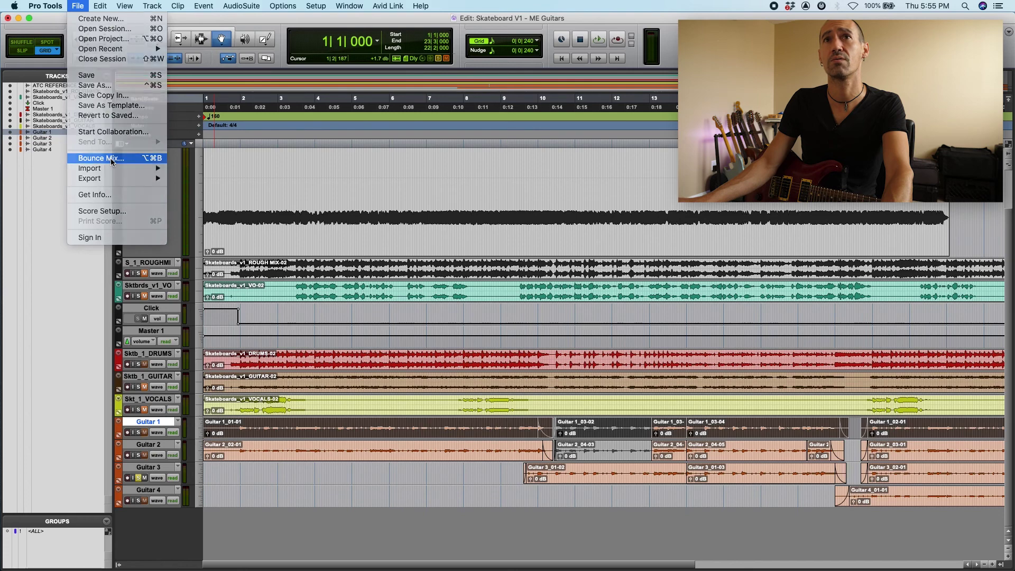
click(550, 143)
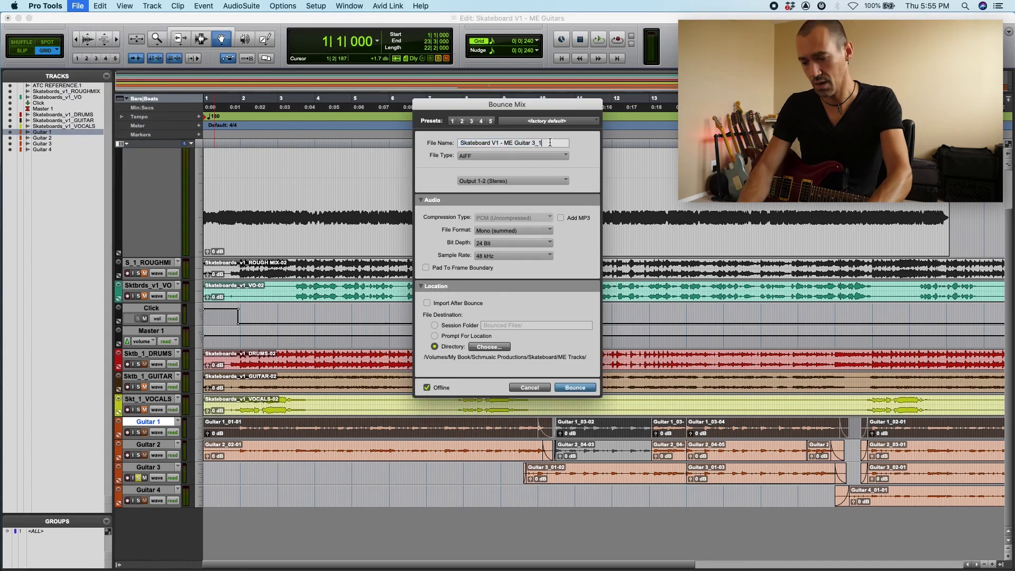
key(BackSpace)
text(RAW)
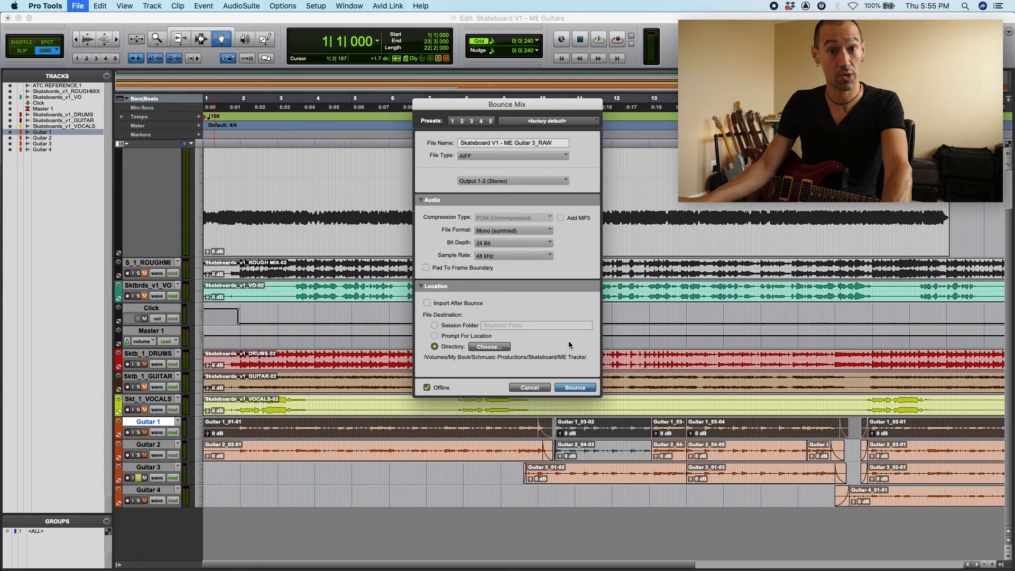
click(583, 388)
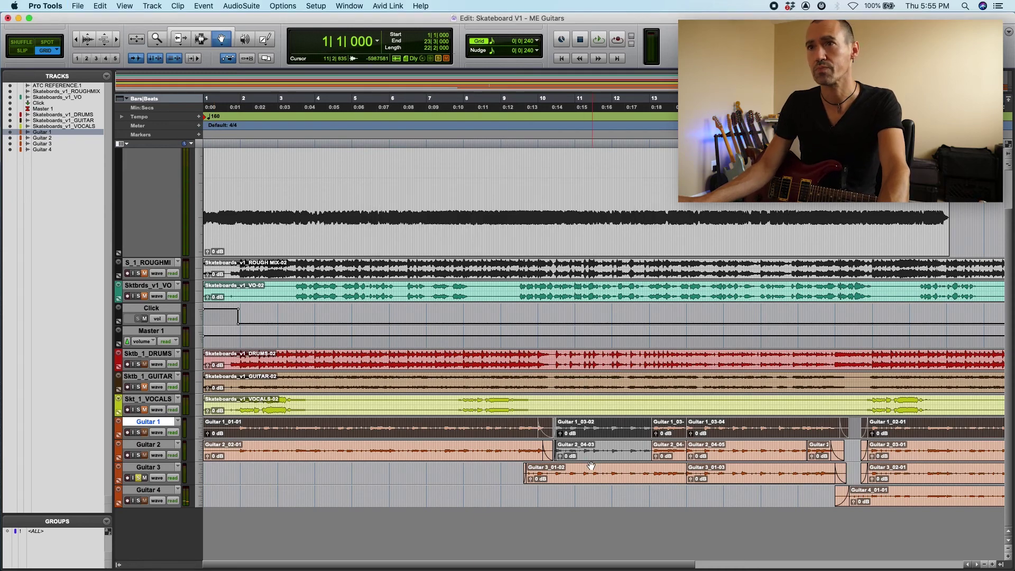
In the mixer, take the solo off Guitar 3 and solo Guitar 4.
key(super+equal)
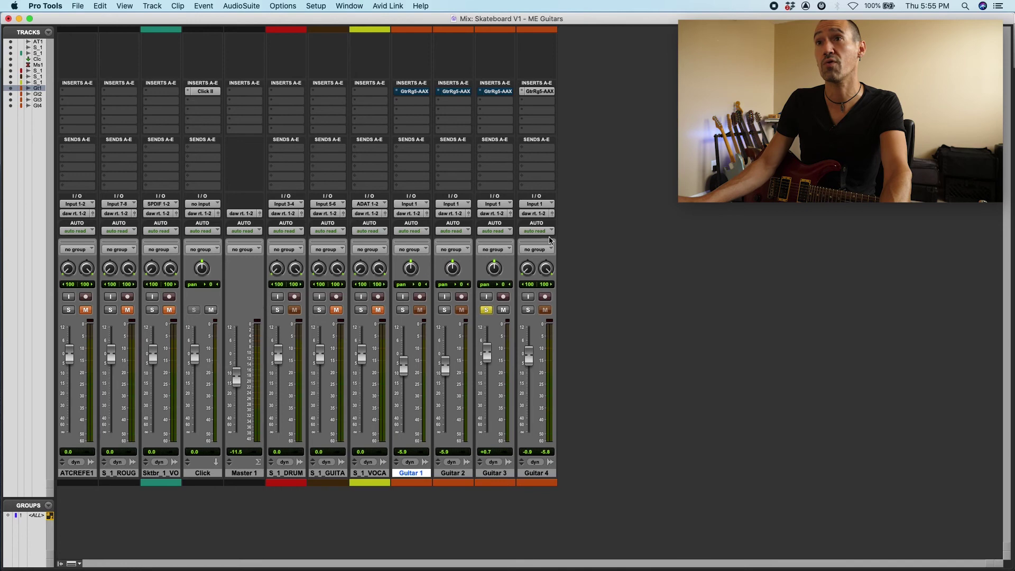
click(486, 309)
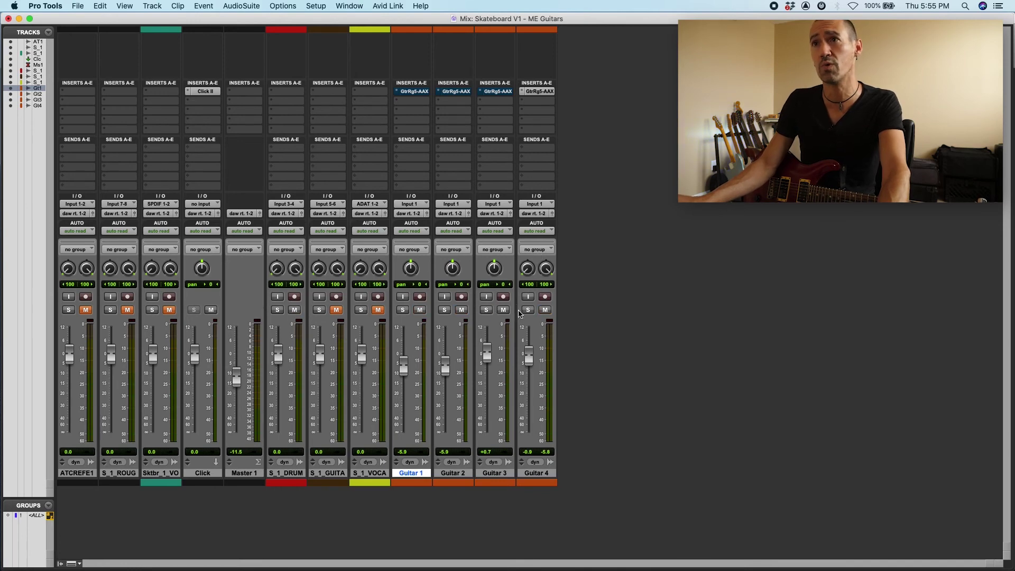
click(527, 310)
key(super+equal)
Bounce Guitar 4 as interleaved stereo 'Skateboard V1 - ME Guitar 4'.
click(78, 6)
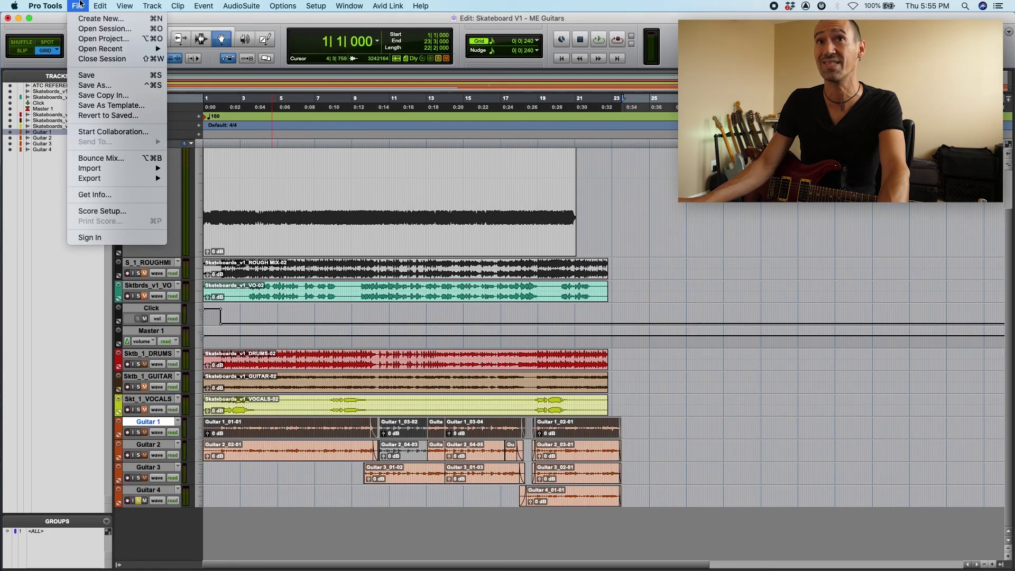
click(102, 159)
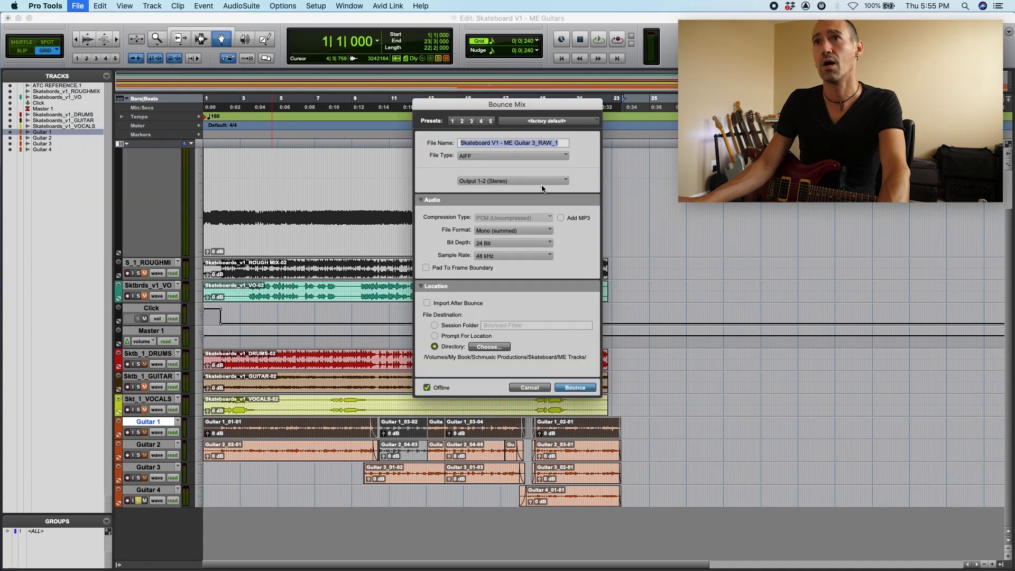
click(501, 231)
click(502, 240)
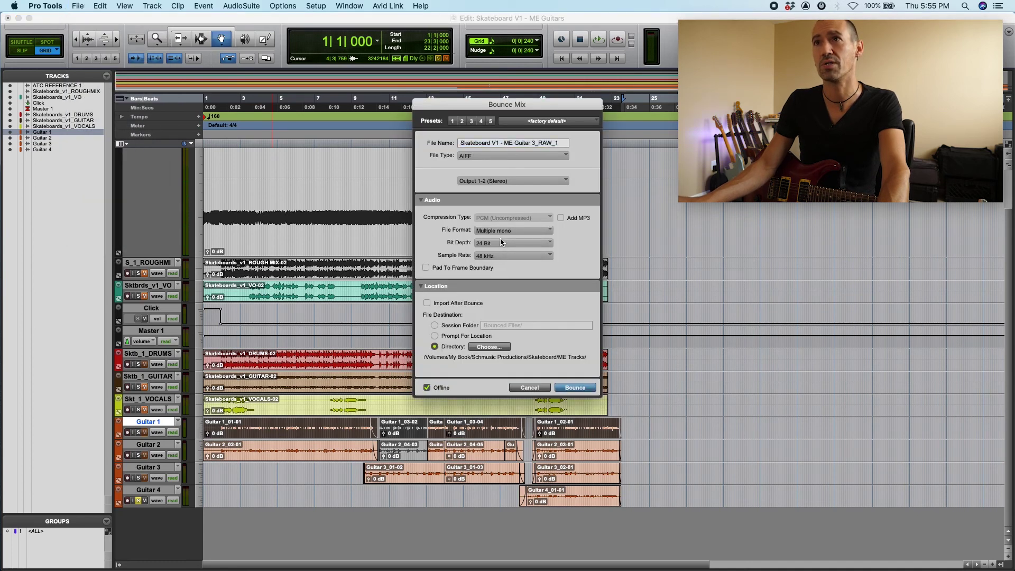
click(501, 231)
click(503, 240)
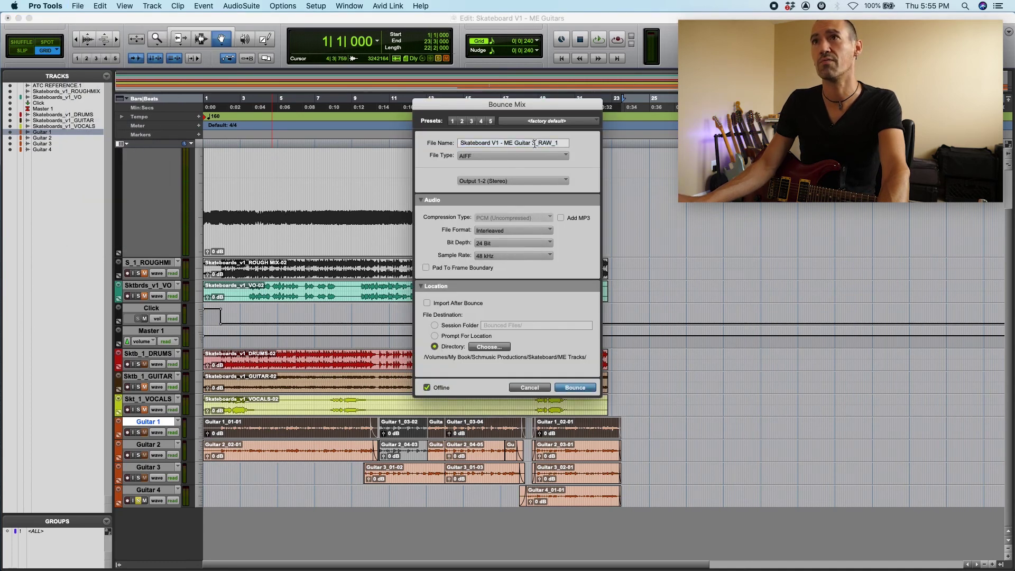
key(BackSpace)
key(BackSpace)
text(4)
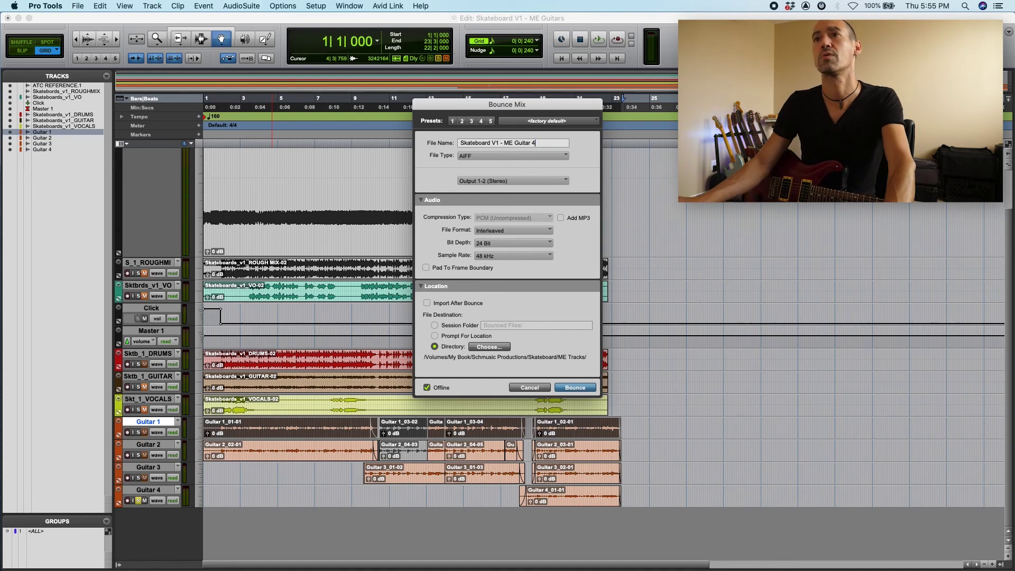
click(574, 388)
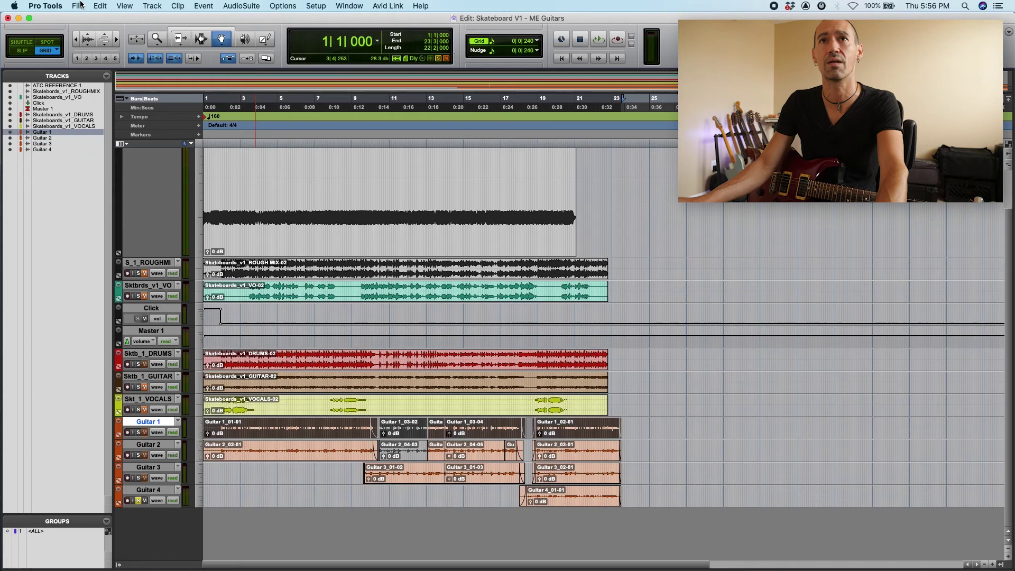
Bounce Guitar 4 again as 'Skateboard V1 - ME Guitar 4_RAW', then show the Mix window.
click(77, 6)
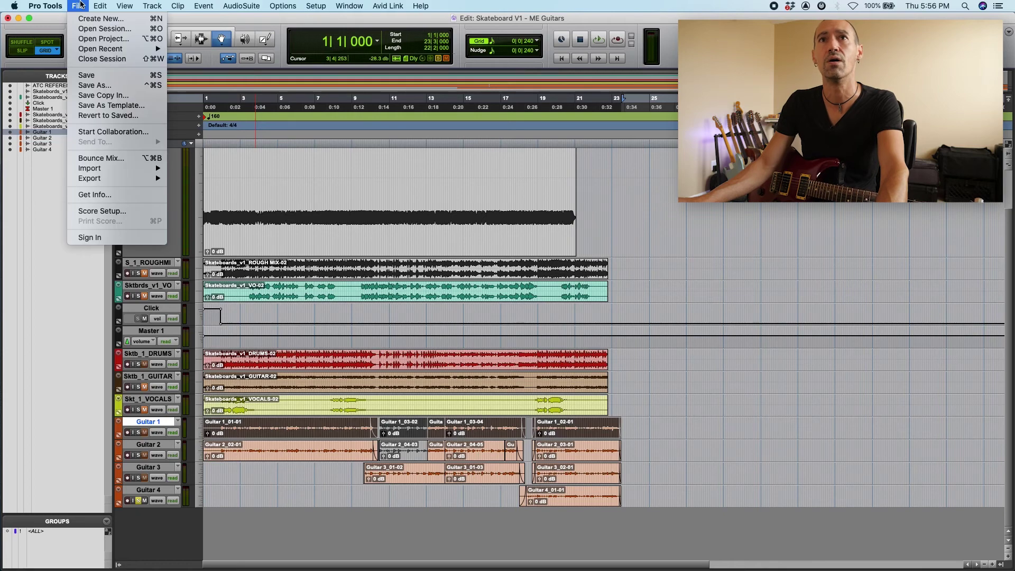
click(101, 158)
click(549, 139)
key(BackSpace)
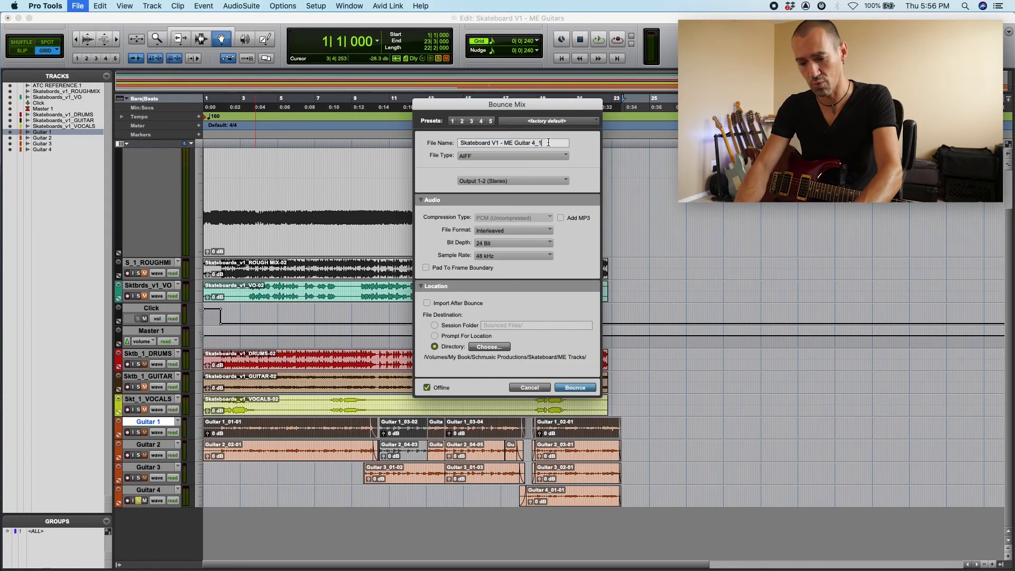
text(RAW)
key(Return)
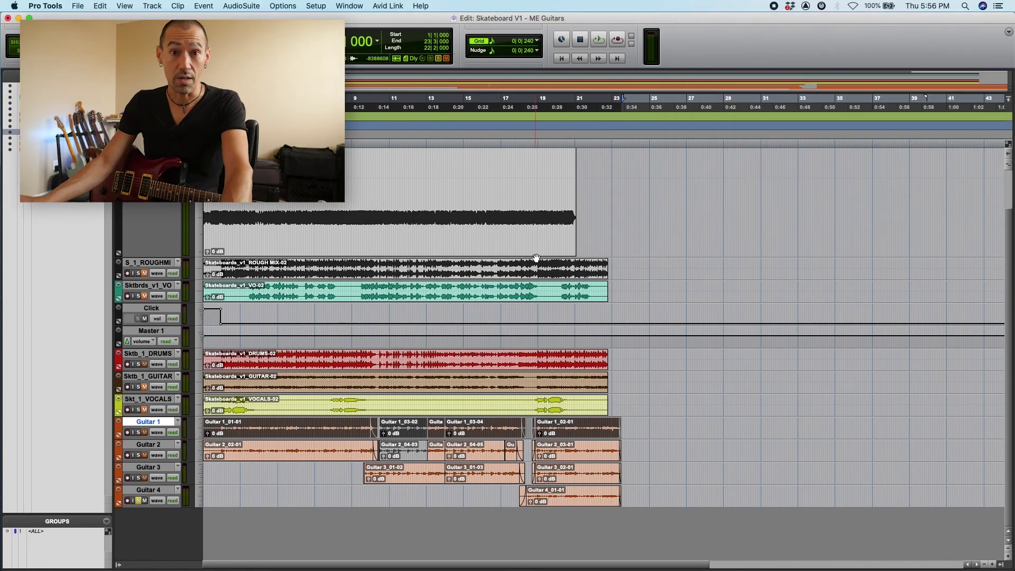
key(super+equal)
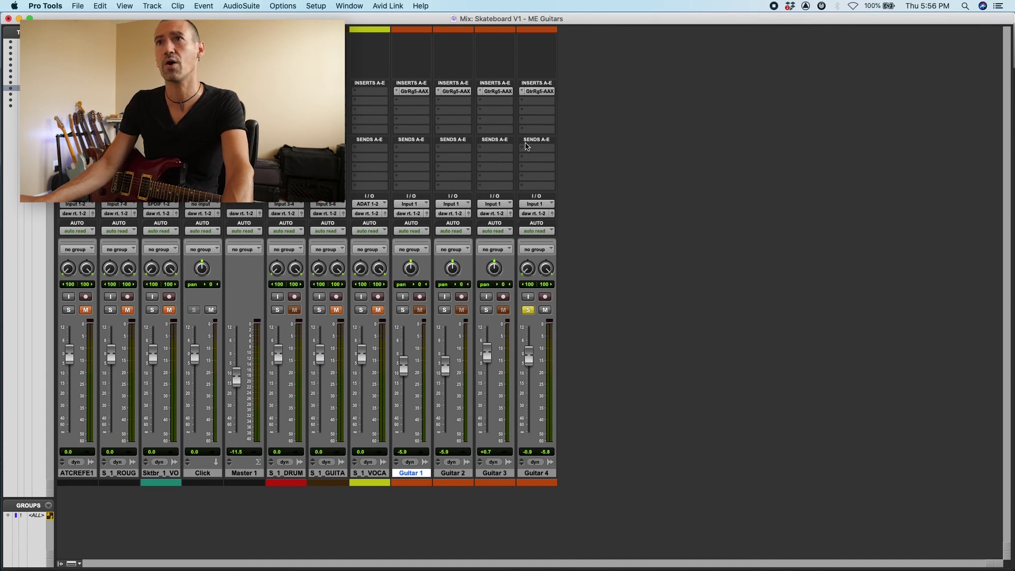
Unsolo Guitar 4 and save Guitar 1's Guitar Rig setup as preset 'Skatebord L'.
click(528, 310)
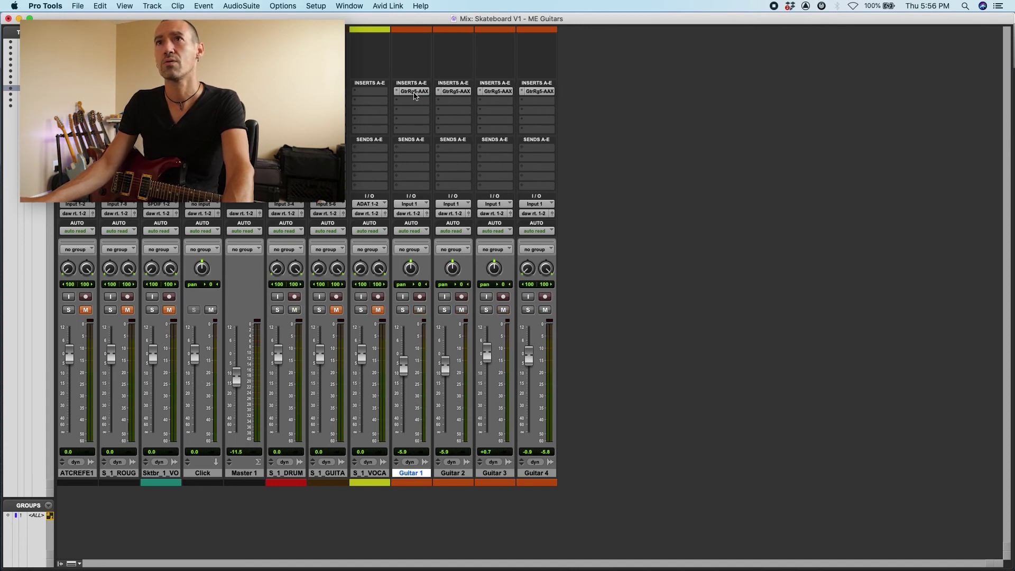
click(413, 92)
drag(712, 82, 665, 43)
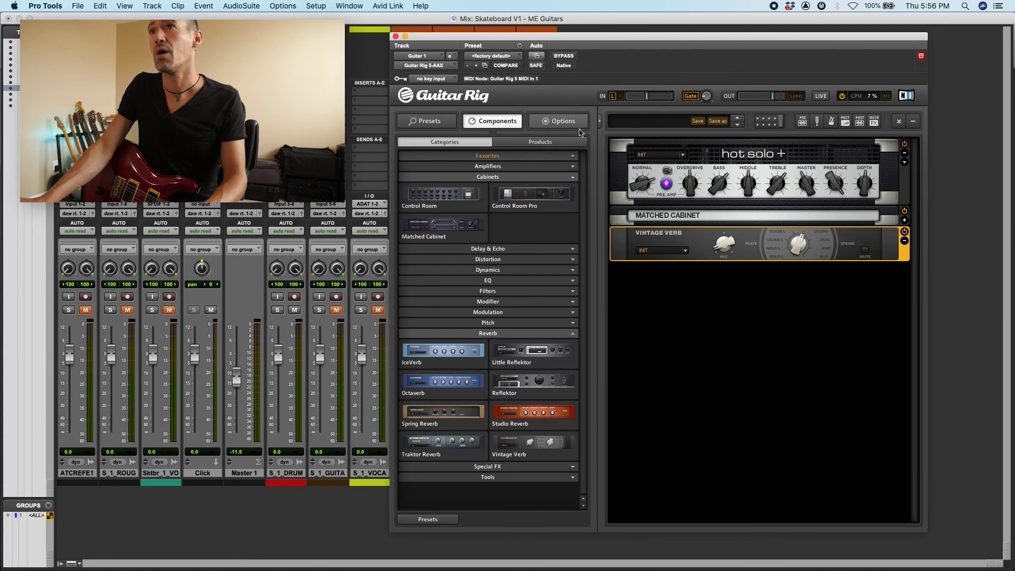
click(725, 124)
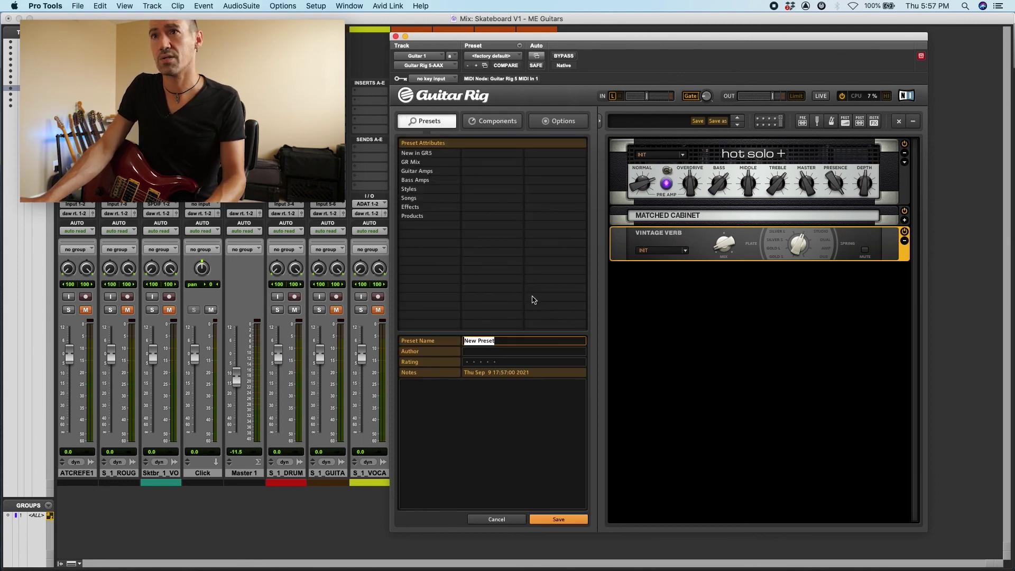
text(Skatebord L)
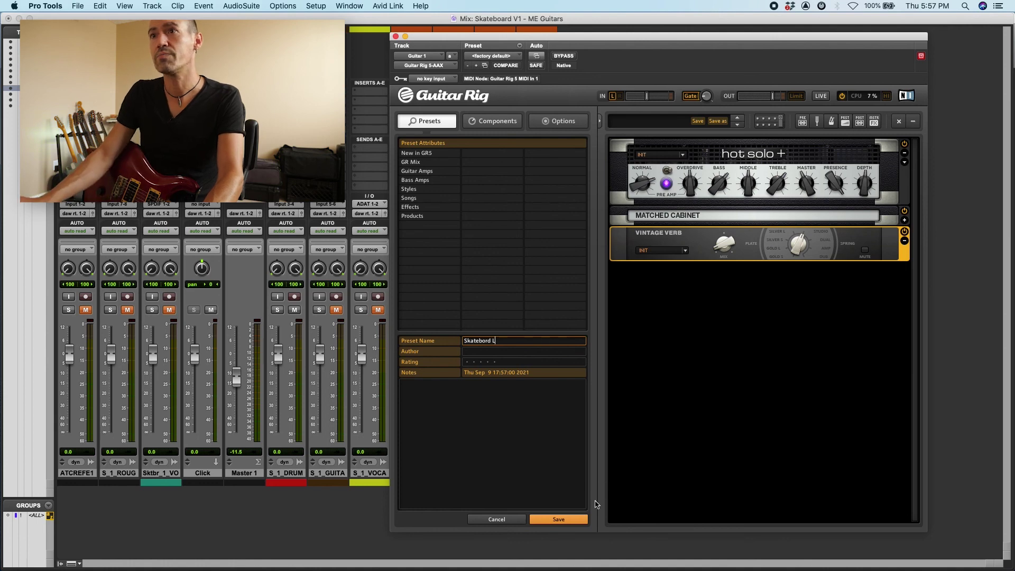
click(566, 519)
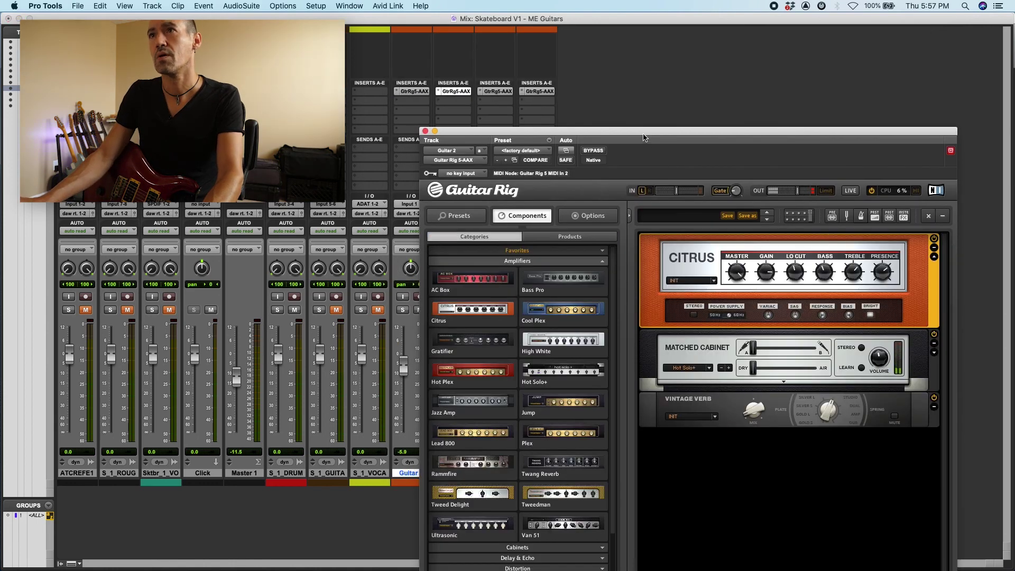
Save Guitar 2's rig as preset 'Skateboard R' and close its window.
drag(661, 100, 619, 50)
click(725, 131)
text(Ska)
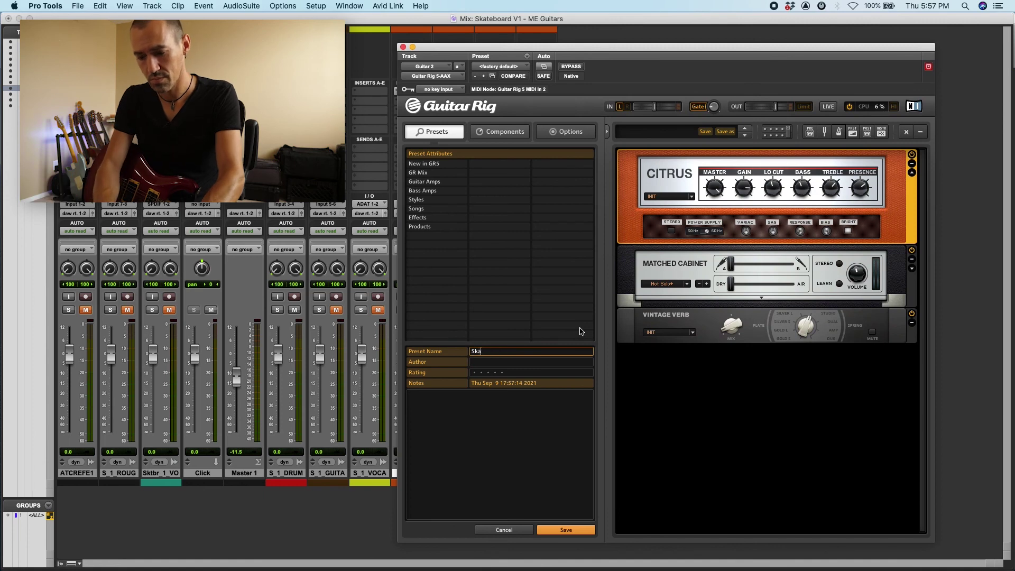
text(teboard R)
click(564, 530)
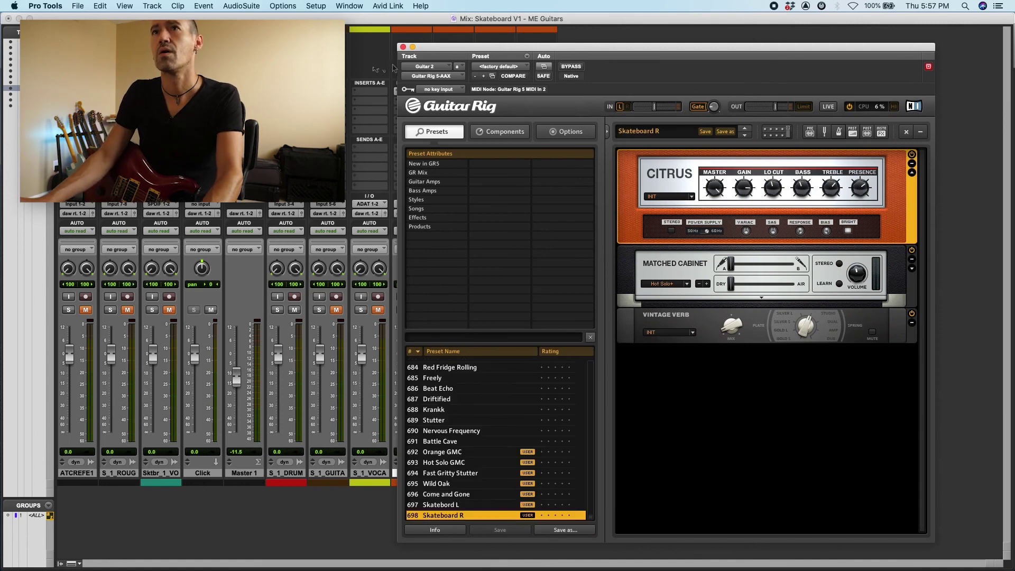
click(404, 47)
Save Guitar 3's rig as preset 'Skateboard C'.
click(492, 92)
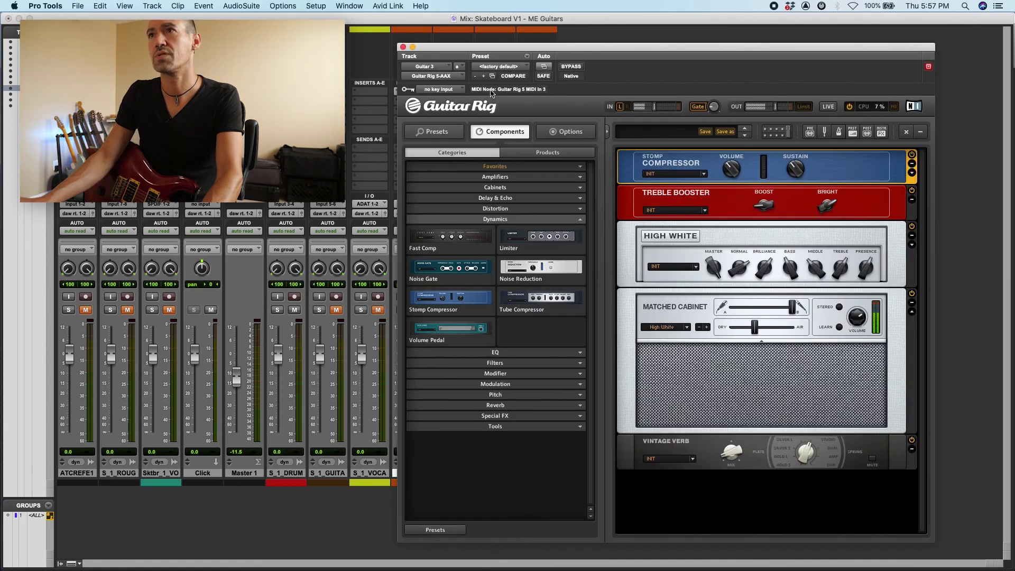
click(724, 131)
text(Skateboard C)
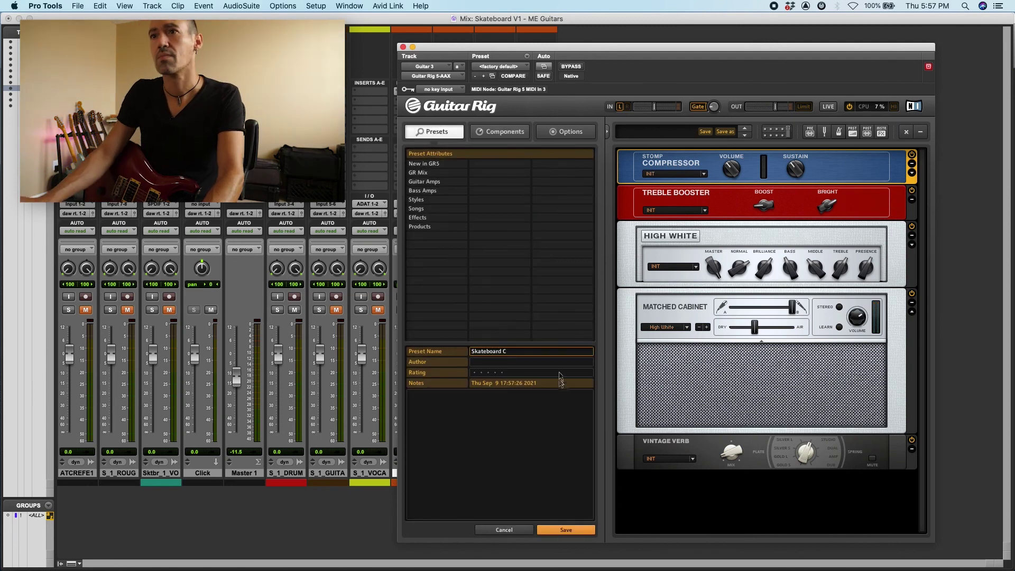
click(563, 530)
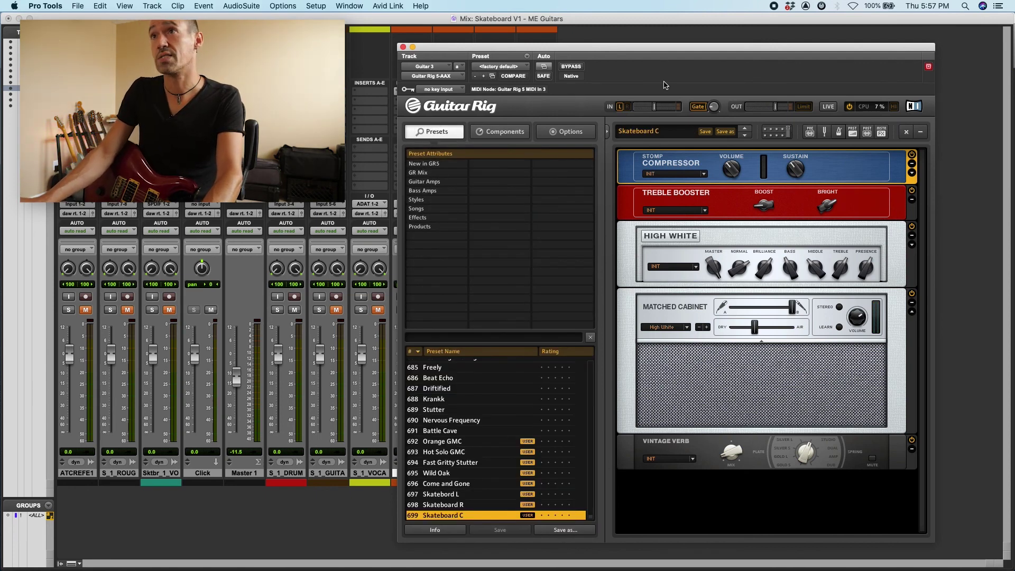
drag(676, 48, 649, 157)
Save Guitar 4's Guitar Rig setup as preset 'Skateboard Lead'.
click(540, 92)
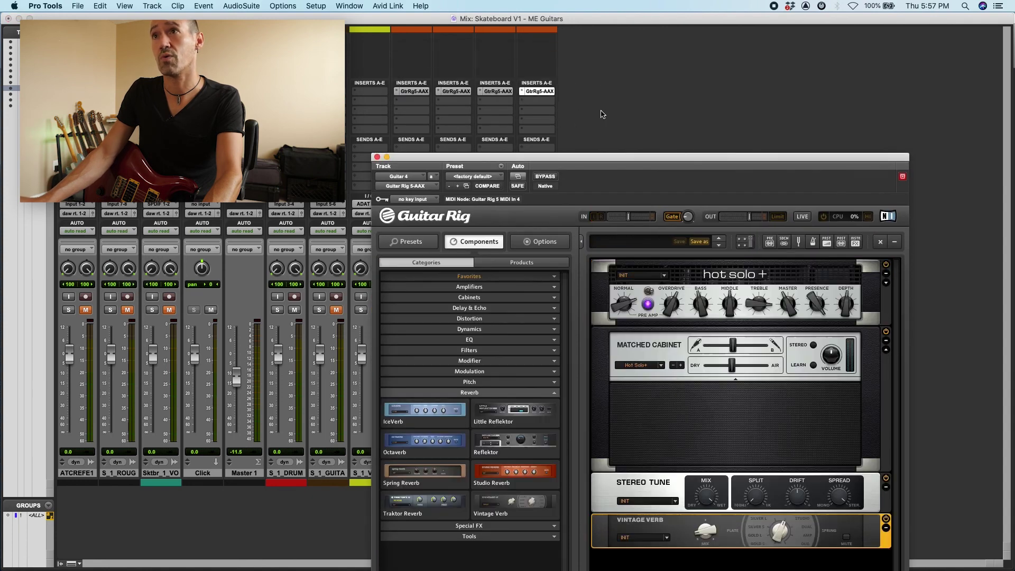
click(703, 242)
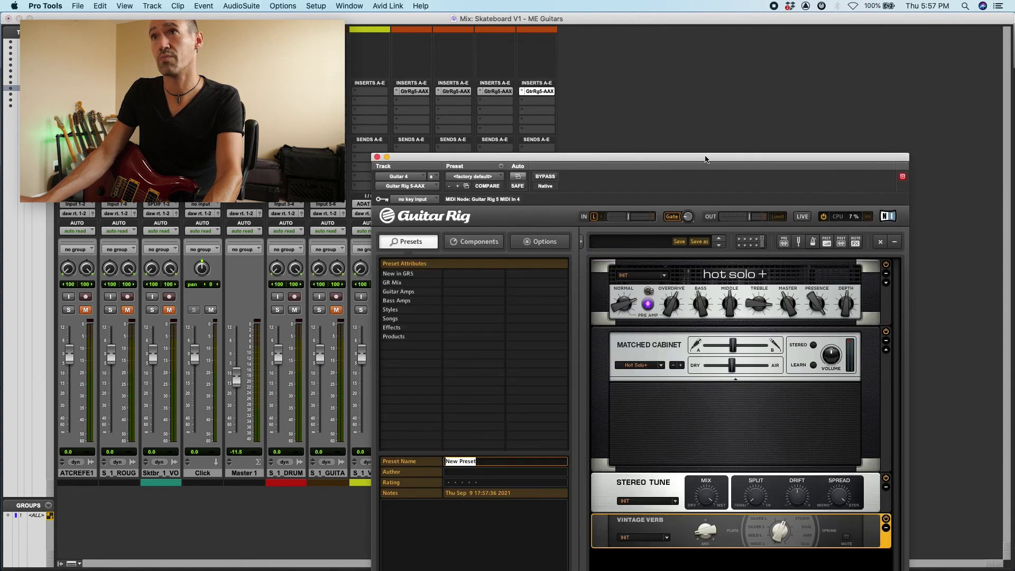
drag(705, 159, 672, 40)
text(Sk)
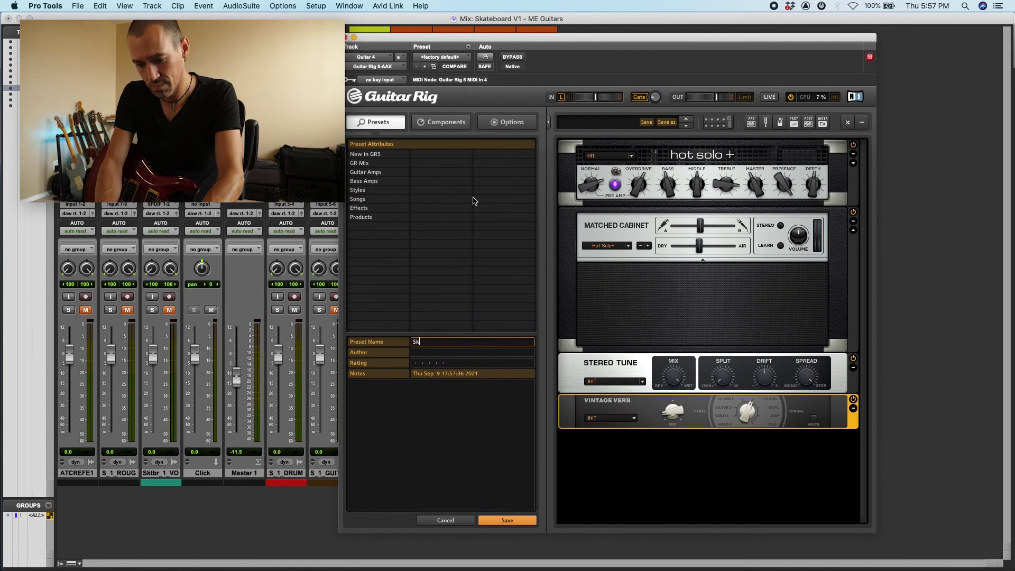
text(ateboard Lead)
click(507, 520)
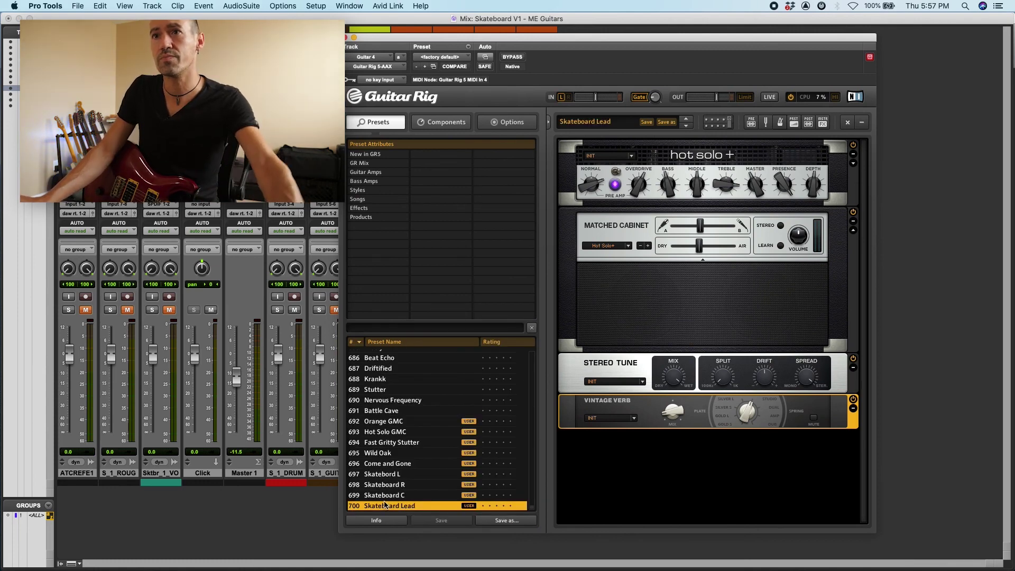
Export the four Skateboard presets into Skateboard/ME Tracks and close Guitar Rig.
shift+click(387, 474)
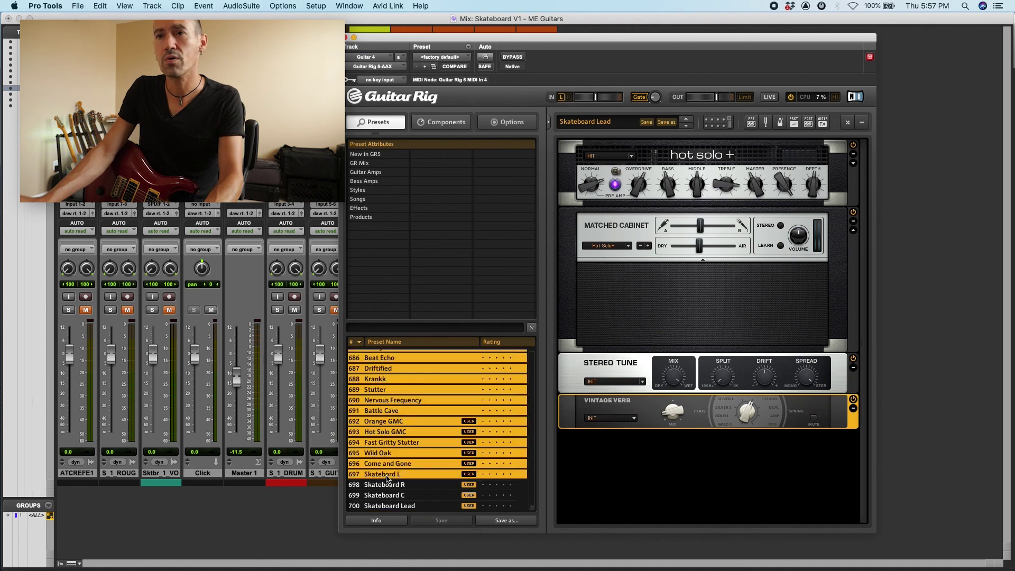
click(385, 482)
click(385, 474)
shift+click(389, 506)
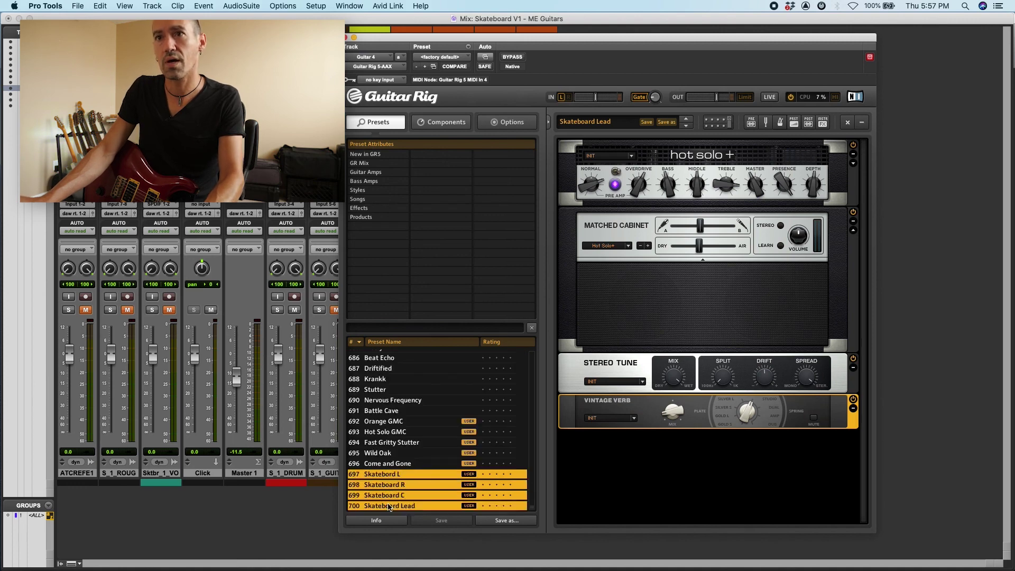
right_click(388, 506)
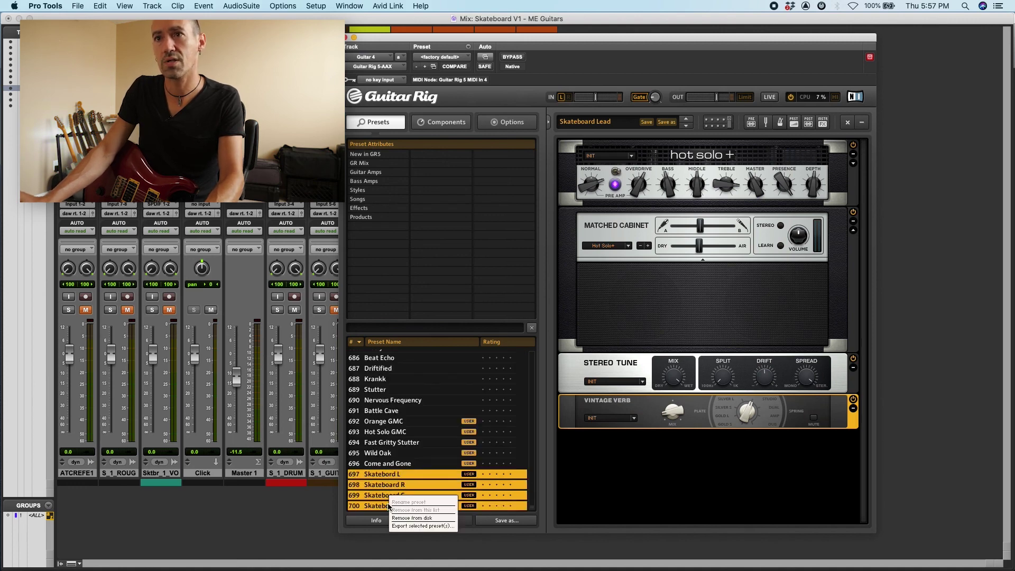
click(435, 527)
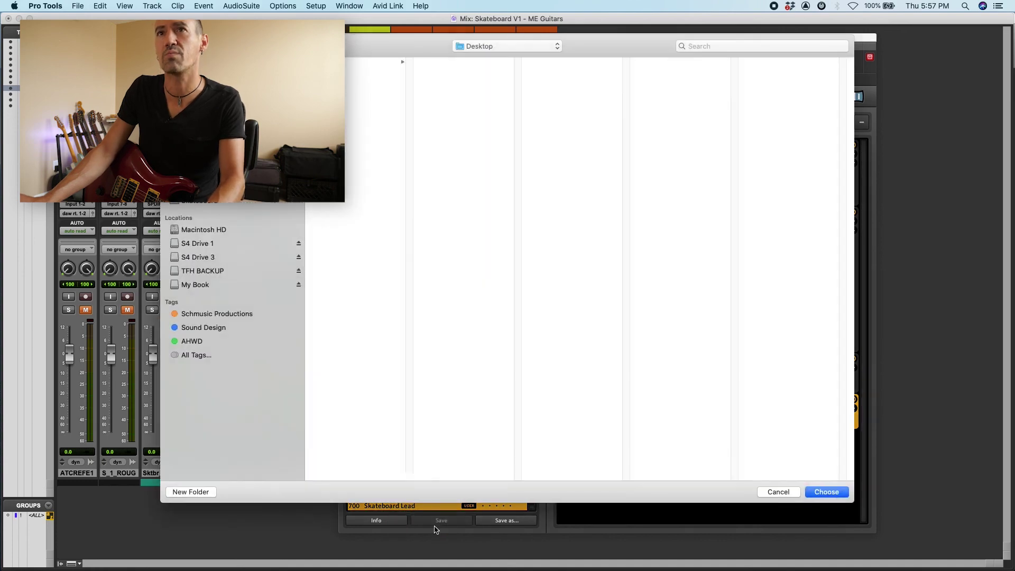
click(231, 202)
click(373, 62)
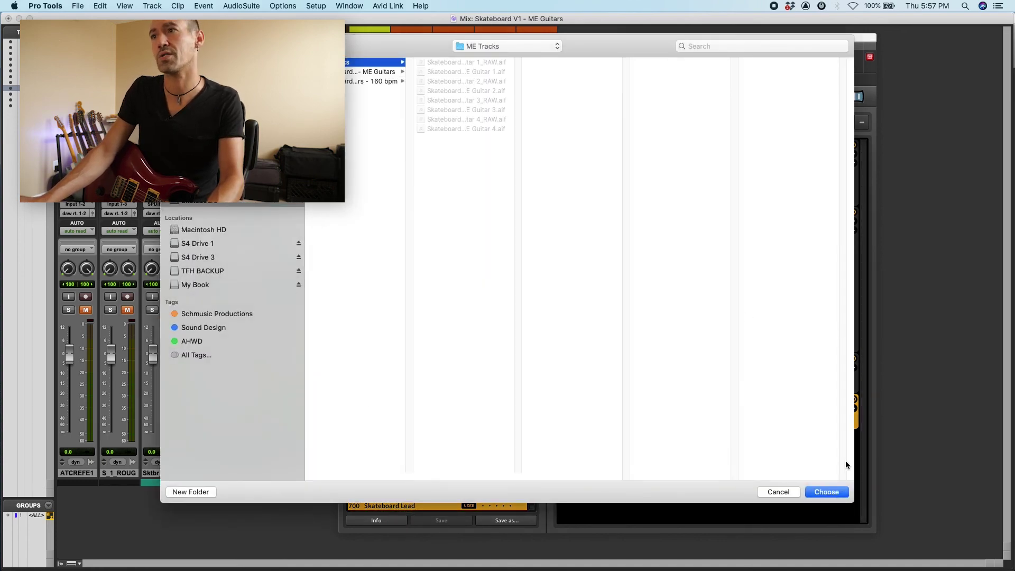
click(826, 492)
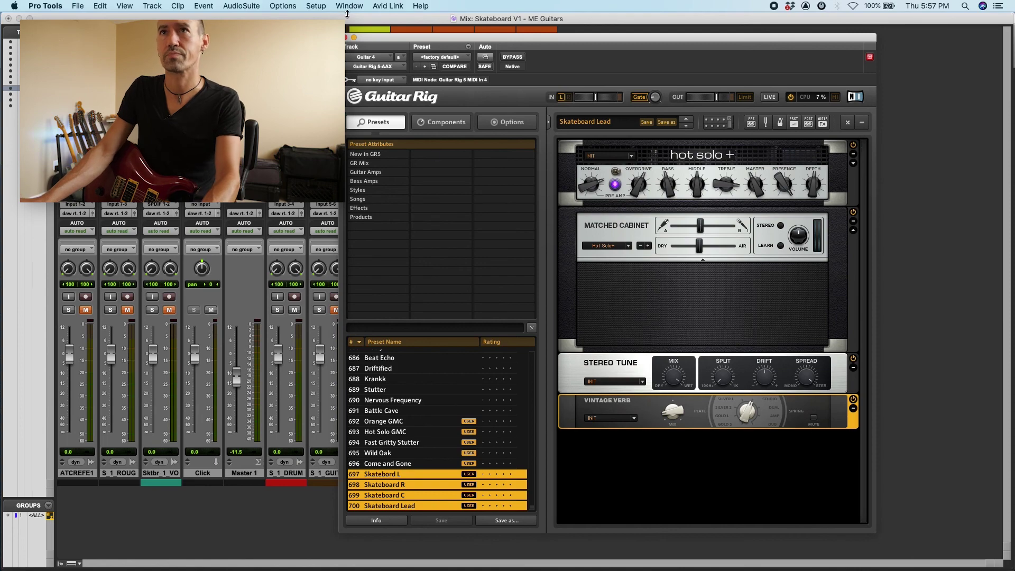
click(347, 37)
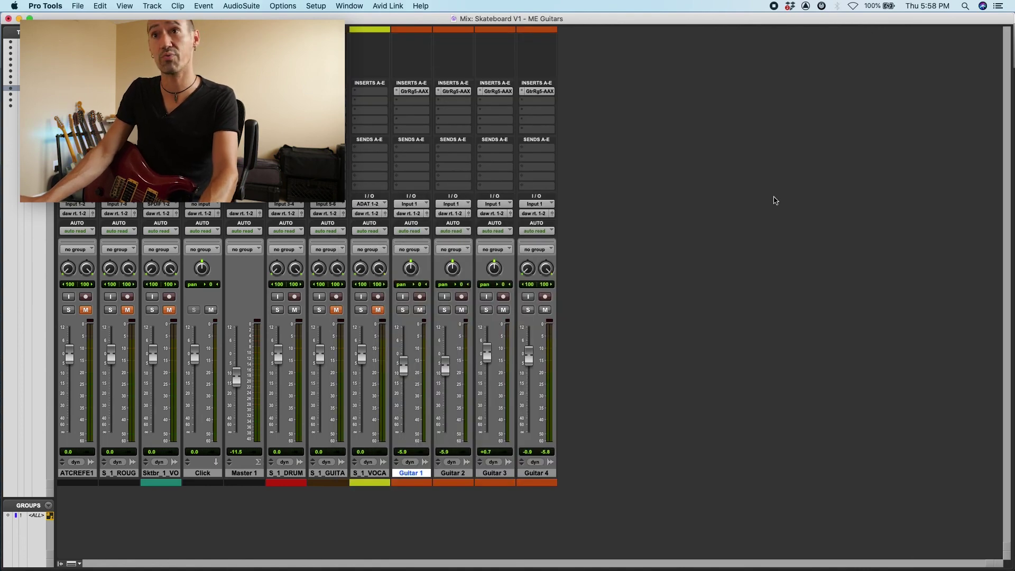
Switch to Finder and prefix the ME Tracks folder name with 'Skateboard'.
key(super+Tab)
key(super+Tab)
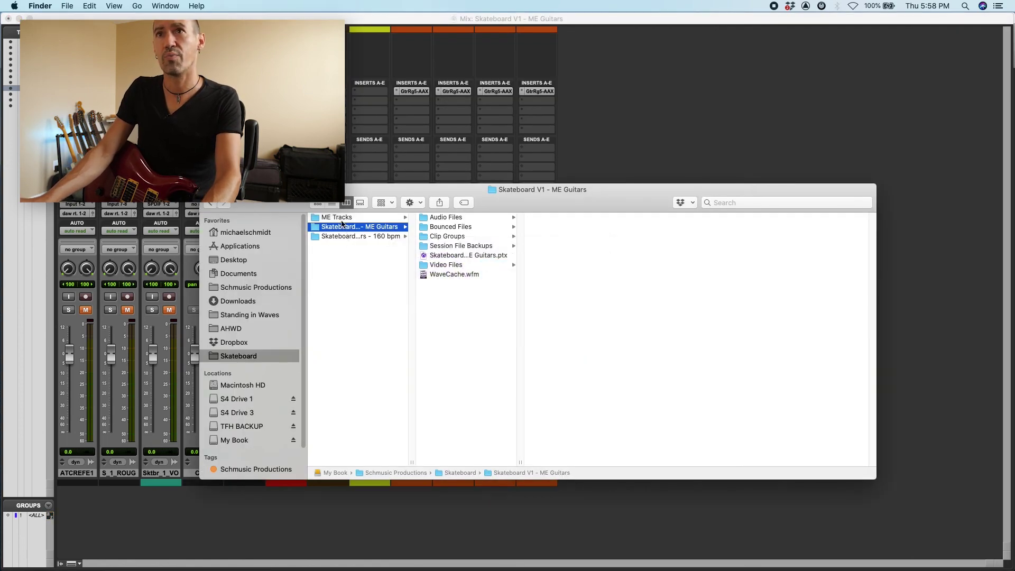
click(341, 218)
key(Return)
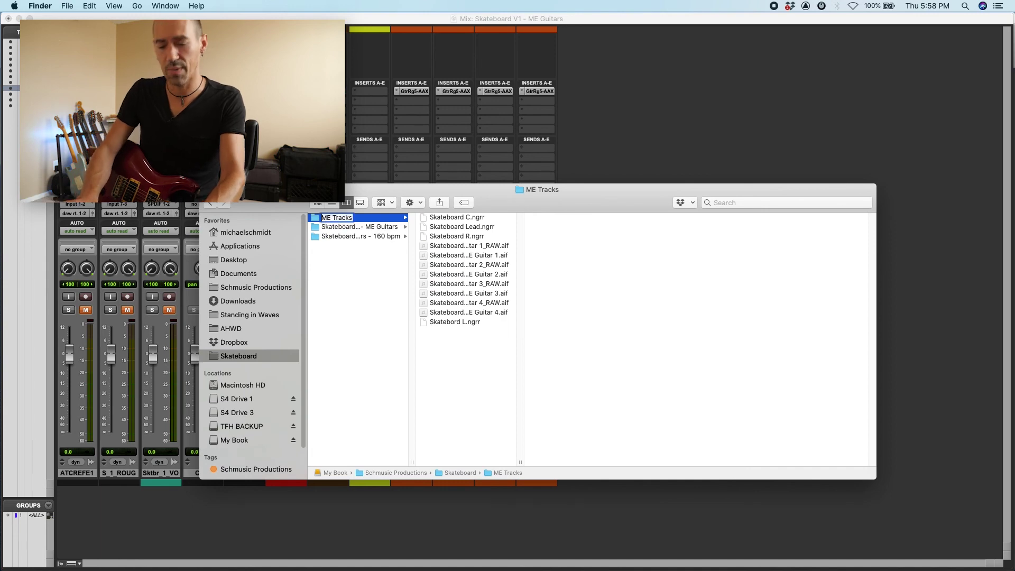
text(Skate)
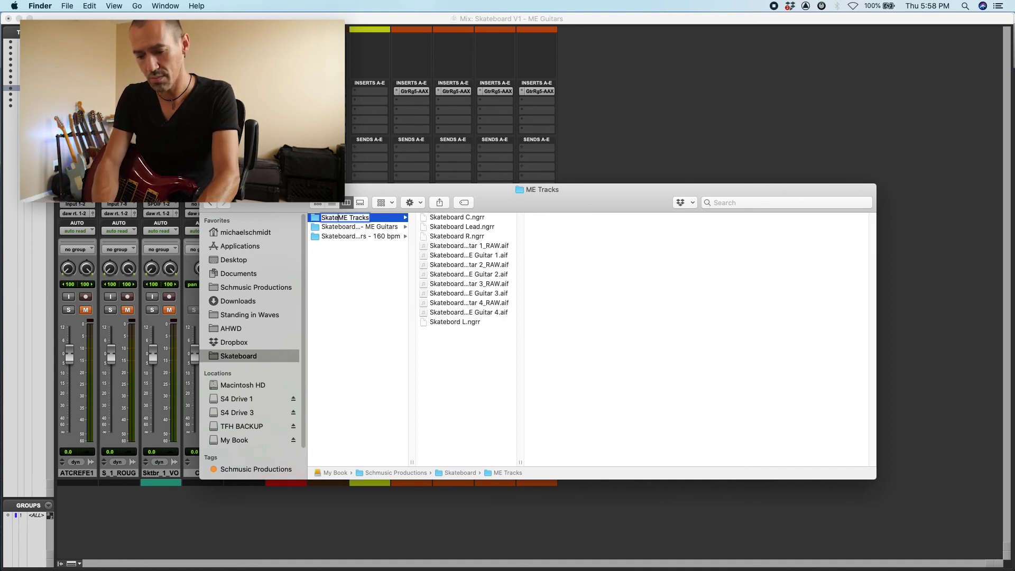
text(board)
key(Return)
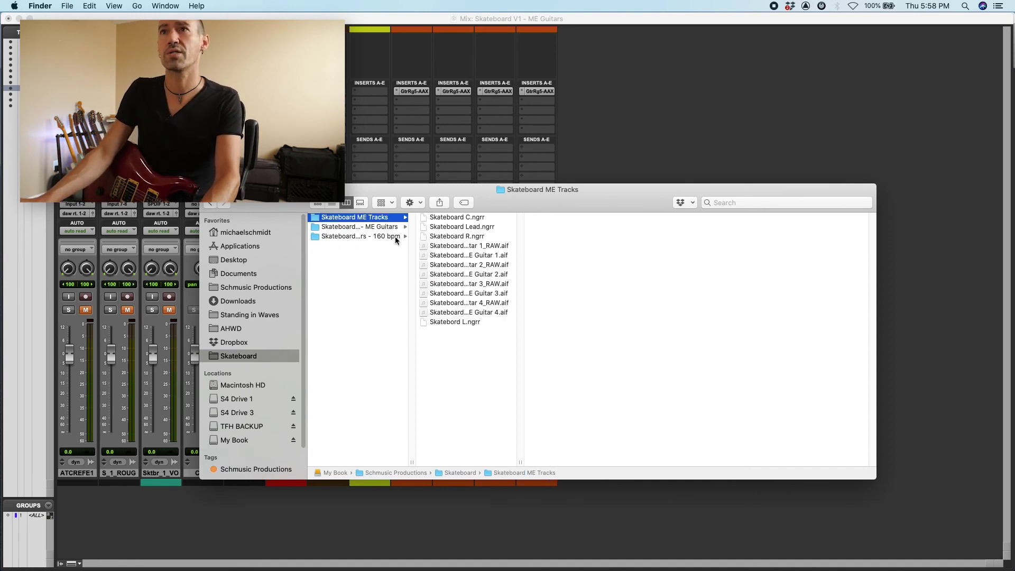